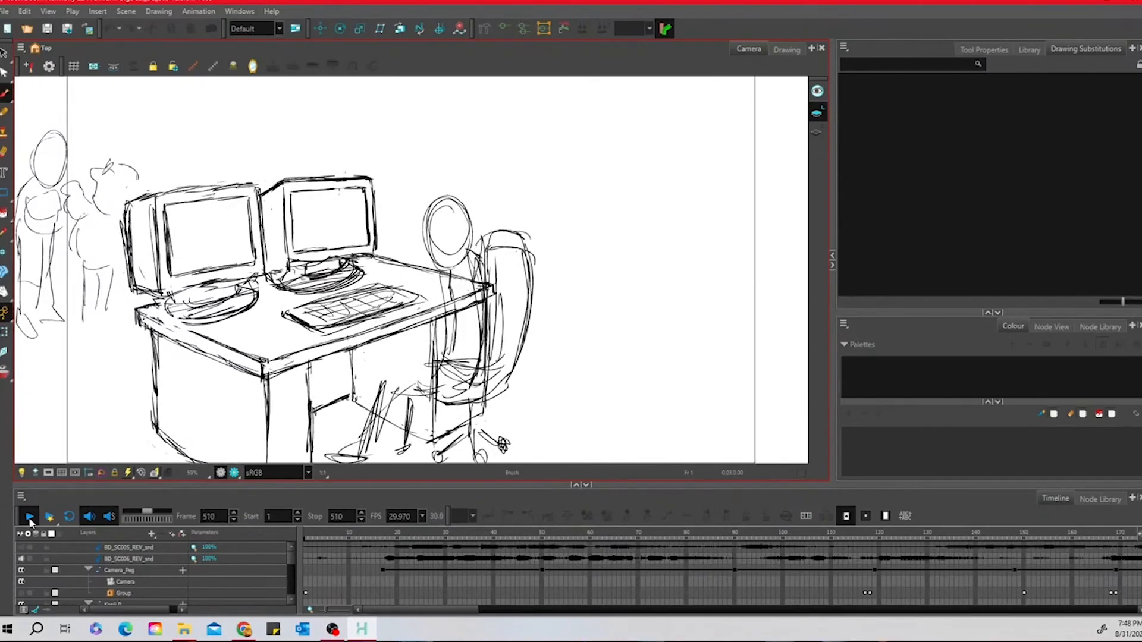
# Step: Play the scene and return to its opening frames, scrubbing through the turning gears shot past frame 97
pyautogui.click(29, 518)
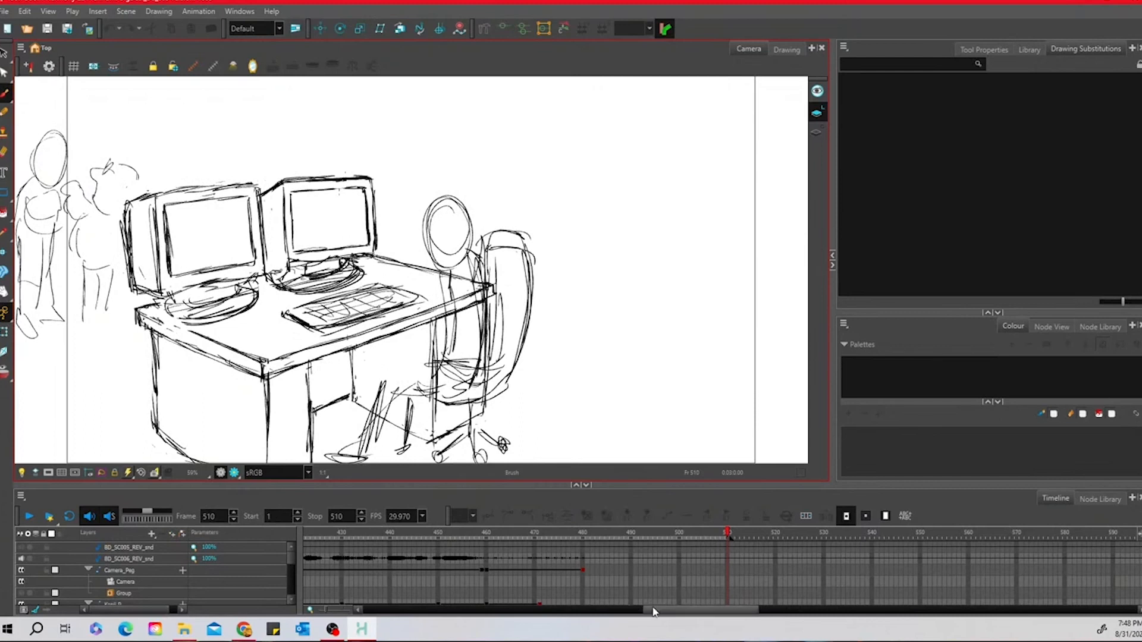
pyautogui.moveTo(653, 611); pyautogui.dragTo(397, 633)
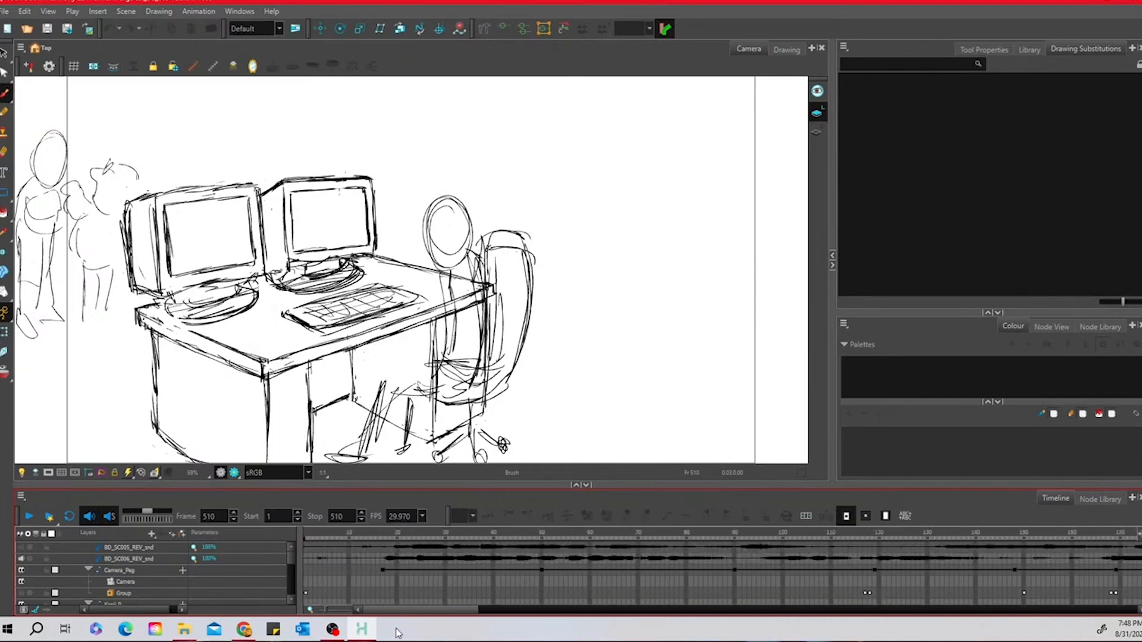
pyautogui.moveTo(396, 539)
pyautogui.mouseDown()
pyautogui.moveTo(543, 509)
pyautogui.moveTo(545, 527)
pyautogui.moveTo(662, 510)
pyautogui.moveTo(669, 534)
pyautogui.moveTo(742, 520)
pyautogui.mouseUp()
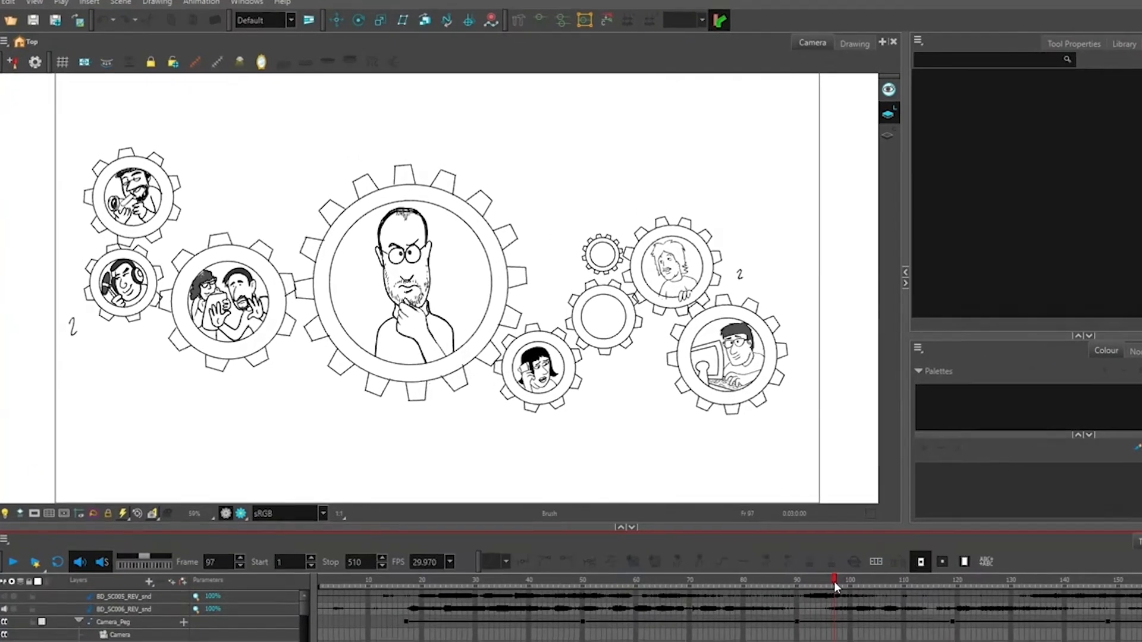
pyautogui.moveTo(835, 582); pyautogui.dragTo(872, 581)
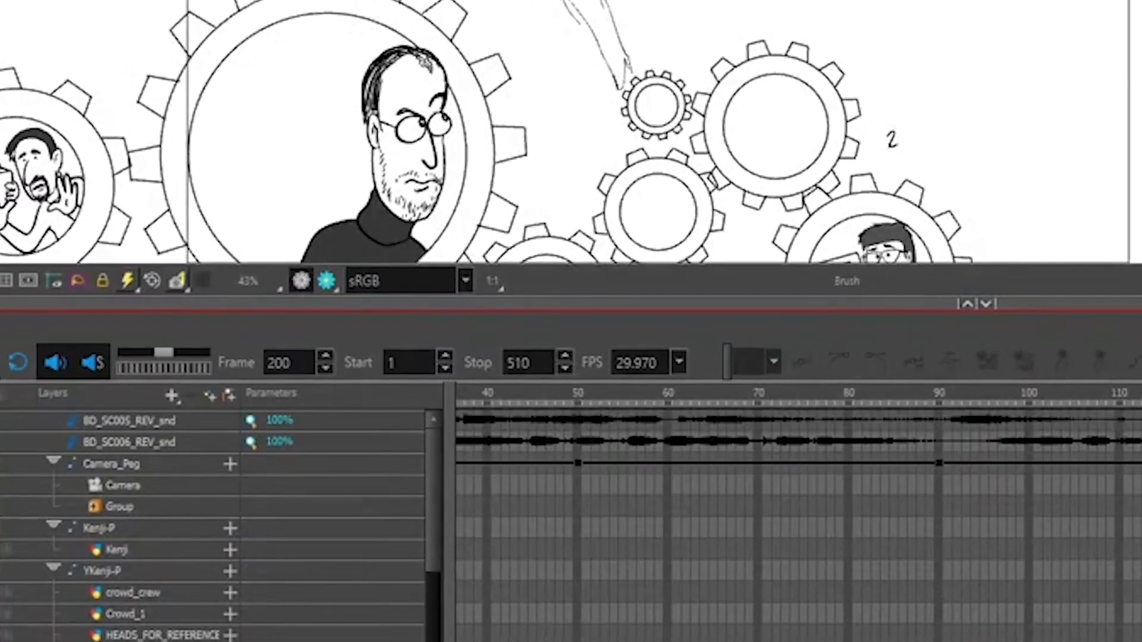
# Step: Scrub around frames 190 to 200 to examine the bespectacled man in the large gear looking sideways
pyautogui.hscroll(6, 799, 517)
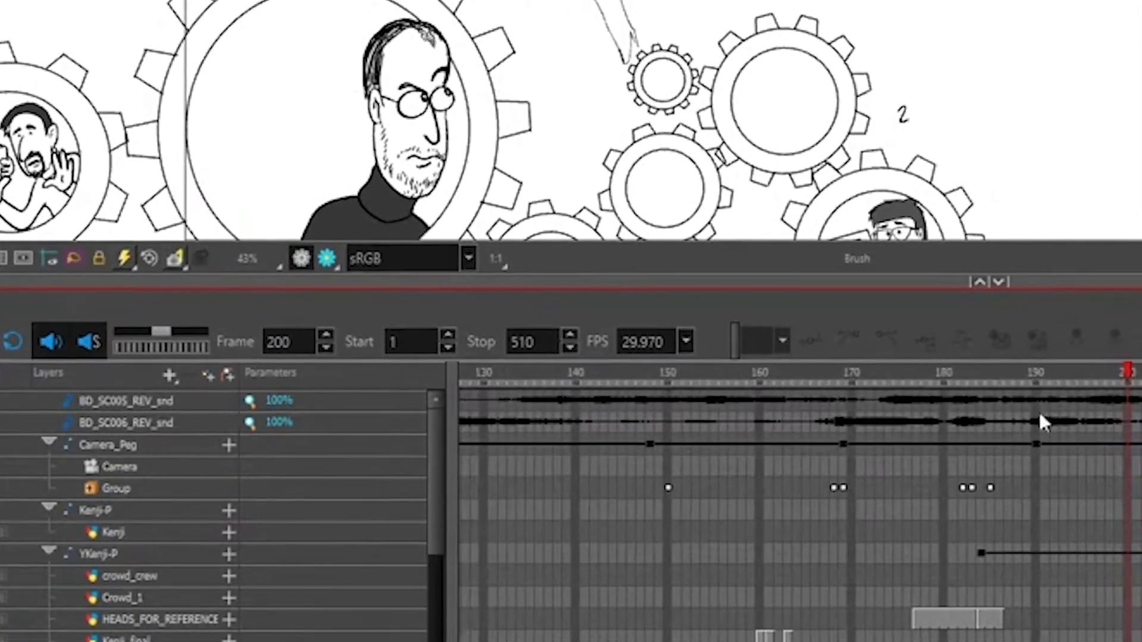
pyautogui.moveTo(1047, 365); pyautogui.dragTo(1037, 364)
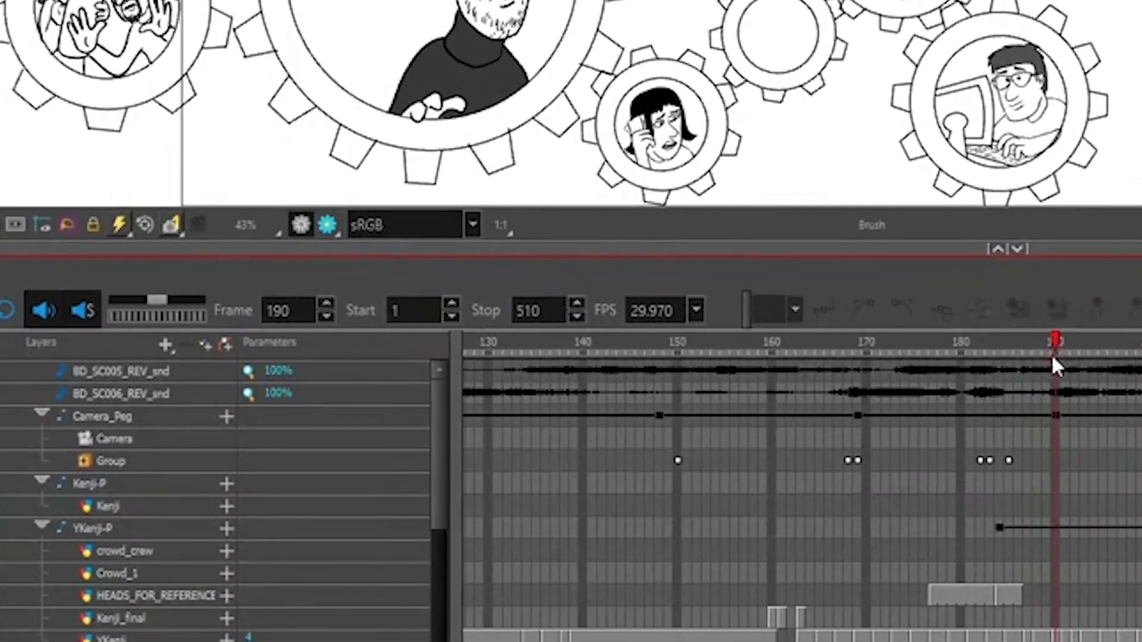
pyautogui.moveTo(1054, 337); pyautogui.dragTo(1101, 313)
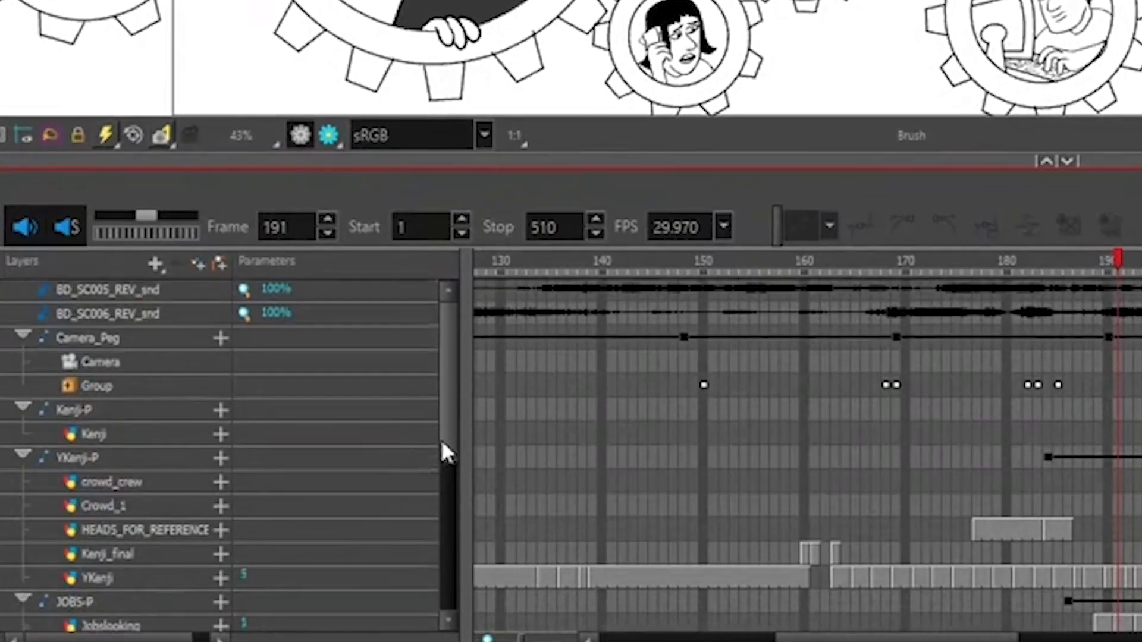
# Step: Toggle the Wheels layer off and on at frame 191 to check which artwork it holds
pyautogui.moveTo(441, 436); pyautogui.dragTo(441, 499)
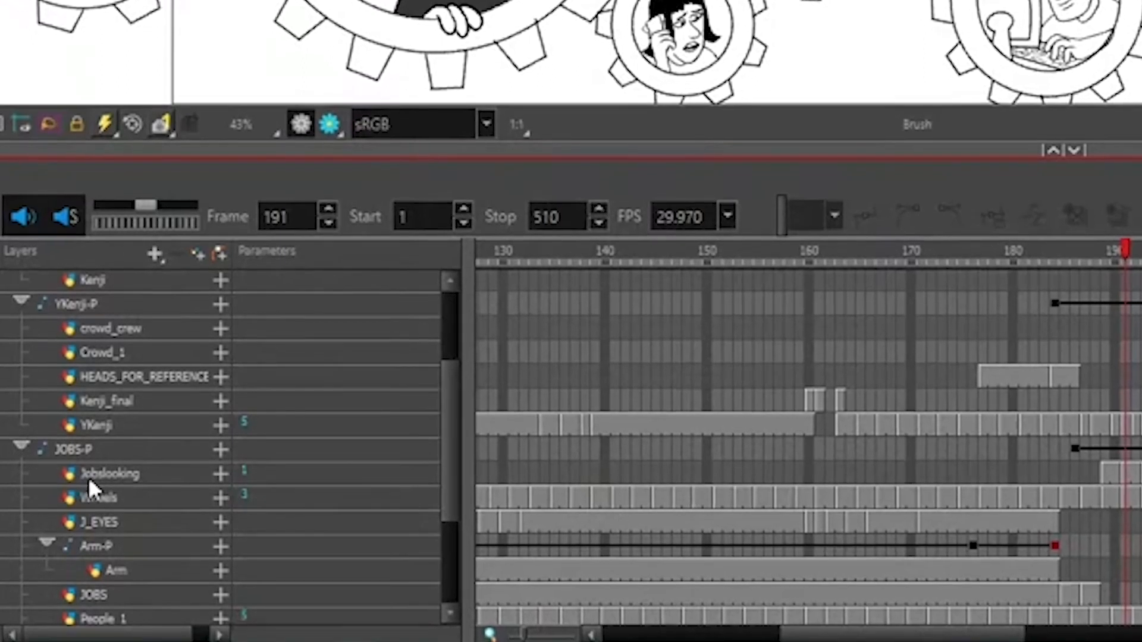
pyautogui.press('d')
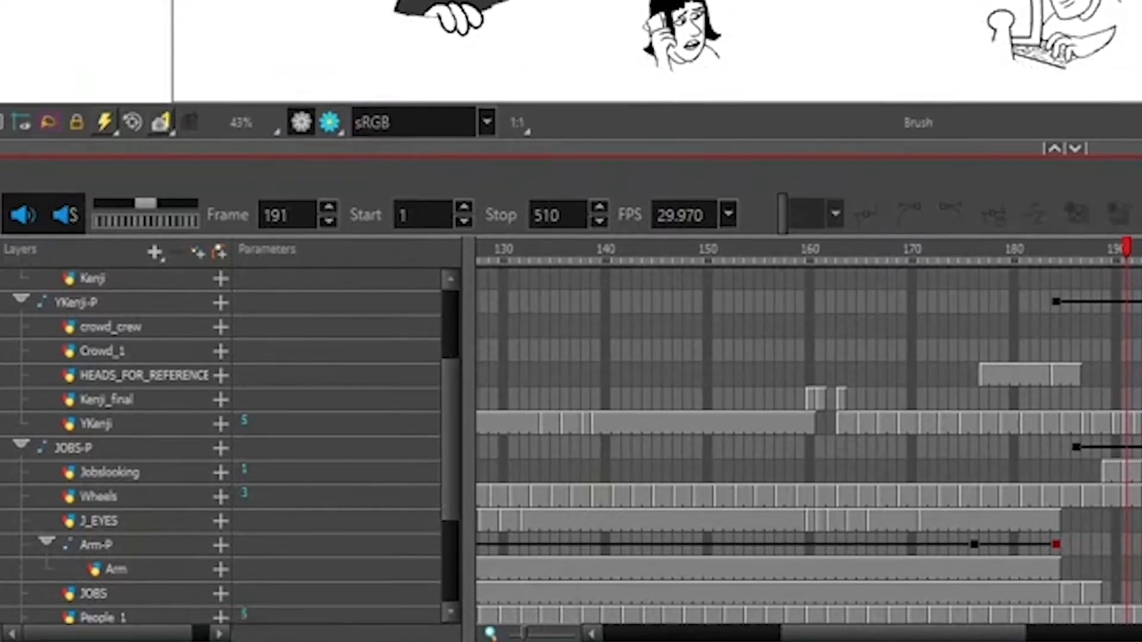
pyautogui.press('a')
pyautogui.press('d')
pyautogui.press('a')
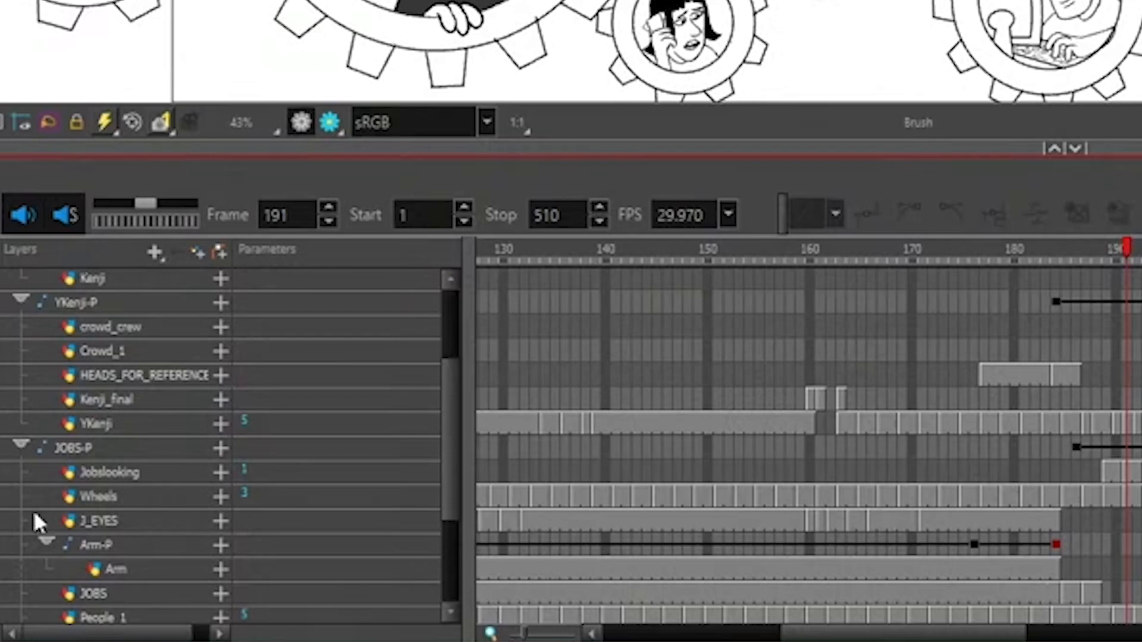
# Step: Select the JOBS-P peg and scrub between its keyframes at frames 186 and 220
pyautogui.click(80, 452)
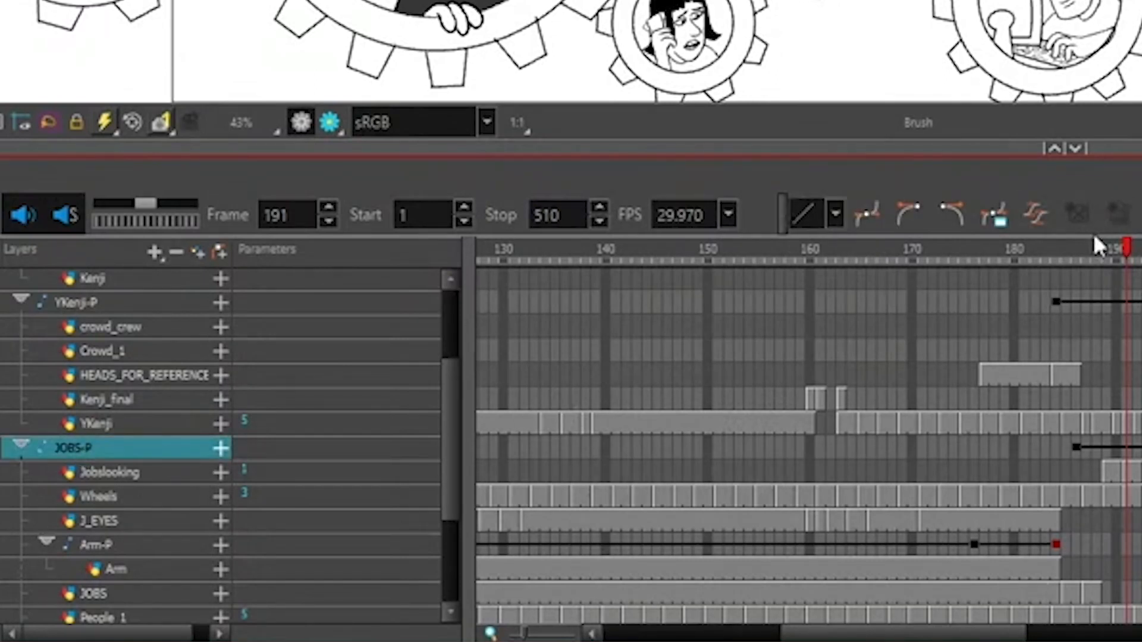
pyautogui.click(1087, 250)
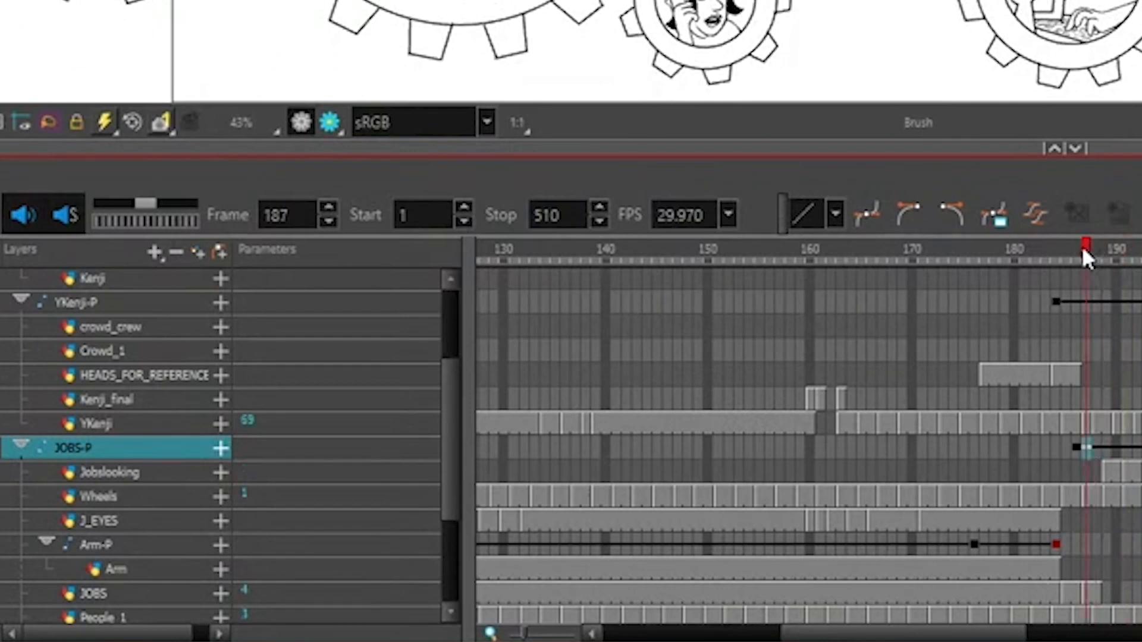
pyautogui.moveTo(1082, 250); pyautogui.dragTo(1076, 250)
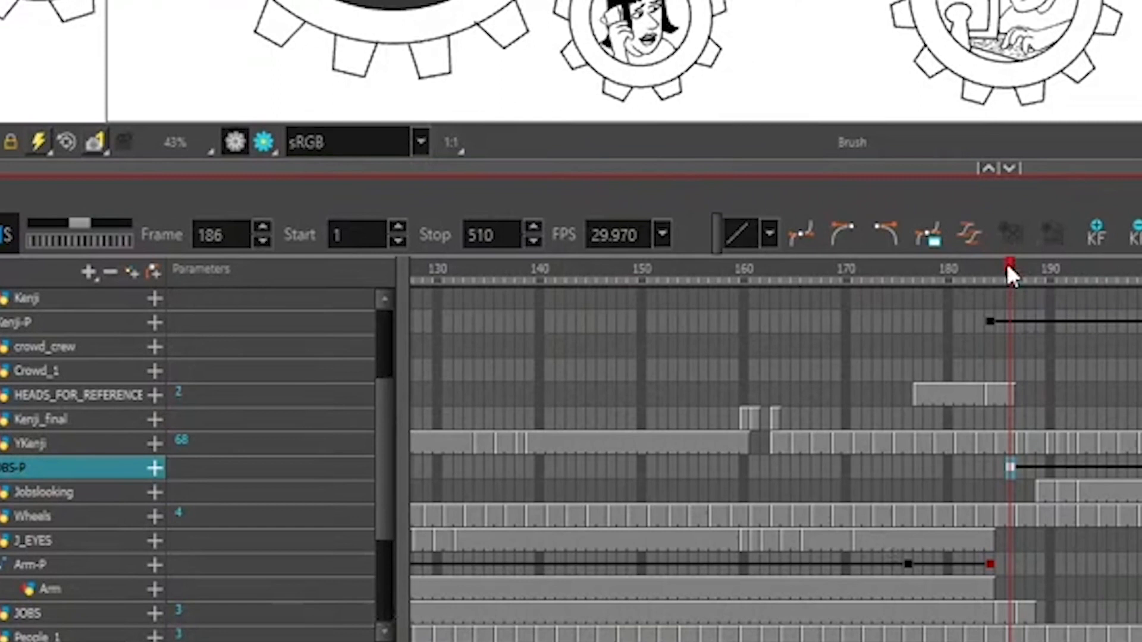
pyautogui.moveTo(1076, 248); pyautogui.dragTo(1141, 248)
pyautogui.moveTo(834, 338); pyautogui.dragTo(904, 324)
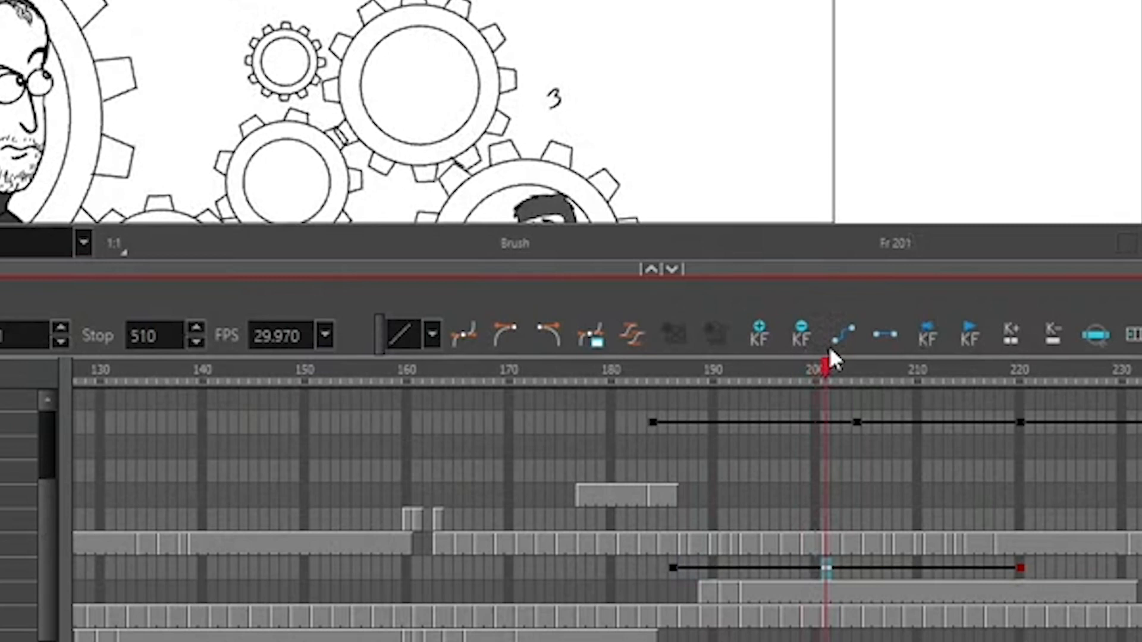
pyautogui.moveTo(830, 350)
pyautogui.mouseDown()
pyautogui.moveTo(948, 349)
pyautogui.moveTo(669, 390)
pyautogui.moveTo(1018, 374)
pyautogui.mouseUp()
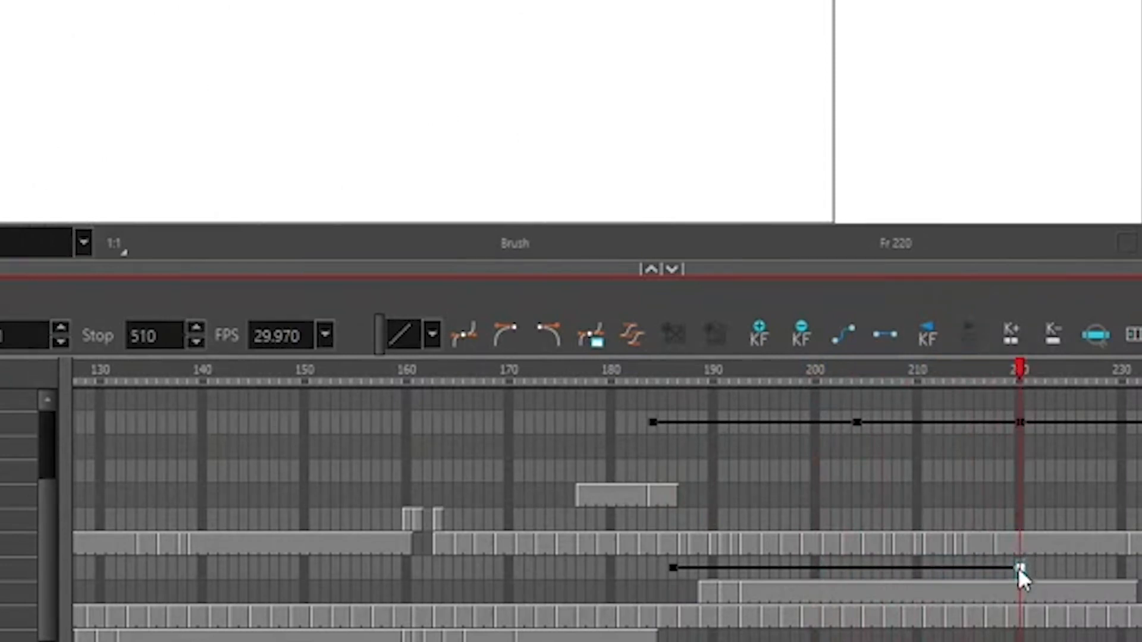
# Step: Move the last keyframe of the JOBS-P peg to frame 215 and scrub through the retimed motion
pyautogui.moveTo(1018, 569); pyautogui.dragTo(965, 568)
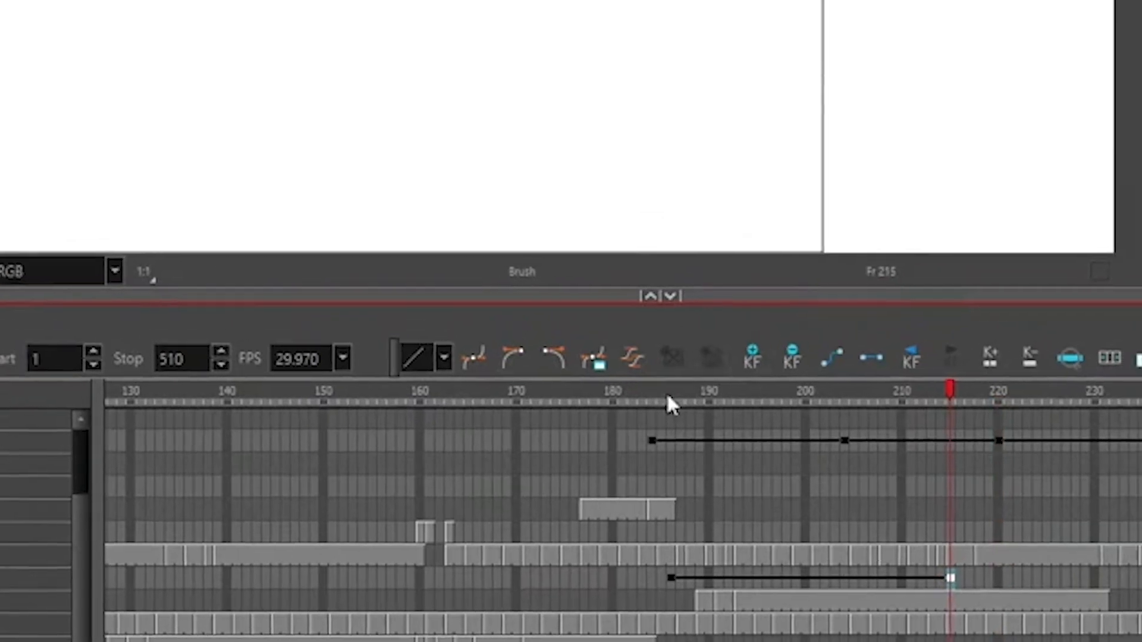
pyautogui.click(754, 371)
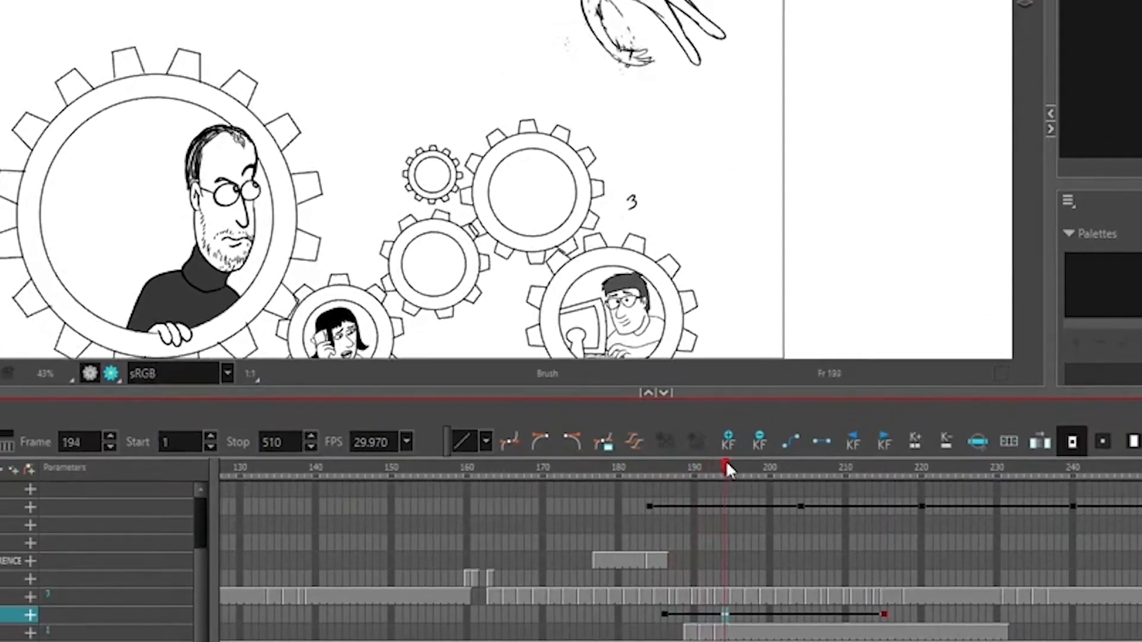
pyautogui.moveTo(725, 467)
pyautogui.mouseDown()
pyautogui.moveTo(777, 467)
pyautogui.moveTo(752, 479)
pyautogui.moveTo(778, 467)
pyautogui.moveTo(725, 478)
pyautogui.moveTo(864, 473)
pyautogui.moveTo(709, 479)
pyautogui.moveTo(636, 499)
pyautogui.moveTo(820, 461)
pyautogui.moveTo(865, 469)
pyautogui.moveTo(634, 498)
pyautogui.moveTo(857, 468)
pyautogui.moveTo(814, 484)
pyautogui.moveTo(870, 469)
pyautogui.moveTo(868, 479)
pyautogui.moveTo(912, 475)
pyautogui.moveTo(862, 491)
pyautogui.moveTo(961, 486)
pyautogui.mouseUp()
# Step: Scrub back from the flying figure through the gears shot to review the animation before frame 160
pyautogui.moveTo(1008, 516)
pyautogui.mouseDown()
pyautogui.moveTo(1035, 519)
pyautogui.moveTo(1004, 527)
pyautogui.mouseUp()
pyautogui.moveTo(1004, 569); pyautogui.dragTo(884, 610)
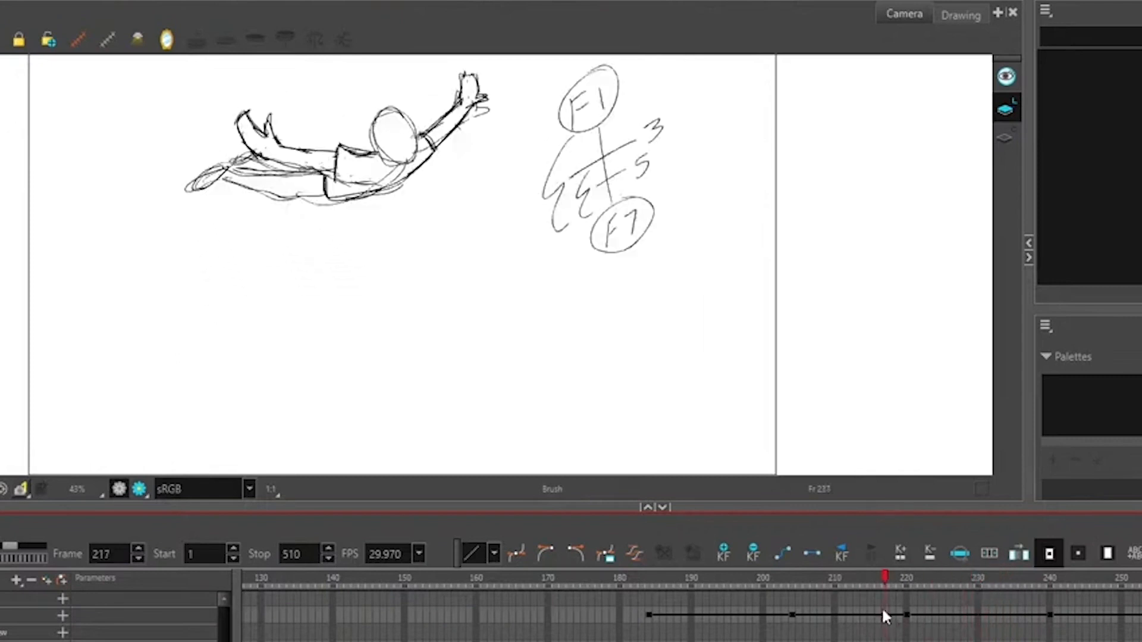
pyautogui.moveTo(837, 576); pyautogui.dragTo(770, 585)
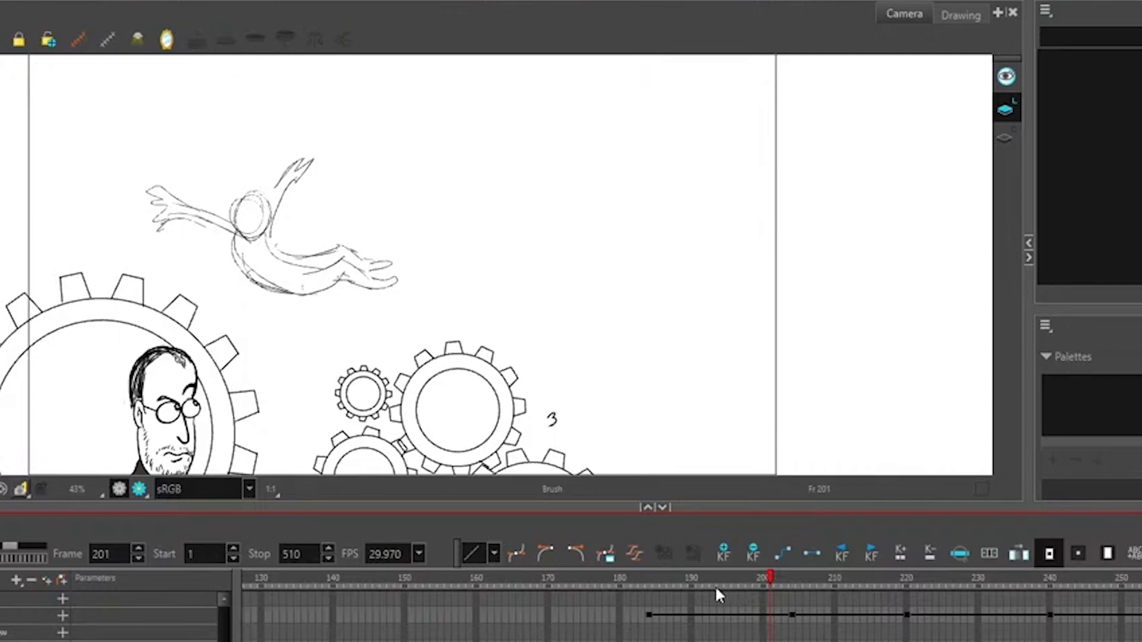
pyautogui.moveTo(571, 576)
pyautogui.mouseDown()
pyautogui.moveTo(559, 575)
pyautogui.moveTo(603, 575)
pyautogui.moveTo(476, 599)
pyautogui.mouseUp()
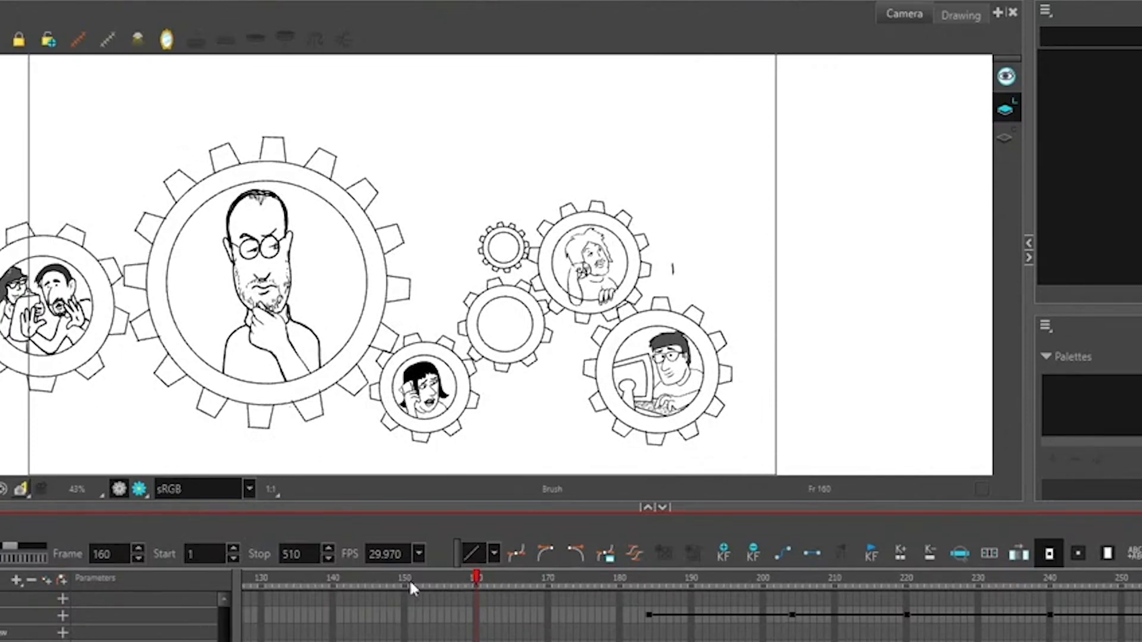
pyautogui.moveTo(415, 581)
pyautogui.mouseDown()
pyautogui.moveTo(258, 587)
pyautogui.moveTo(340, 605)
pyautogui.moveTo(454, 602)
pyautogui.mouseUp()
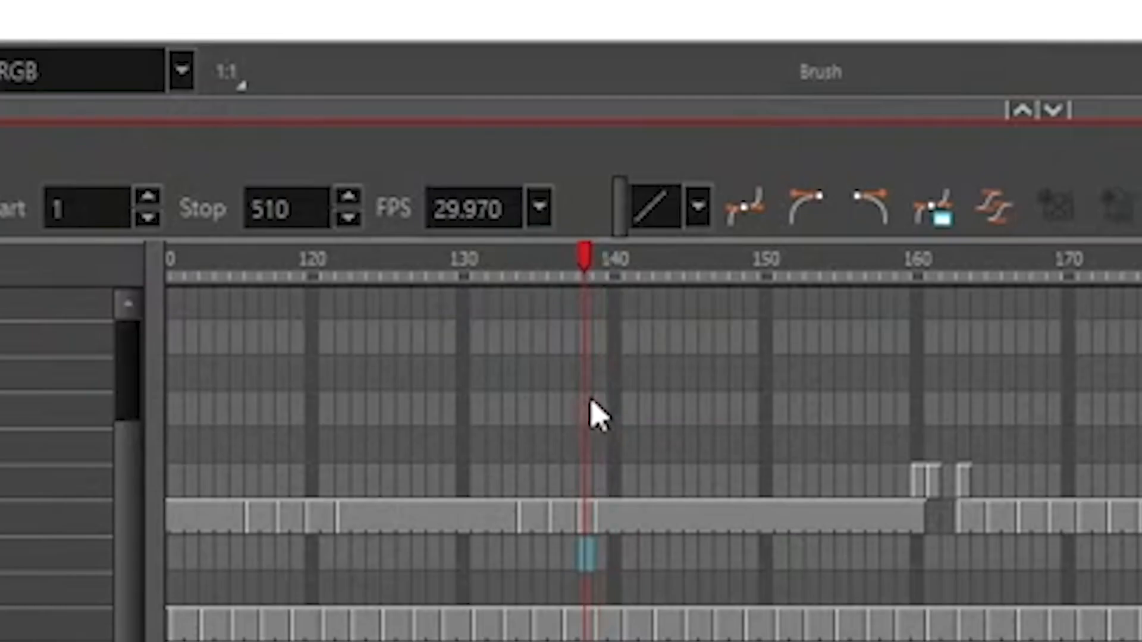
# Step: Magnify the timeline around frame 139 to examine the individual exposures of the YKenji drawings
pyautogui.click(594, 398)
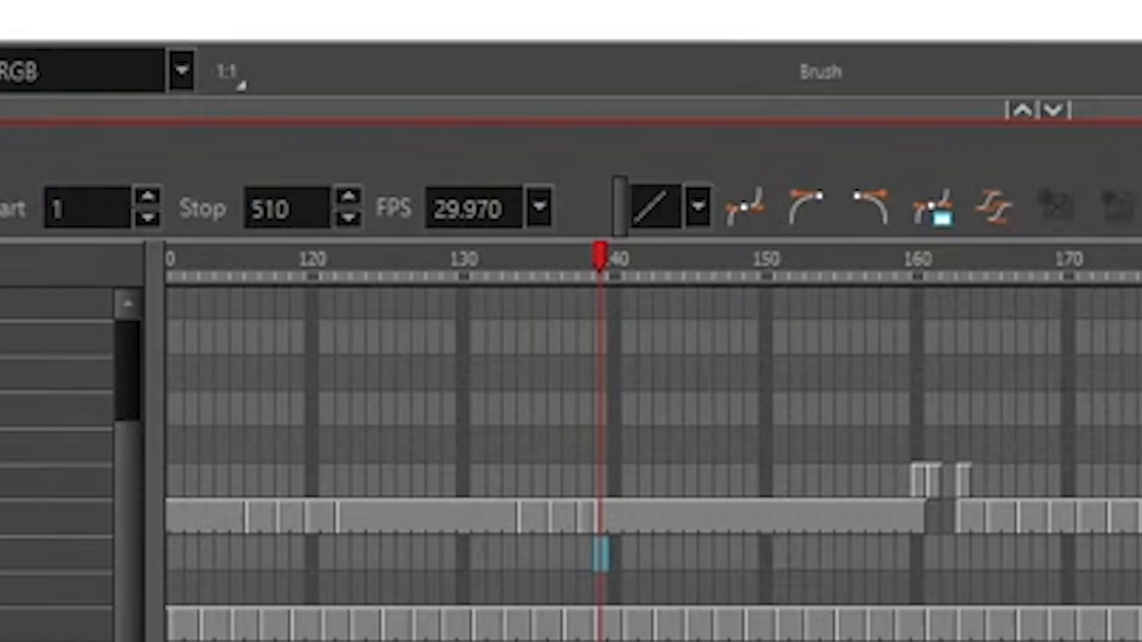
pyautogui.press('2')
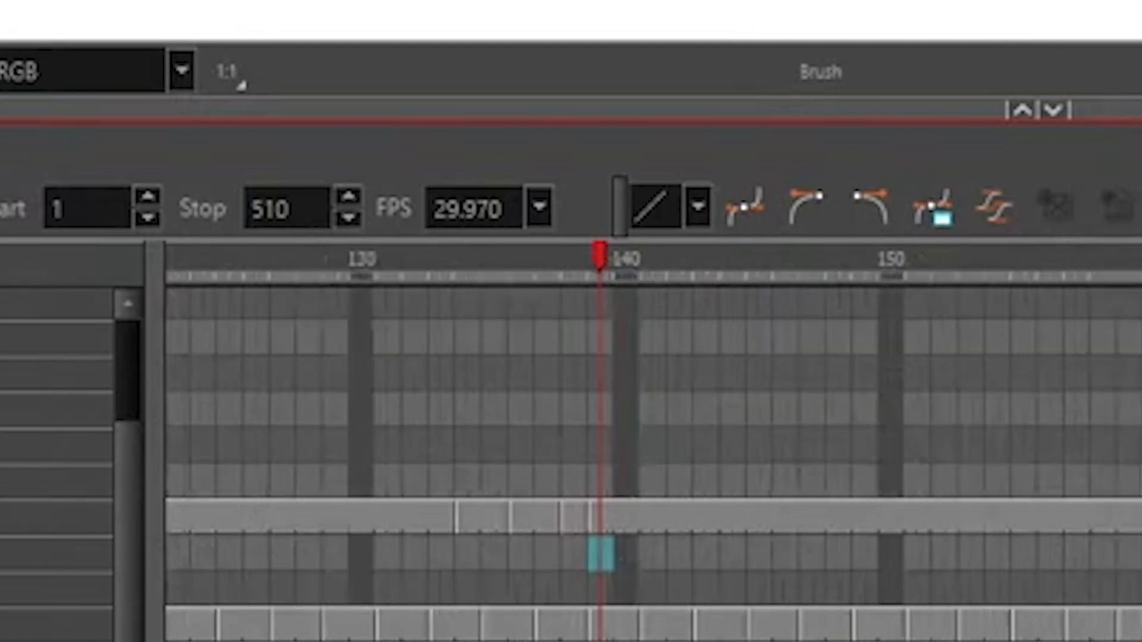
pyautogui.press('2')
pyautogui.press('2')
pyautogui.press('2')
pyautogui.press('1')
pyautogui.press('1')
pyautogui.press('2')
pyautogui.press('2')
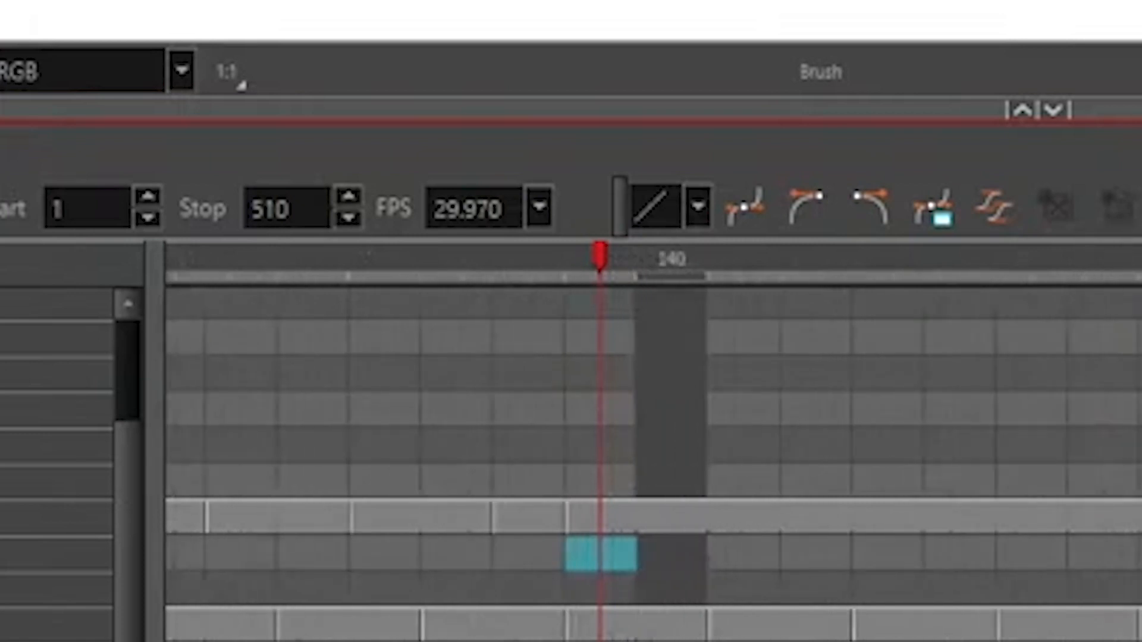
pyautogui.press('1')
pyautogui.press('1')
pyautogui.press('1')
pyautogui.press('2')
pyautogui.press('2')
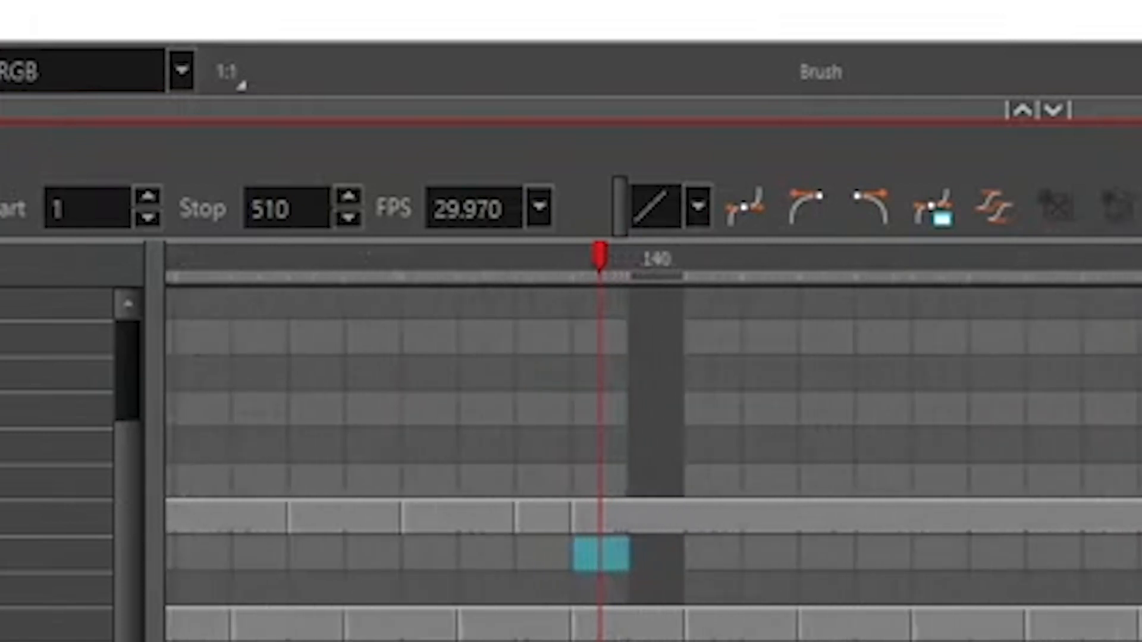
# Step: Select individual YKenji exposures between frames 135 and 139 to inspect their drawing timing, ending on frame 138
pyautogui.click(498, 518)
pyautogui.click(540, 530)
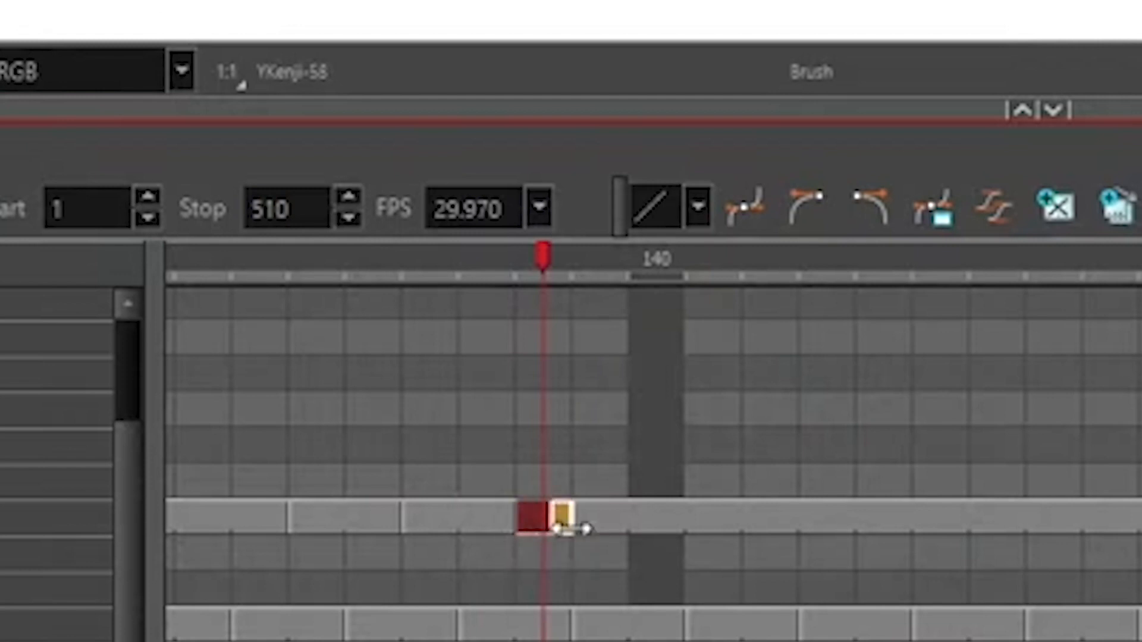
pyautogui.moveTo(572, 528); pyautogui.dragTo(583, 527)
pyautogui.click(600, 523)
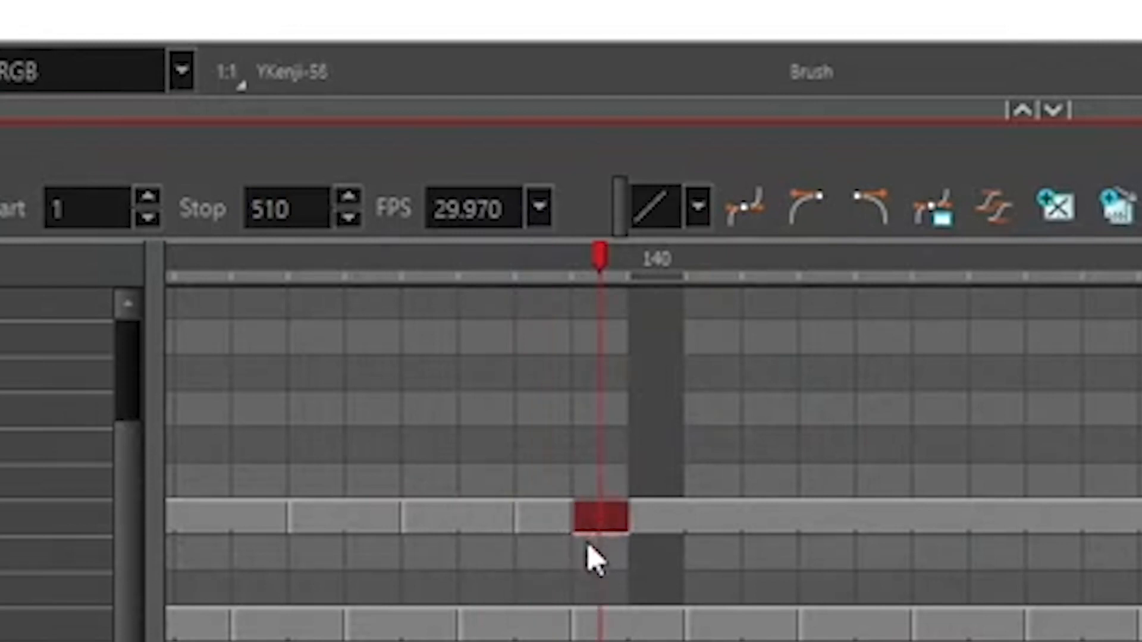
pyautogui.click(361, 531)
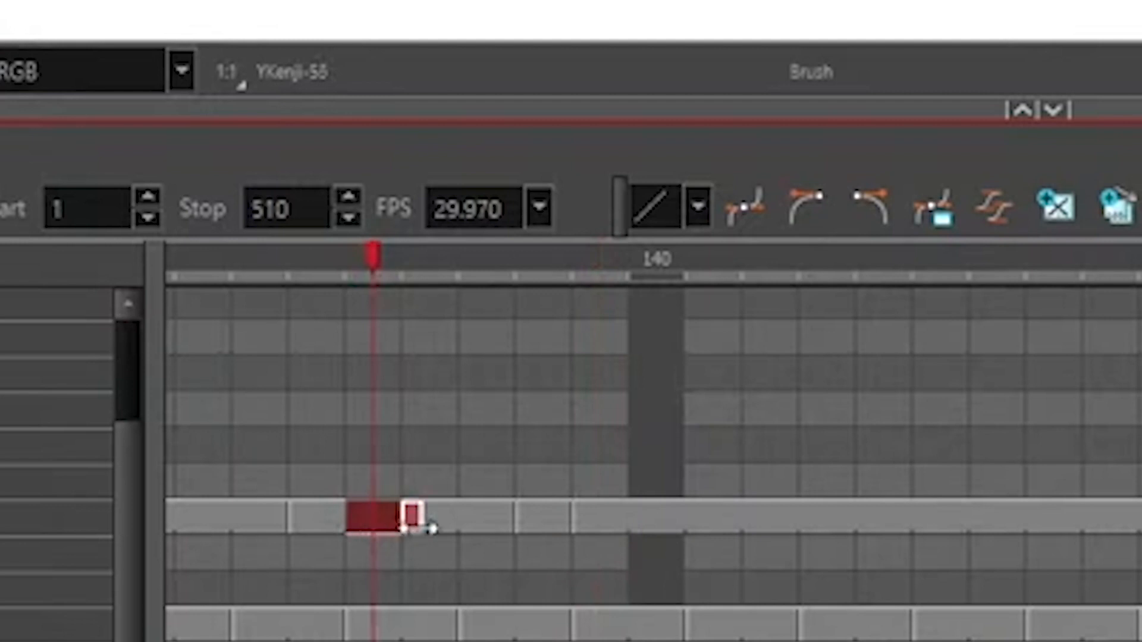
pyautogui.click(448, 527)
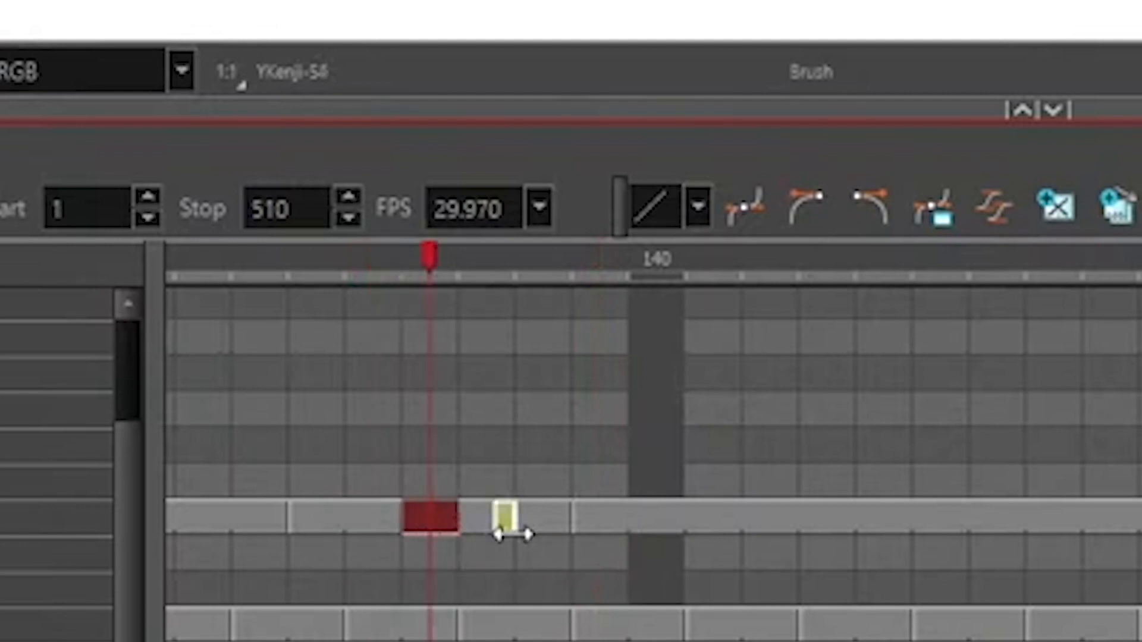
pyautogui.click(544, 521)
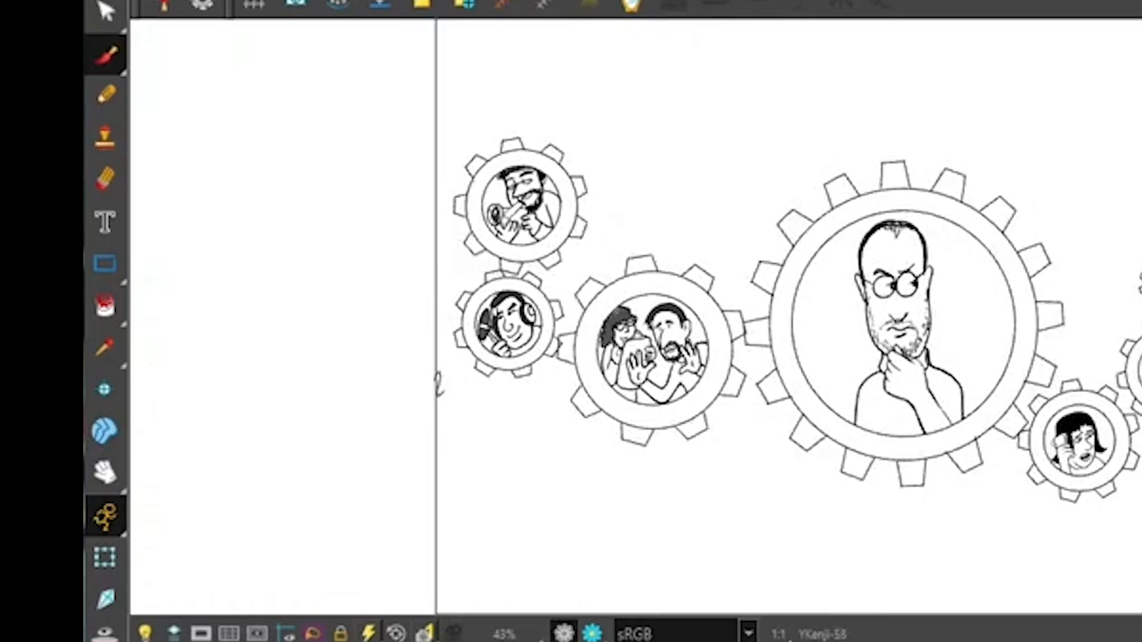
# Step: Use the Zoom tool to enlarge the long-haired man's gear in the camera view to 160%
pyautogui.click(110, 473)
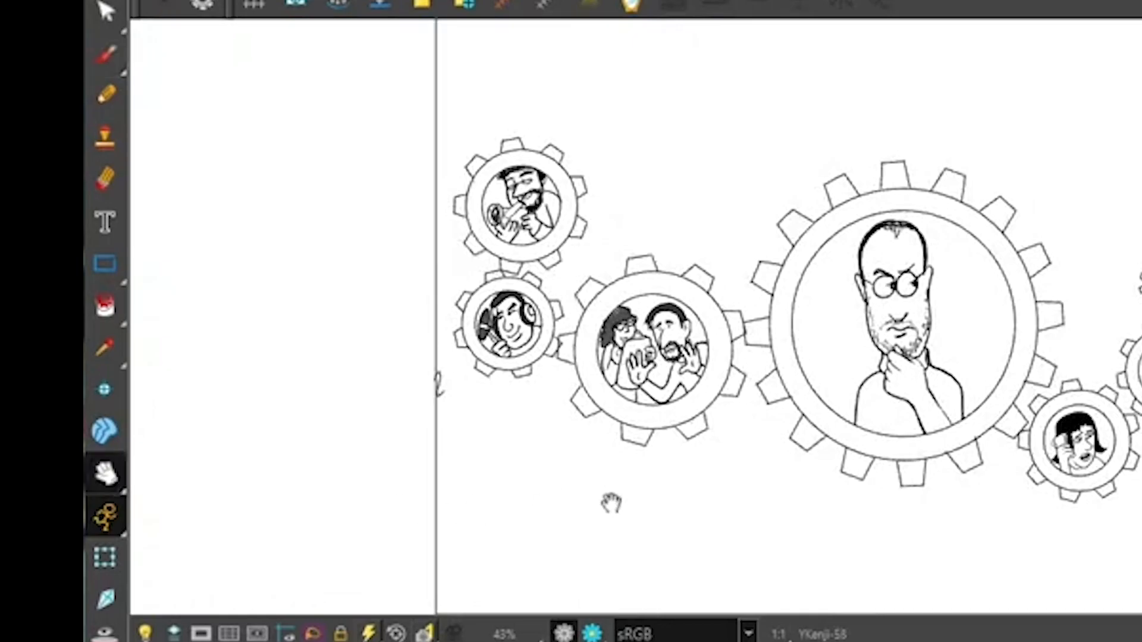
pyautogui.click(109, 481)
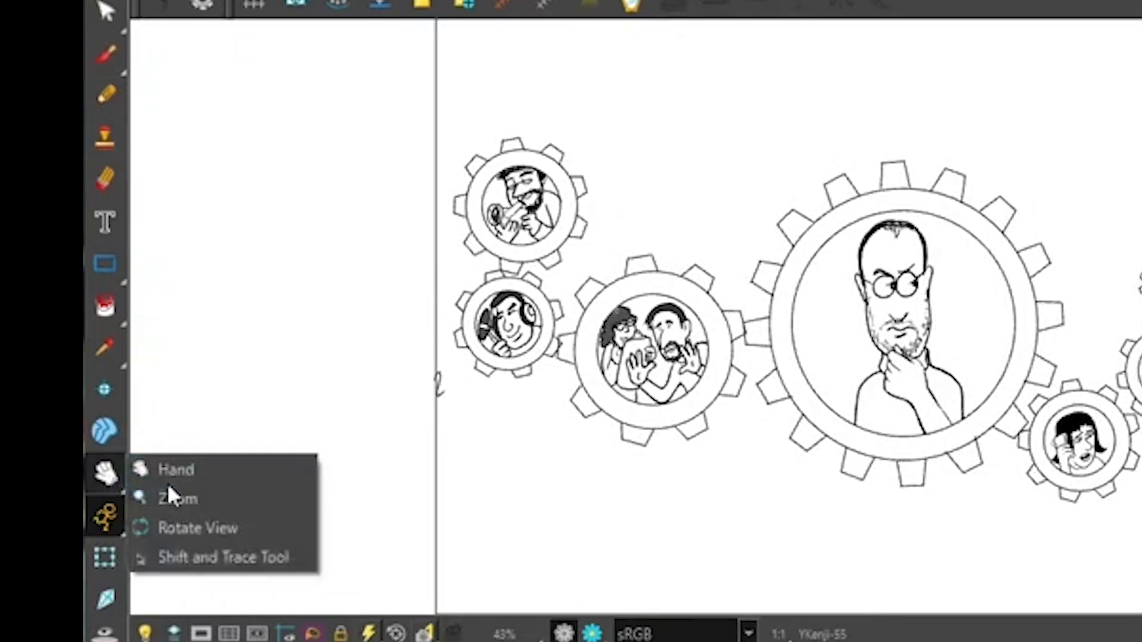
pyautogui.click(209, 499)
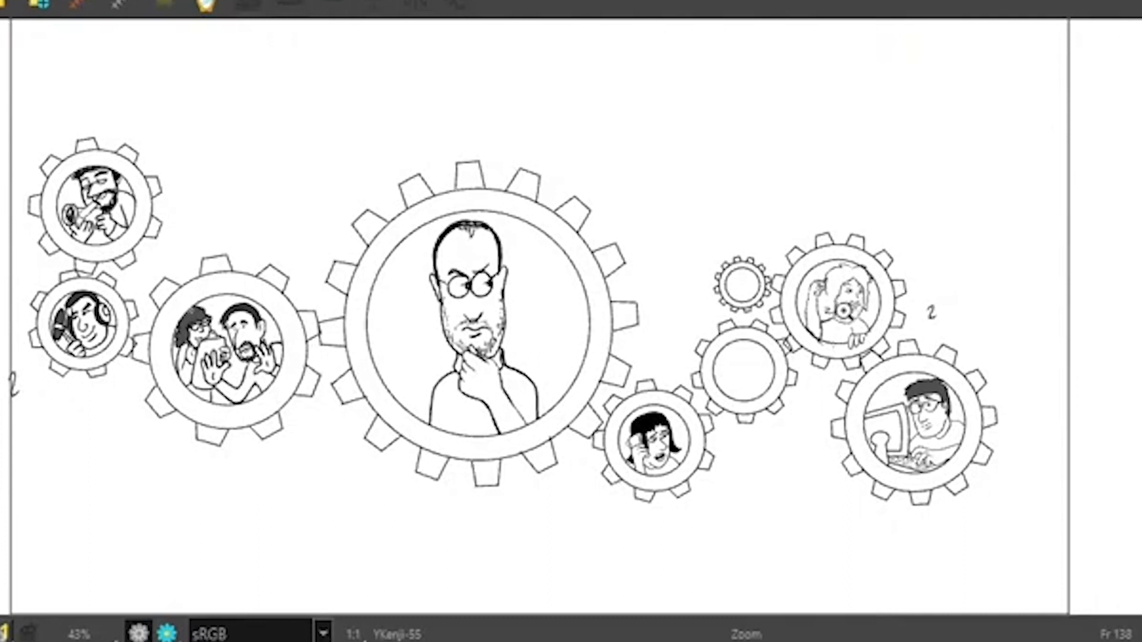
pyautogui.click(844, 312)
pyautogui.click(844, 312)
pyautogui.click(847, 312)
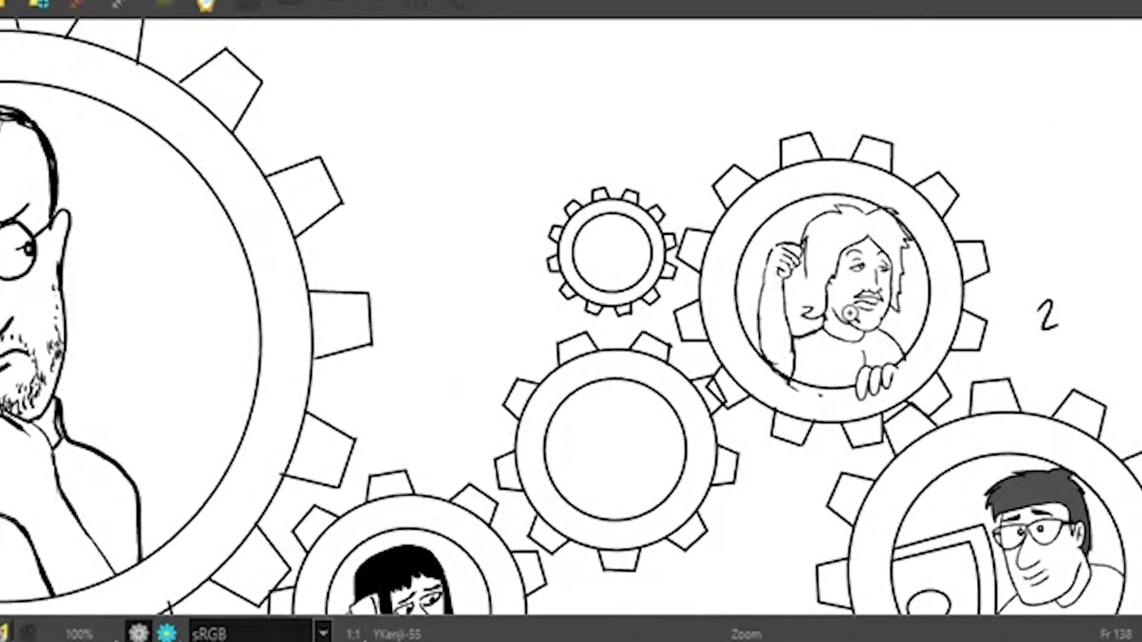
pyautogui.click(851, 315)
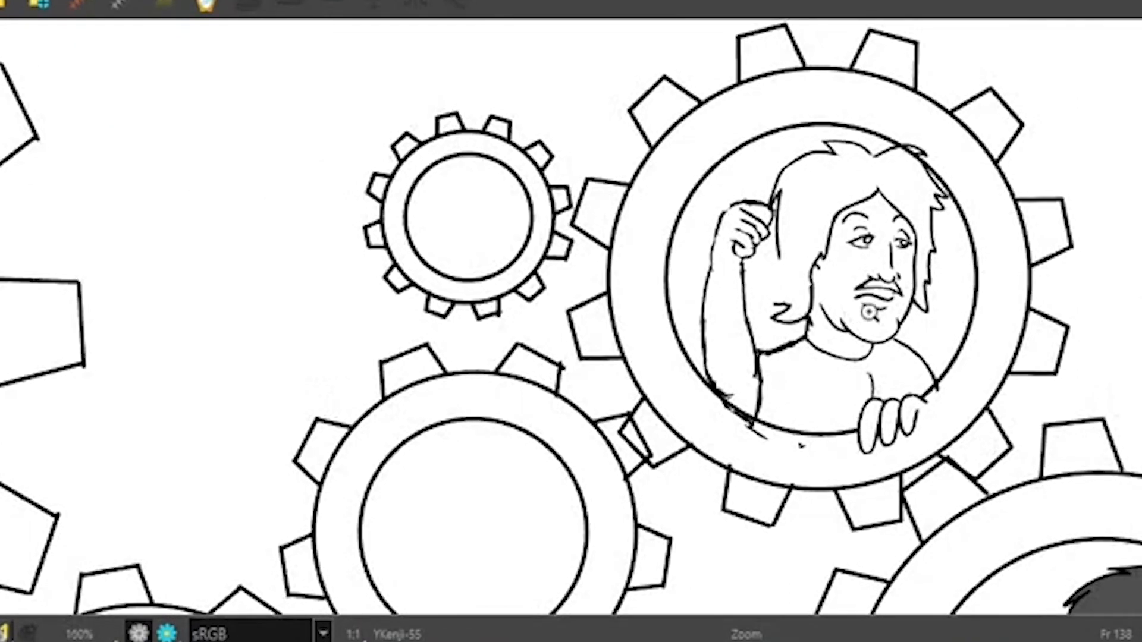
# Step: Flip between frames 136 and 139 to compare the long-haired man's head and raised-arm poses
pyautogui.press(',')
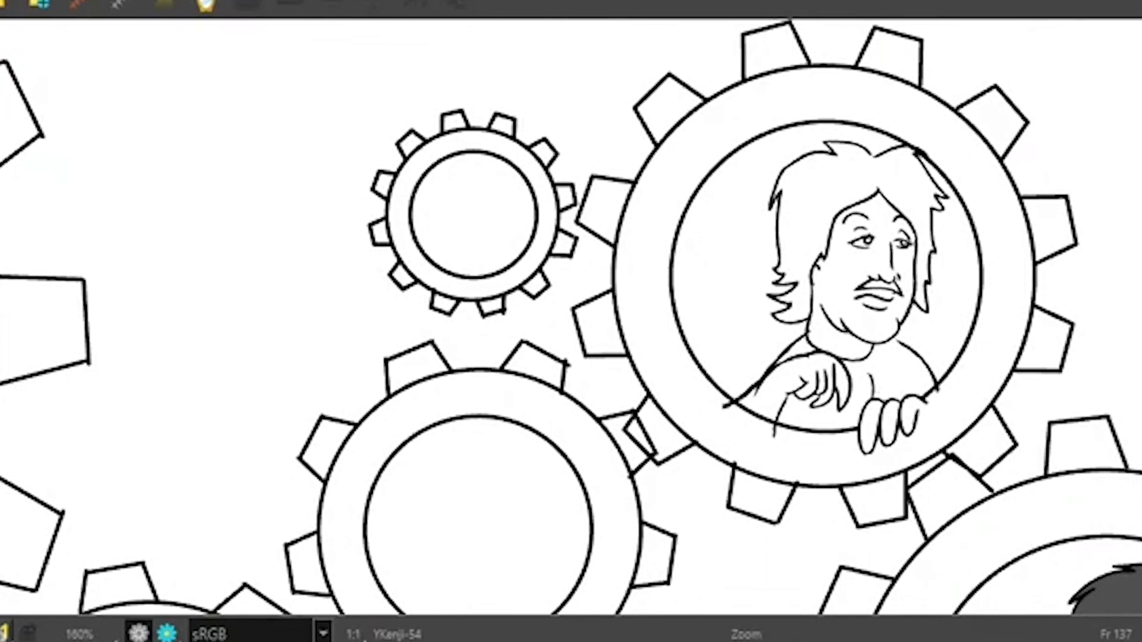
pyautogui.press('.')
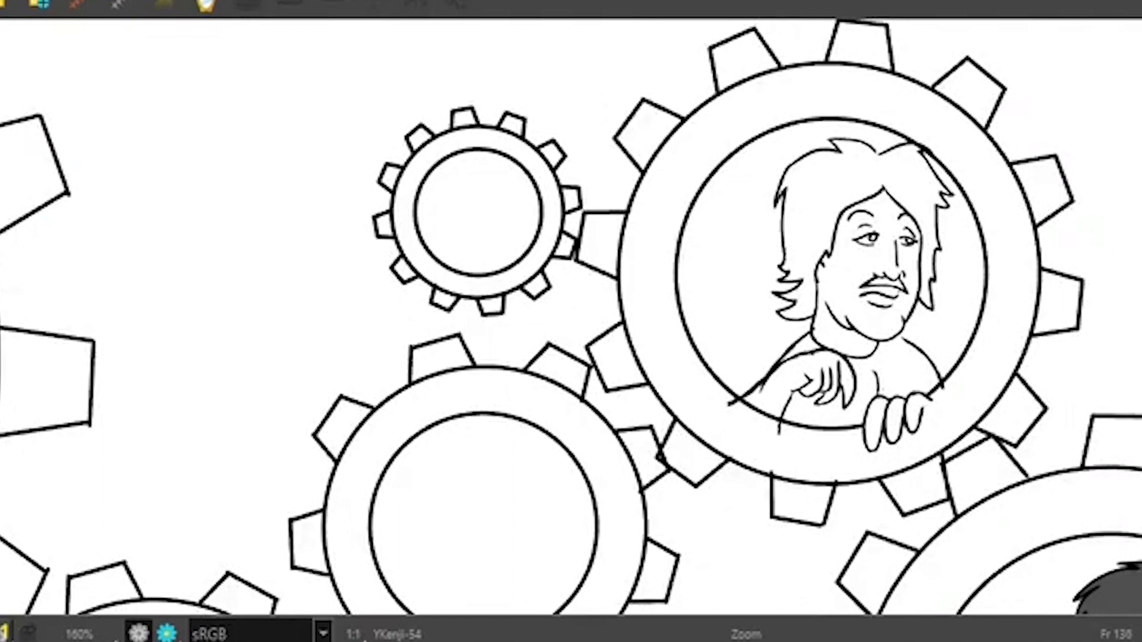
pyautogui.press(',')
pyautogui.press('.')
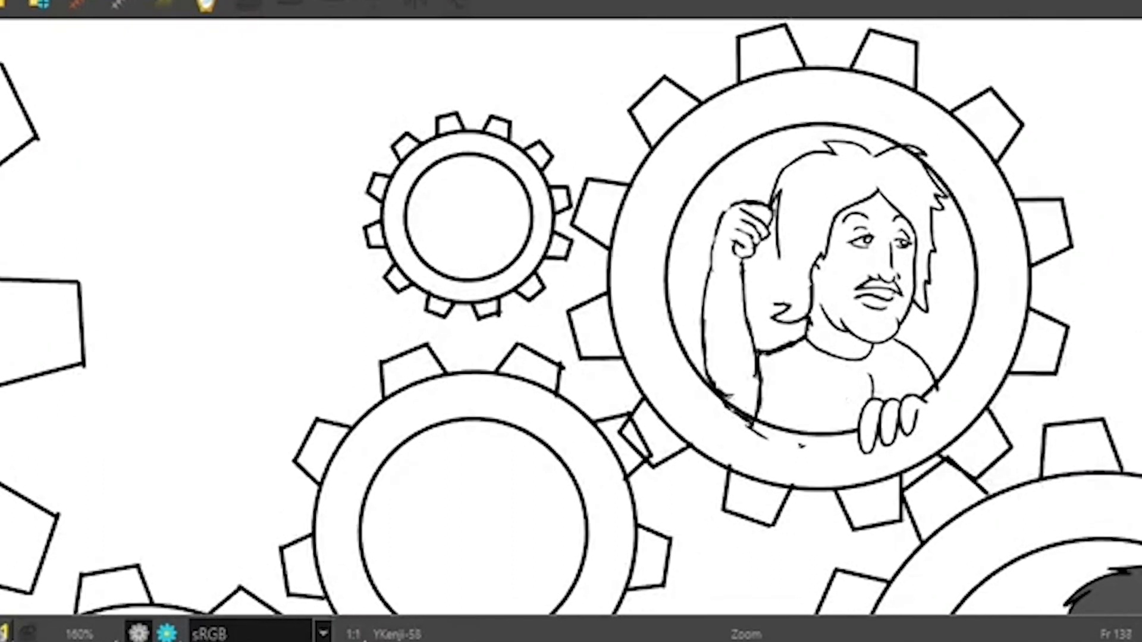
pyautogui.press('.')
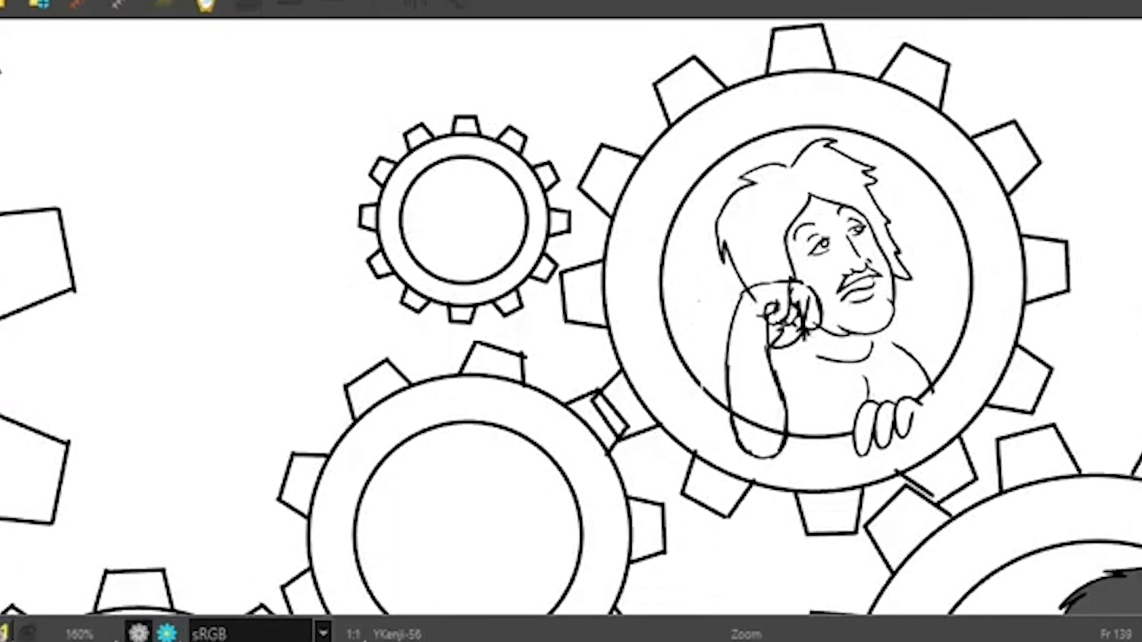
pyautogui.press(',')
pyautogui.press(',')
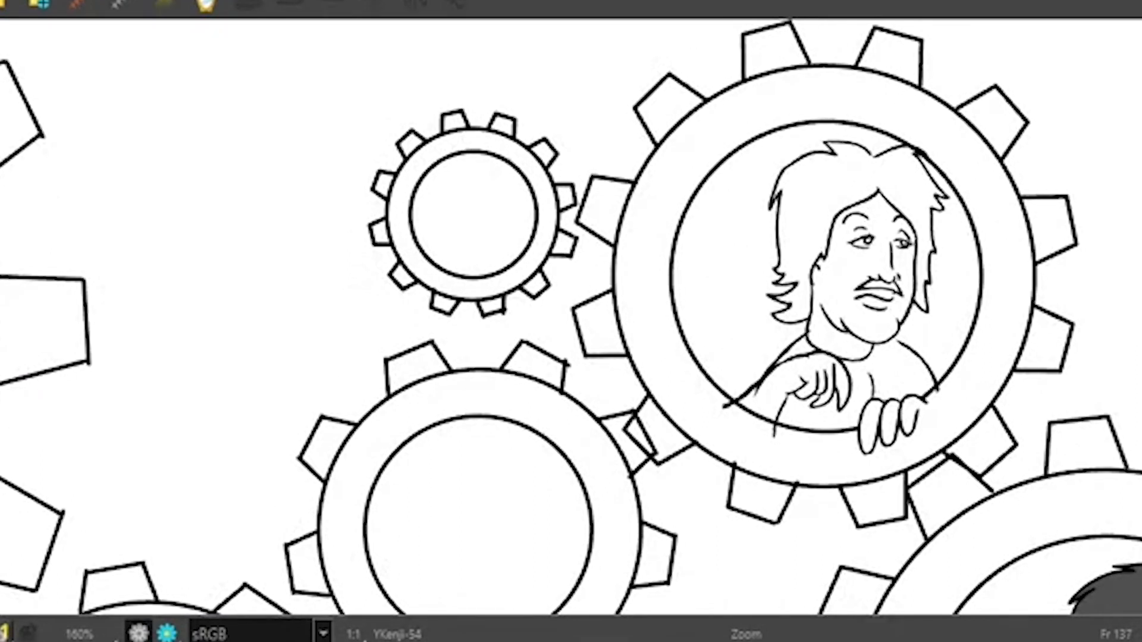
pyautogui.press('.')
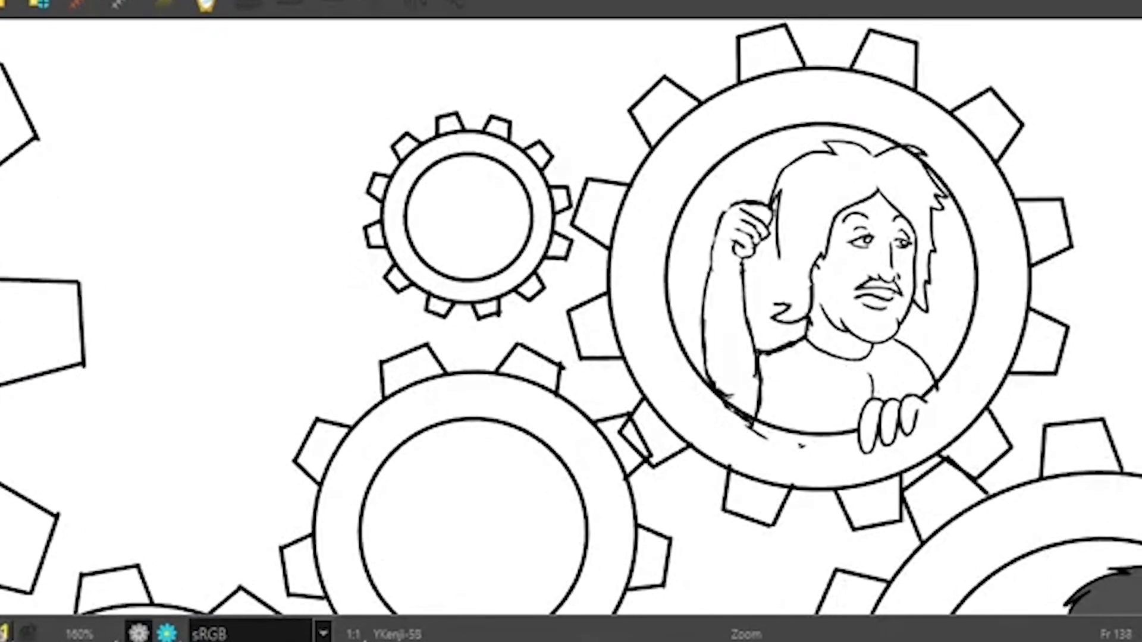
pyautogui.press(',')
pyautogui.press(',')
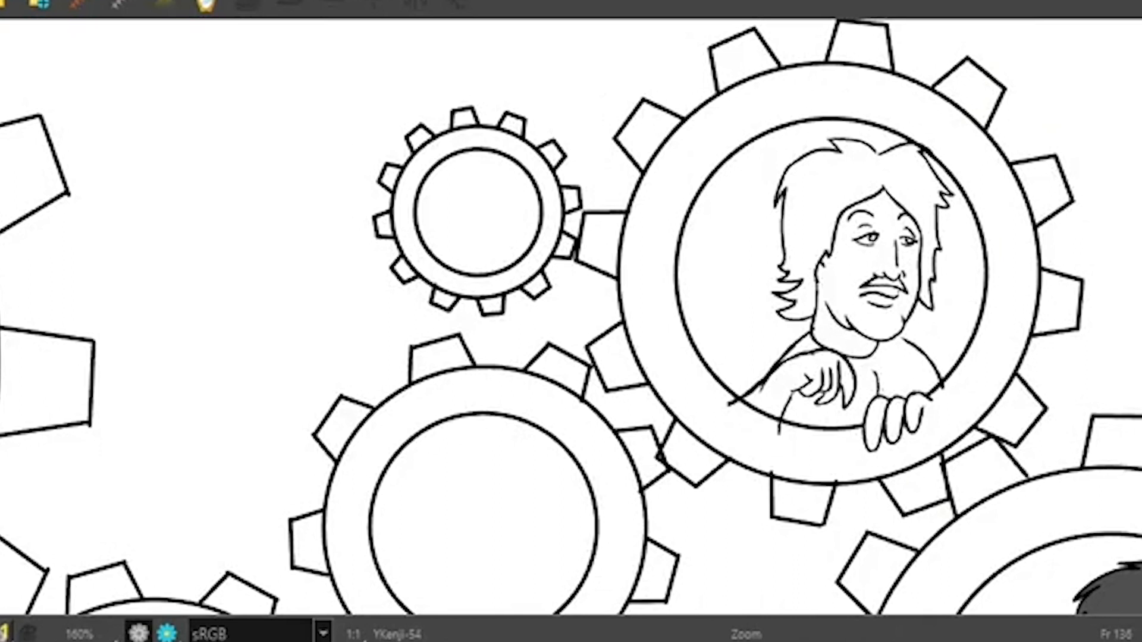
pyautogui.press('.')
pyautogui.press('.')
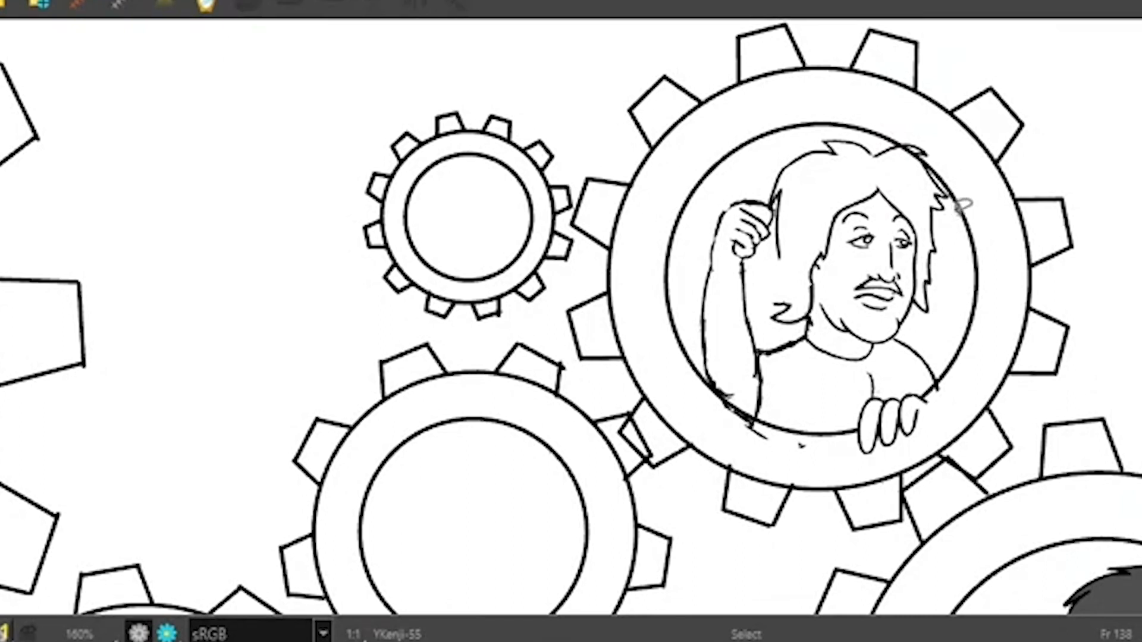
# Step: Select the long-haired man's head on frame 138, place its pivot at the neck and rotate it slightly clockwise
pyautogui.moveTo(957, 217)
pyautogui.mouseDown()
pyautogui.moveTo(928, 116)
pyautogui.moveTo(798, 122)
pyautogui.moveTo(775, 173)
pyautogui.moveTo(789, 225)
pyautogui.moveTo(776, 303)
pyautogui.moveTo(827, 322)
pyautogui.moveTo(836, 342)
pyautogui.moveTo(870, 344)
pyautogui.moveTo(913, 318)
pyautogui.moveTo(987, 191)
pyautogui.mouseUp()
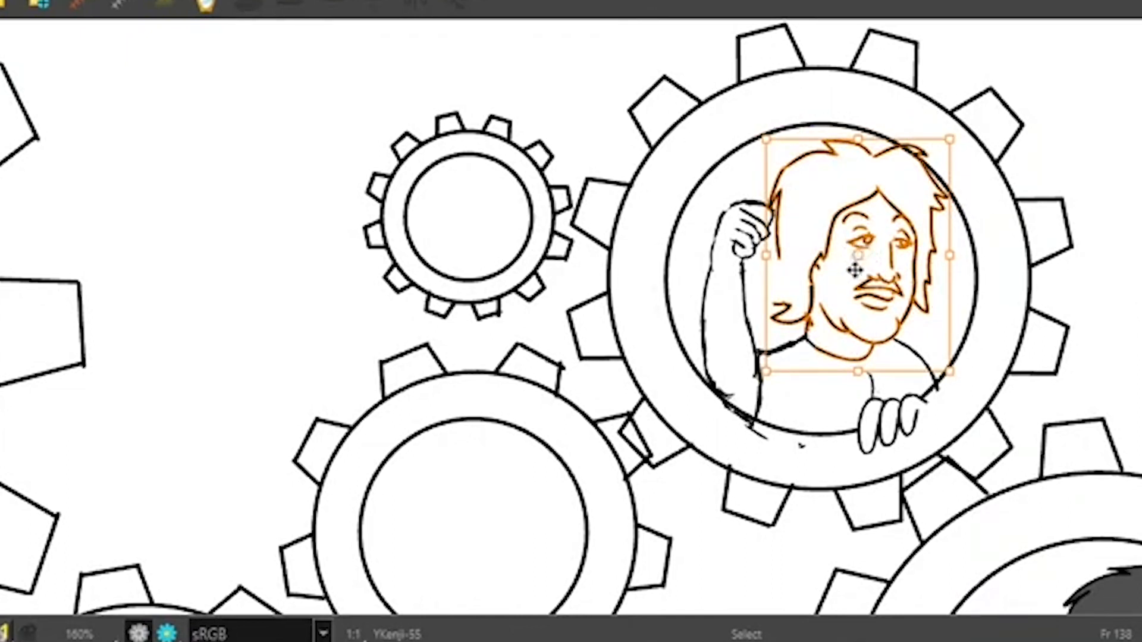
pyautogui.moveTo(858, 262); pyautogui.dragTo(840, 345)
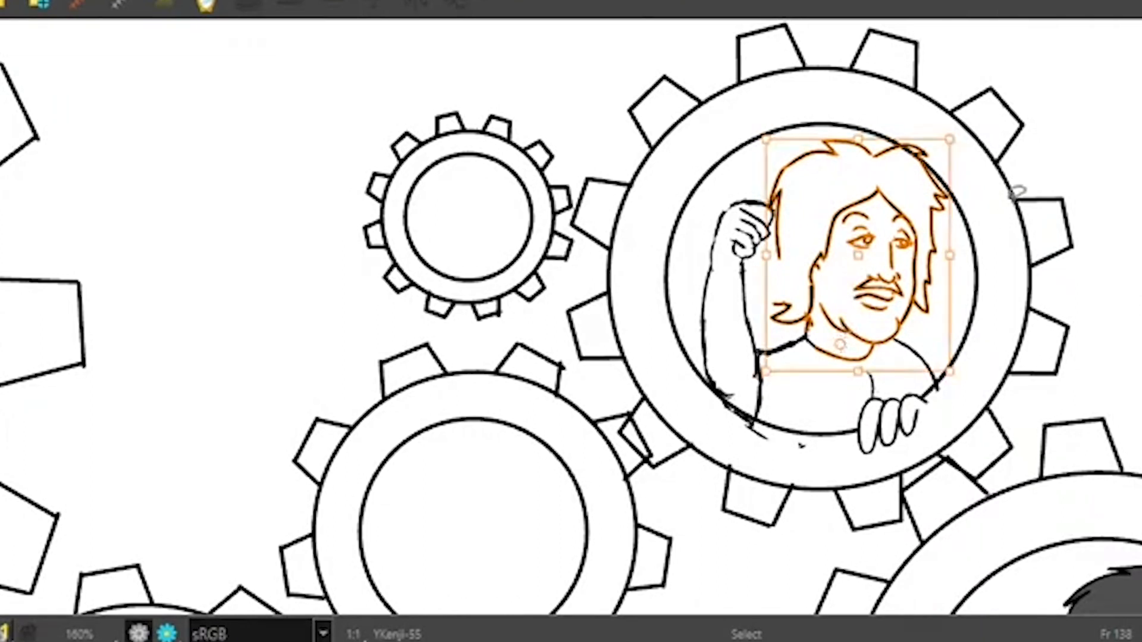
pyautogui.moveTo(969, 132); pyautogui.dragTo(987, 148)
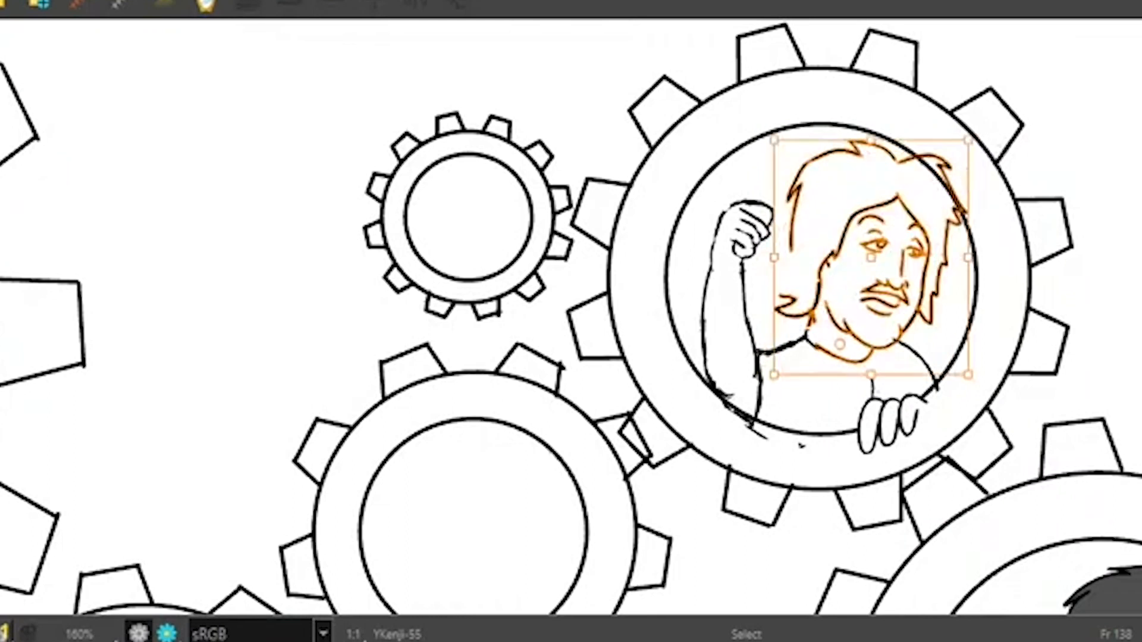
# Step: Flip back and forth between frames 135 and 139 to check how the rotated head moves between the neighbouring drawings
pyautogui.press(',')
pyautogui.press(',')
pyautogui.press(',')
pyautogui.press('.')
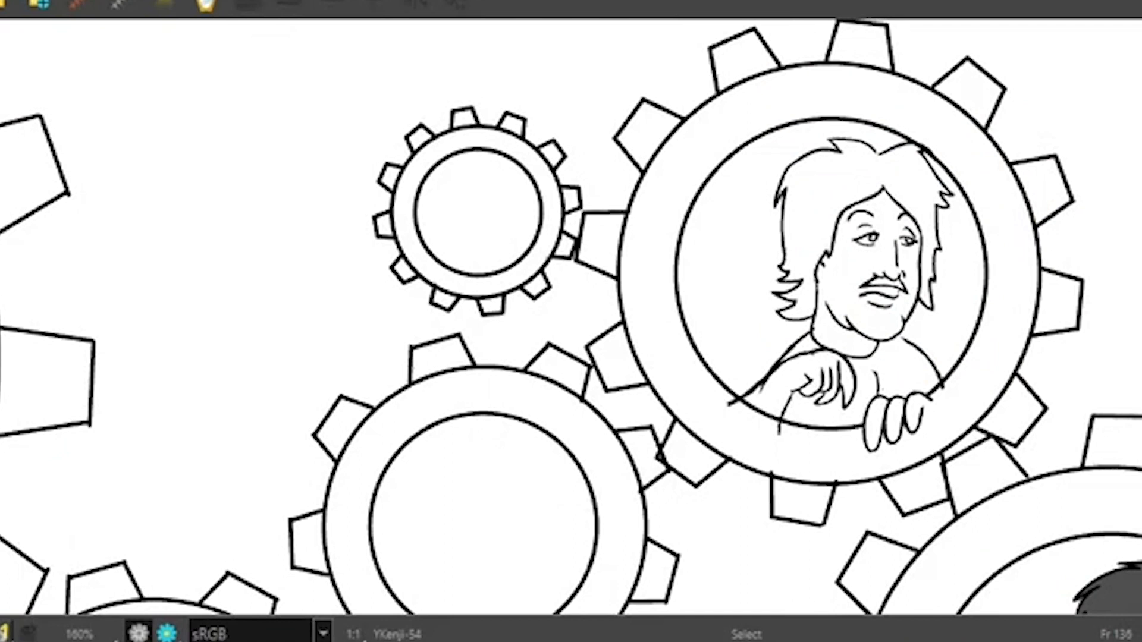
pyautogui.press('.')
pyautogui.press('.')
pyautogui.press(',')
pyautogui.press(',')
pyautogui.press(',')
pyautogui.press('.')
pyautogui.press('.')
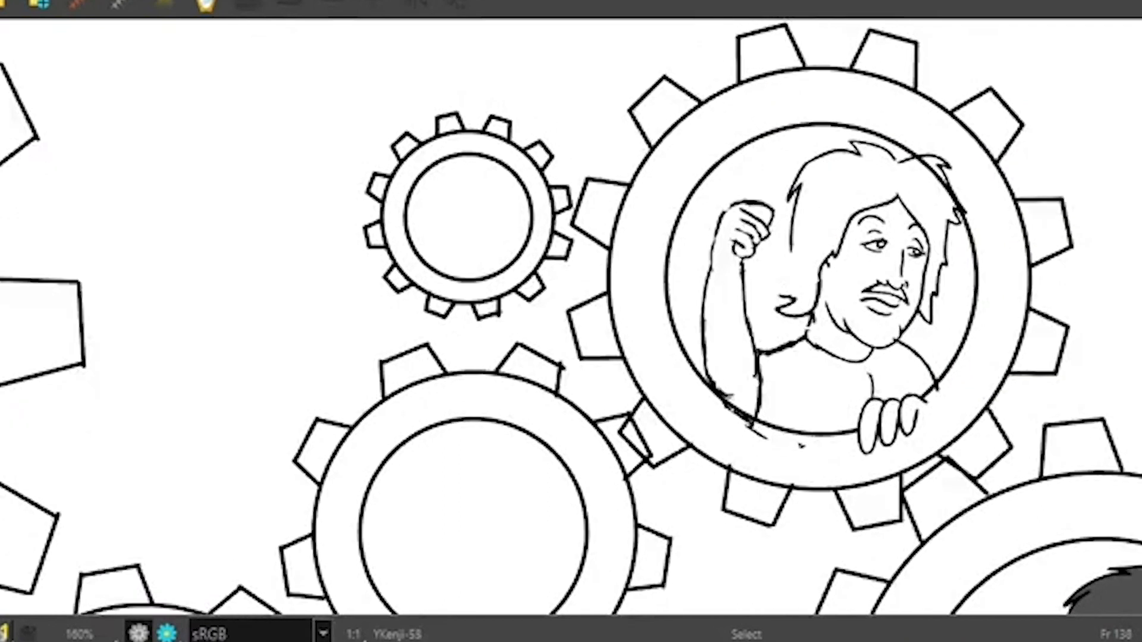
pyautogui.press('.')
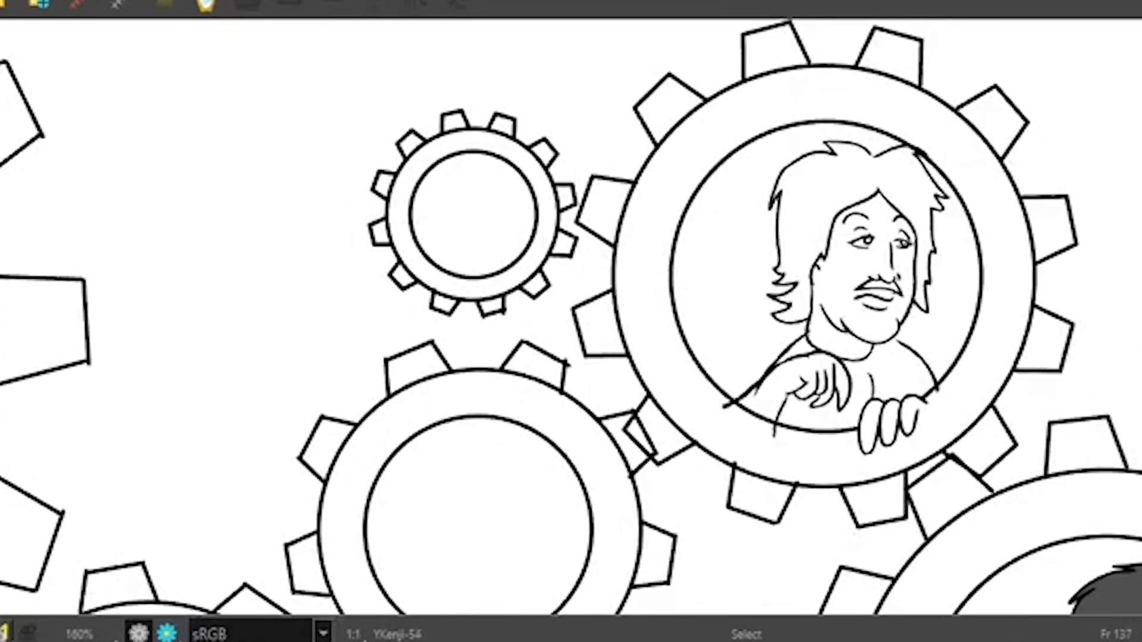
pyautogui.press('.')
pyautogui.press('.')
pyautogui.press('.')
pyautogui.press('.')
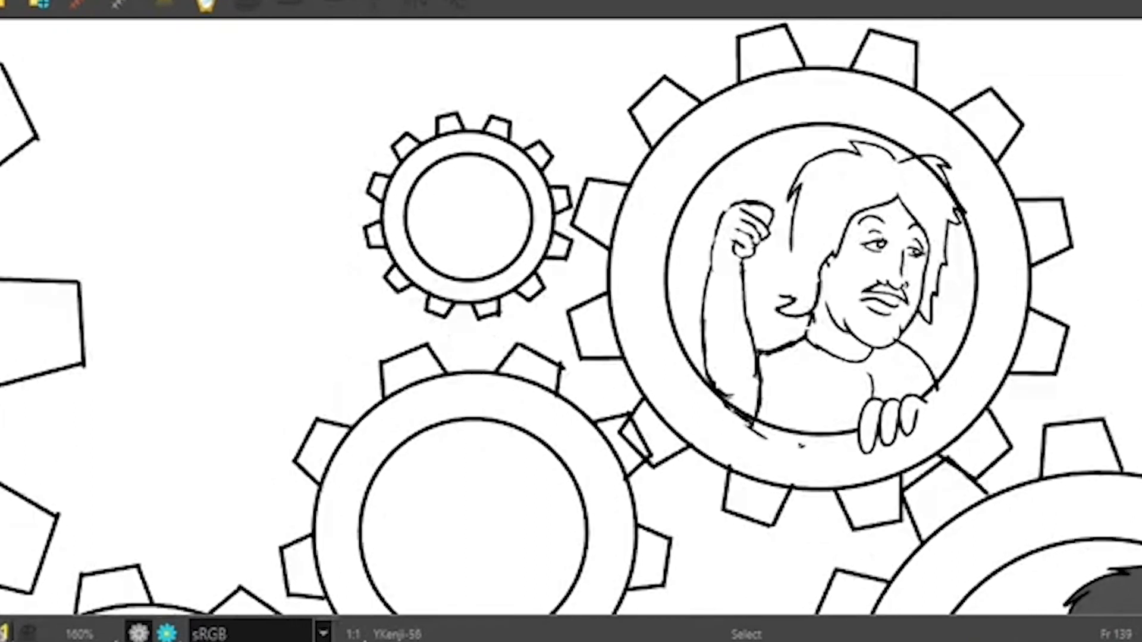
pyautogui.press(',')
pyautogui.press(',')
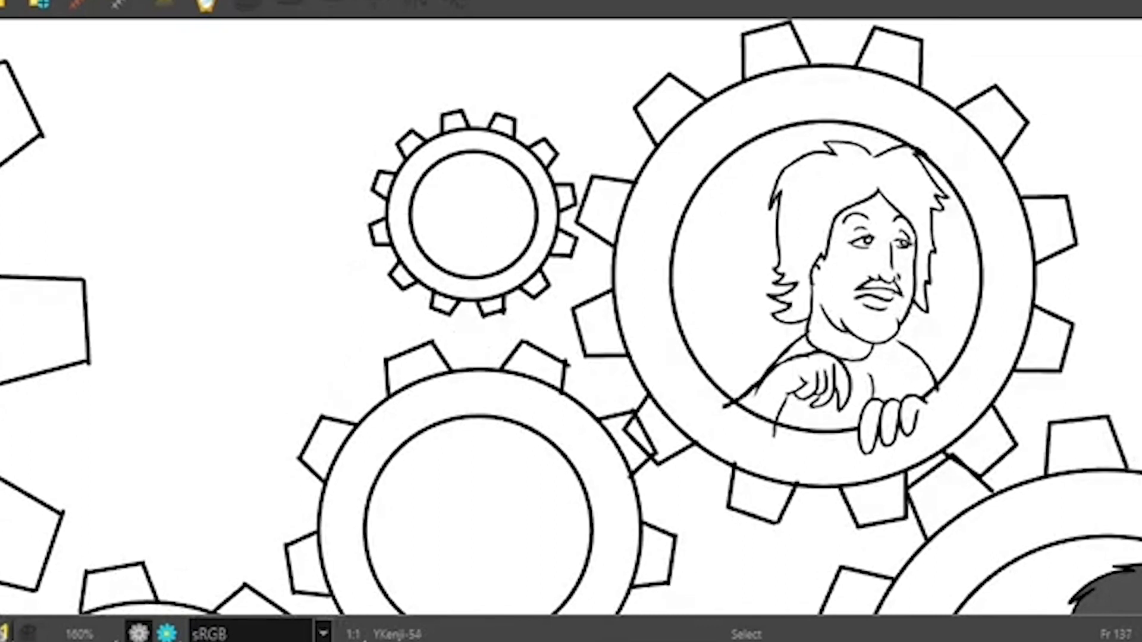
pyautogui.press('.')
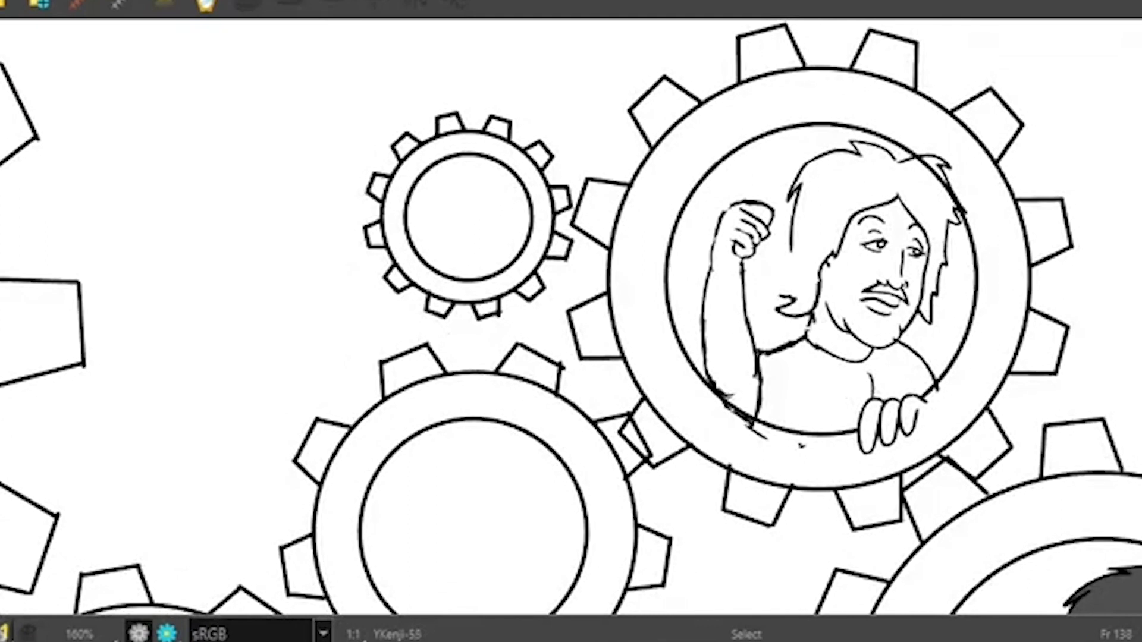
pyautogui.press(',')
pyautogui.press(',')
pyautogui.press(',')
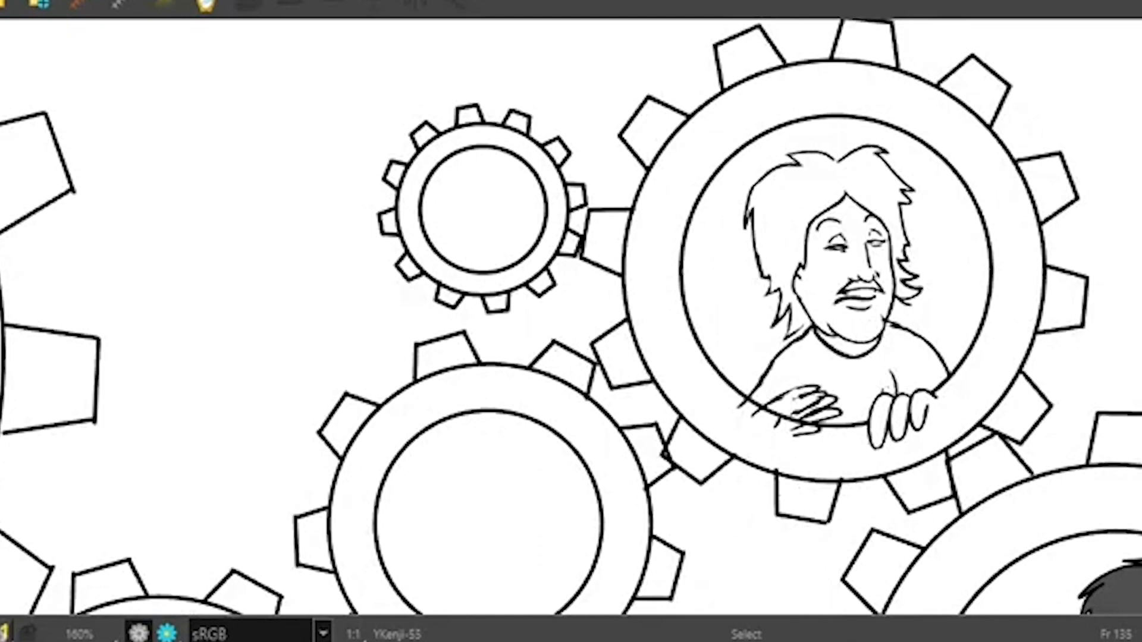
pyautogui.press('.')
pyautogui.press('.')
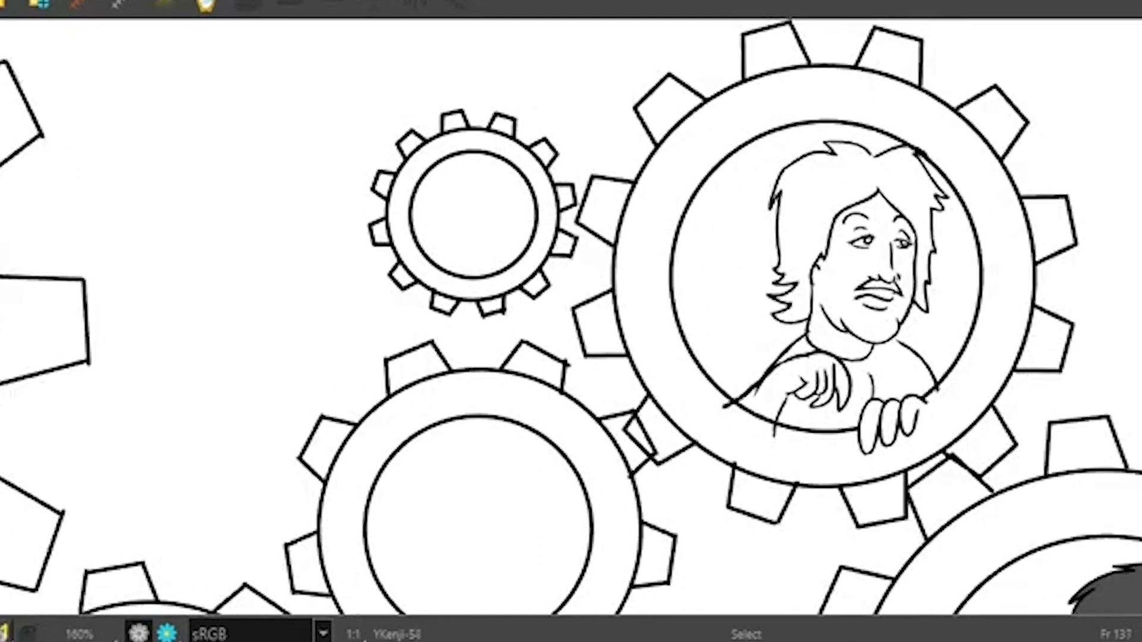
pyautogui.press('.')
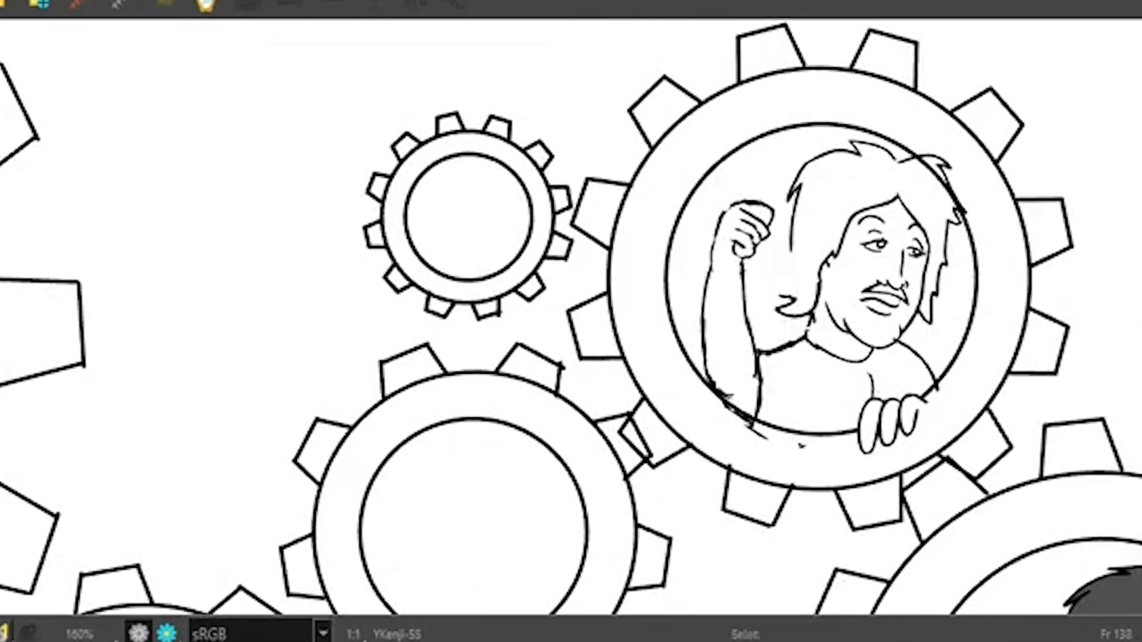
# Step: Turn on onion skin for frame 138 and limit it to one previous drawing with no next drawings
pyautogui.hotkey('alt', 'o')
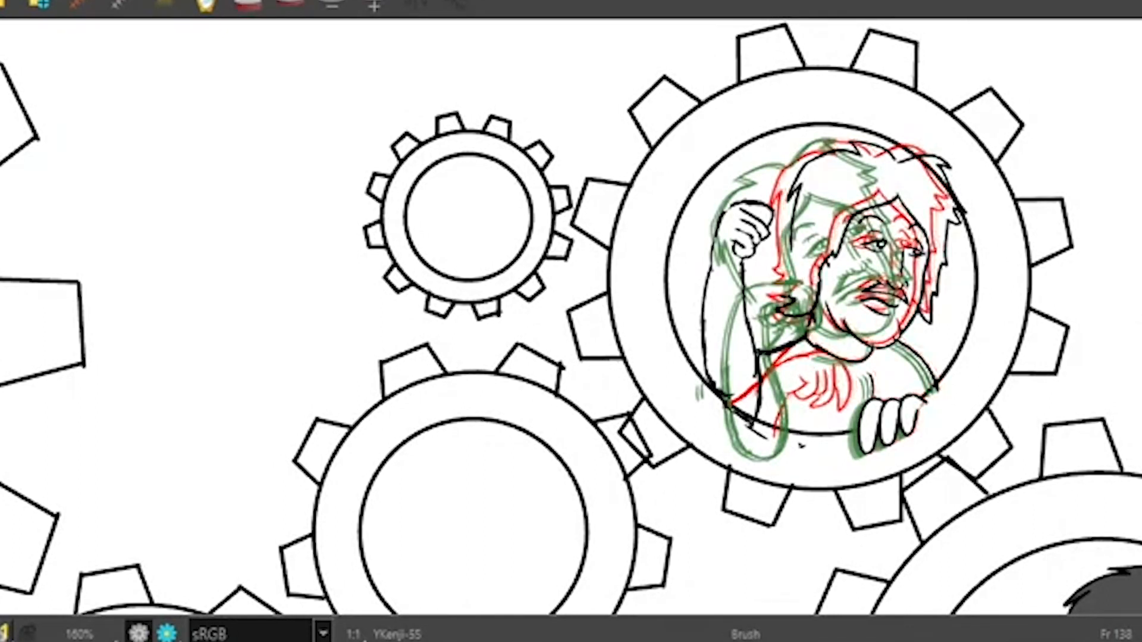
pyautogui.hotkey('shift', '`')
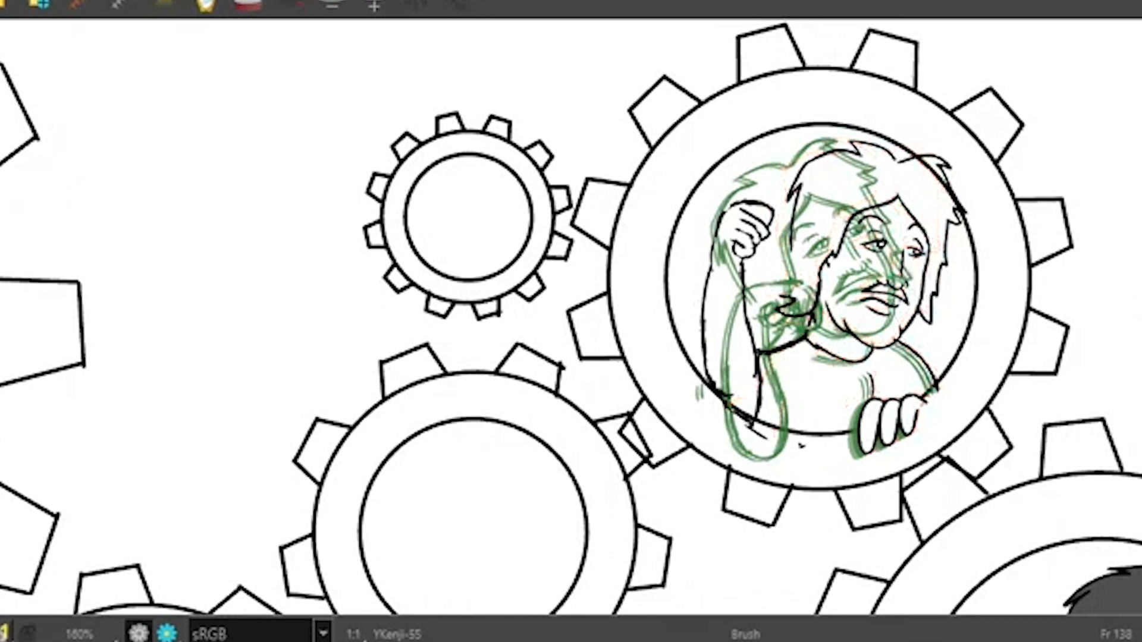
pyautogui.hotkey('shift', '4')
pyautogui.hotkey('ctrl', 'shift', '`')
pyautogui.hotkey('shift', '4')
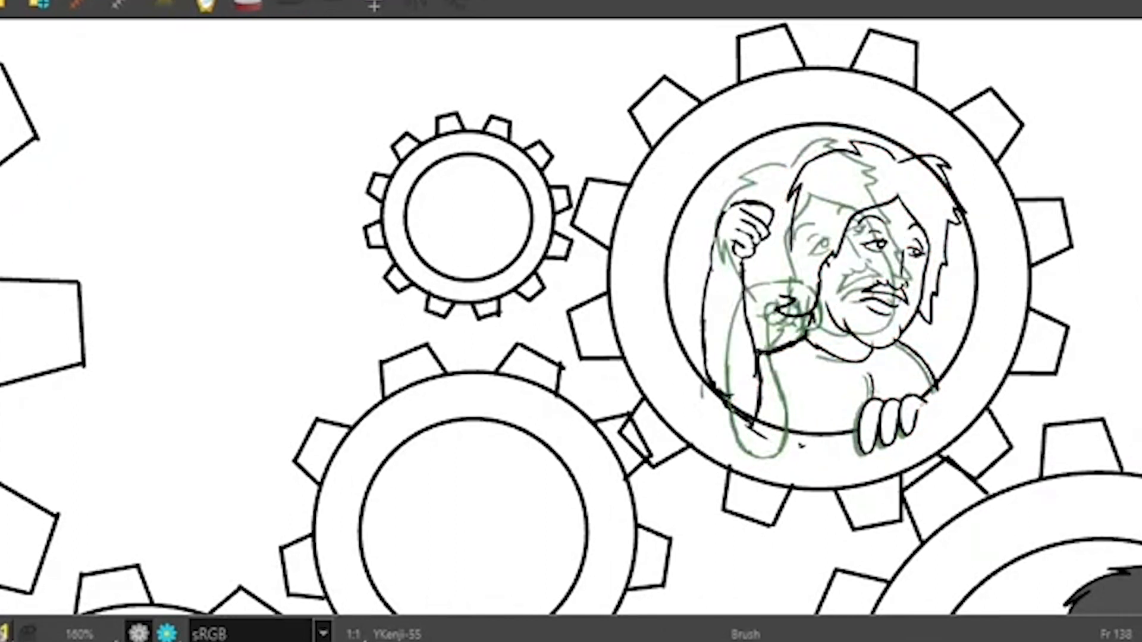
pyautogui.hotkey('ctrl', 'shift', '`')
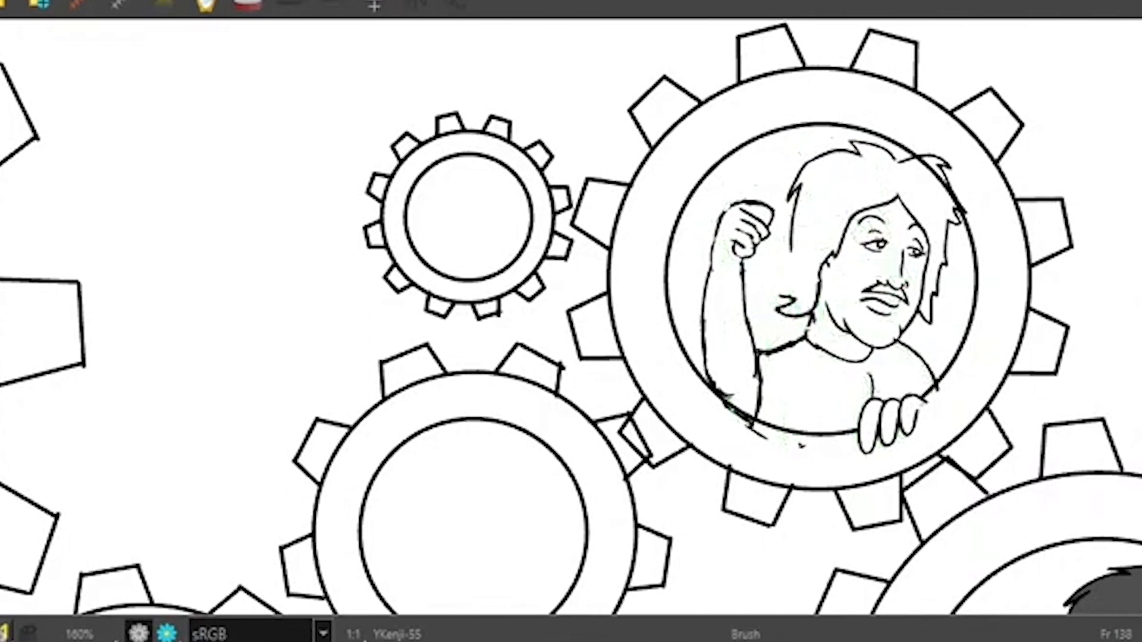
pyautogui.press(',')
pyautogui.press('.')
pyautogui.press(',')
pyautogui.press('.')
pyautogui.hotkey('shift', '1')
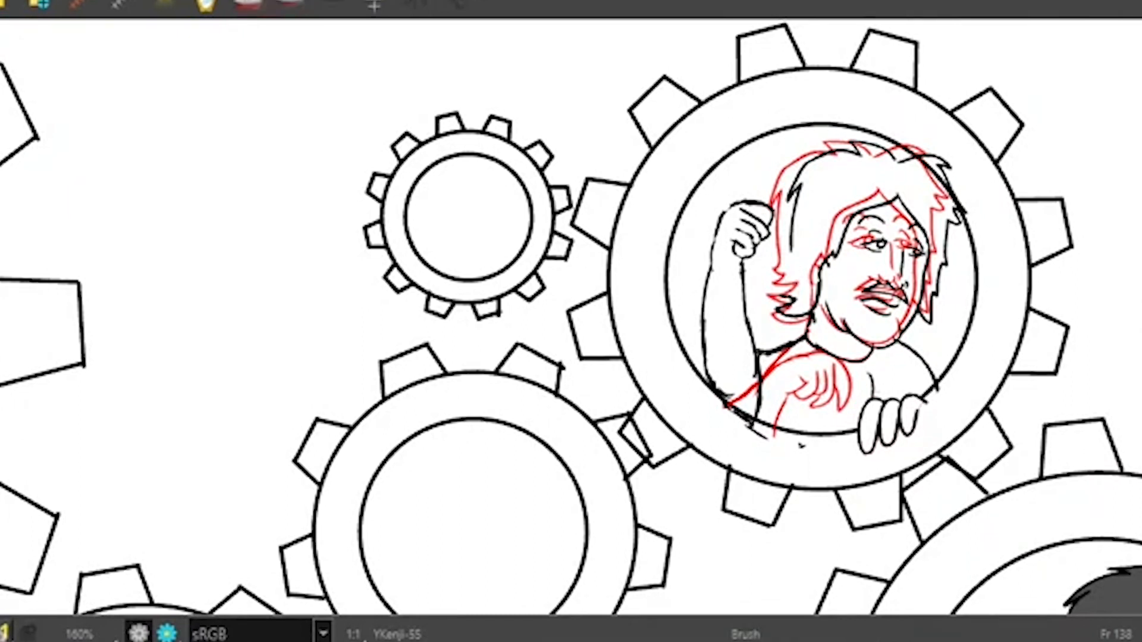
# Step: Redraw the jagged hair strands behind the man's neck on frame 138 with the Brush, replacing the old hair line
pyautogui.moveTo(1122, 232); pyautogui.dragTo(1108, 310)
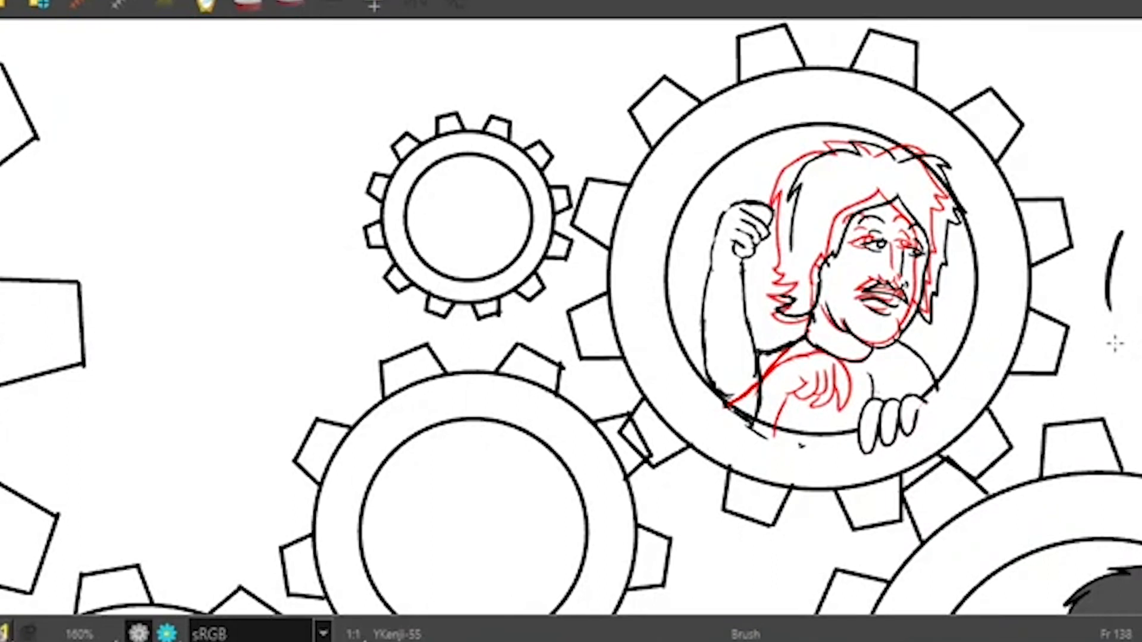
pyautogui.hotkey('ctrl', 'z')
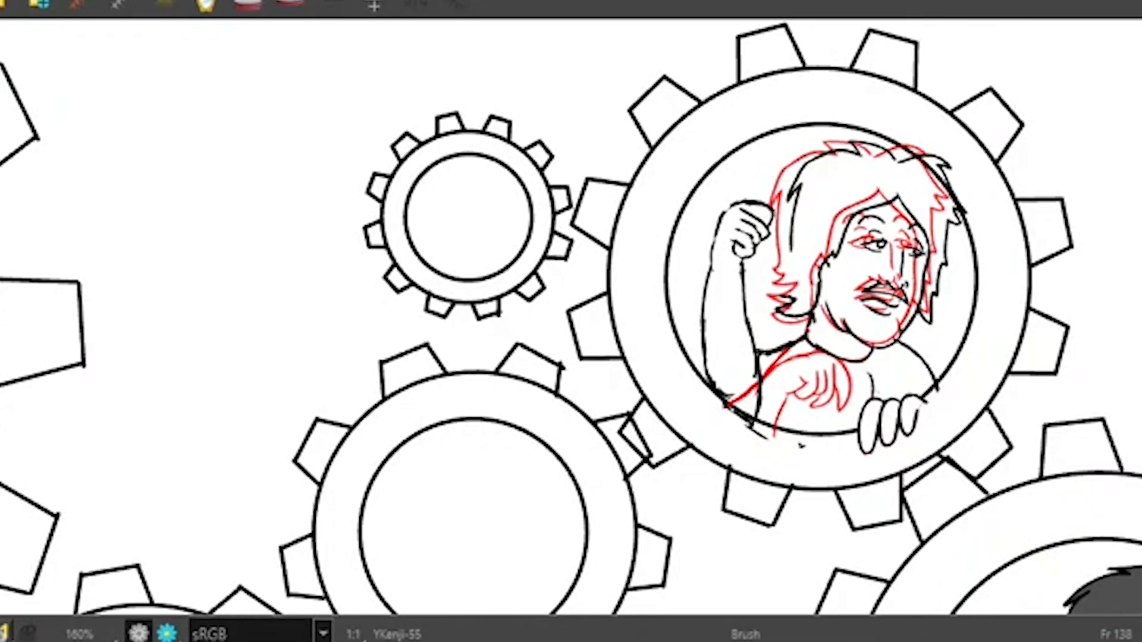
pyautogui.moveTo(1141, 186); pyautogui.dragTo(1129, 260)
pyautogui.hotkey('alt', 's')
pyautogui.press('Delete')
pyautogui.moveTo(791, 249)
pyautogui.mouseDown()
pyautogui.moveTo(776, 275)
pyautogui.moveTo(791, 278)
pyautogui.moveTo(784, 294)
pyautogui.mouseUp()
pyautogui.hotkey('alt', 'b')
pyautogui.press(',')
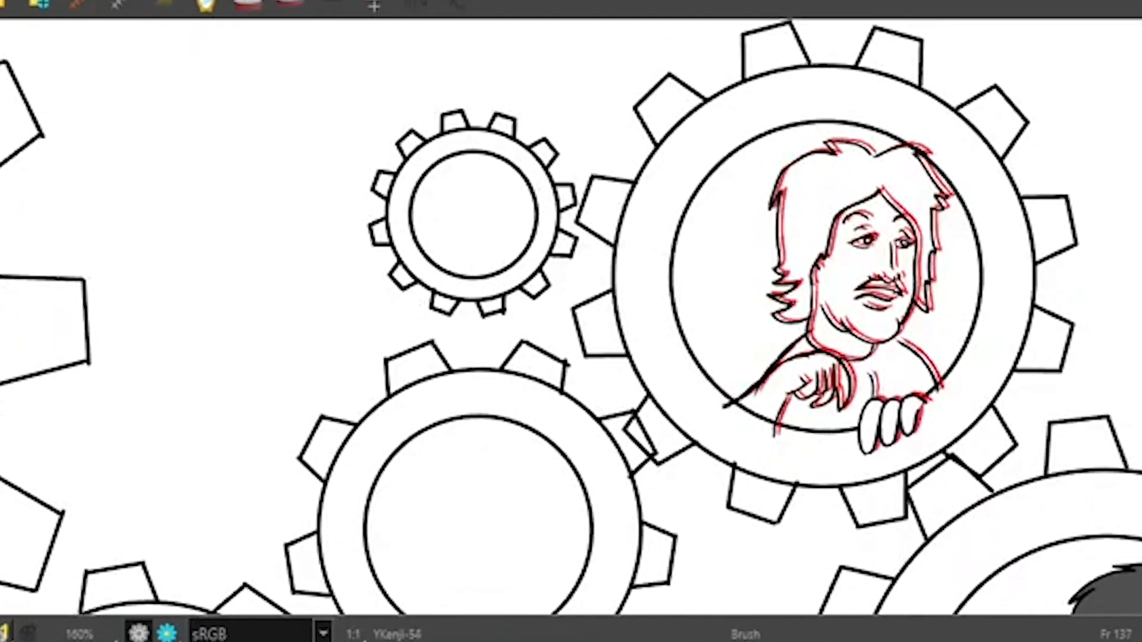
pyautogui.press('.')
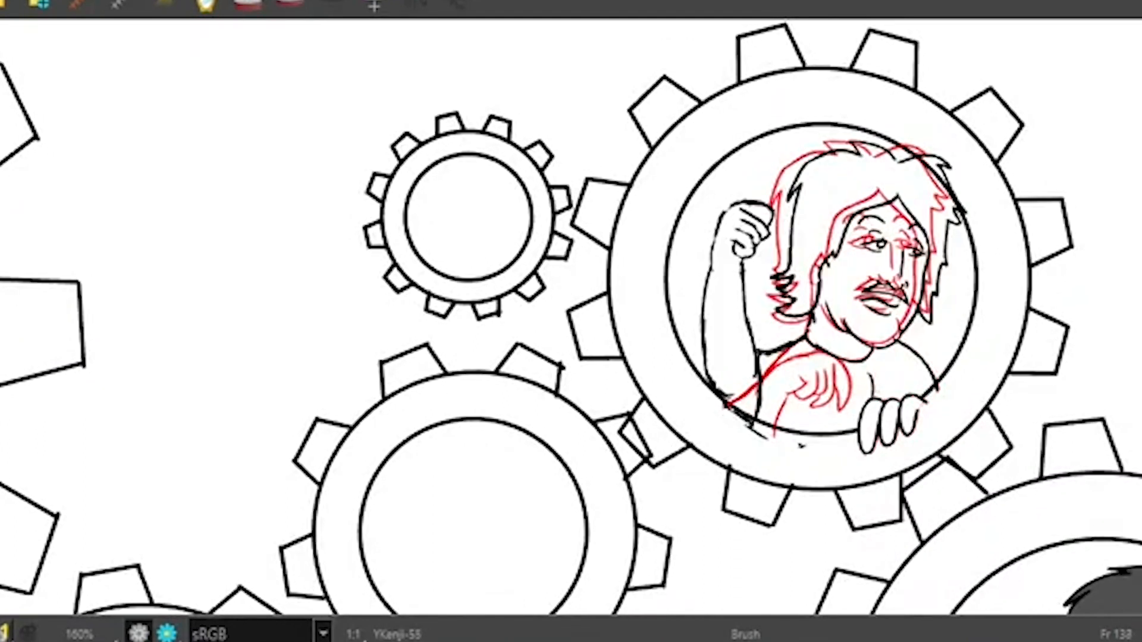
# Step: Clear the YKenji drawing exposure from frame 137, turn off onion skin and flip through the adjacent frames
pyautogui.press(',')
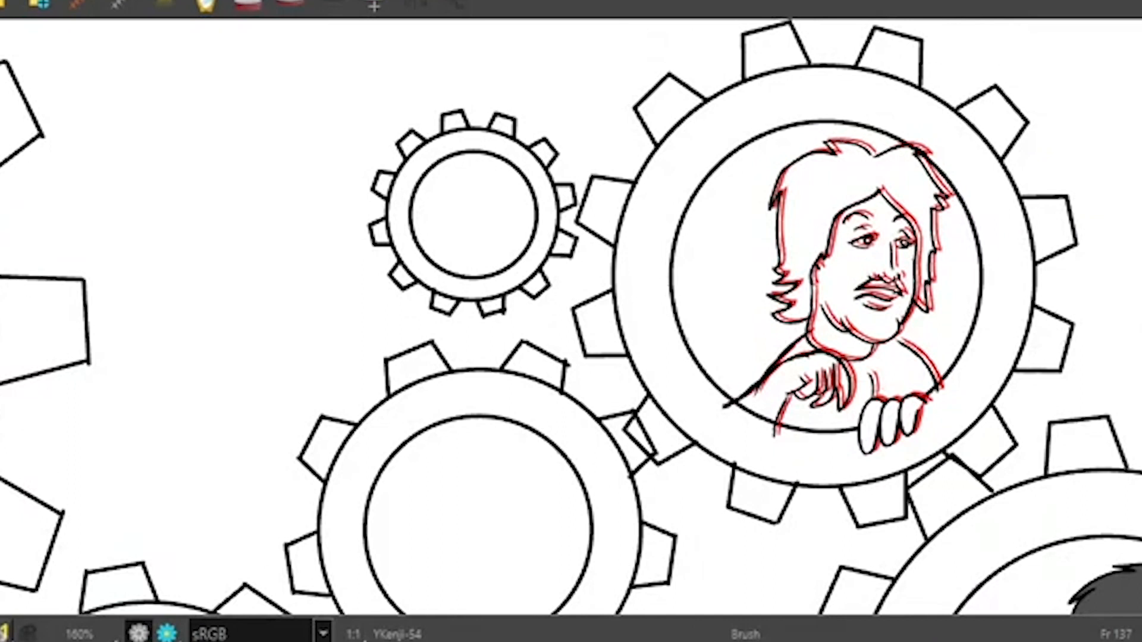
pyautogui.press('Delete')
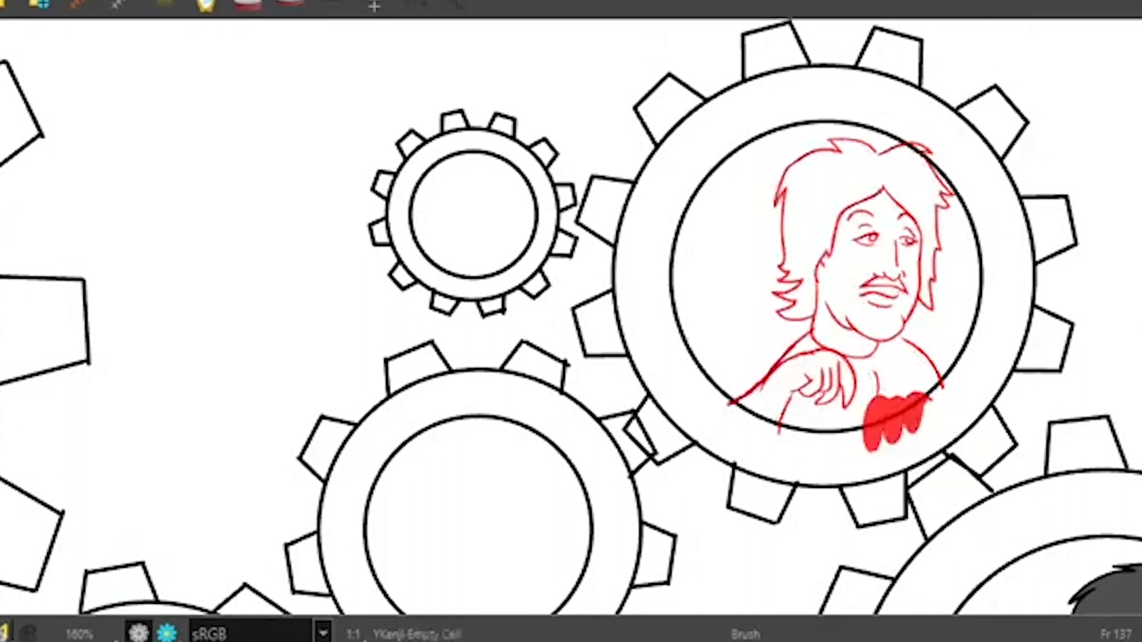
pyautogui.press('.')
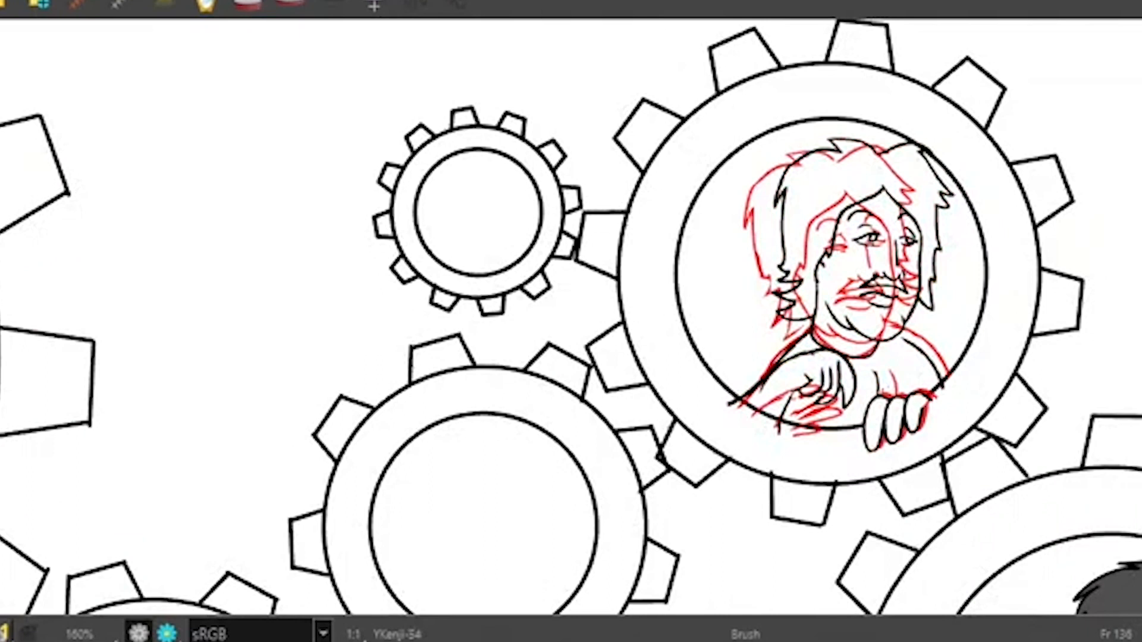
pyautogui.hotkey('alt', 'o')
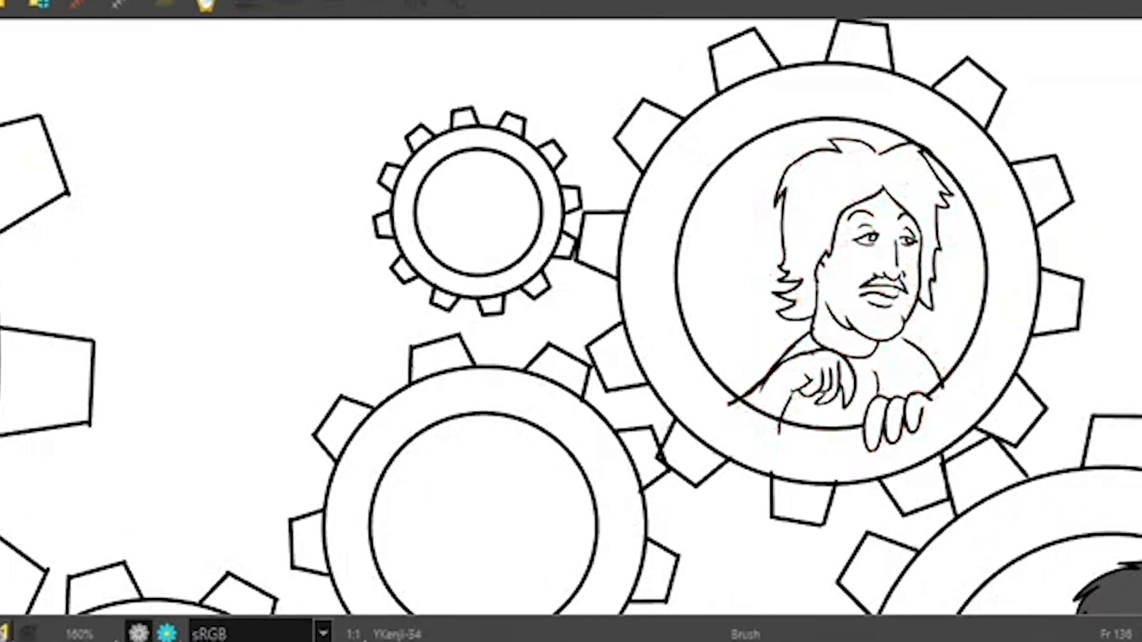
pyautogui.press('.')
pyautogui.press('.')
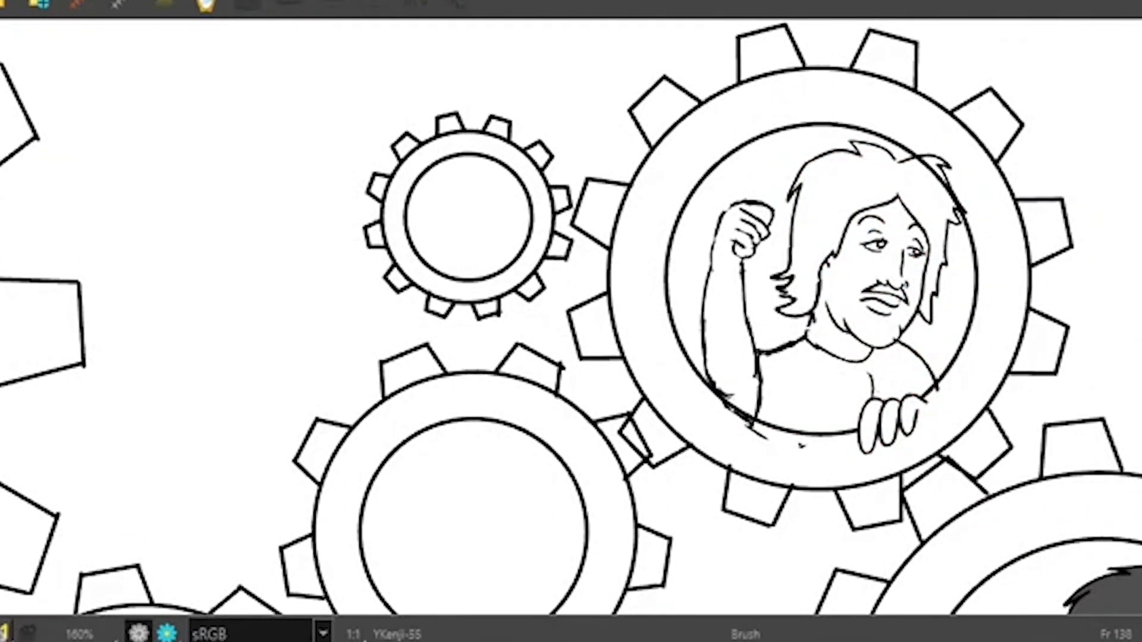
pyautogui.press(',')
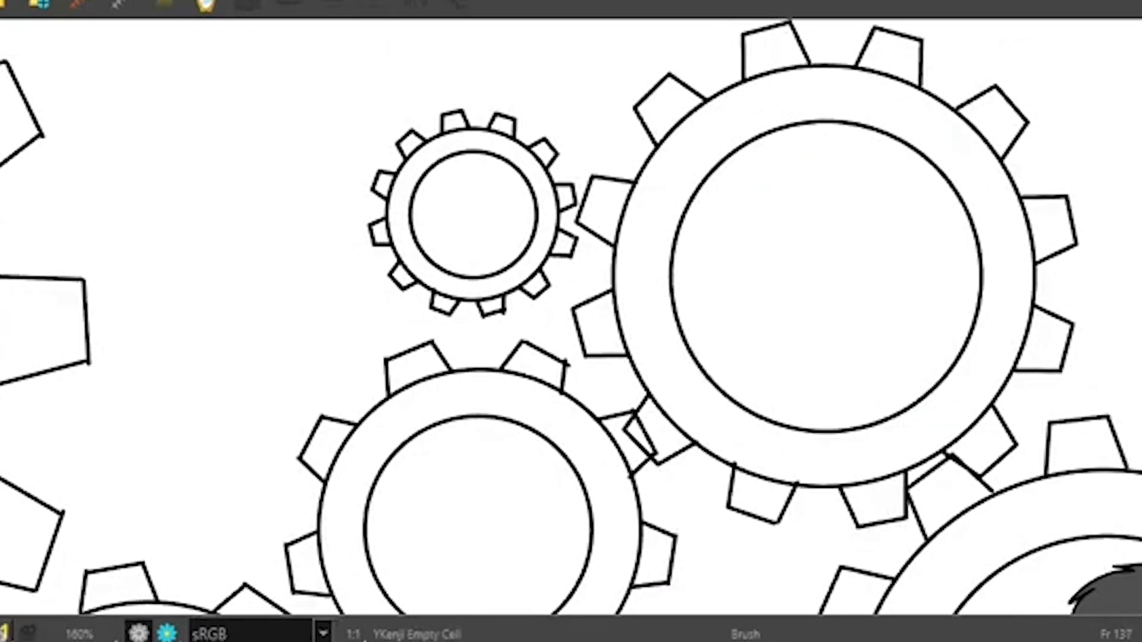
# Step: Turn on onion skin for the empty frame 137 and show one previous and one next drawing
pyautogui.hotkey('alt', 'o')
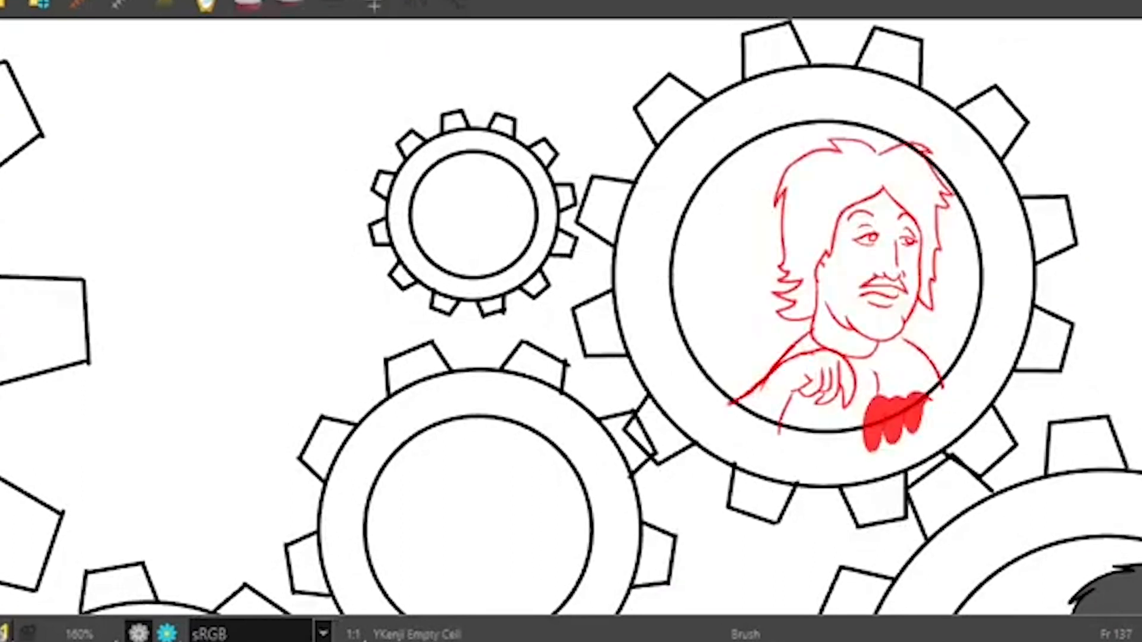
pyautogui.hotkey('shift', '5')
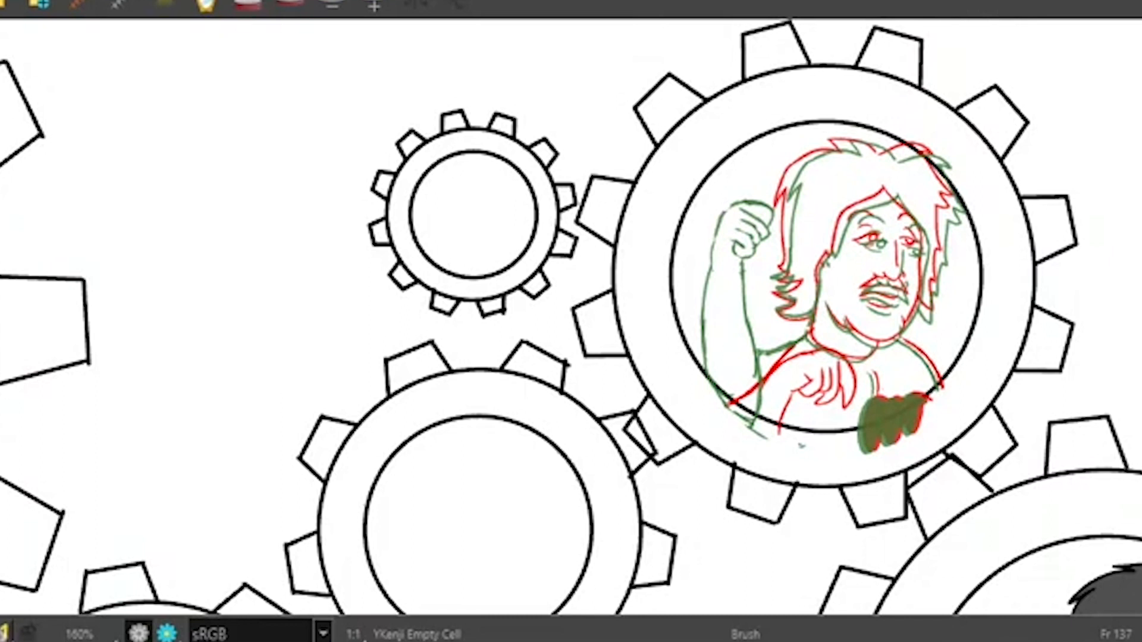
pyautogui.press('.')
pyautogui.press(',')
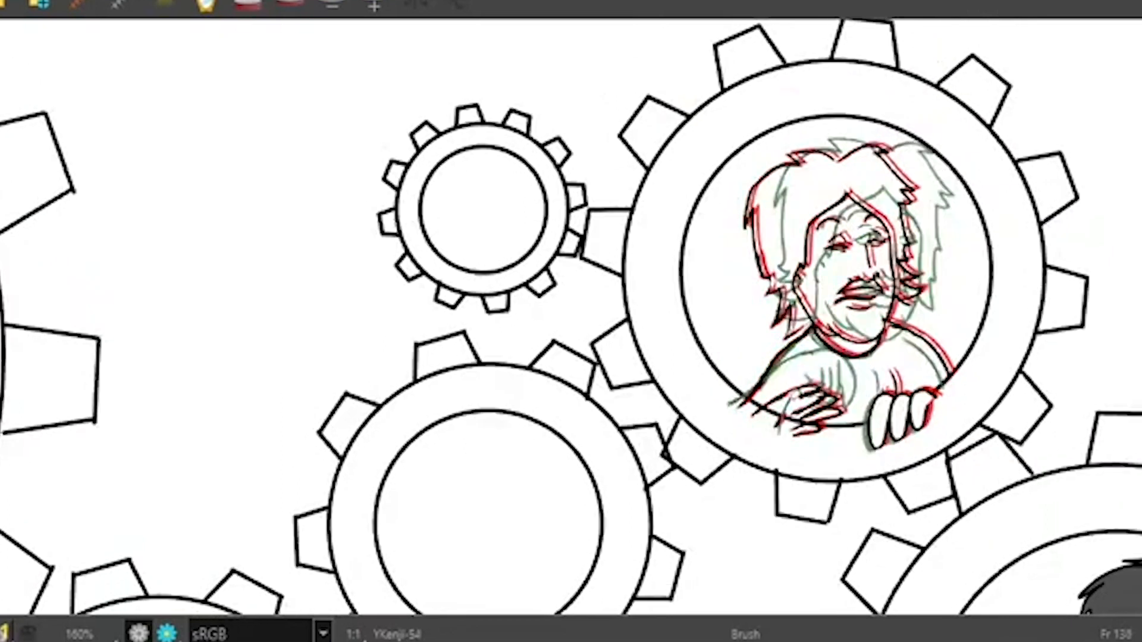
# Step: Turn off onion skin and flip between frames 135 and 138 to check the motion across the empty frame 137
pyautogui.hotkey('alt', 'o')
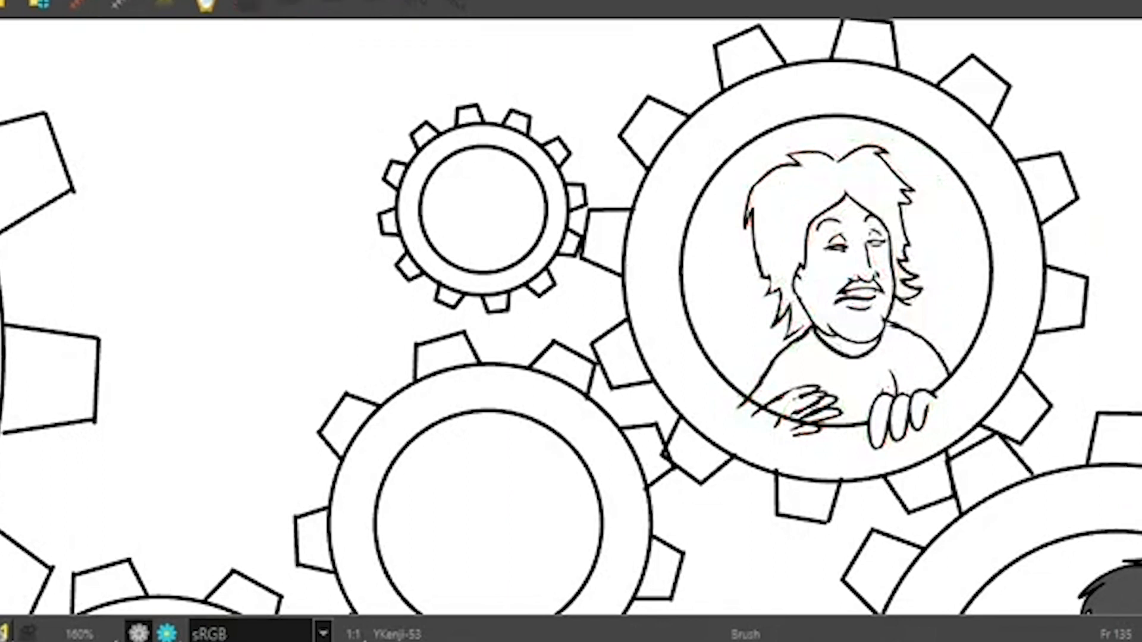
pyautogui.press('.')
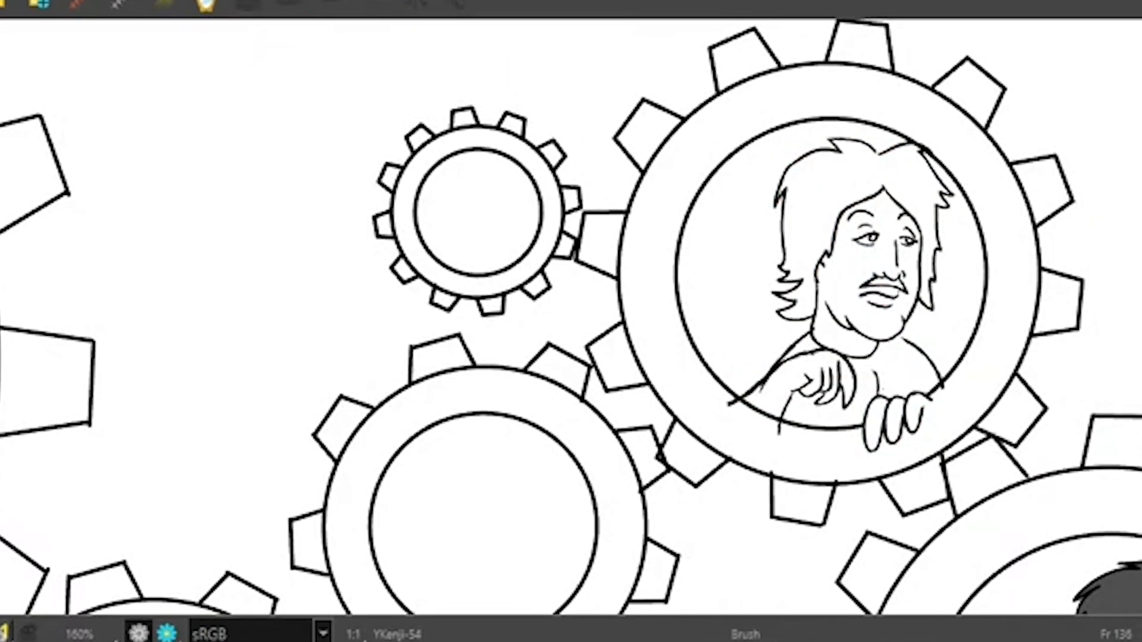
pyautogui.press('.')
pyautogui.press('.')
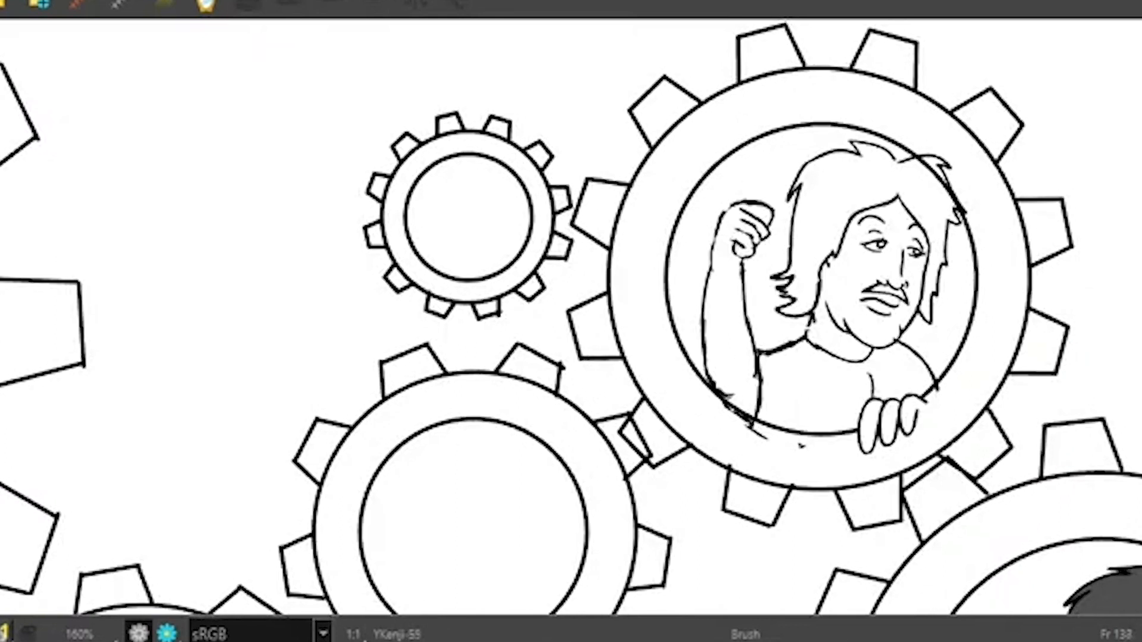
pyautogui.press(',')
pyautogui.press(',')
pyautogui.press('.')
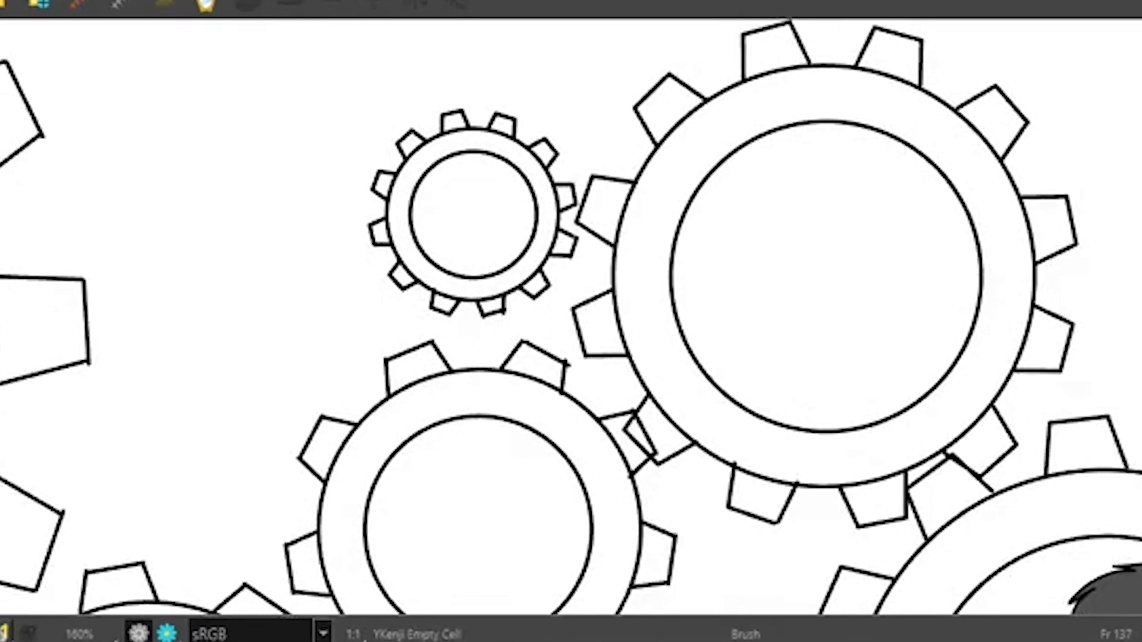
# Step: Draw the two curved outlines of the man's rising forearm on frame 137 with the Brush, using onion skin as reference
pyautogui.hotkey('alt', 'o')
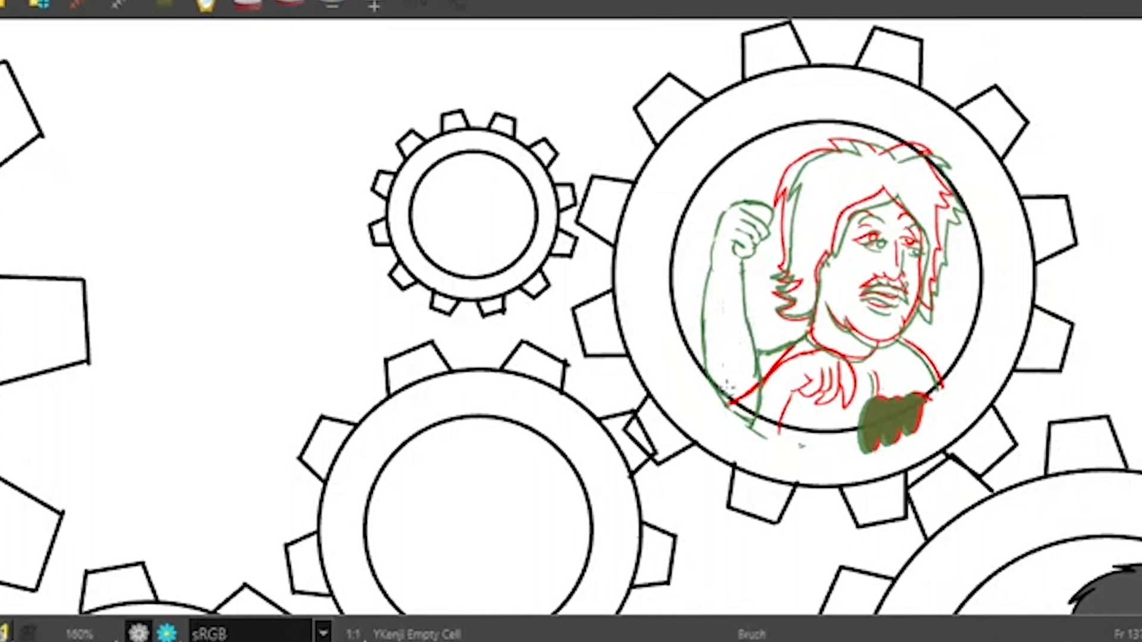
pyautogui.moveTo(726, 385)
pyautogui.mouseDown()
pyautogui.moveTo(739, 326)
pyautogui.moveTo(728, 378)
pyautogui.moveTo(762, 295)
pyautogui.moveTo(742, 321)
pyautogui.moveTo(779, 277)
pyautogui.moveTo(765, 293)
pyautogui.moveTo(809, 279)
pyautogui.moveTo(798, 278)
pyautogui.moveTo(822, 287)
pyautogui.mouseUp()
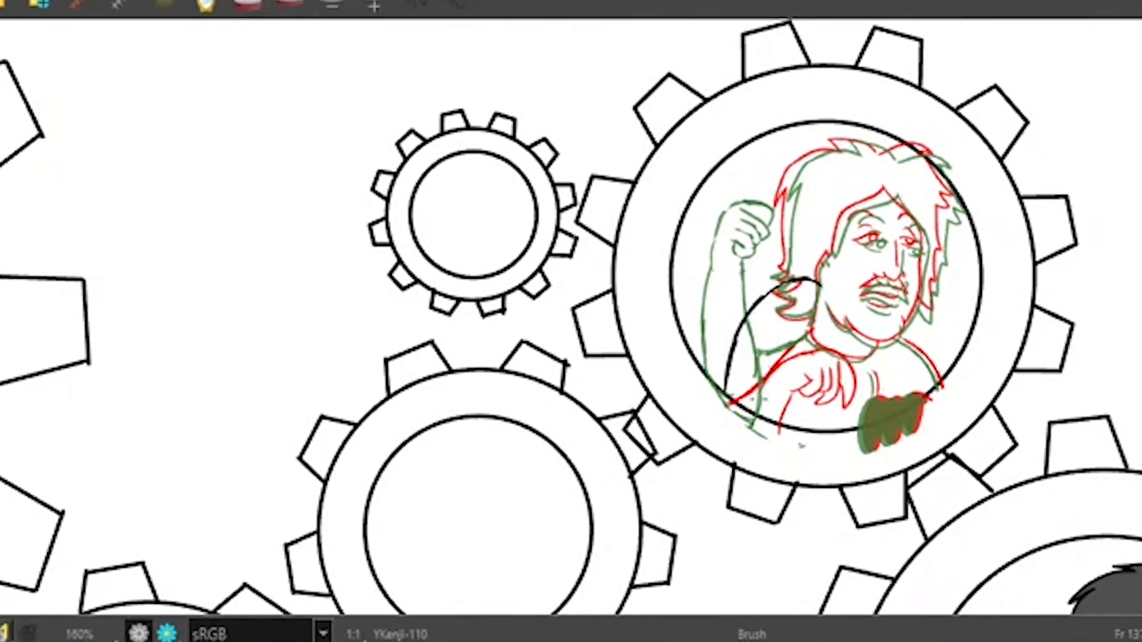
pyautogui.moveTo(764, 415)
pyautogui.mouseDown()
pyautogui.moveTo(772, 333)
pyautogui.moveTo(771, 363)
pyautogui.moveTo(803, 303)
pyautogui.mouseUp()
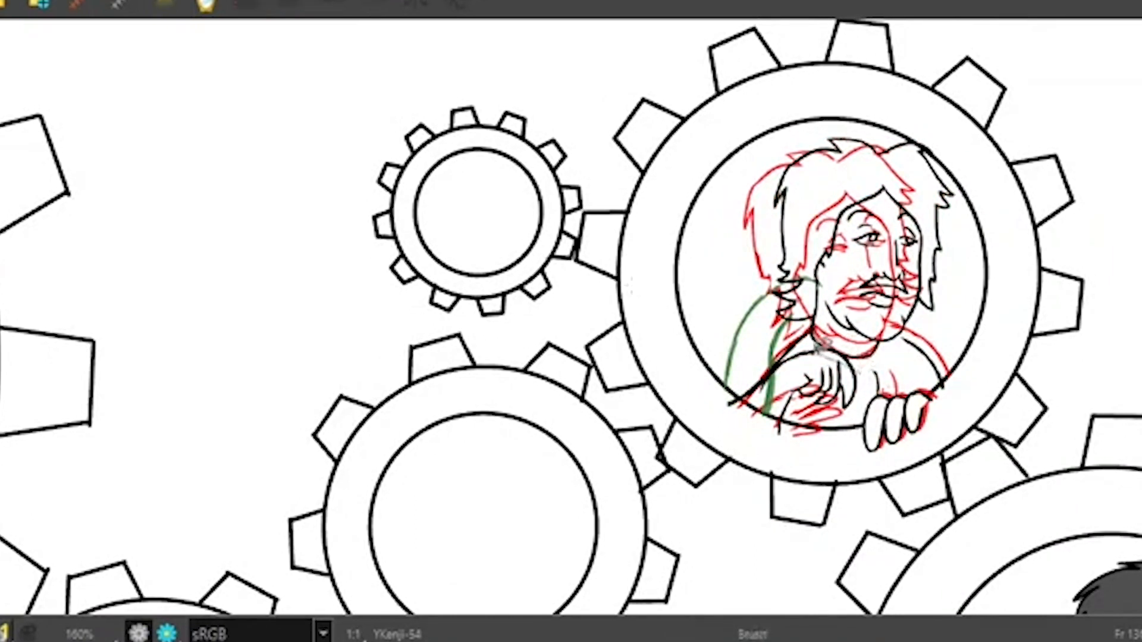
# Step: Copy the drooping hand from the frame 136 drawing into frame 137 and place it at the end of the new forearm
pyautogui.moveTo(818, 343)
pyautogui.mouseDown()
pyautogui.moveTo(810, 387)
pyautogui.moveTo(855, 383)
pyautogui.moveTo(862, 352)
pyautogui.mouseUp()
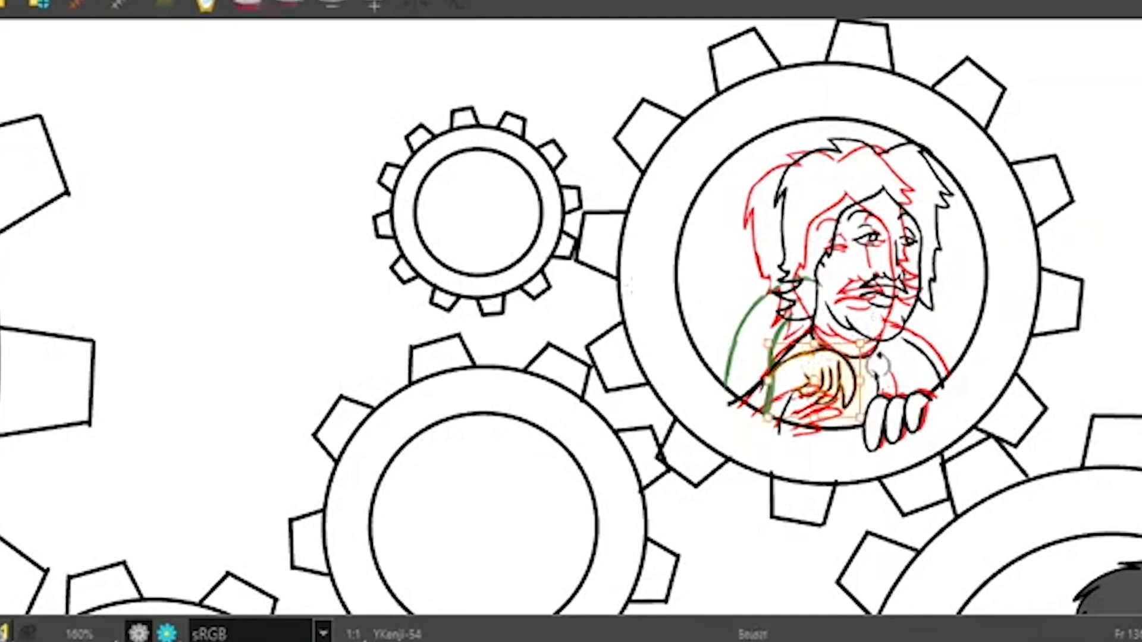
pyautogui.click(894, 350)
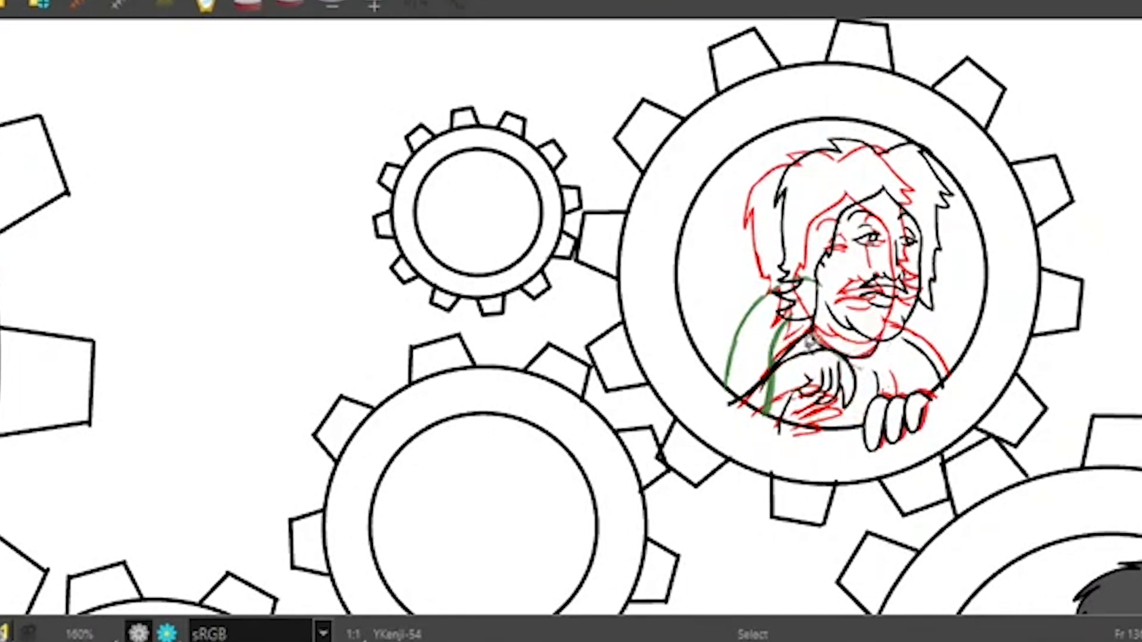
pyautogui.moveTo(809, 341)
pyautogui.mouseDown()
pyautogui.moveTo(815, 376)
pyautogui.moveTo(839, 389)
pyautogui.moveTo(864, 352)
pyautogui.mouseUp()
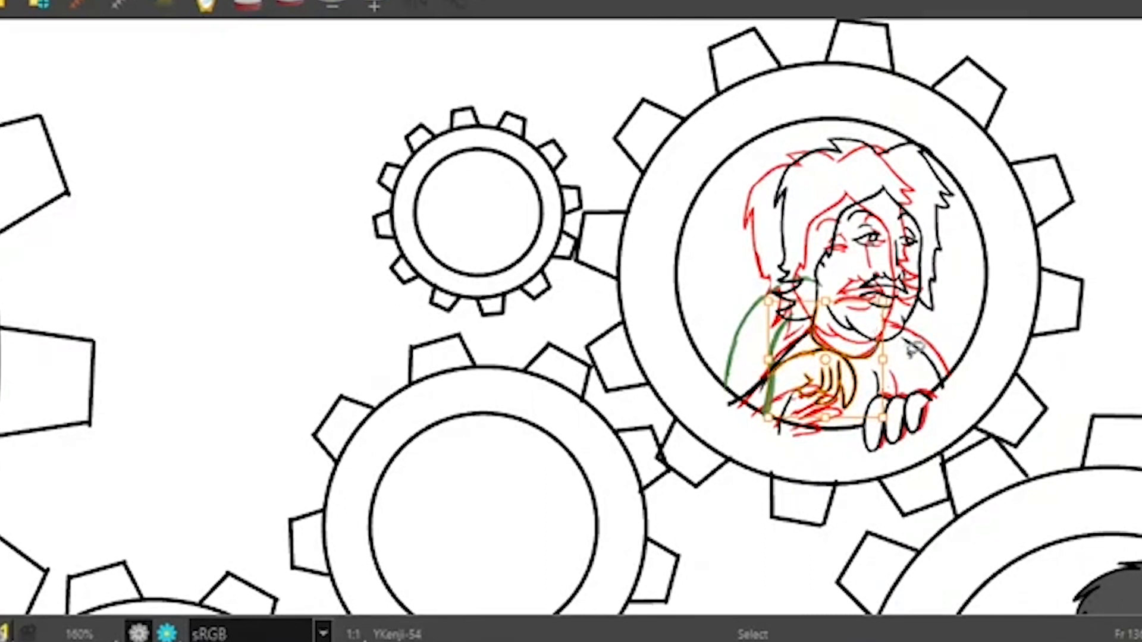
pyautogui.click(916, 348)
pyautogui.moveTo(860, 371)
pyautogui.mouseDown()
pyautogui.moveTo(808, 345)
pyautogui.moveTo(810, 380)
pyautogui.moveTo(843, 385)
pyautogui.moveTo(871, 352)
pyautogui.mouseUp()
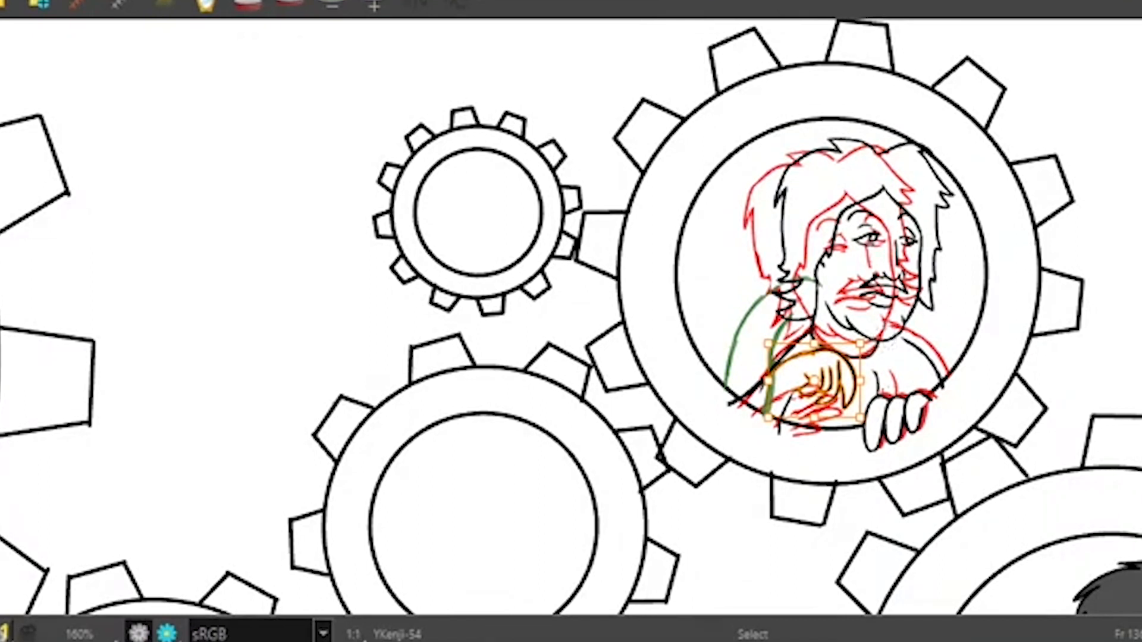
pyautogui.hotkey('alt', 'o')
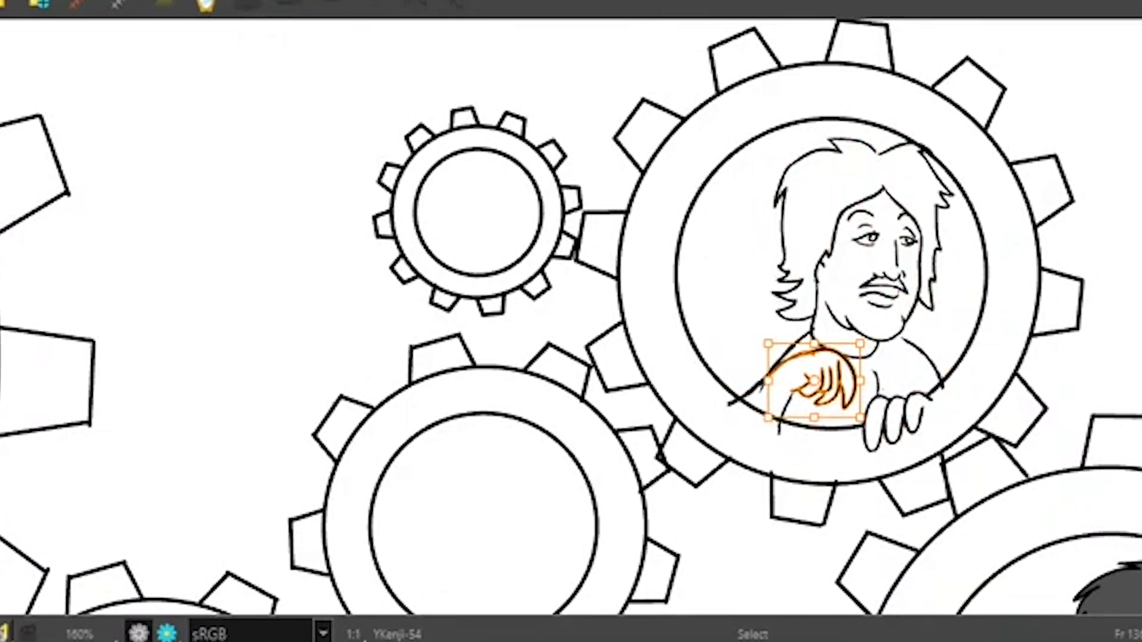
pyautogui.press('.')
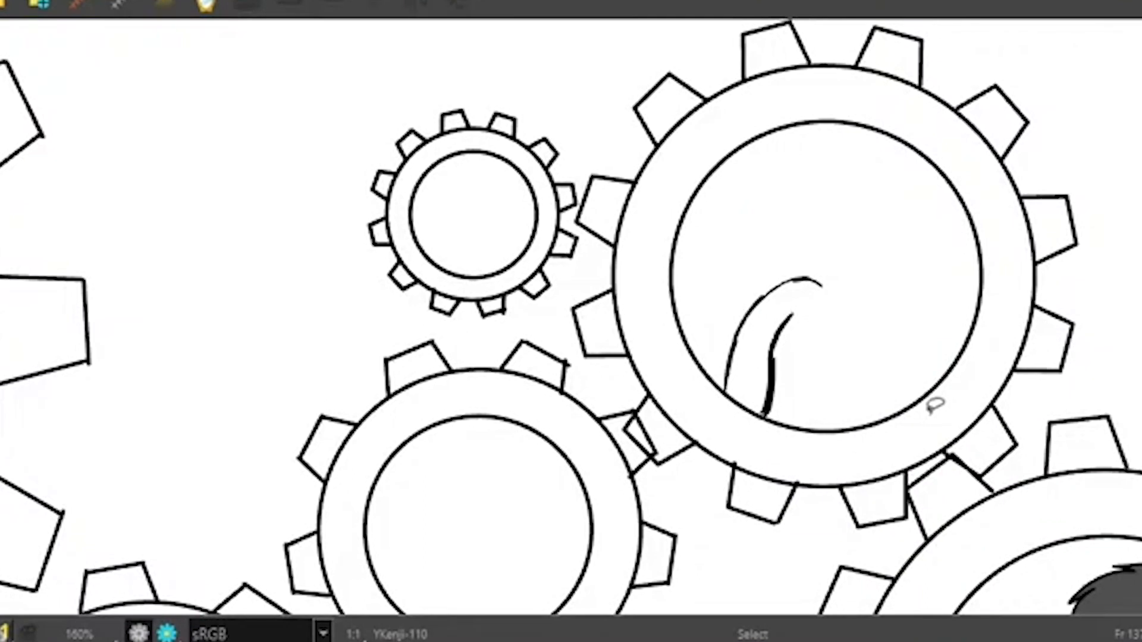
pyautogui.hotkey('ctrl', 'v')
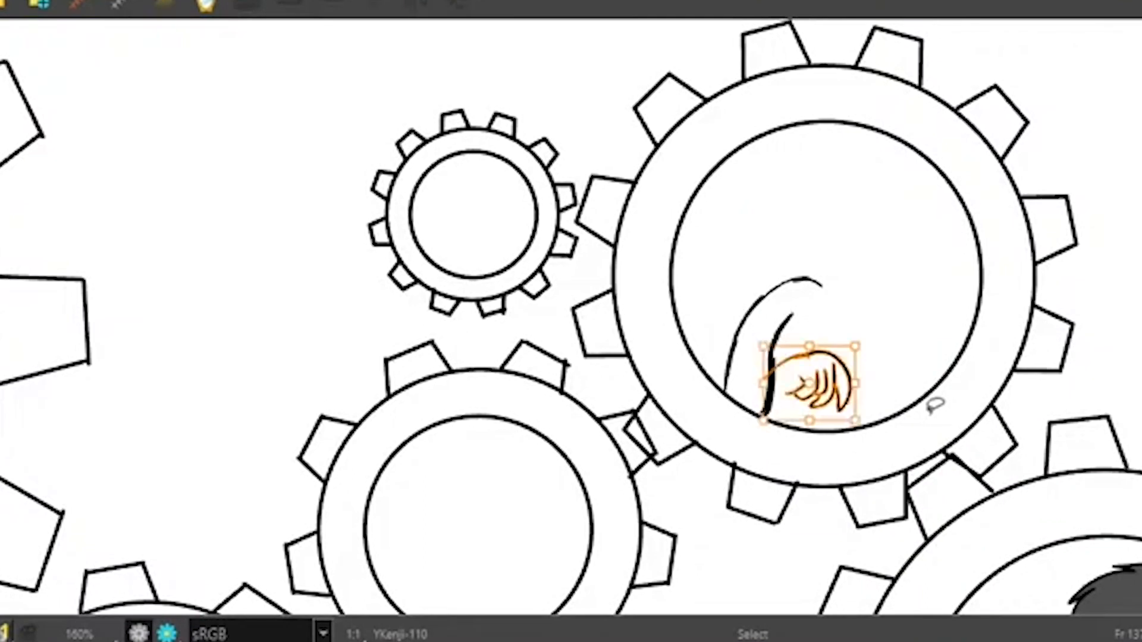
pyautogui.moveTo(832, 364); pyautogui.dragTo(829, 289)
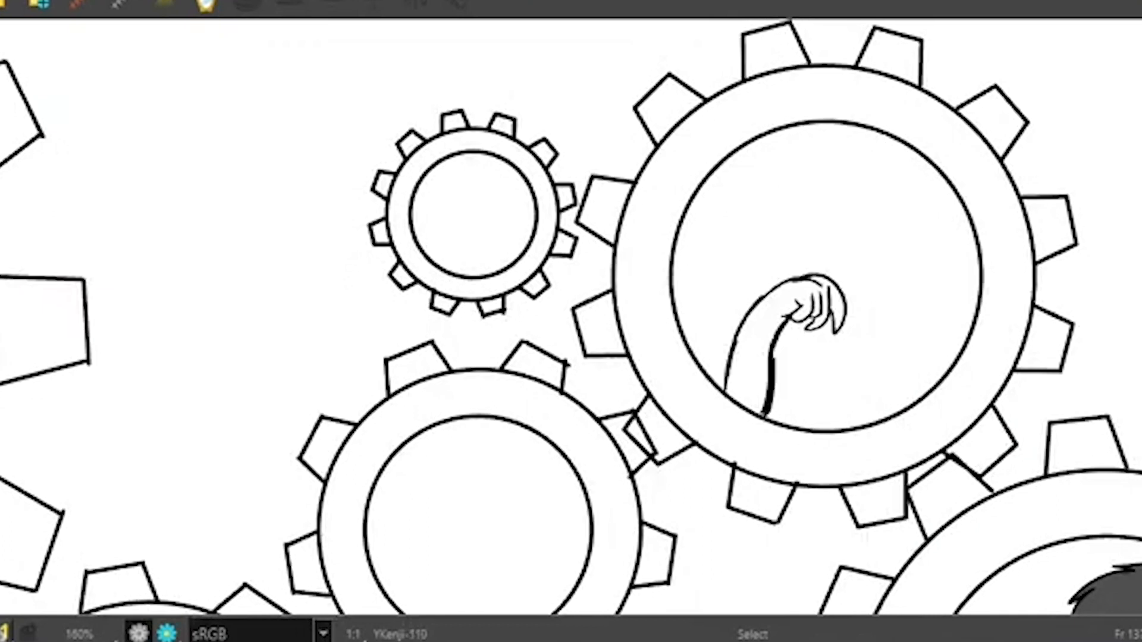
# Step: Copy the man's head from the frame 138 drawing and paste it into frame 137, with onion skin turned on
pyautogui.hotkey('alt', 'o')
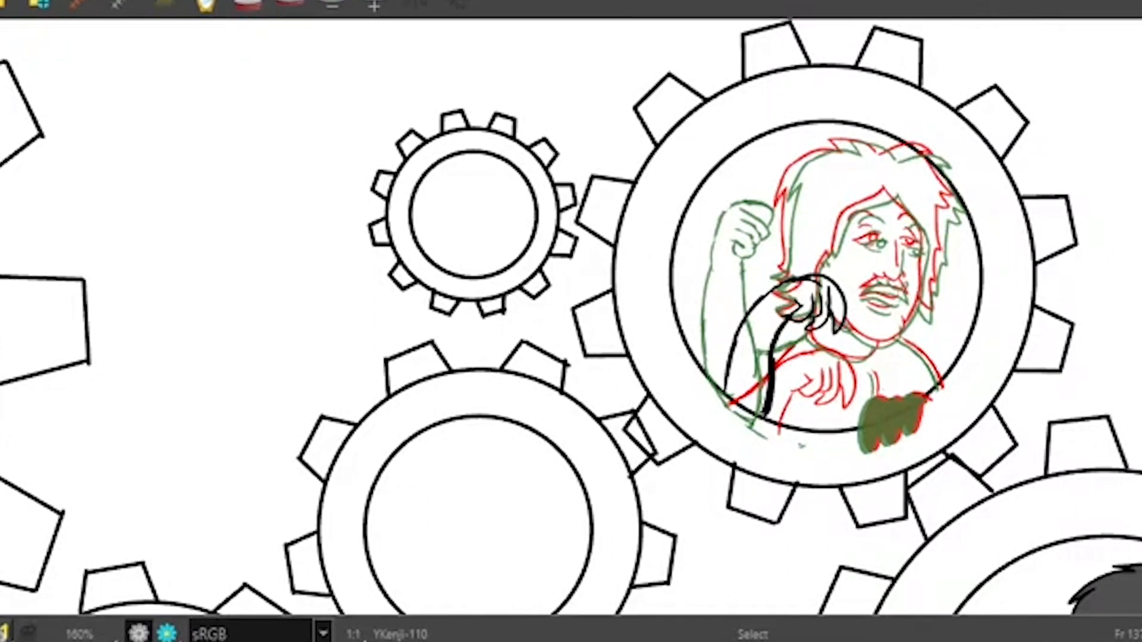
pyautogui.press('.')
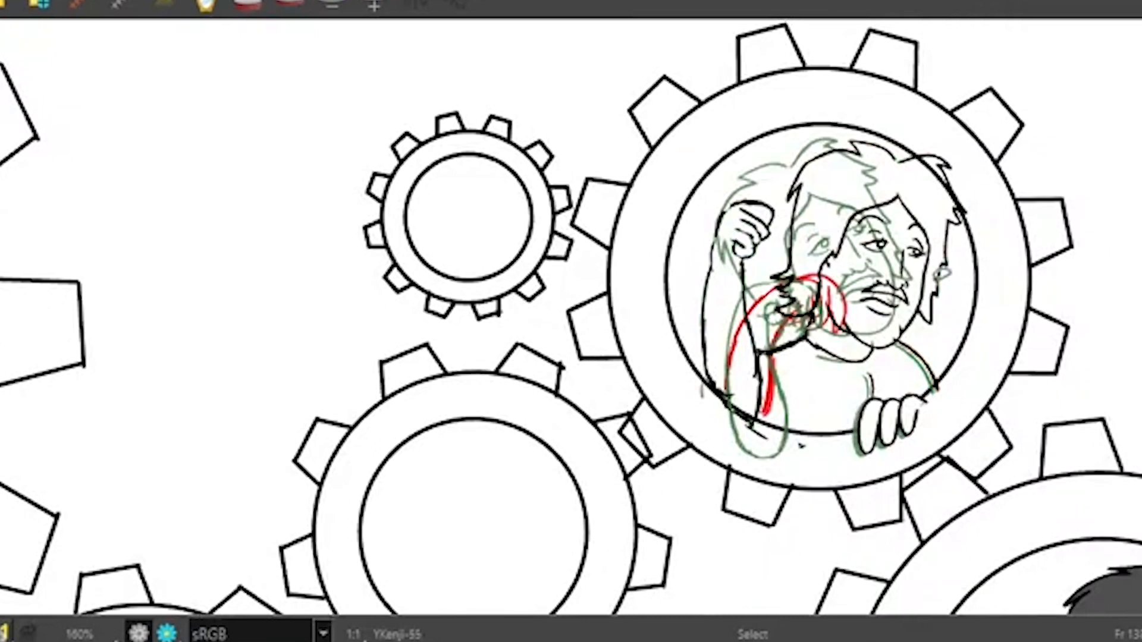
pyautogui.moveTo(954, 279)
pyautogui.mouseDown()
pyautogui.moveTo(970, 162)
pyautogui.moveTo(945, 132)
pyautogui.moveTo(863, 111)
pyautogui.moveTo(827, 125)
pyautogui.mouseUp()
pyautogui.moveTo(797, 190)
pyautogui.mouseDown()
pyautogui.moveTo(776, 306)
pyautogui.moveTo(815, 324)
pyautogui.moveTo(833, 318)
pyautogui.moveTo(848, 357)
pyautogui.moveTo(934, 312)
pyautogui.moveTo(964, 229)
pyautogui.mouseUp()
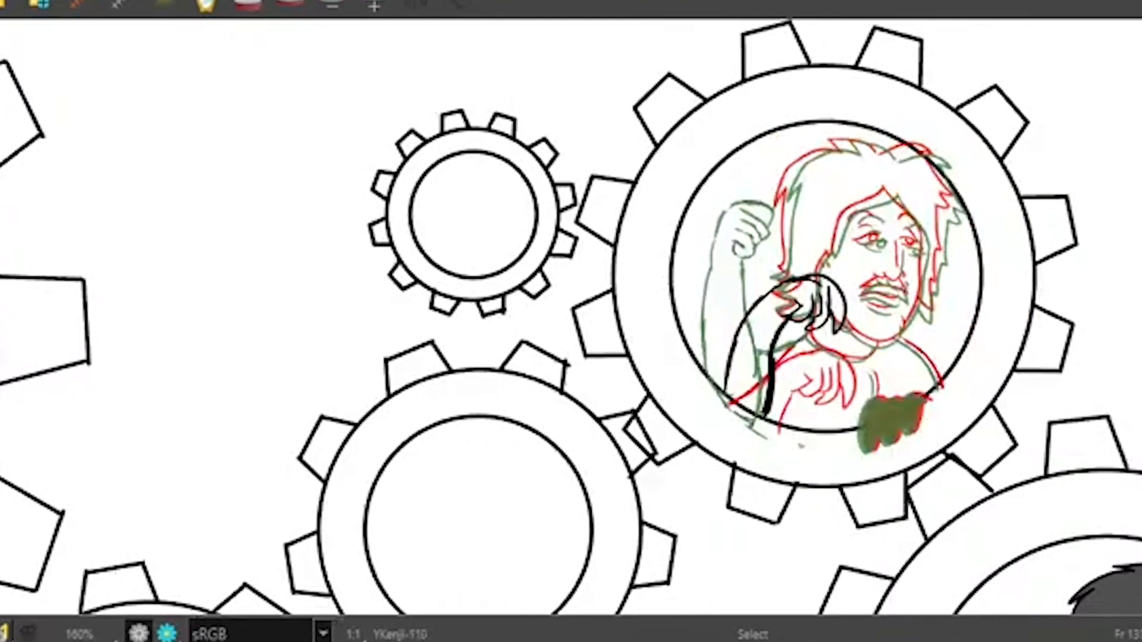
pyautogui.moveTo(885, 301); pyautogui.dragTo(879, 318)
pyautogui.hotkey('ctrl', 'v')
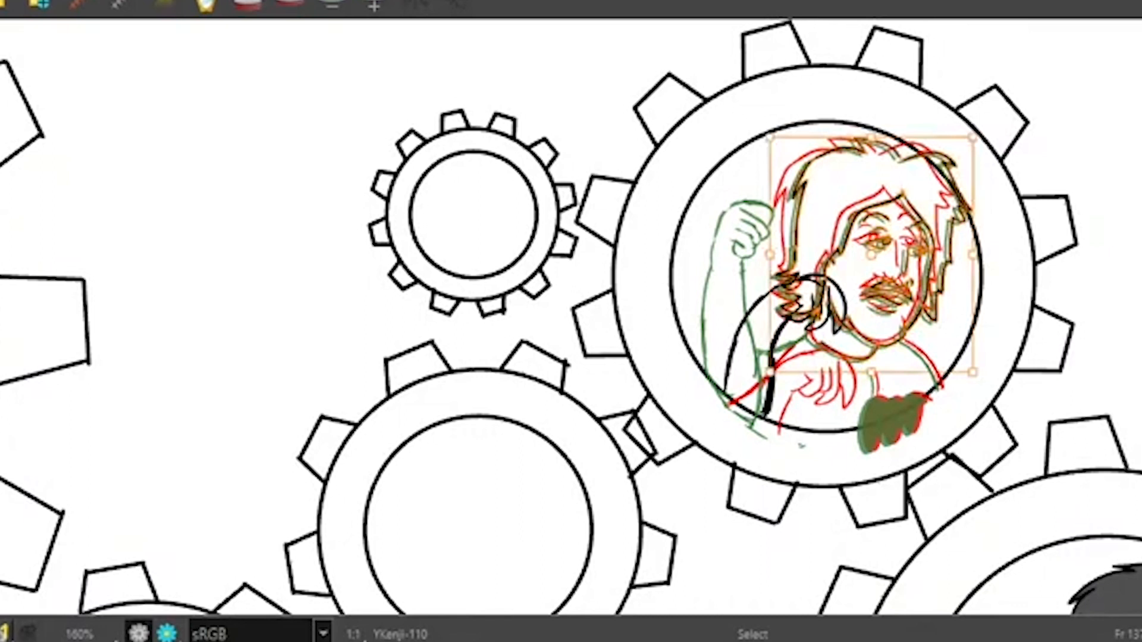
# Step: Select the man's head on frame 138 and rotate it clockwise around the base of the neck
pyautogui.press('.')
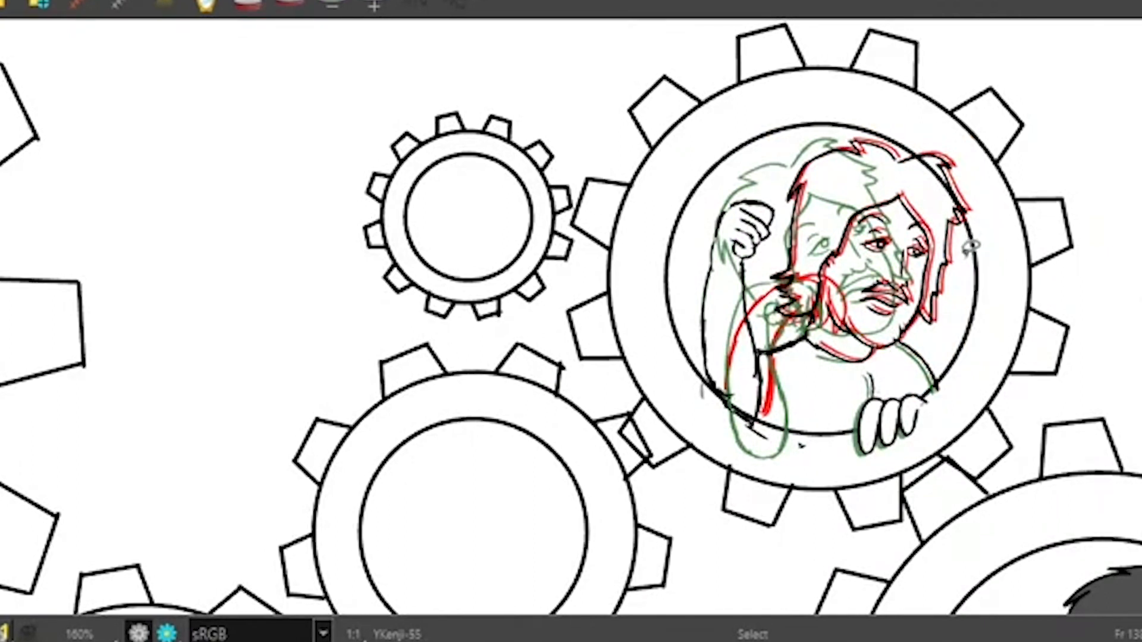
pyautogui.moveTo(971, 246)
pyautogui.mouseDown()
pyautogui.moveTo(980, 173)
pyautogui.moveTo(918, 123)
pyautogui.moveTo(847, 127)
pyautogui.moveTo(790, 206)
pyautogui.moveTo(775, 279)
pyautogui.moveTo(843, 343)
pyautogui.moveTo(945, 310)
pyautogui.moveTo(966, 256)
pyautogui.mouseUp()
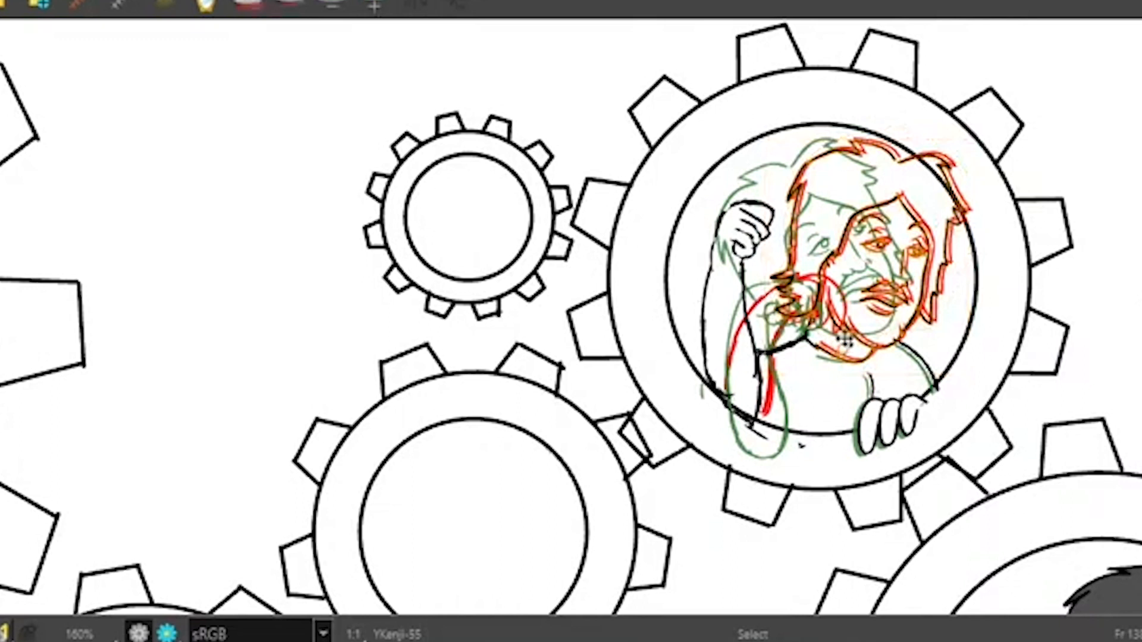
pyautogui.moveTo(984, 126); pyautogui.dragTo(1011, 161)
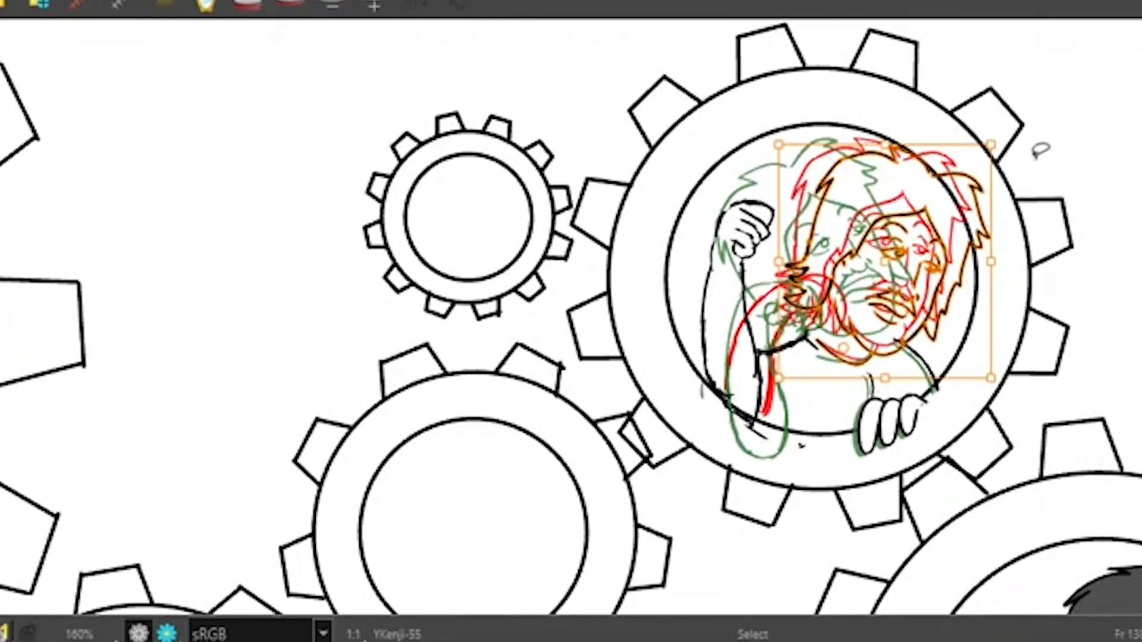
# Step: Turn off onion skin and flip back and forth through frames 133 to 139 to check the head tilt and arm movement
pyautogui.press('.')
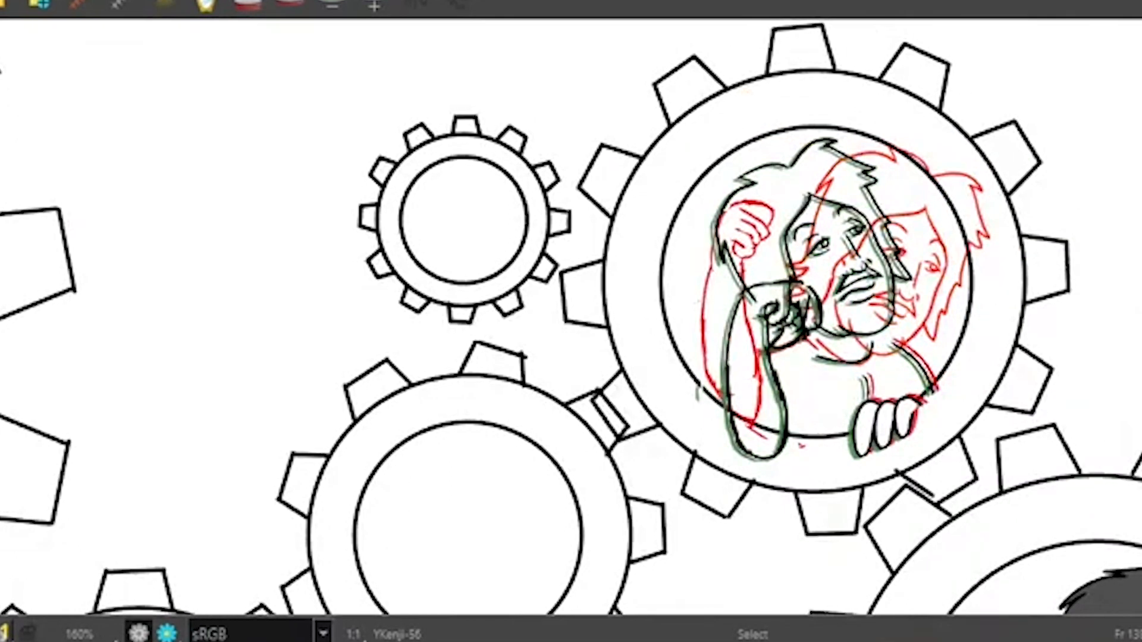
pyautogui.press(',')
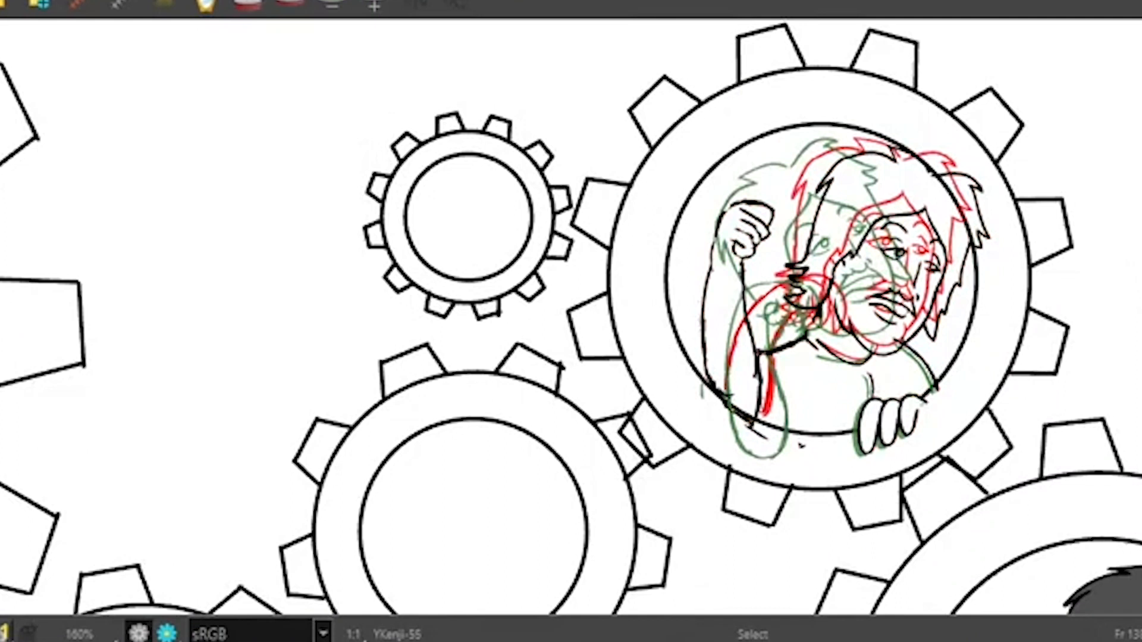
pyautogui.press(',')
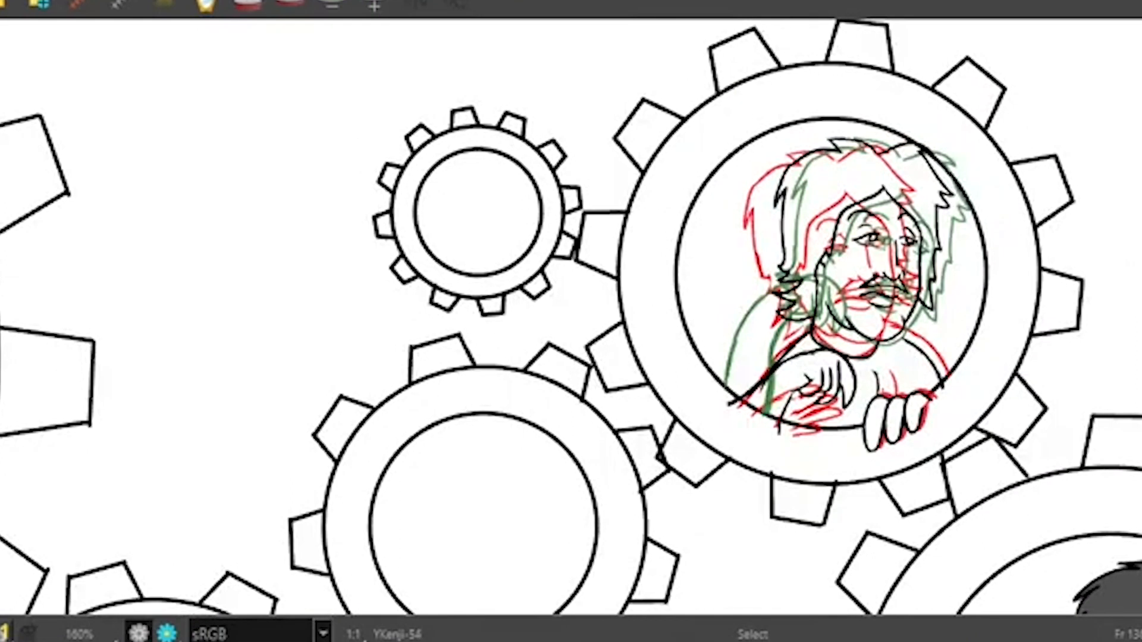
pyautogui.hotkey('alt', 'o')
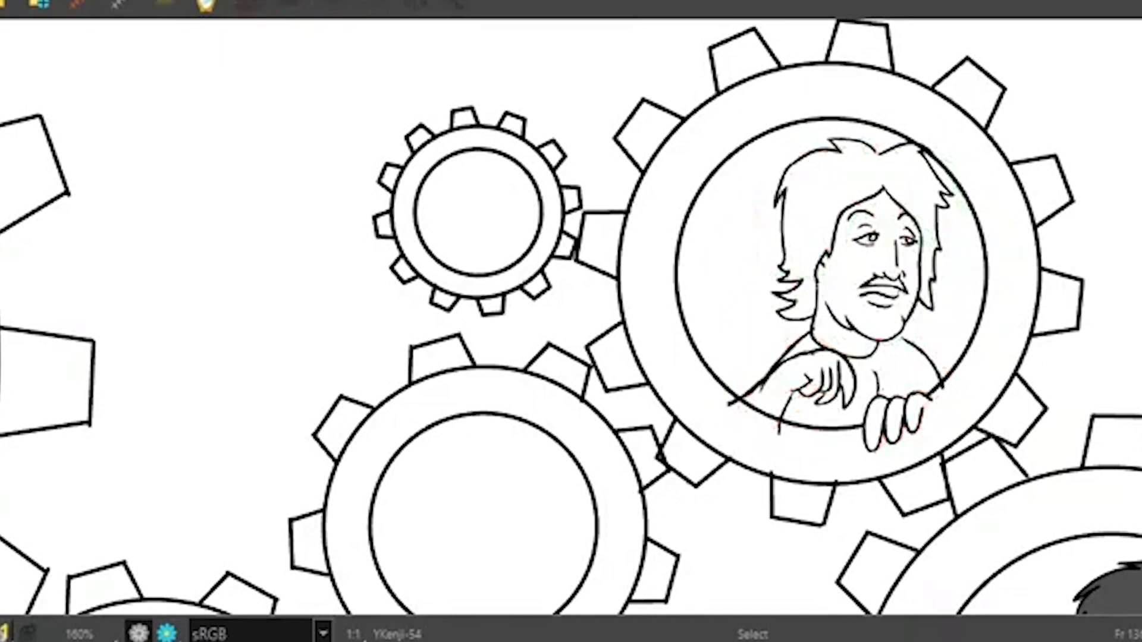
pyautogui.press(',')
pyautogui.press('.')
pyautogui.press('.')
pyautogui.press('.')
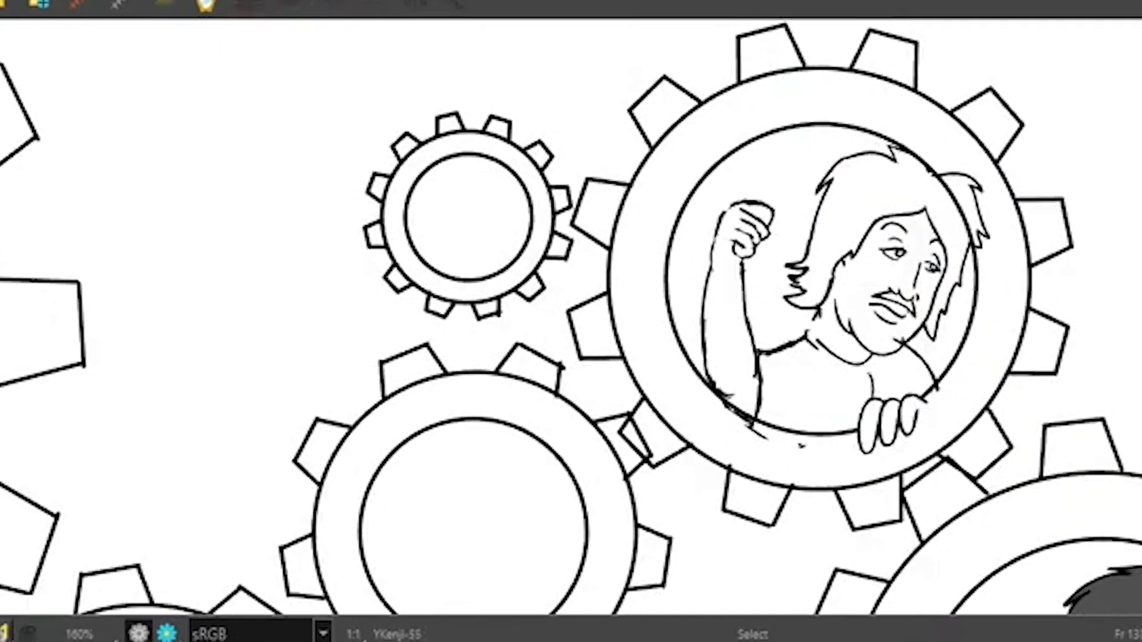
pyautogui.press(',')
pyautogui.press('.')
pyautogui.press(',')
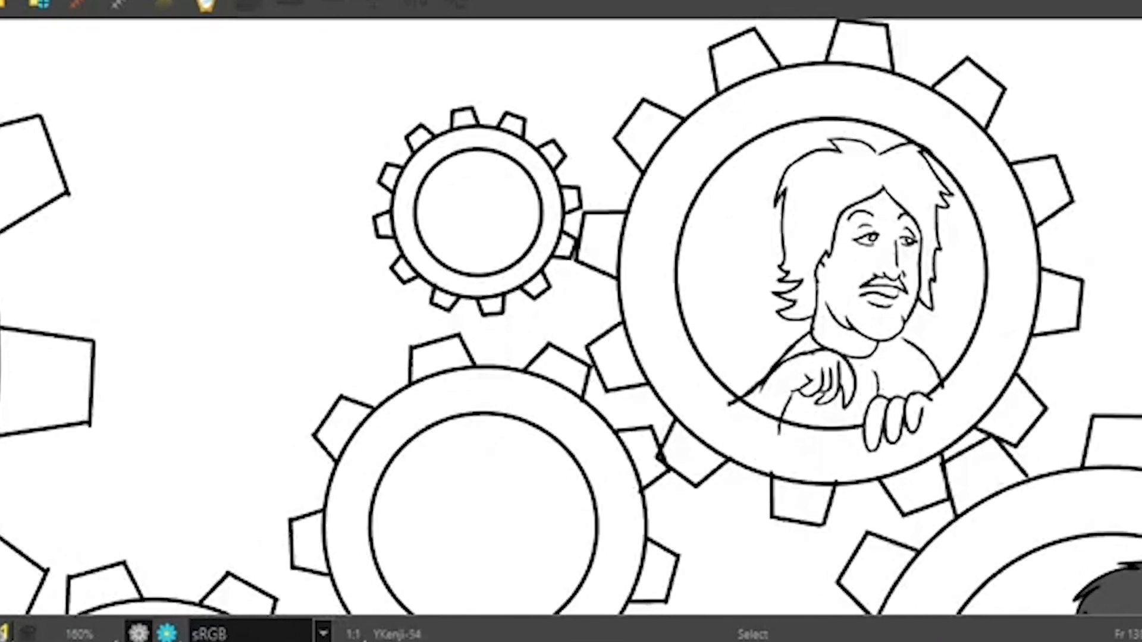
pyautogui.press(',')
pyautogui.press(',')
pyautogui.press('.')
pyautogui.press('.')
pyautogui.press(',')
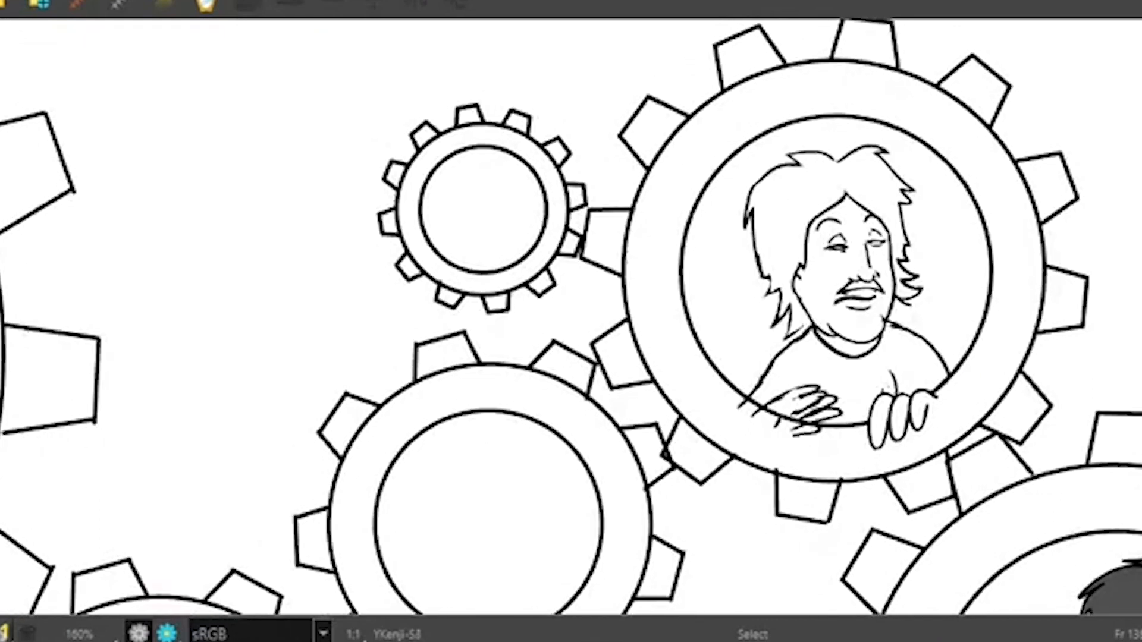
pyautogui.press('.')
pyautogui.press('.')
pyautogui.press('.')
pyautogui.press(',')
pyautogui.press(',')
pyautogui.press(',')
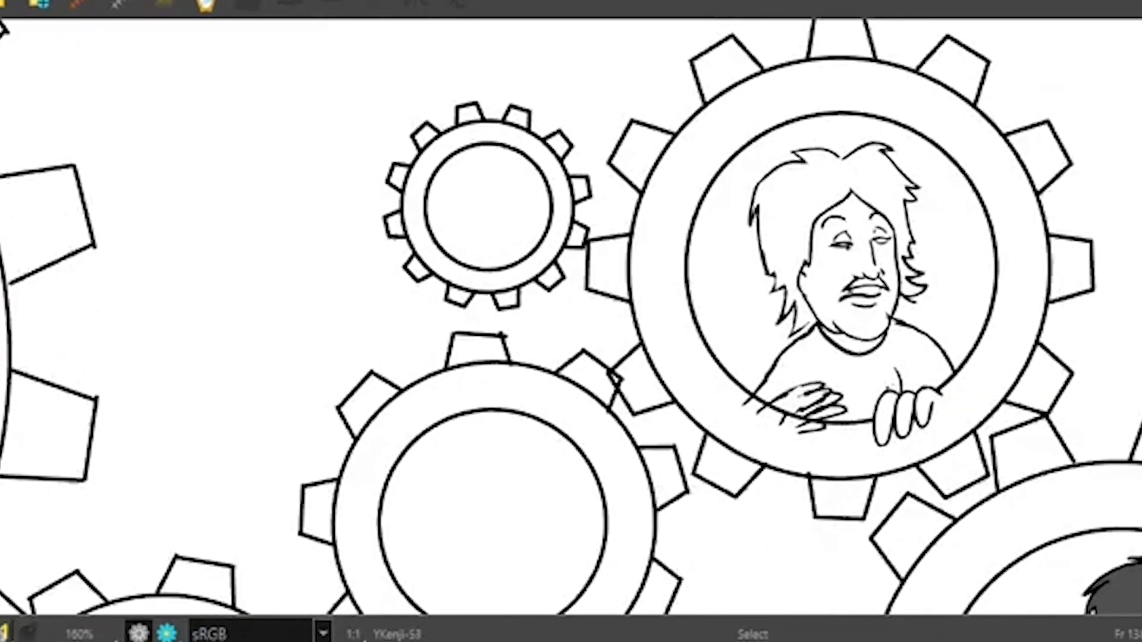
pyautogui.press('.')
pyautogui.press('.')
pyautogui.press(',')
pyautogui.press(',')
pyautogui.press(',')
pyautogui.press('.')
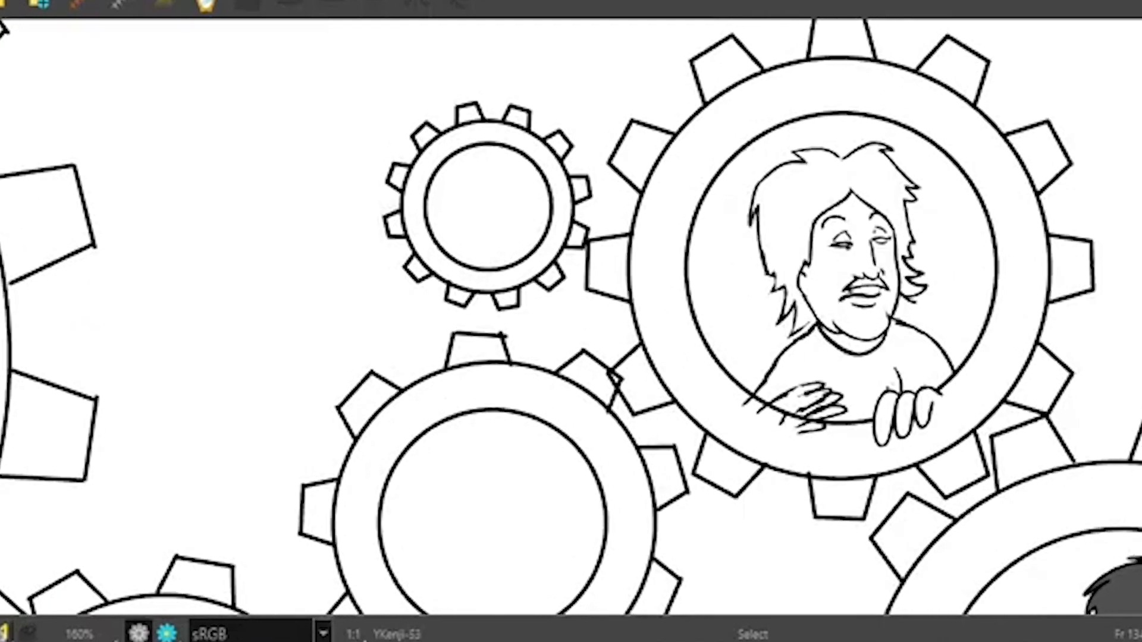
pyautogui.press('.')
pyautogui.press(',')
pyautogui.press(',')
pyautogui.press('.')
pyautogui.press(',')
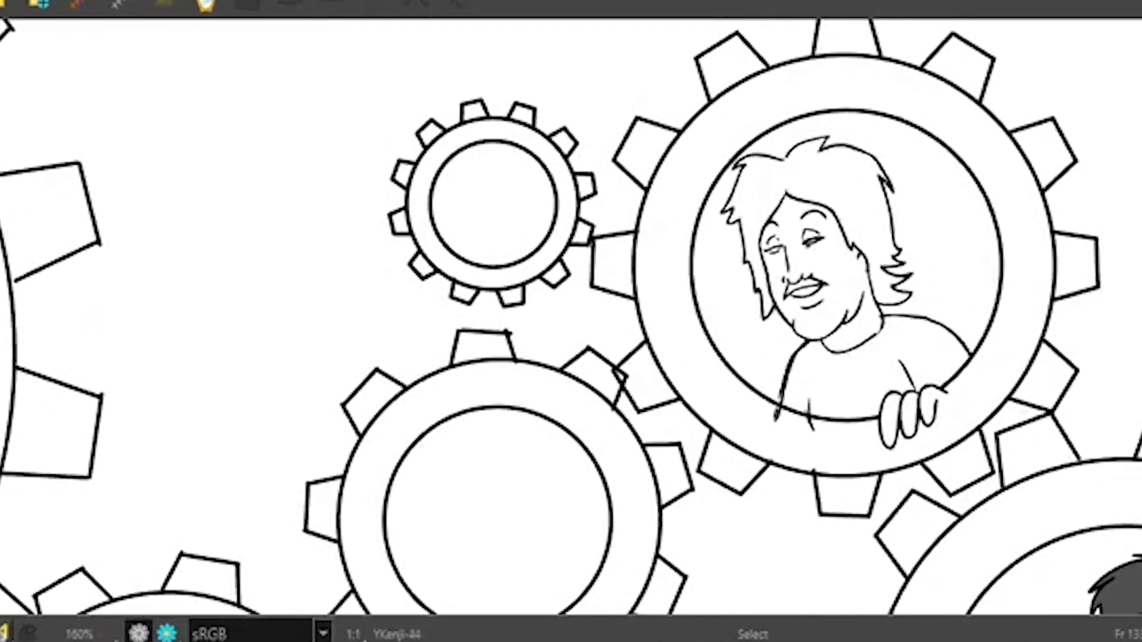
# Step: Step repeatedly through the drawings up to frame 139 to examine the transition from the raised fist to the chin-on-fist pose
pyautogui.press(',')
pyautogui.press(',')
pyautogui.press(',')
pyautogui.press(',')
pyautogui.press('.')
pyautogui.press('.')
pyautogui.press('.')
pyautogui.press('.')
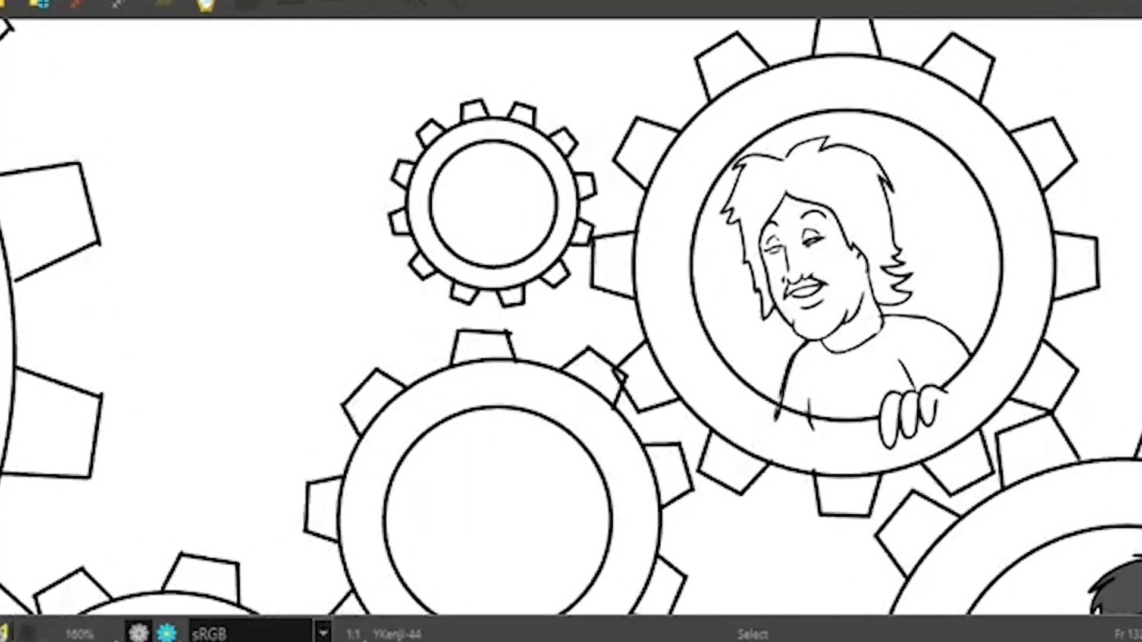
pyautogui.press('.')
pyautogui.press('.')
pyautogui.press('.')
pyautogui.press('.')
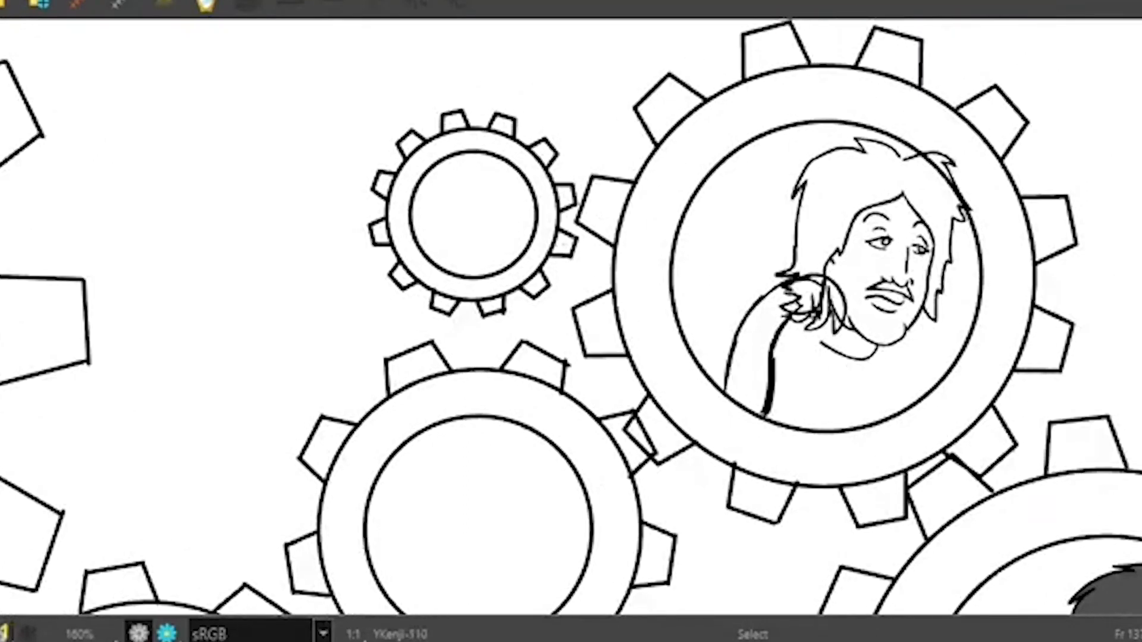
pyautogui.press('.')
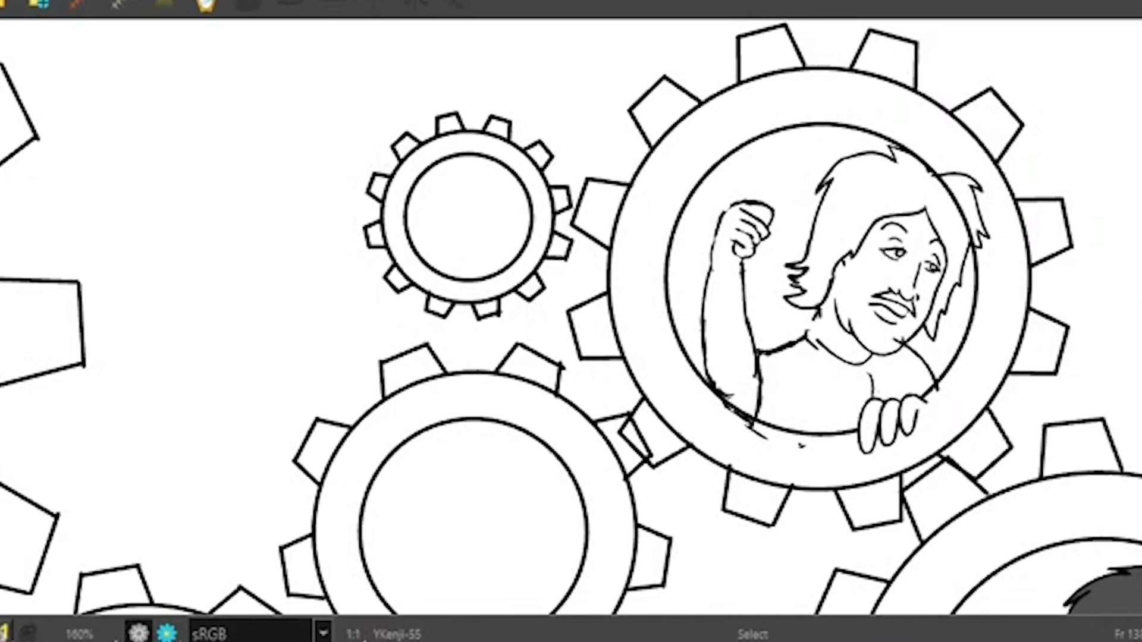
pyautogui.press('.')
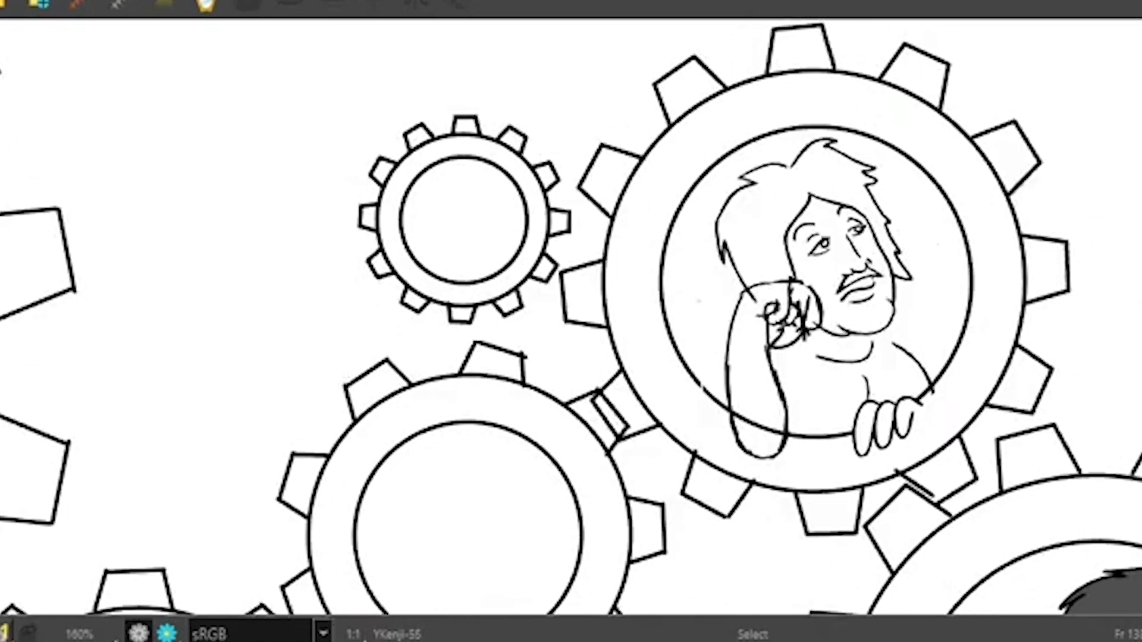
pyautogui.press('.')
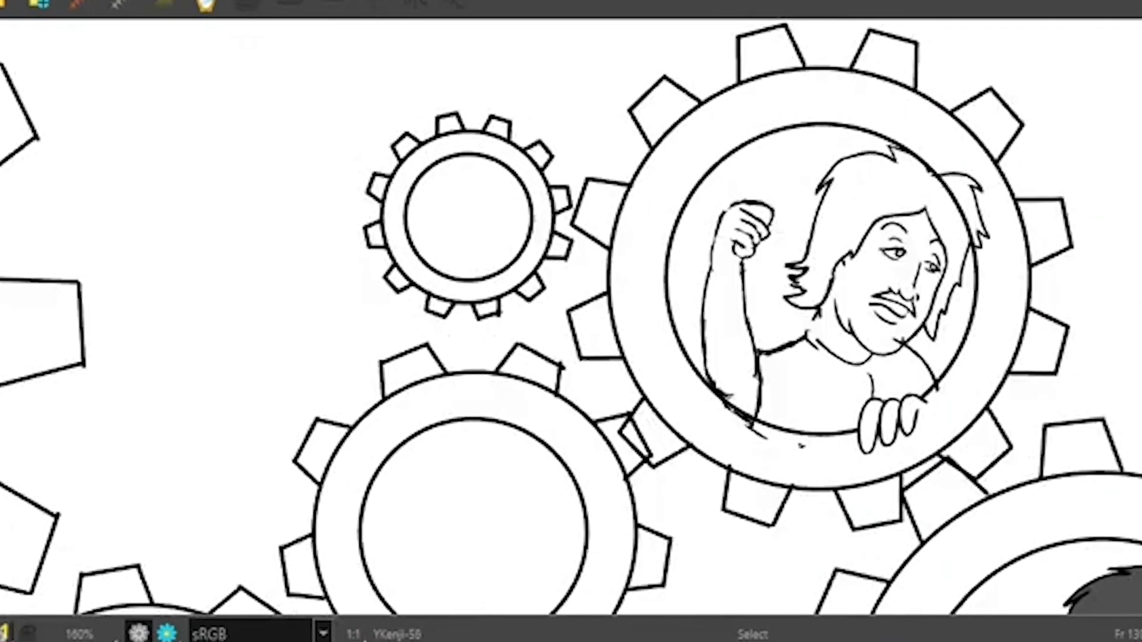
pyautogui.press('.')
pyautogui.press('.')
pyautogui.press('.')
pyautogui.press('.')
pyautogui.press('.')
pyautogui.press('.')
pyautogui.press('.')
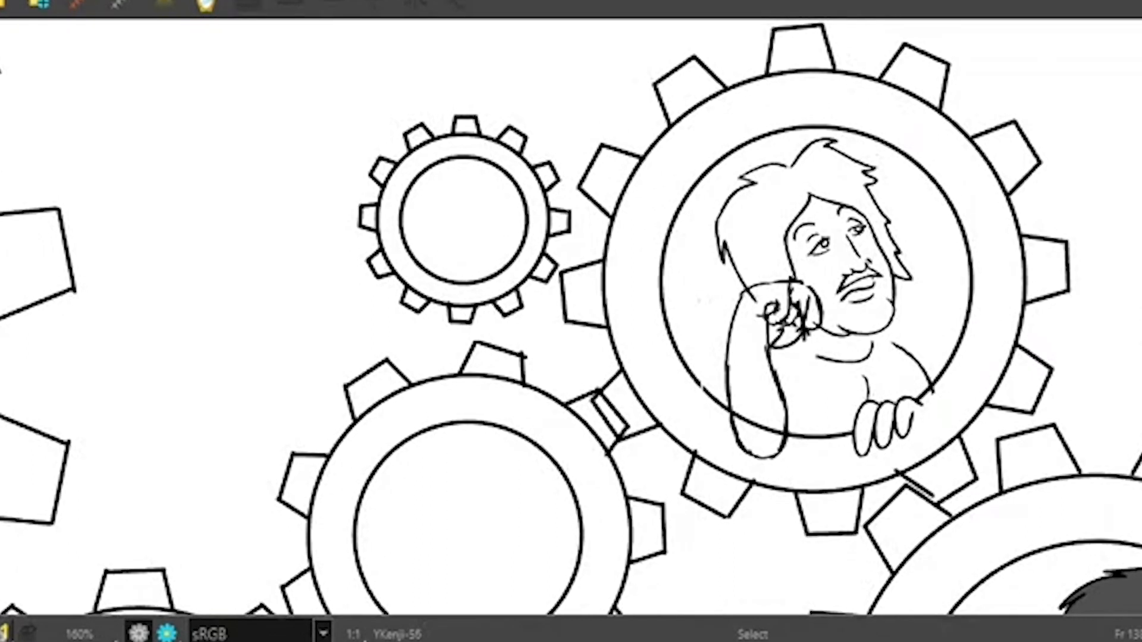
pyautogui.press('.')
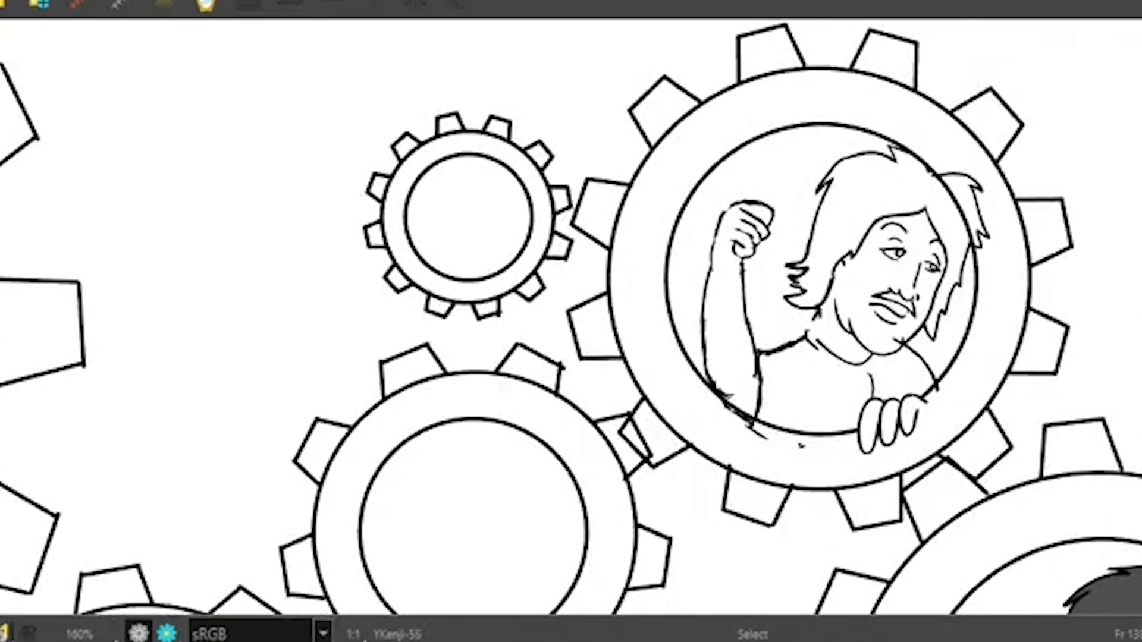
# Step: Sketch an arrow beside the large gear on frame 138, then empty the YKenji cell on frame 139 and turn on onion skin
pyautogui.hotkey('alt', 'b')
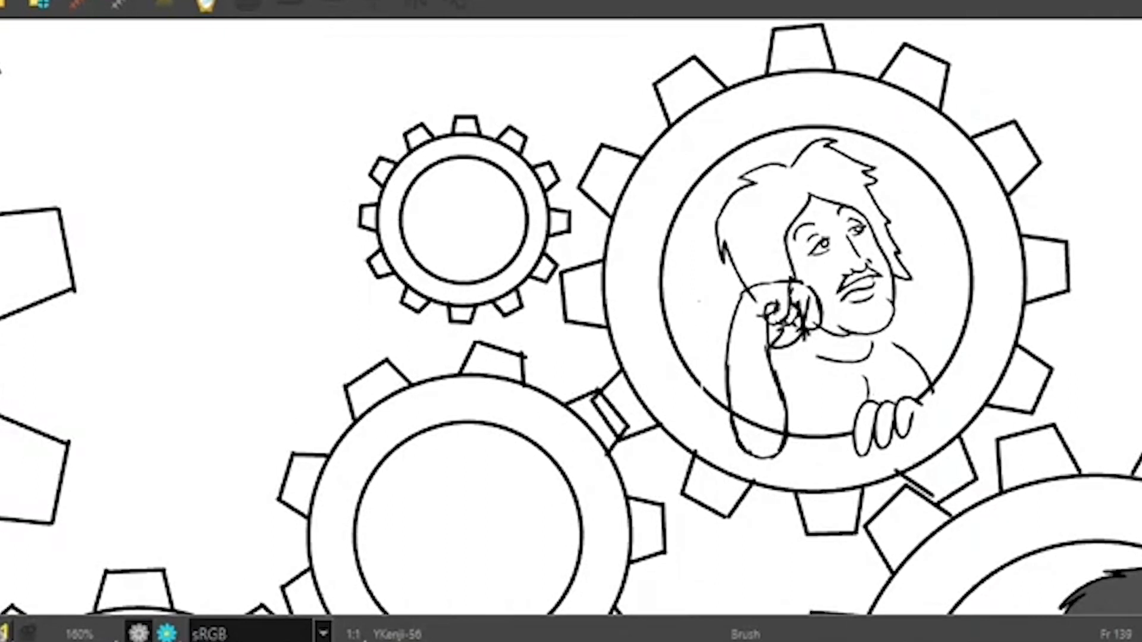
pyautogui.press('Delete')
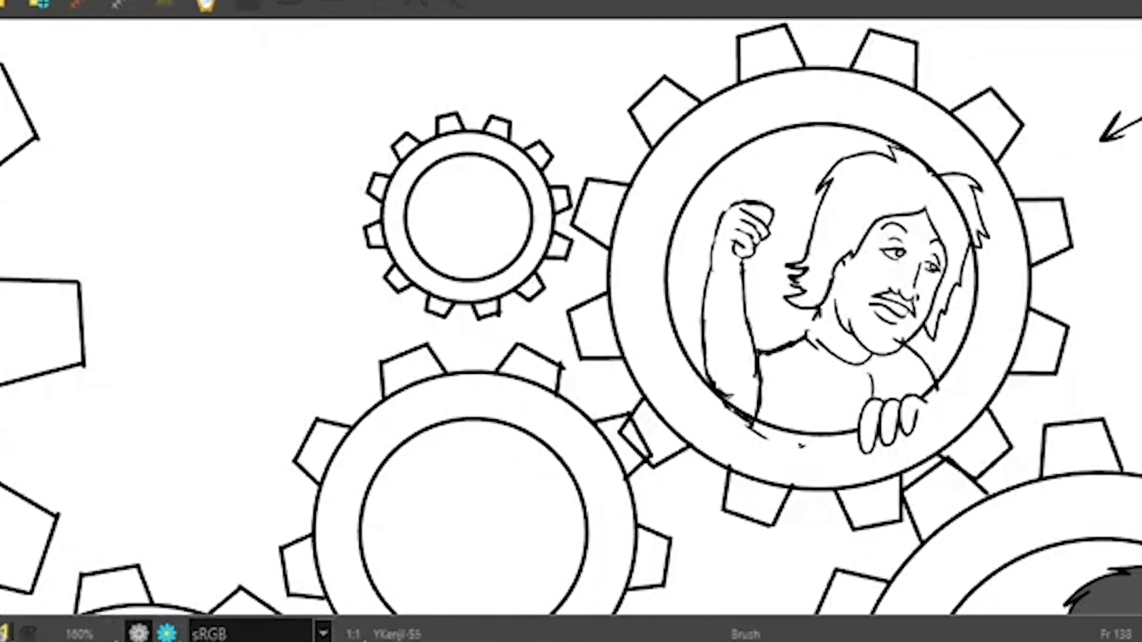
pyautogui.press('.')
pyautogui.press('.')
pyautogui.press('.')
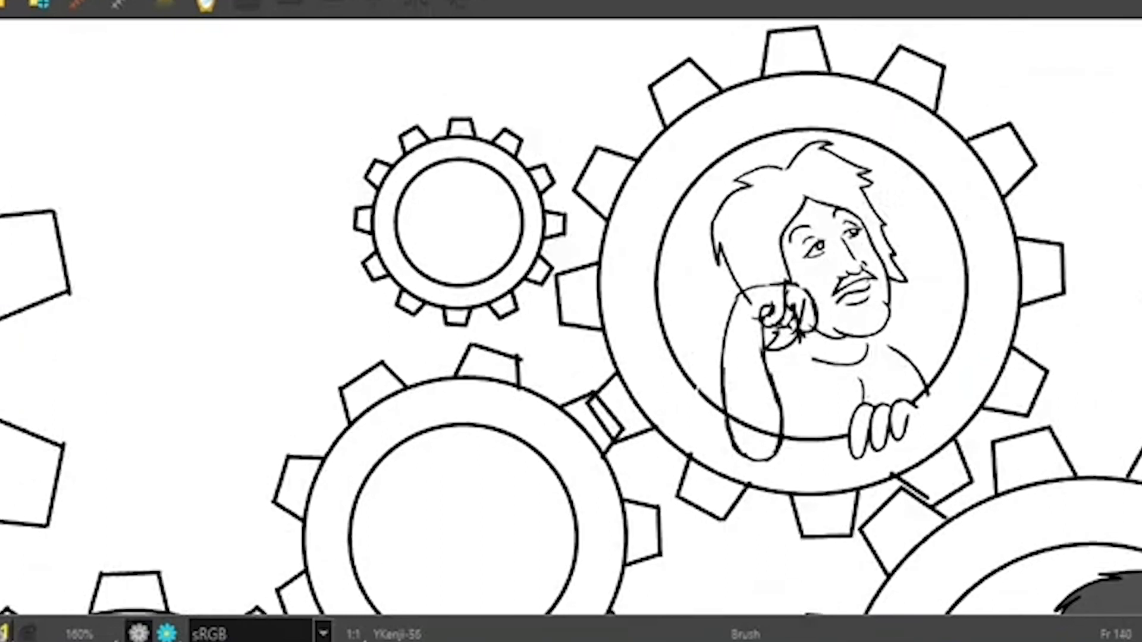
pyautogui.press(',')
pyautogui.press('/')
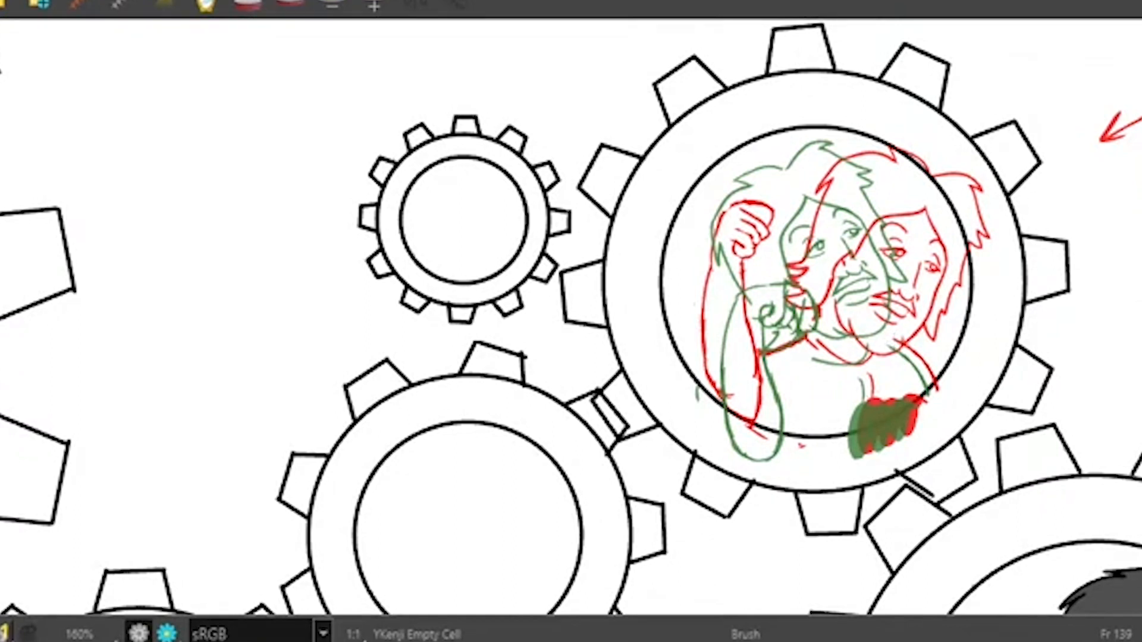
# Step: Copy the raised forearm and fist from the frame 138 drawing and paste them into the empty cell on frame 139
pyautogui.press(',')
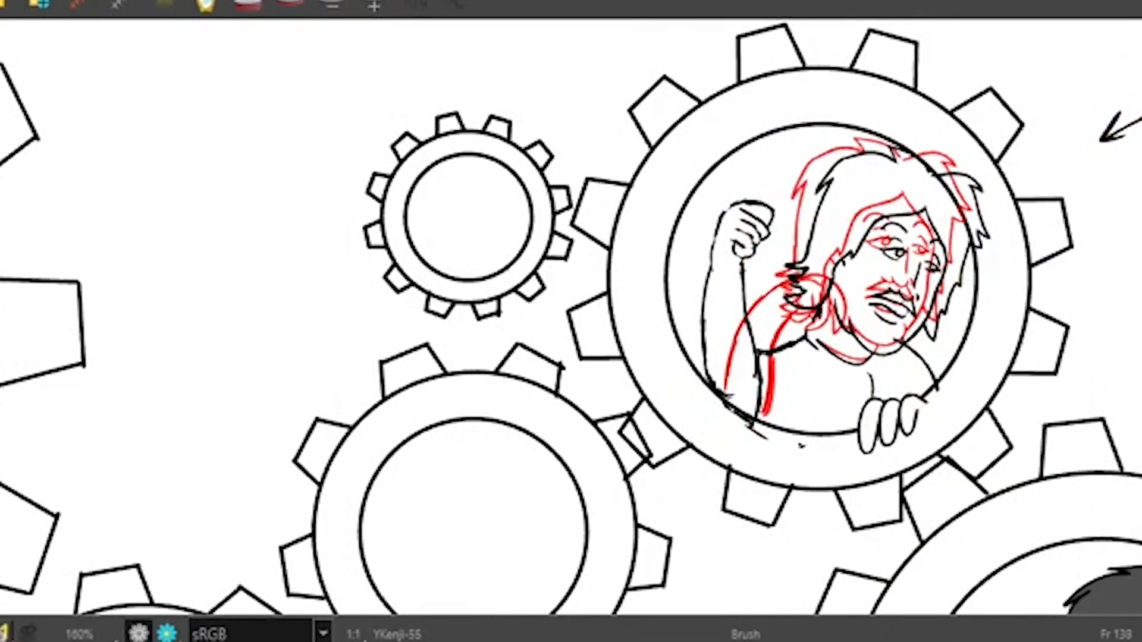
pyautogui.moveTo(766, 319)
pyautogui.mouseDown()
pyautogui.moveTo(783, 230)
pyautogui.moveTo(775, 185)
pyautogui.moveTo(720, 196)
pyautogui.moveTo(695, 261)
pyautogui.moveTo(701, 325)
pyautogui.moveTo(723, 360)
pyautogui.moveTo(769, 392)
pyautogui.moveTo(755, 337)
pyautogui.moveTo(761, 262)
pyautogui.mouseUp()
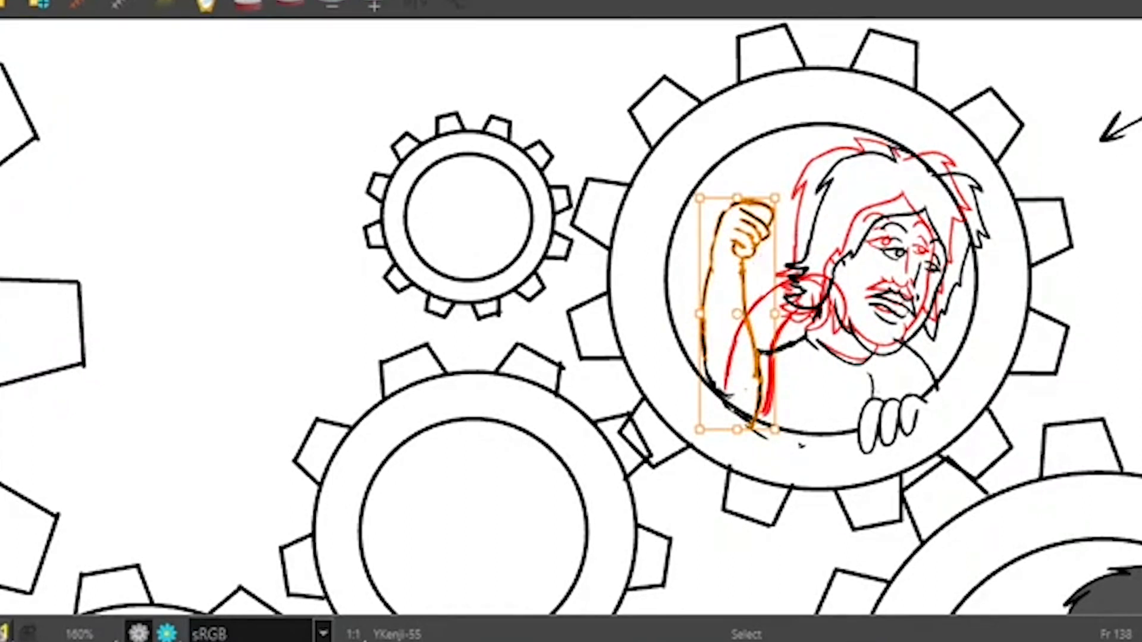
pyautogui.press('.')
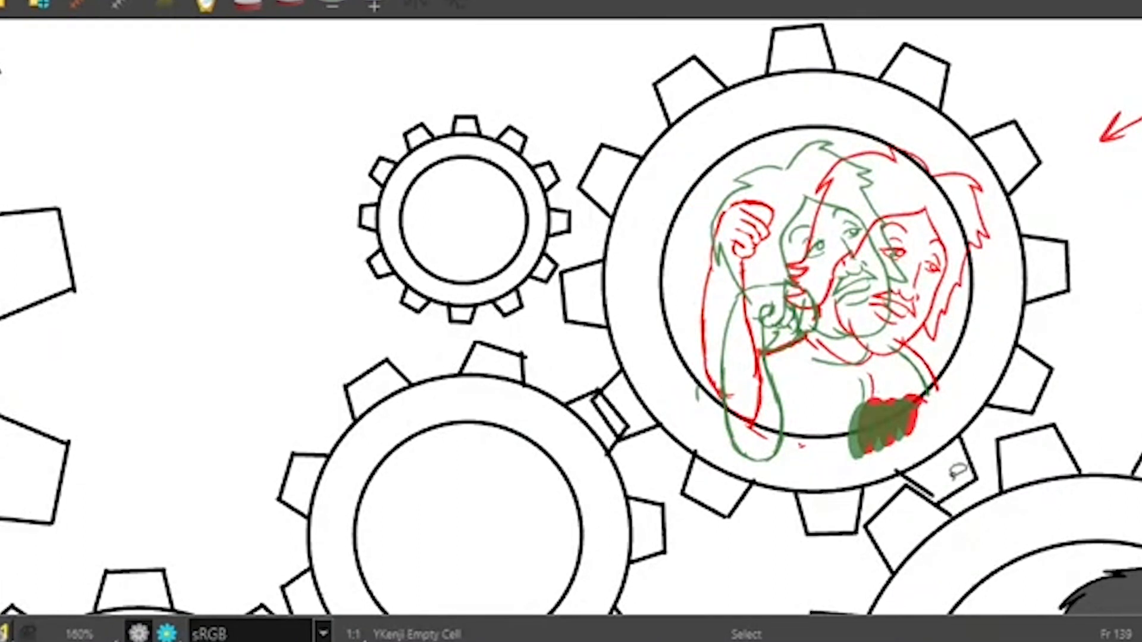
pyautogui.hotkey('ctrl', 'v')
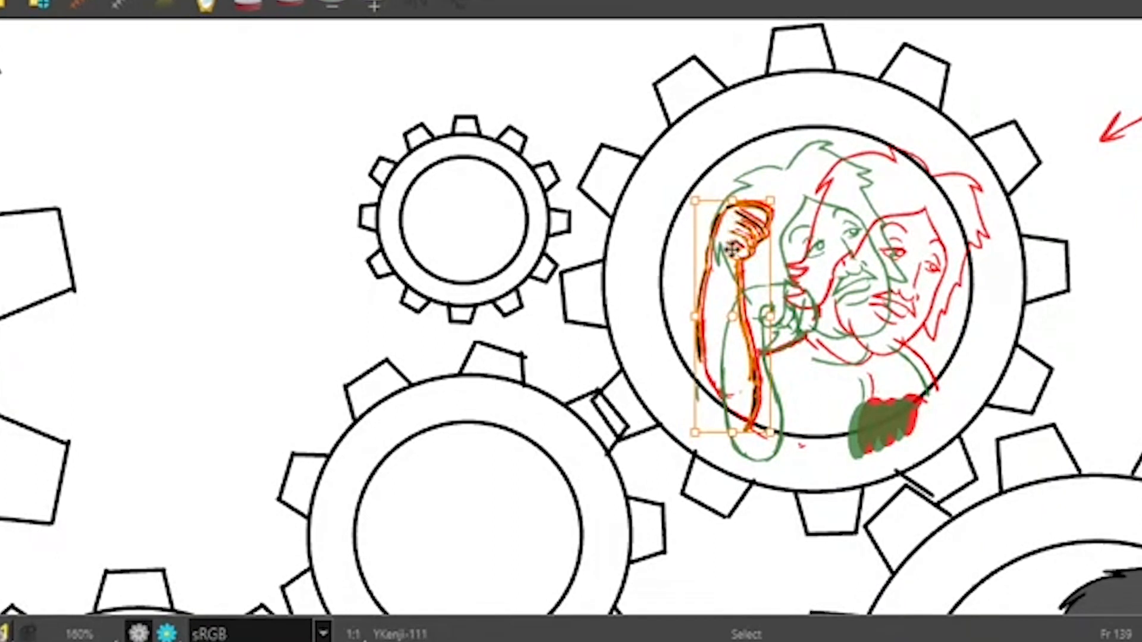
# Step: Move the pasted arm between the two onion-skinned poses and rotate it clockwise around a pivot set at the elbow
pyautogui.moveTo(748, 237); pyautogui.dragTo(771, 259)
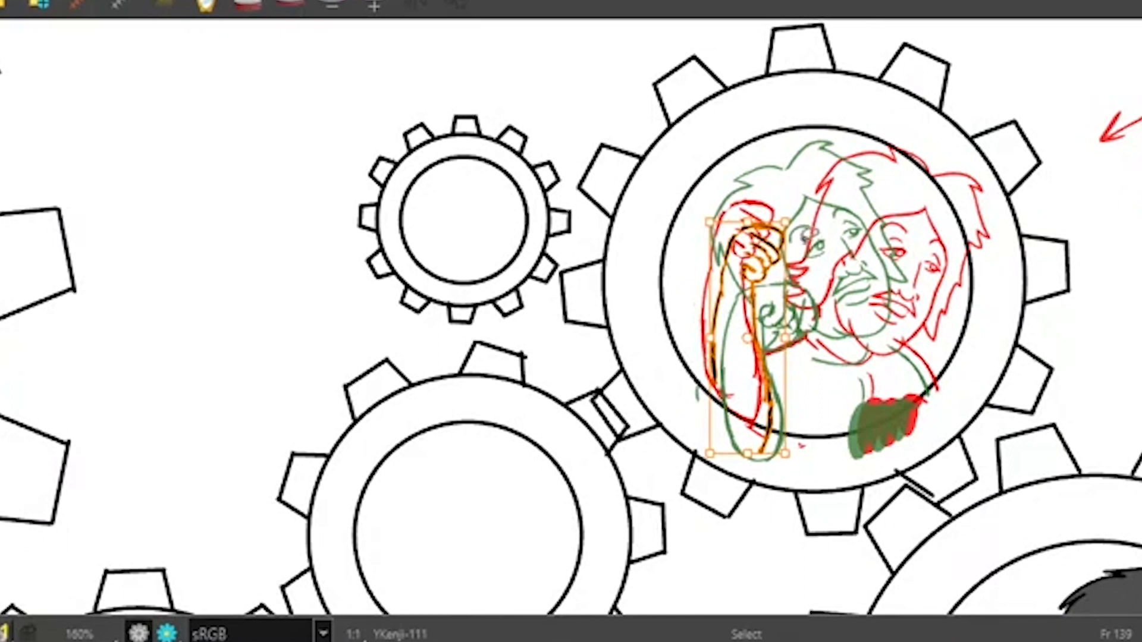
pyautogui.moveTo(768, 247); pyautogui.dragTo(779, 244)
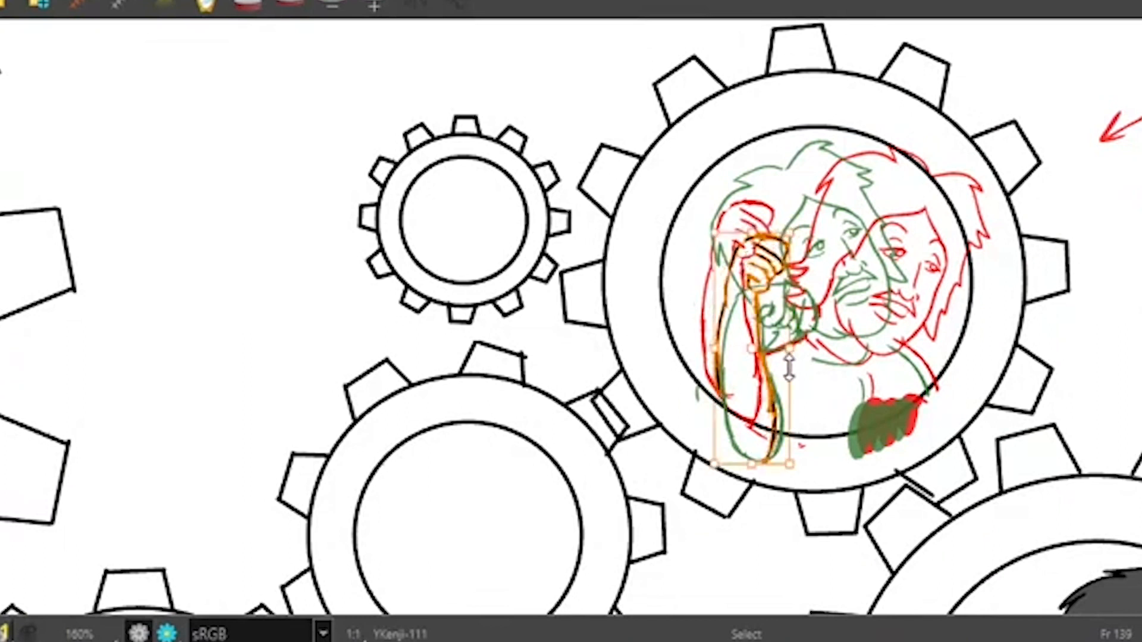
pyautogui.moveTo(751, 347); pyautogui.dragTo(751, 435)
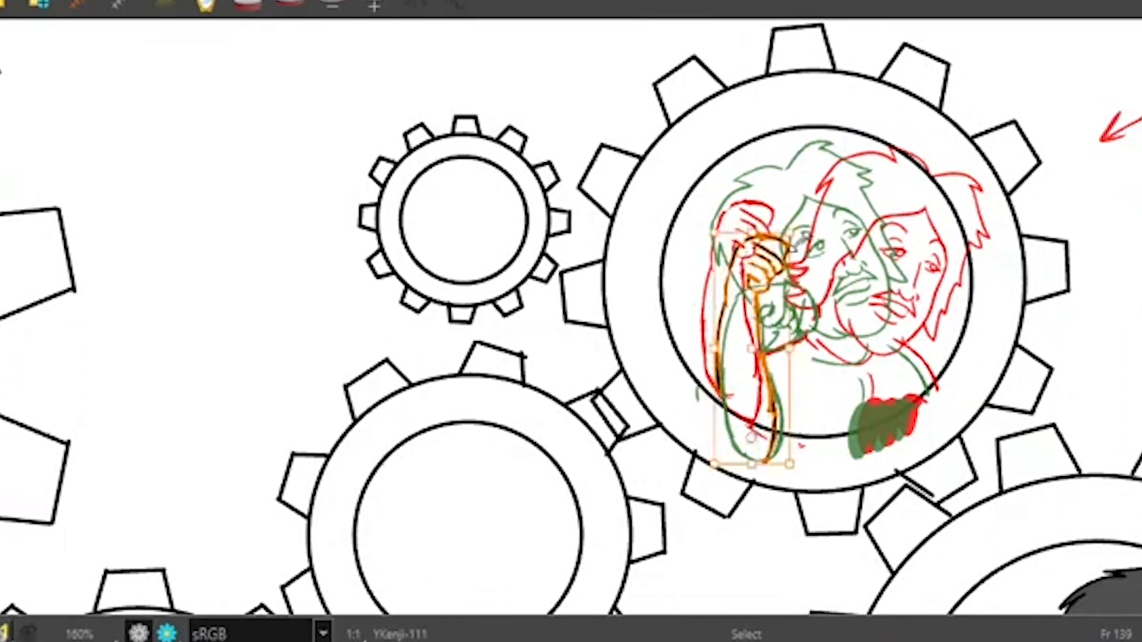
pyautogui.moveTo(809, 231); pyautogui.dragTo(827, 252)
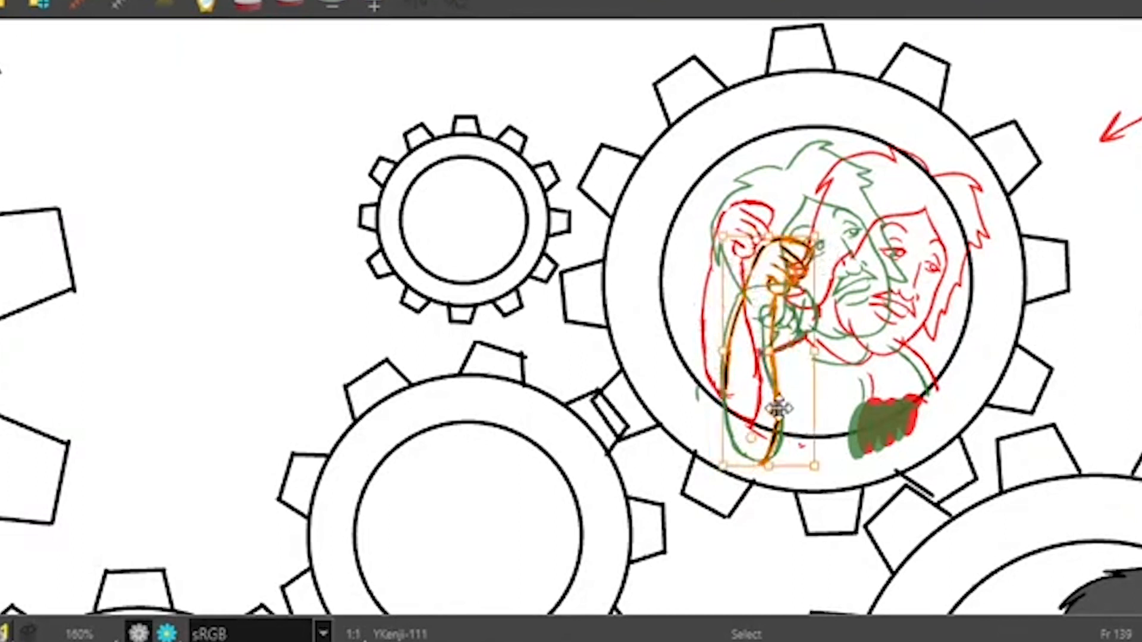
pyautogui.moveTo(777, 409)
pyautogui.mouseDown()
pyautogui.moveTo(765, 402)
pyautogui.moveTo(773, 388)
pyautogui.mouseUp()
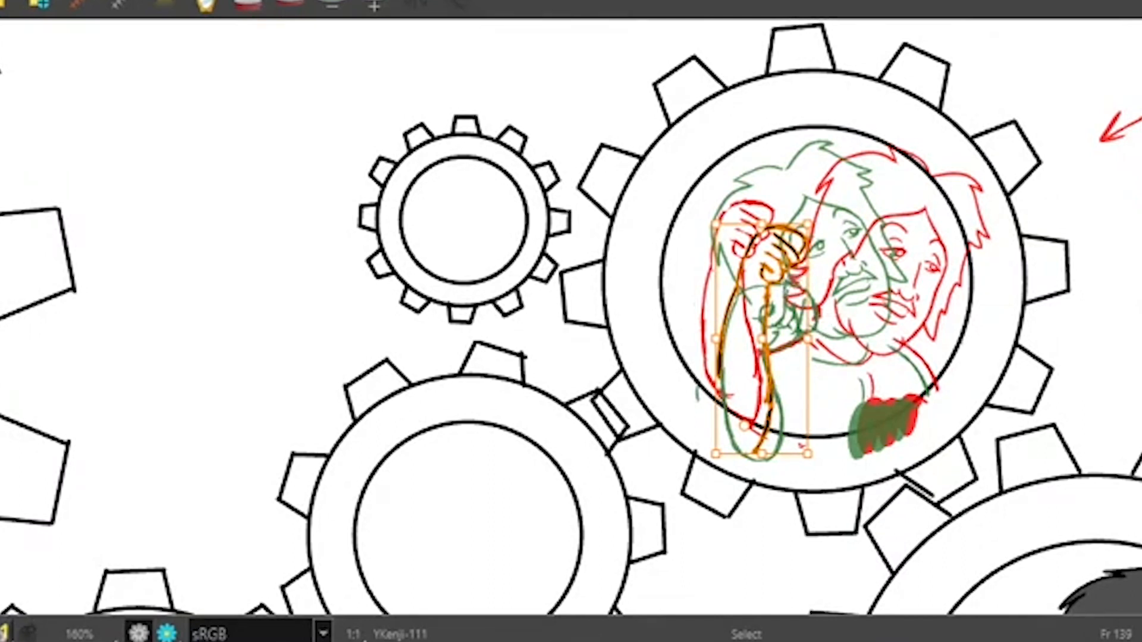
pyautogui.press('Escape')
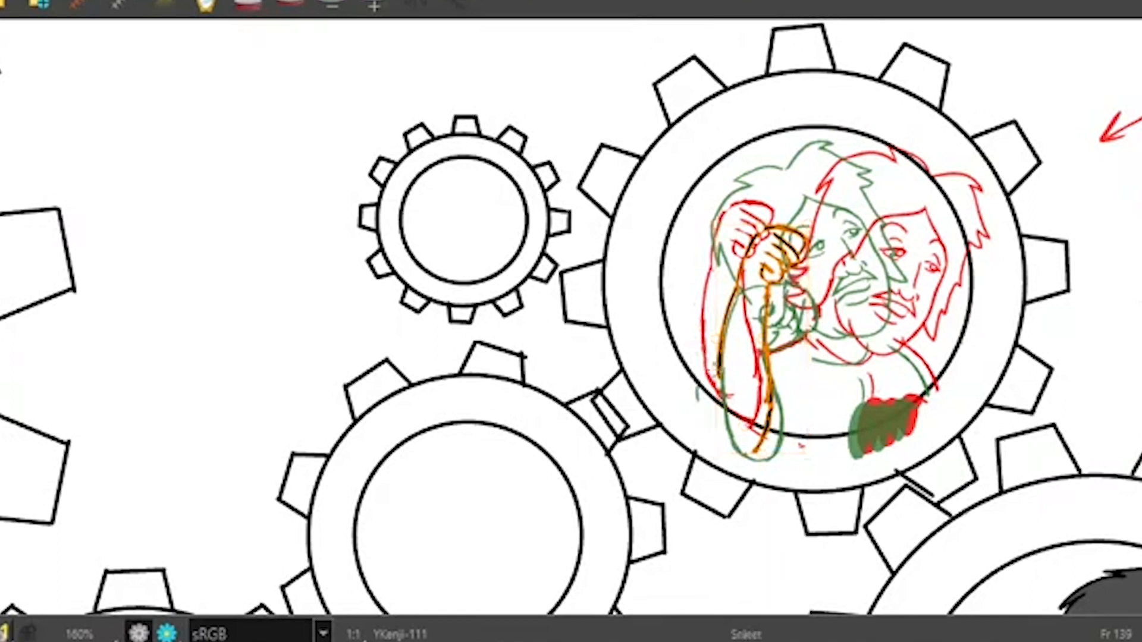
# Step: Rotate the fist on frame 139 clockwise around the wrist and shift the whole arm slightly up and to the left
pyautogui.hotkey('alt', 'e')
pyautogui.hotkey('ctrl', 'a')
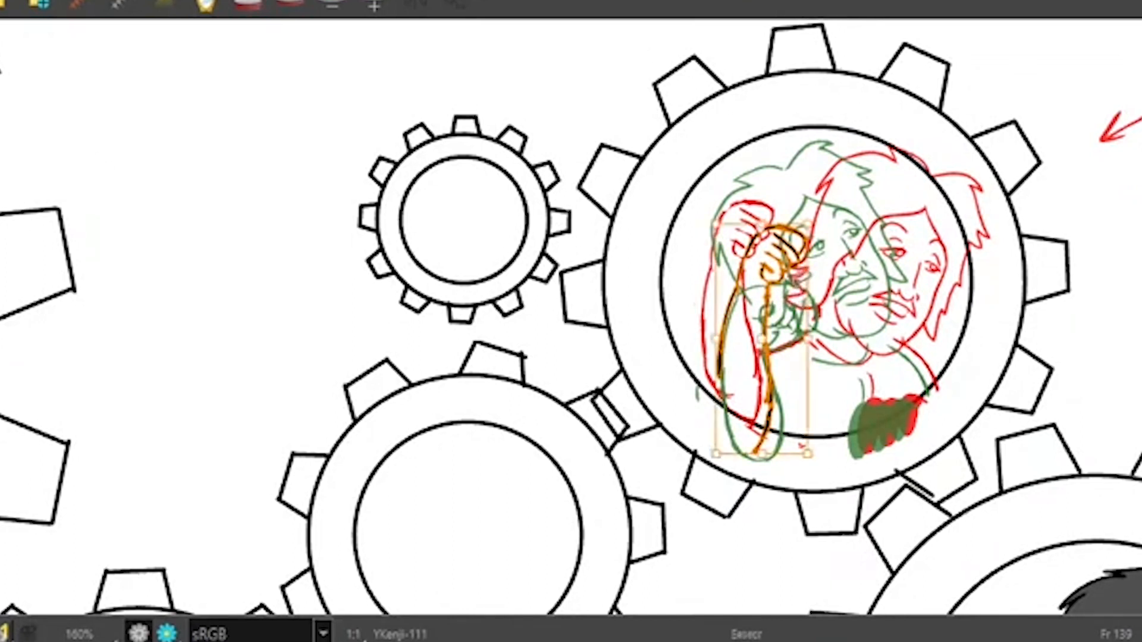
pyautogui.click(800, 232)
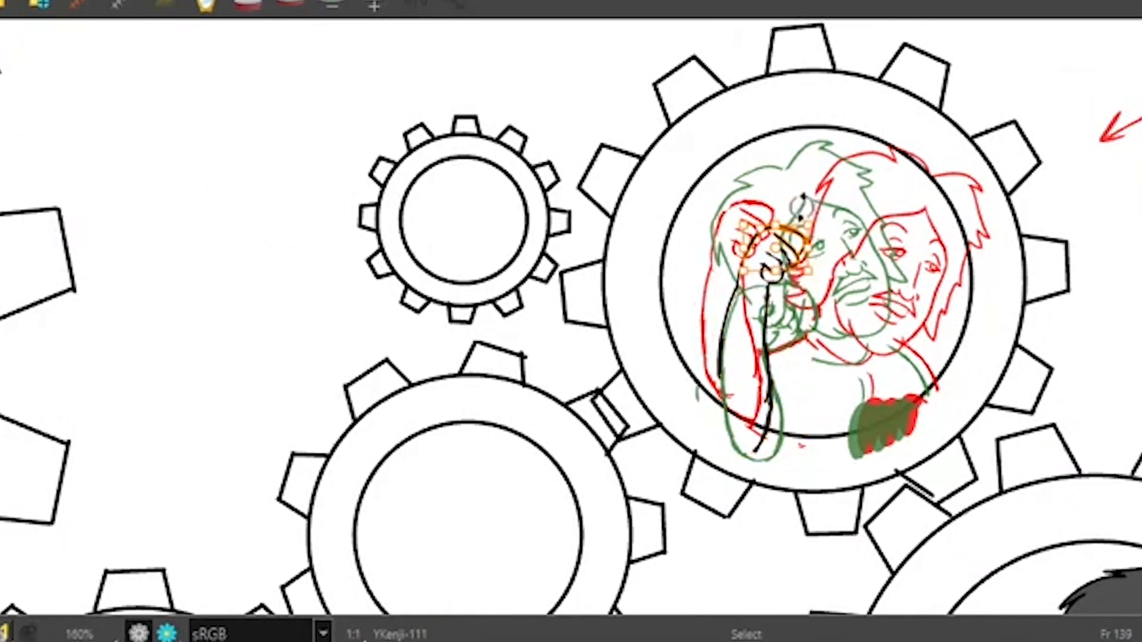
pyautogui.moveTo(812, 189)
pyautogui.mouseDown()
pyautogui.moveTo(751, 234)
pyautogui.moveTo(783, 275)
pyautogui.moveTo(810, 232)
pyautogui.mouseUp()
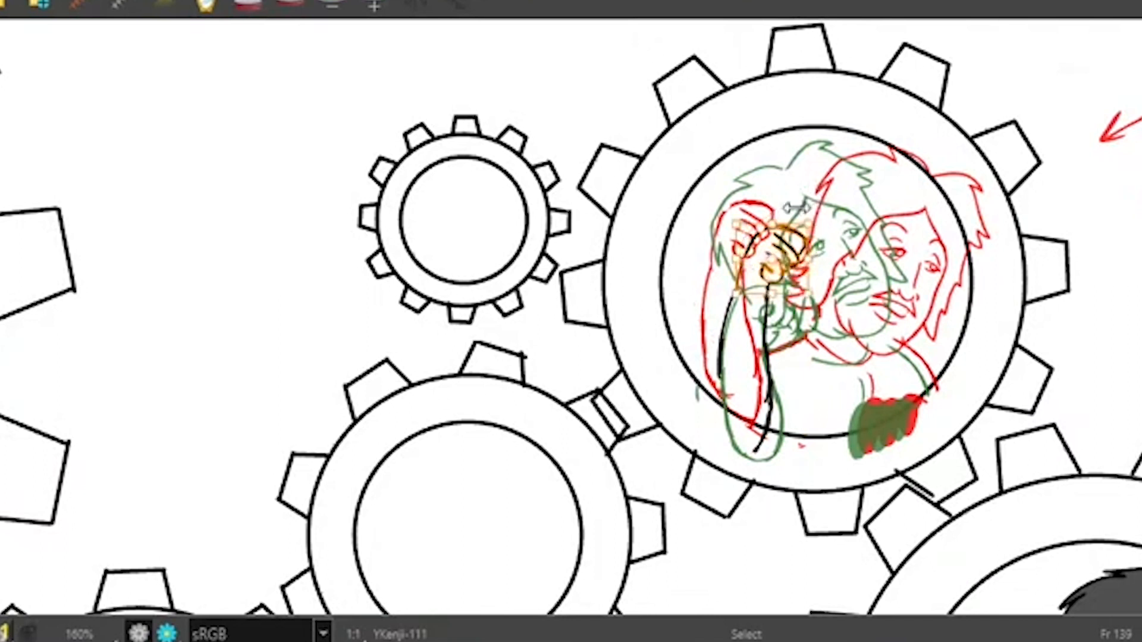
pyautogui.moveTo(764, 266); pyautogui.dragTo(755, 276)
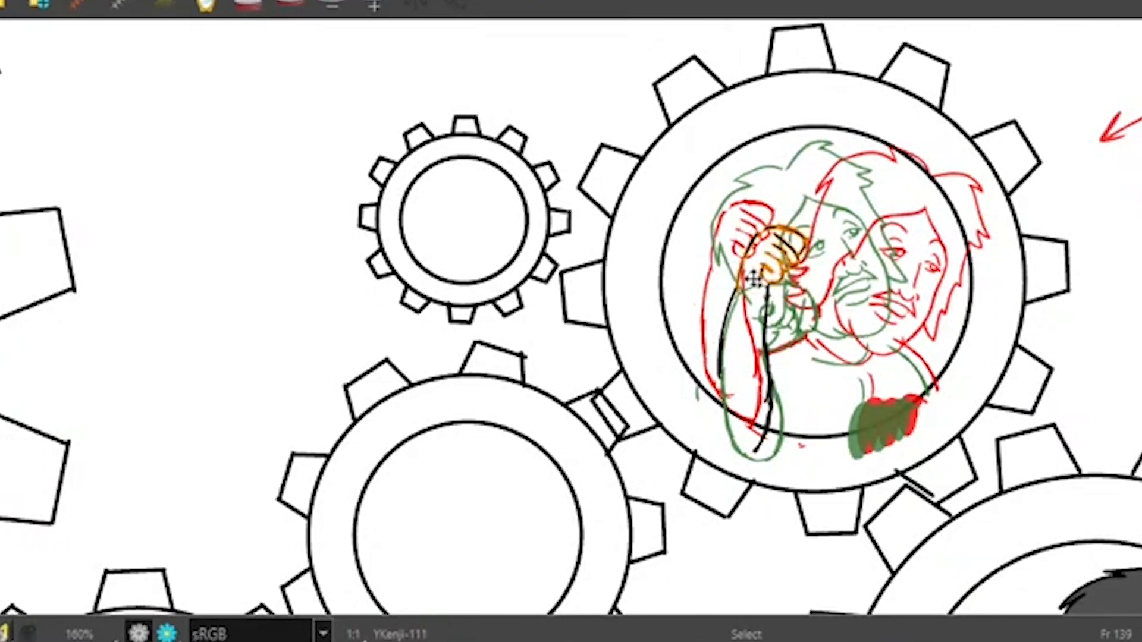
pyautogui.moveTo(822, 221); pyautogui.dragTo(830, 259)
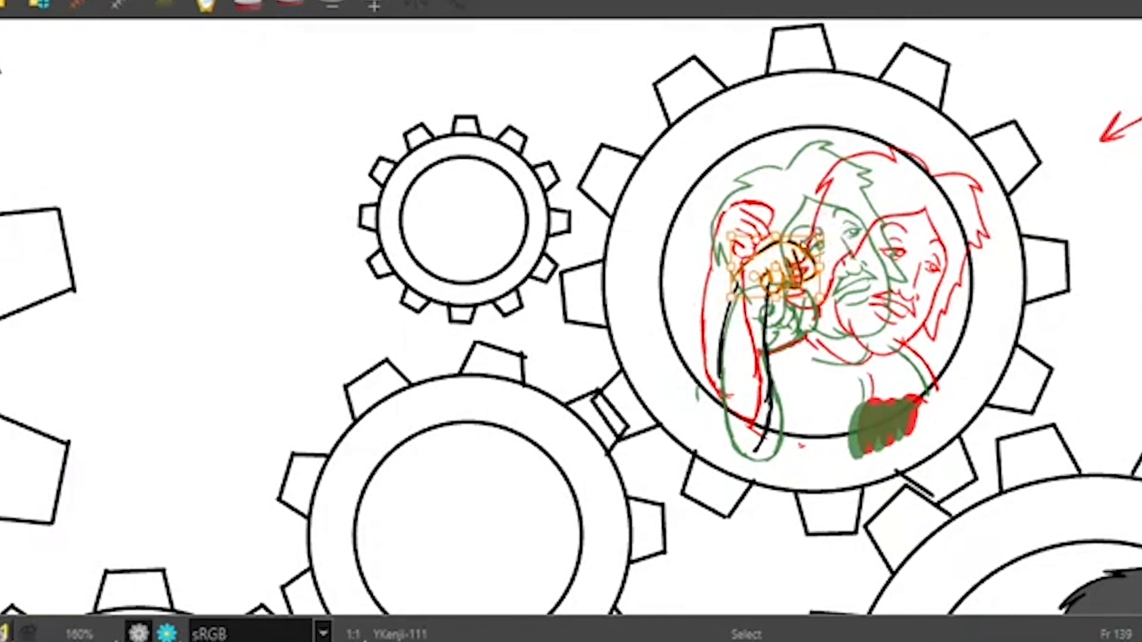
pyautogui.click(803, 199)
pyautogui.moveTo(797, 203)
pyautogui.mouseDown()
pyautogui.moveTo(710, 378)
pyautogui.moveTo(744, 426)
pyautogui.moveTo(782, 404)
pyautogui.moveTo(823, 262)
pyautogui.moveTo(800, 202)
pyautogui.mouseUp()
pyautogui.moveTo(767, 326); pyautogui.dragTo(761, 315)
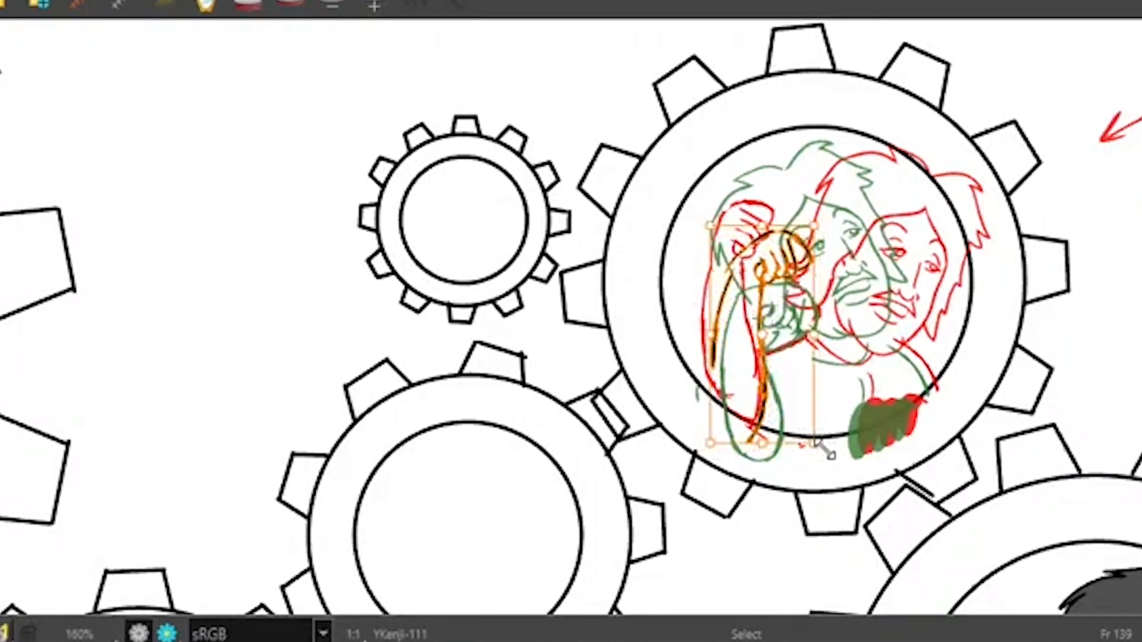
pyautogui.click(847, 351)
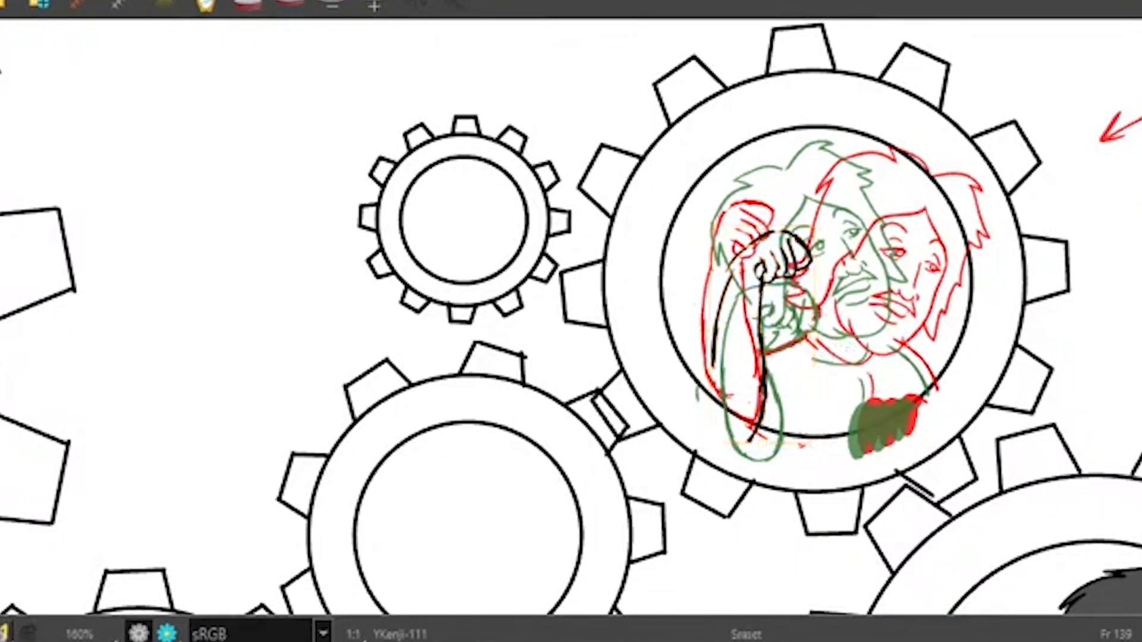
# Step: Erase the lower inner forearm line on frame 139 and redraw the forearm, elbow and wrist outline with the Brush
pyautogui.moveTo(762, 333)
pyautogui.mouseDown()
pyautogui.moveTo(757, 426)
pyautogui.moveTo(763, 336)
pyautogui.mouseUp()
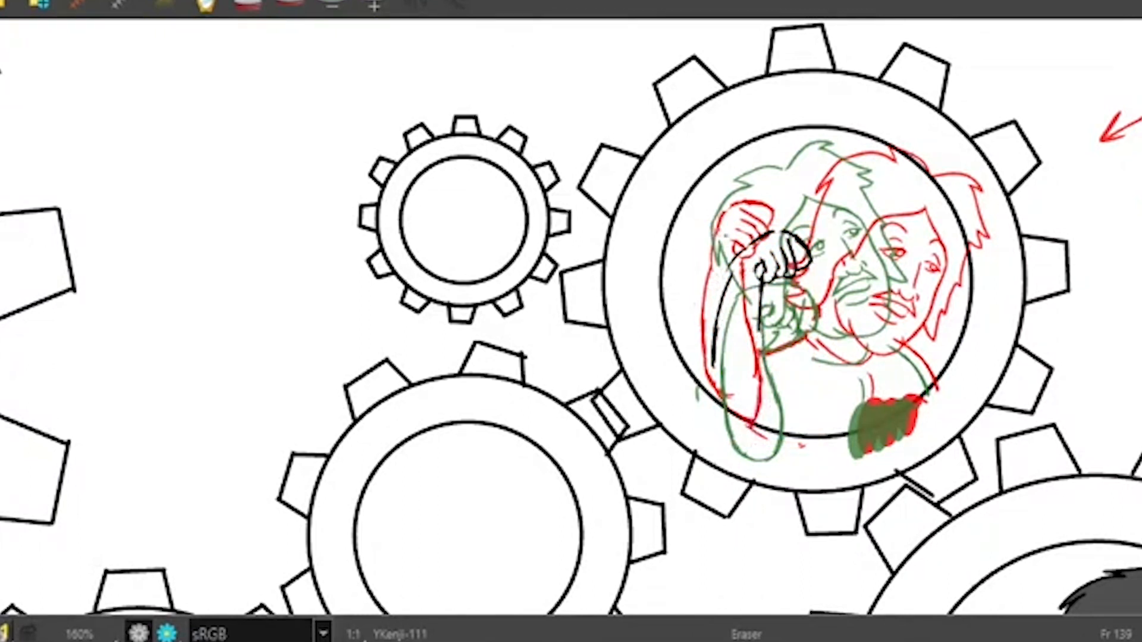
pyautogui.moveTo(738, 260)
pyautogui.mouseDown()
pyautogui.moveTo(711, 379)
pyautogui.moveTo(712, 367)
pyautogui.moveTo(721, 411)
pyautogui.moveTo(745, 439)
pyautogui.moveTo(762, 442)
pyautogui.moveTo(774, 421)
pyautogui.moveTo(756, 441)
pyautogui.moveTo(742, 438)
pyautogui.moveTo(772, 429)
pyautogui.moveTo(763, 289)
pyautogui.mouseUp()
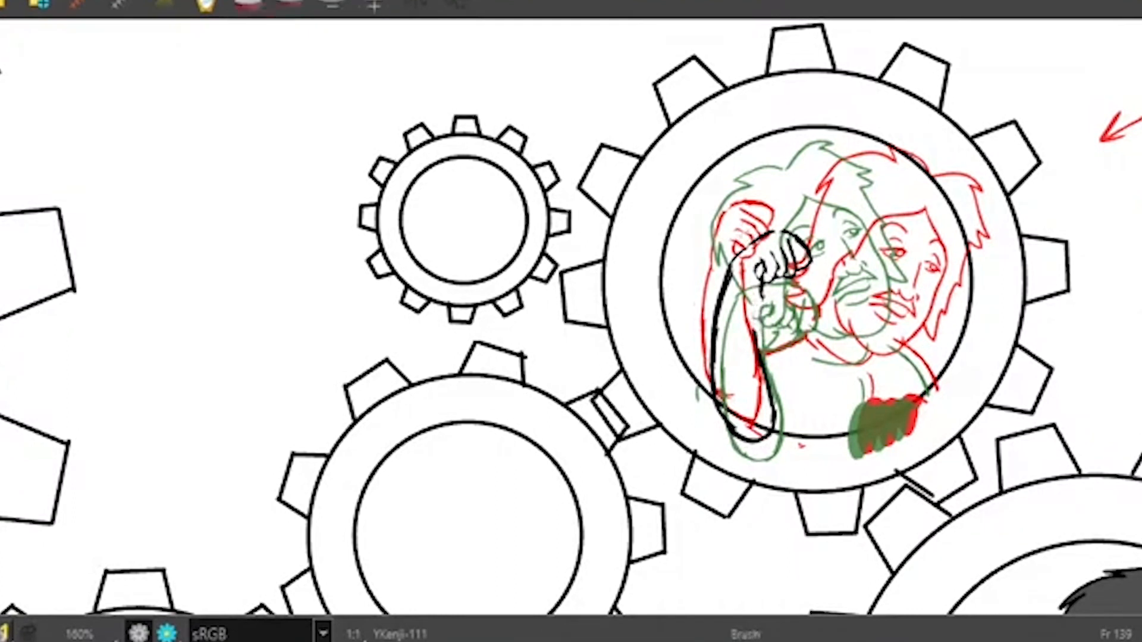
pyautogui.moveTo(766, 283); pyautogui.dragTo(752, 330)
pyautogui.moveTo(782, 229); pyautogui.dragTo(728, 265)
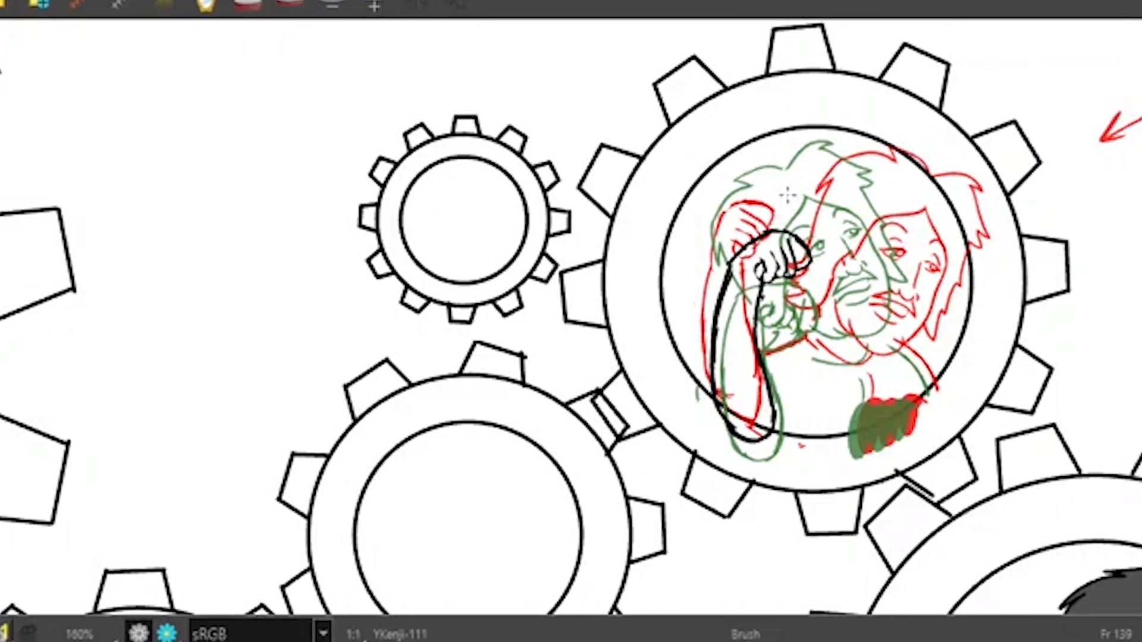
# Step: Turn off onion skin and flip between frames 138, 139 and 140 to check the new in-between arm
pyautogui.hotkey('alt', 'o')
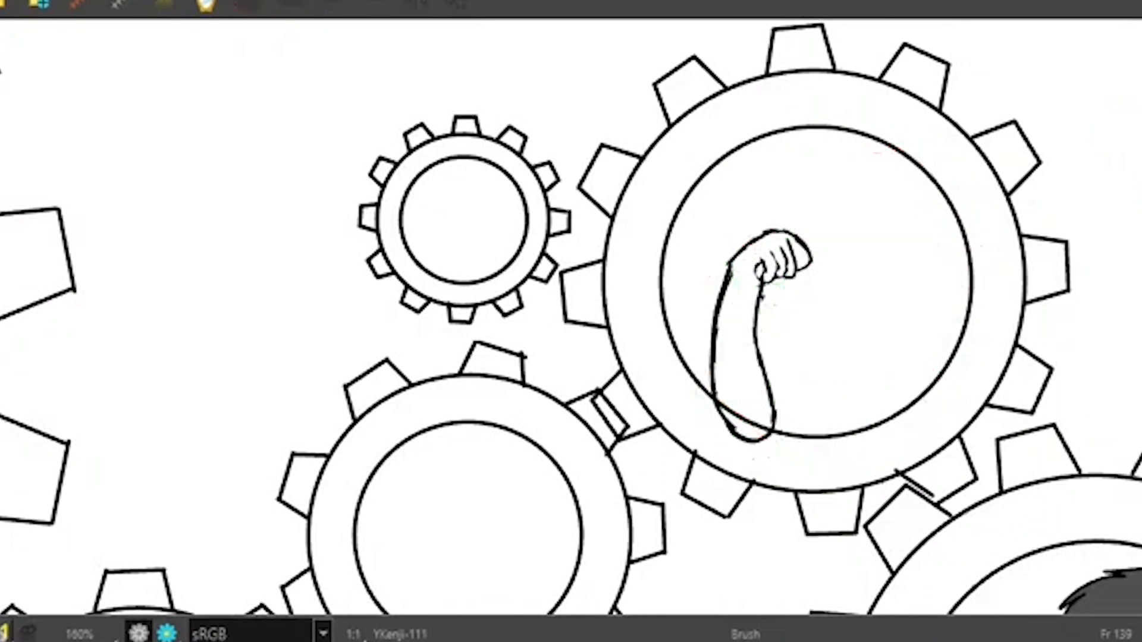
pyautogui.press(',')
pyautogui.press('.')
pyautogui.press(',')
pyautogui.press('.')
pyautogui.press('.')
pyautogui.press(',')
pyautogui.press(',')
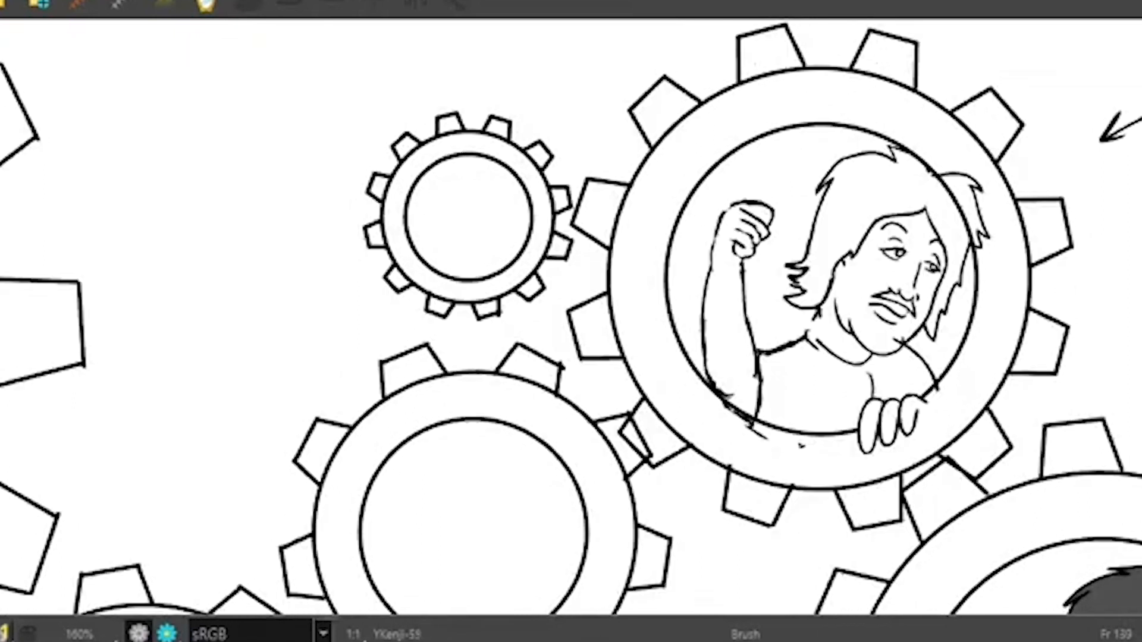
pyautogui.press('.')
pyautogui.press('.')
pyautogui.press(',')
pyautogui.press(',')
pyautogui.press('.')
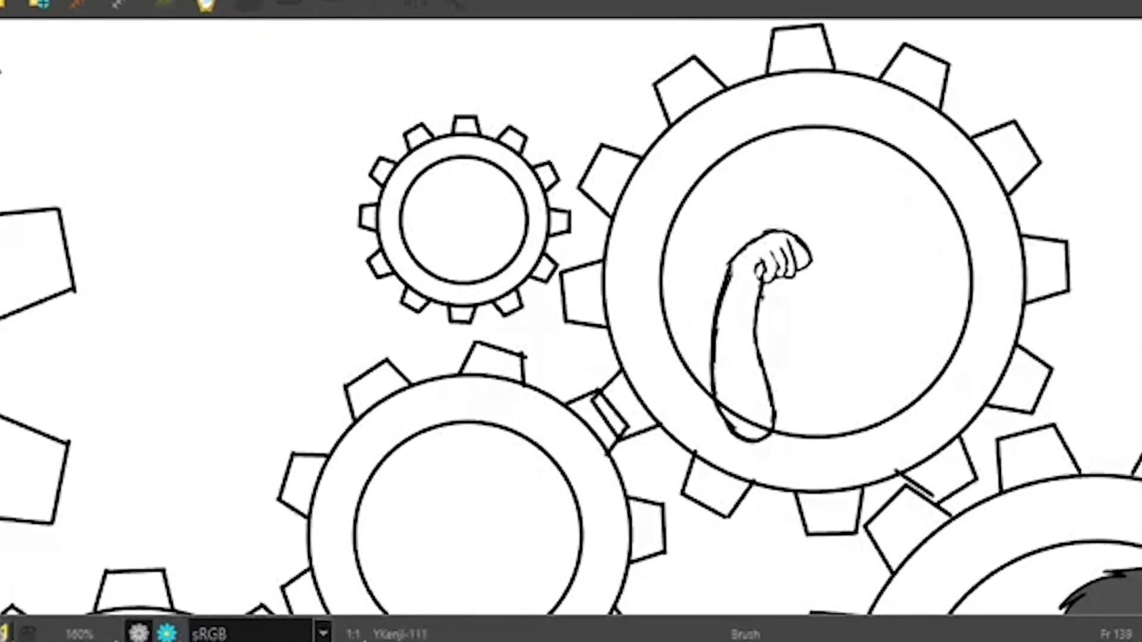
pyautogui.press('.')
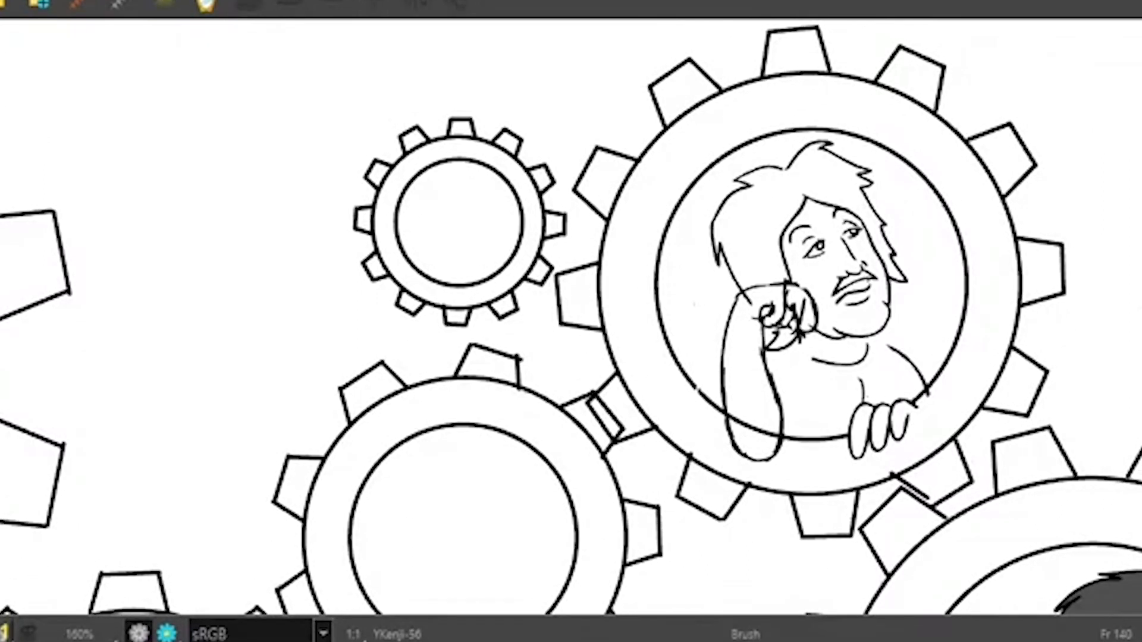
# Step: Flip repeatedly through frames 138 to 140 to judge how the arm in-between on frame 139 moves
pyautogui.press(',')
pyautogui.press(',')
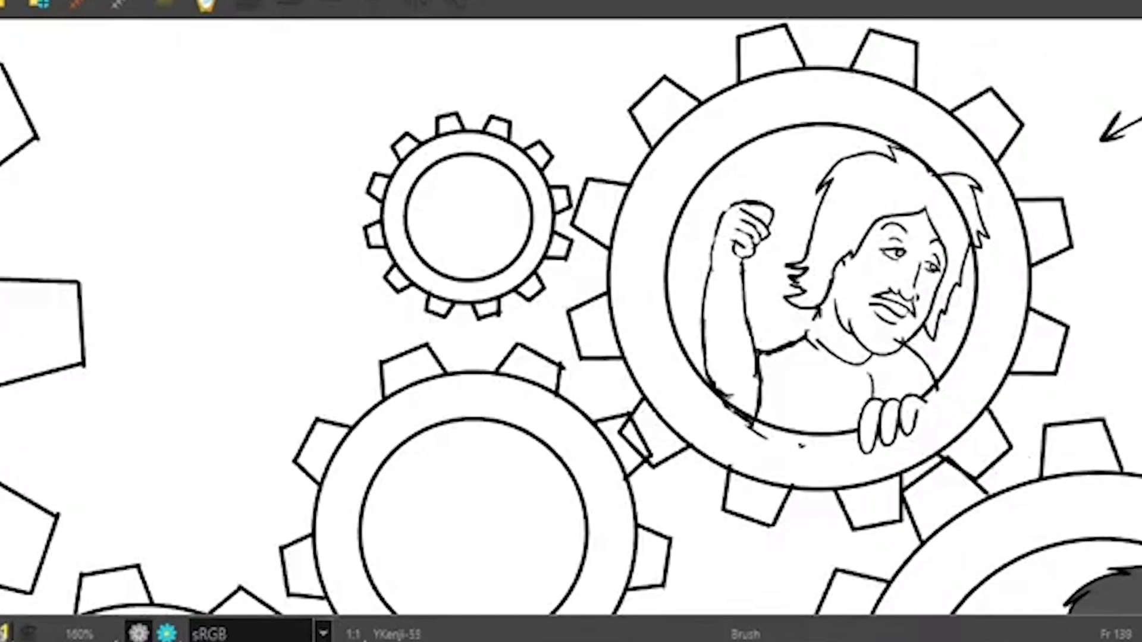
pyautogui.press('.')
pyautogui.press(',')
pyautogui.press('.')
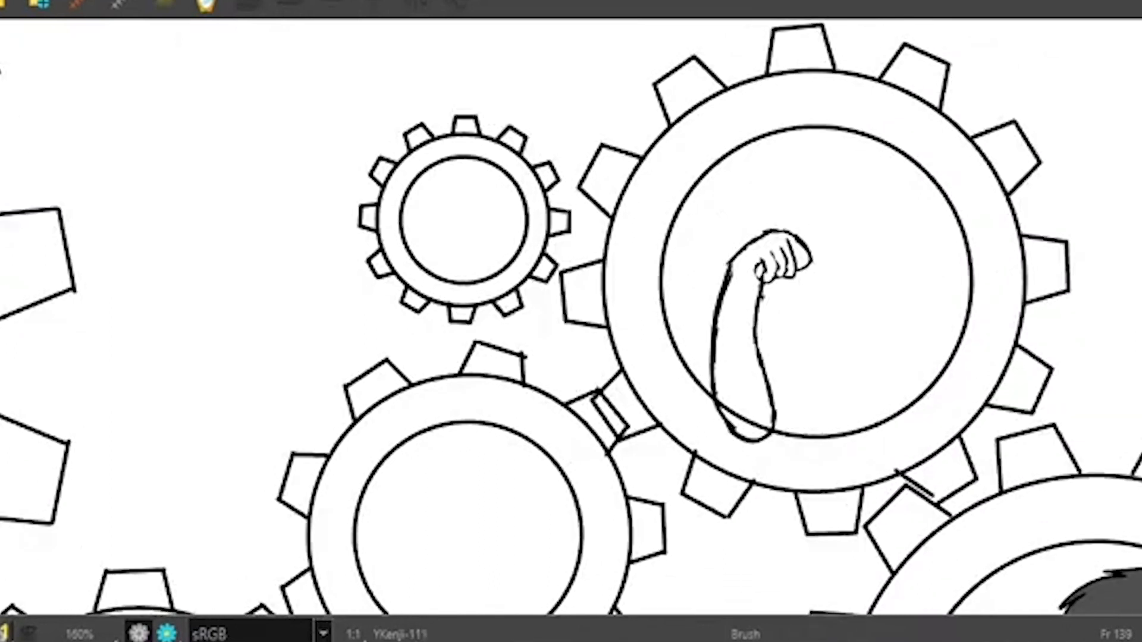
pyautogui.press('.')
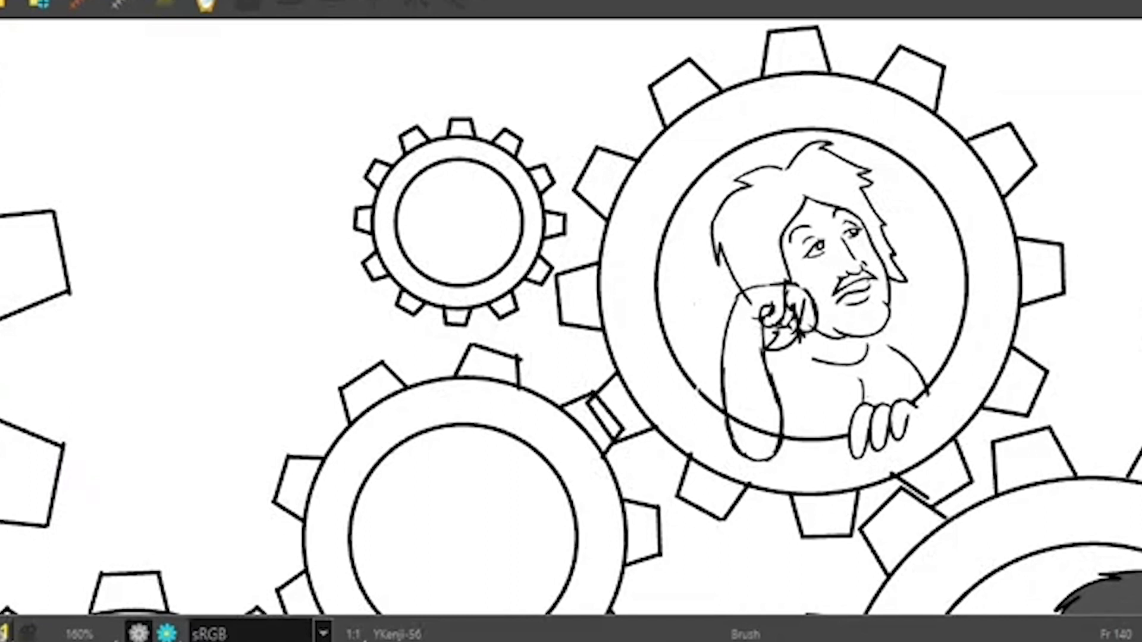
pyautogui.press(',')
pyautogui.press(',')
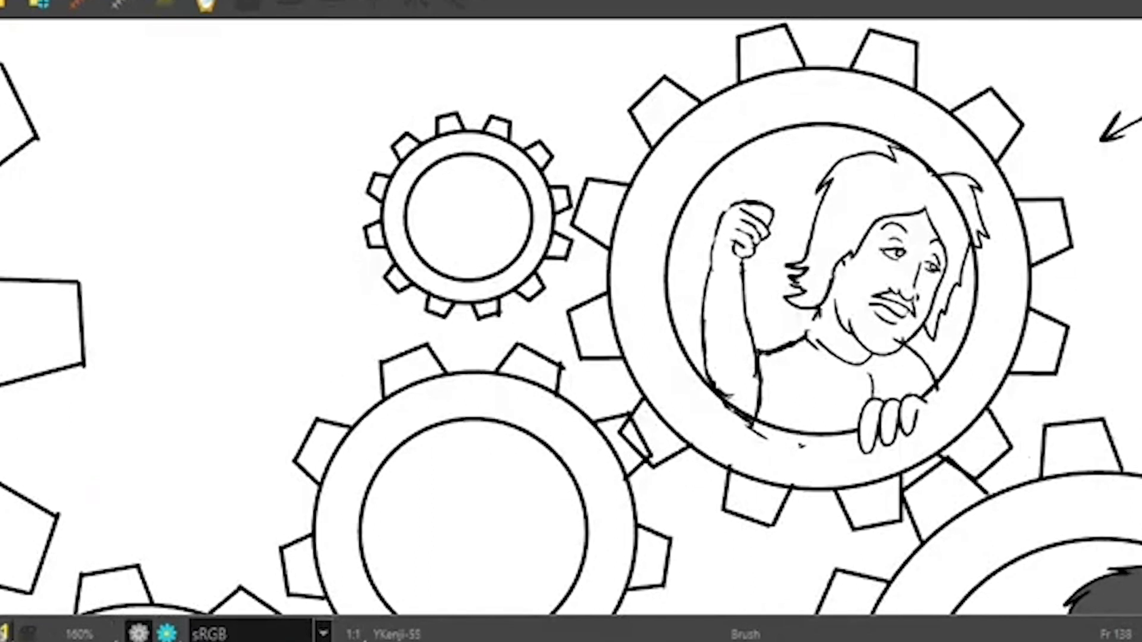
pyautogui.press('.')
pyautogui.press(',')
pyautogui.press('.')
pyautogui.press(',')
pyautogui.press(',')
pyautogui.press('.')
pyautogui.press('.')
pyautogui.press(',')
pyautogui.press('.')
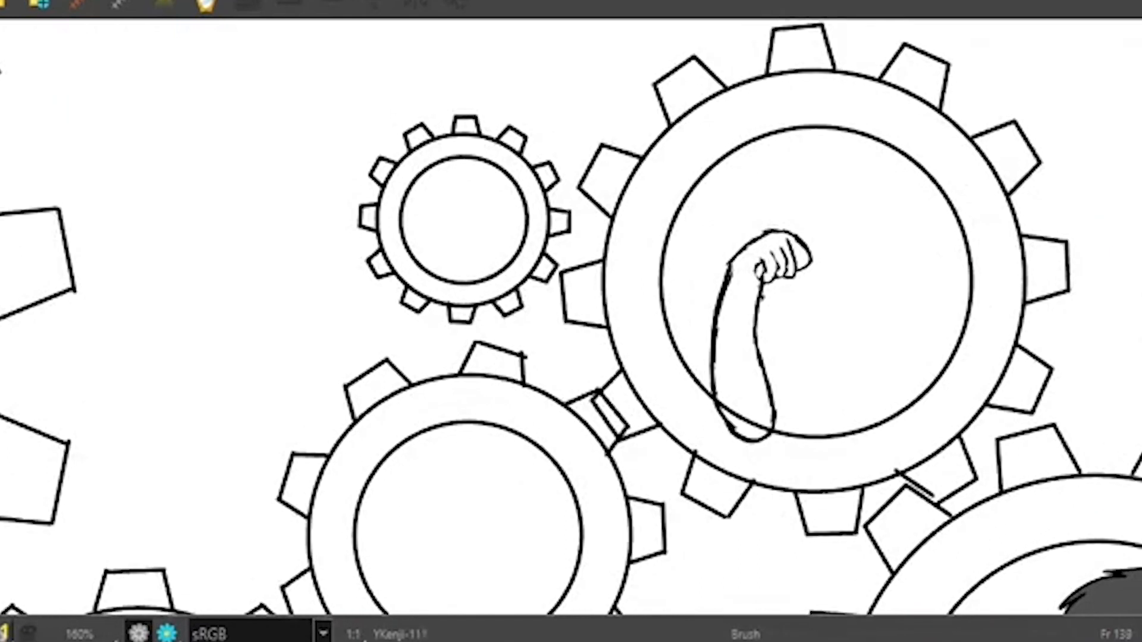
pyautogui.press(',')
pyautogui.press('.')
pyautogui.press(',')
pyautogui.press('.')
pyautogui.press(',')
pyautogui.press(',')
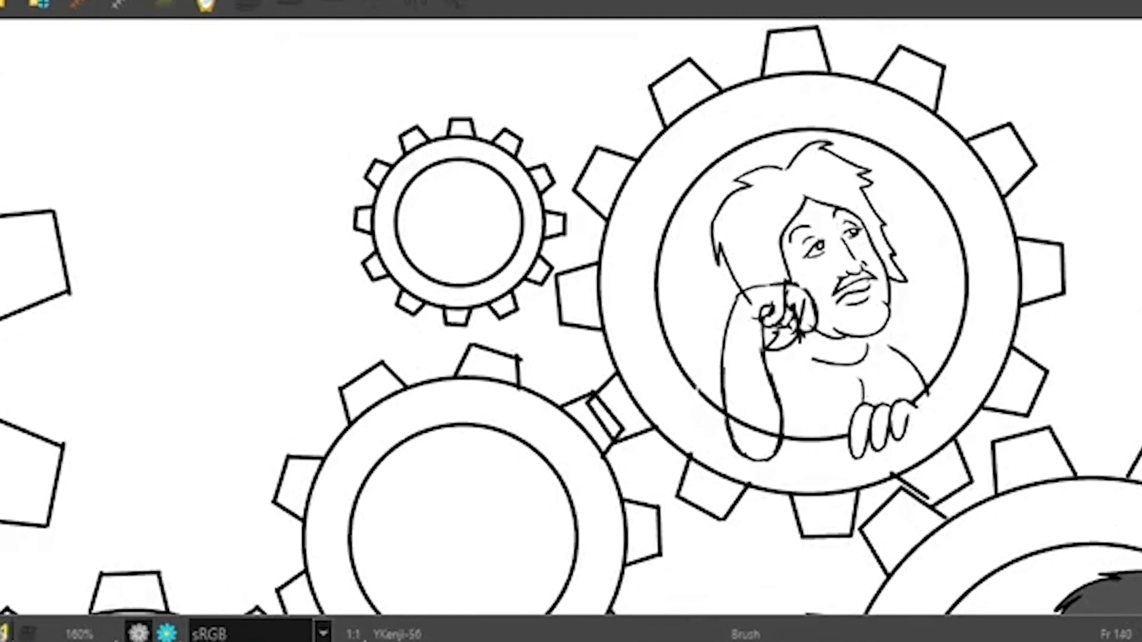
pyautogui.press('.')
pyautogui.press('.')
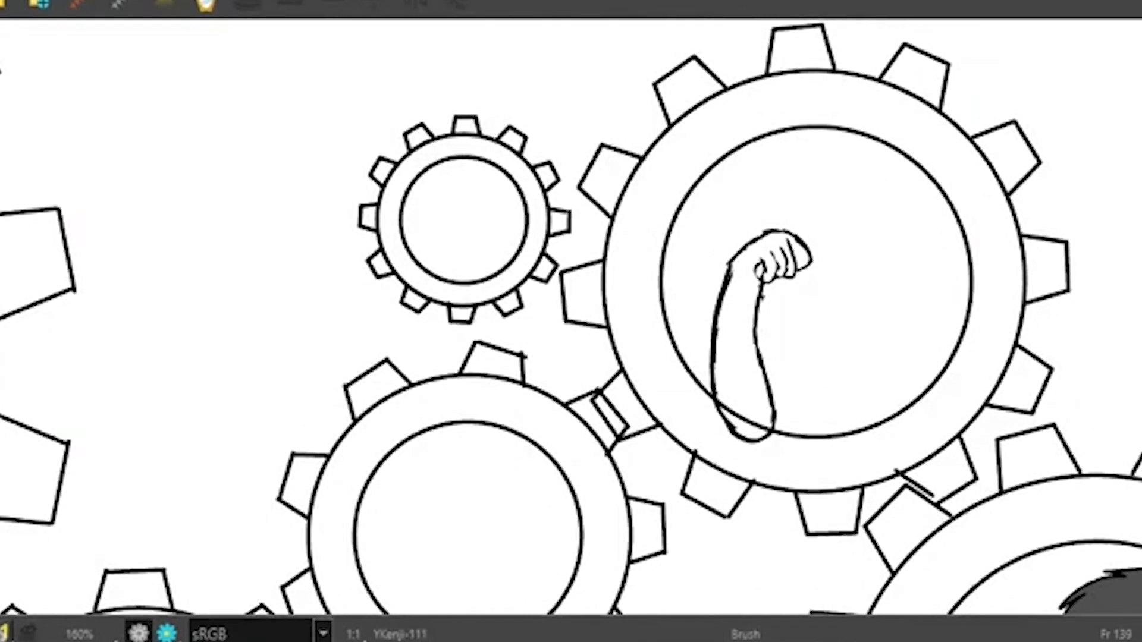
# Step: Copy the man's head and neckline from frame 138, paste them onto frame 139 and turn on onion skin
pyautogui.press(',')
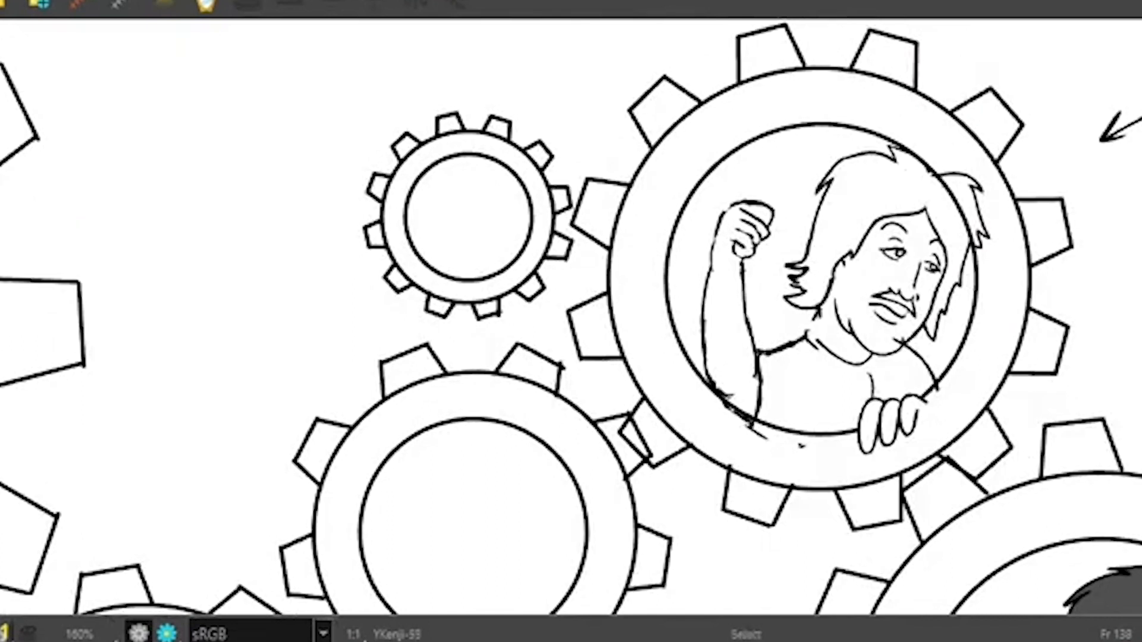
pyautogui.moveTo(1005, 226)
pyautogui.mouseDown()
pyautogui.moveTo(980, 146)
pyautogui.moveTo(937, 129)
pyautogui.moveTo(858, 142)
pyautogui.moveTo(796, 240)
pyautogui.moveTo(790, 286)
pyautogui.moveTo(844, 326)
pyautogui.moveTo(830, 345)
pyautogui.moveTo(857, 359)
pyautogui.moveTo(895, 345)
pyautogui.moveTo(899, 325)
pyautogui.moveTo(934, 328)
pyautogui.moveTo(972, 296)
pyautogui.moveTo(1001, 241)
pyautogui.mouseUp()
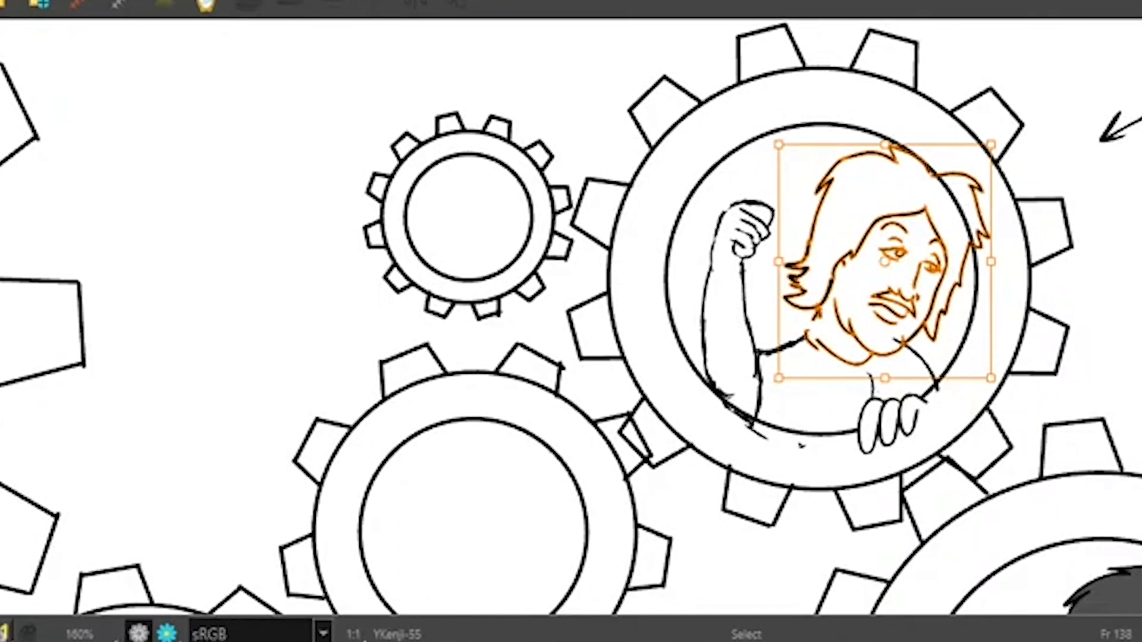
pyautogui.press('.')
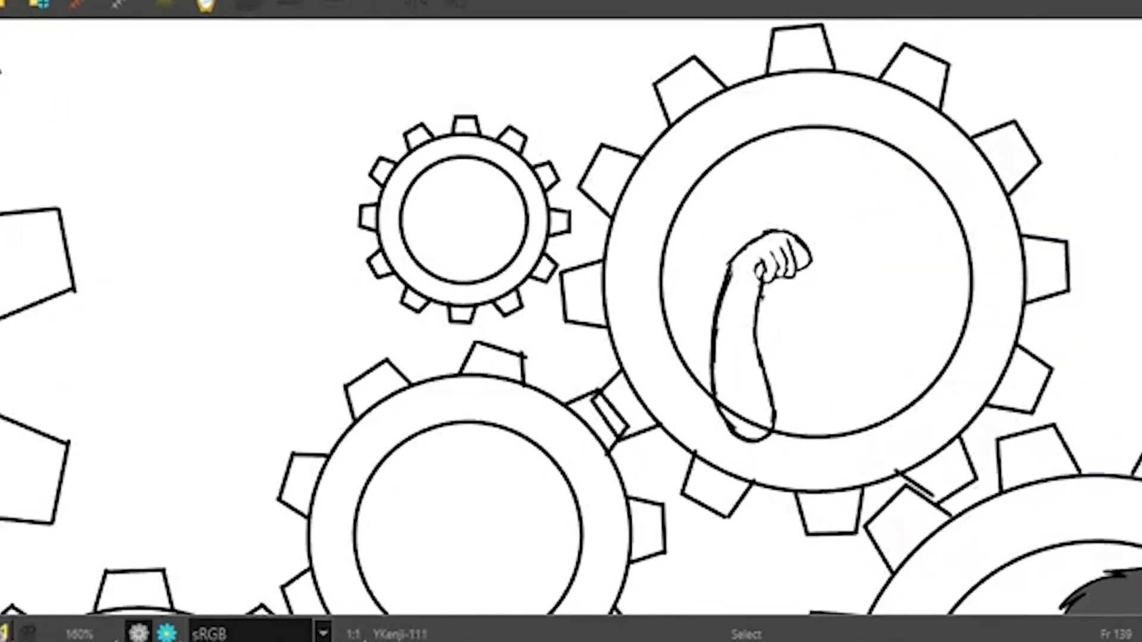
pyautogui.hotkey('ctrl', 'v')
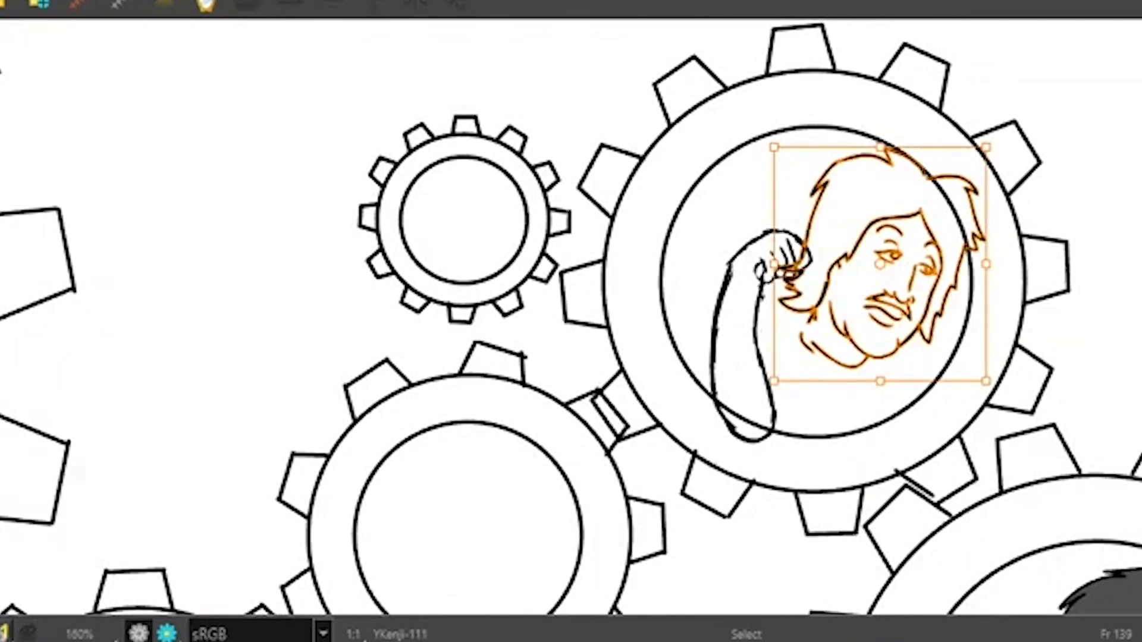
pyautogui.hotkey('alt', 'o')
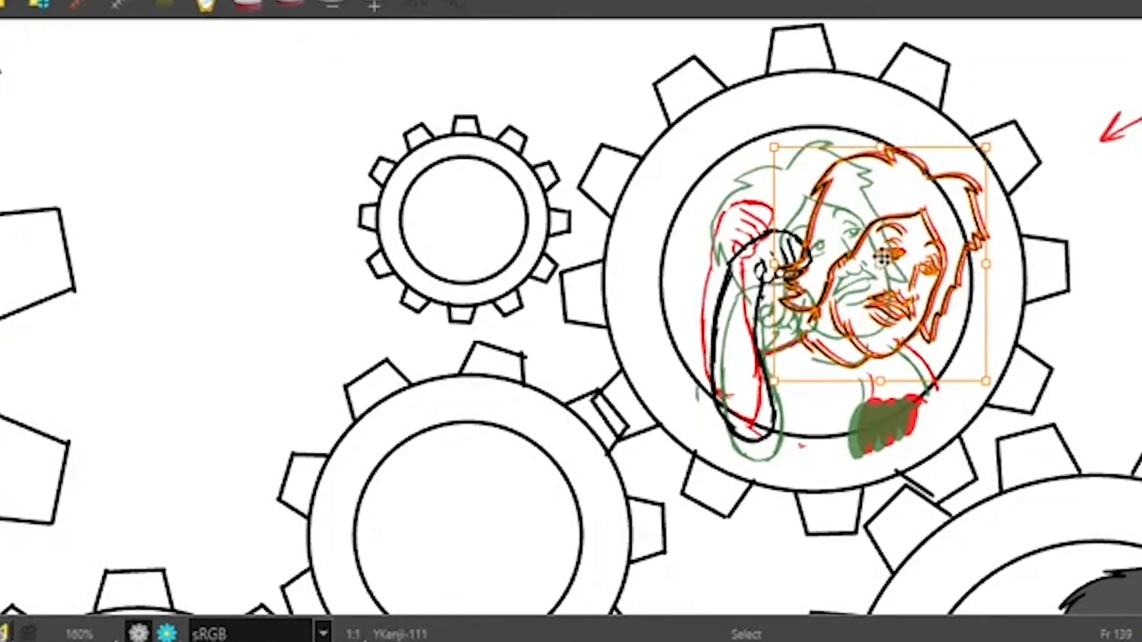
# Step: Reselect the pasted head without the neckline, set its pivot at the neck and rotate it counterclockwise between the two onion-skinned poses
pyautogui.press('Escape')
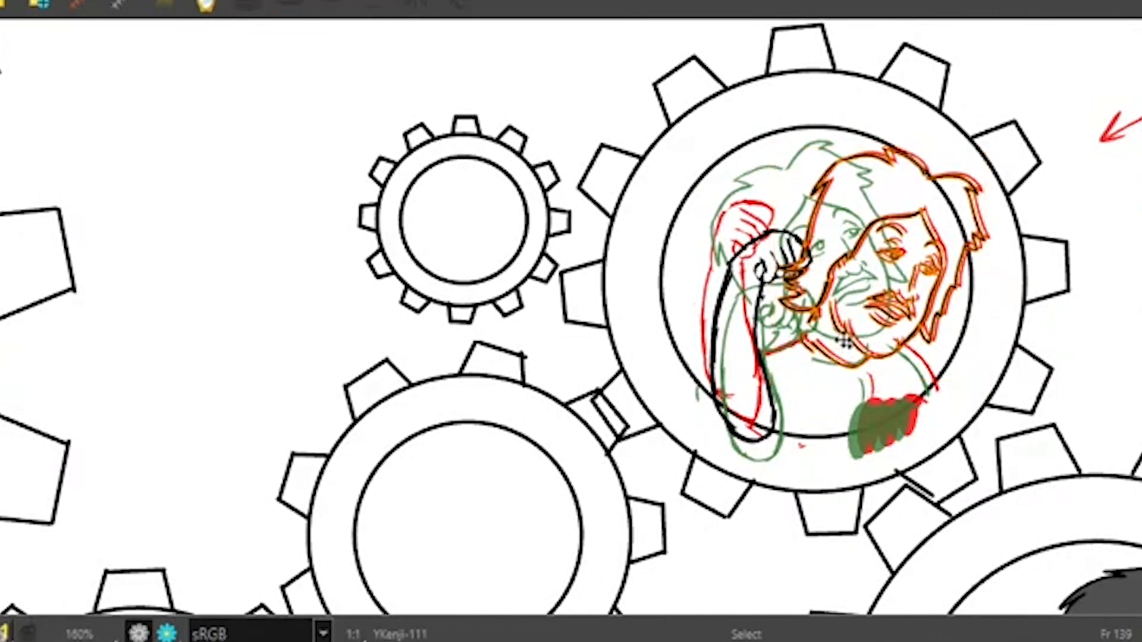
pyautogui.click(865, 313)
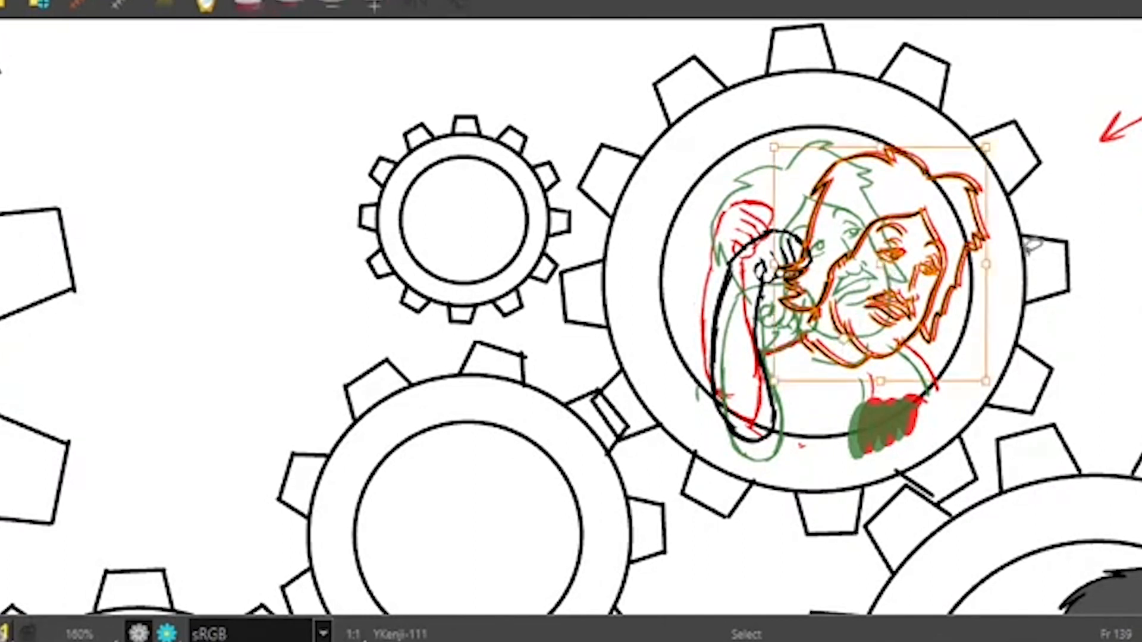
pyautogui.press('Escape')
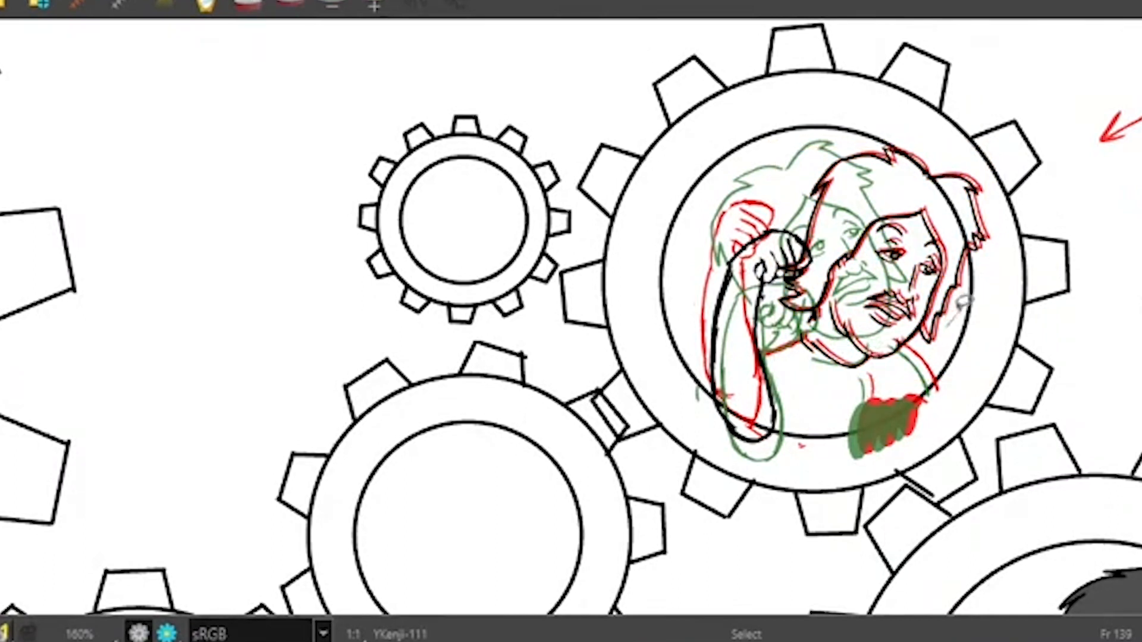
pyautogui.moveTo(962, 303)
pyautogui.mouseDown()
pyautogui.moveTo(993, 175)
pyautogui.moveTo(922, 138)
pyautogui.moveTo(821, 147)
pyautogui.moveTo(809, 204)
pyautogui.moveTo(827, 247)
pyautogui.moveTo(822, 275)
pyautogui.moveTo(795, 282)
pyautogui.moveTo(789, 300)
pyautogui.moveTo(889, 342)
pyautogui.moveTo(951, 318)
pyautogui.mouseUp()
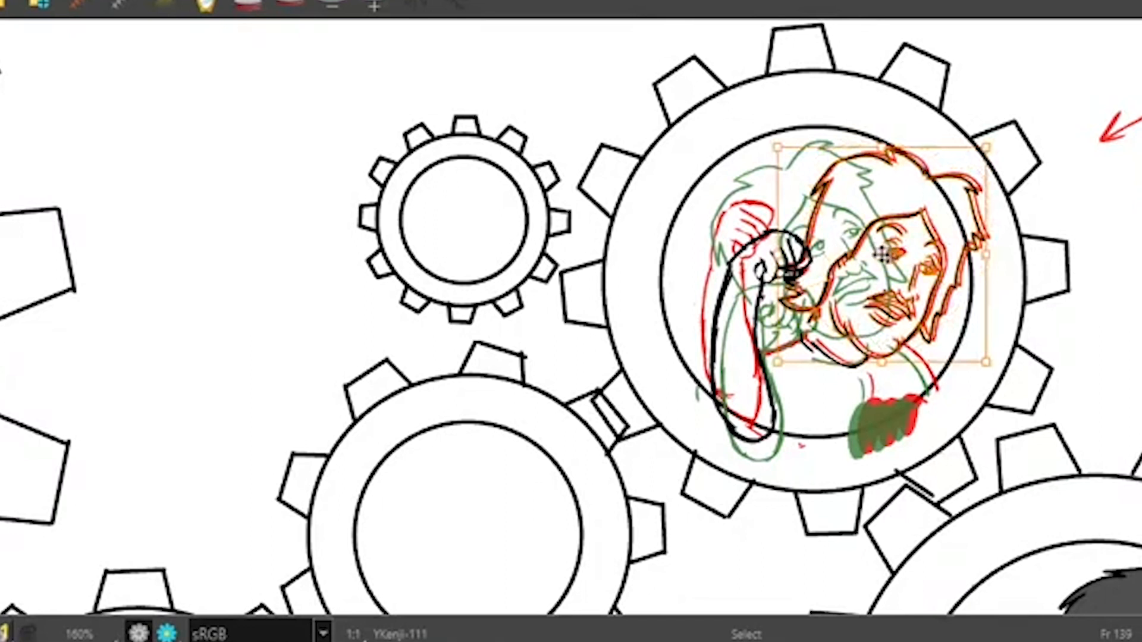
pyautogui.moveTo(885, 252); pyautogui.dragTo(850, 339)
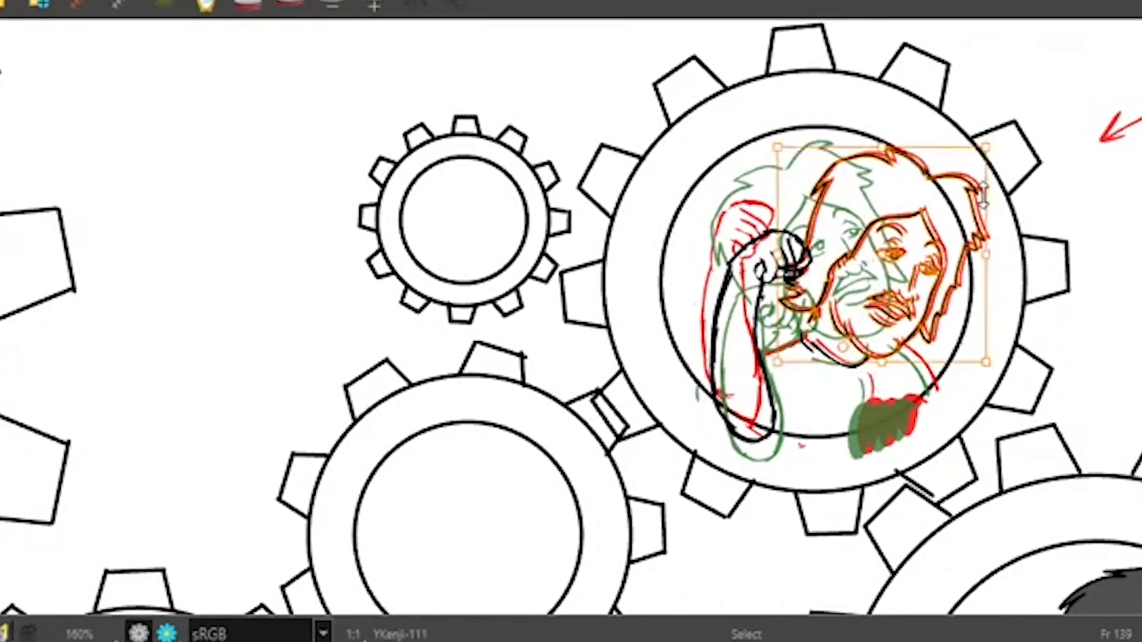
pyautogui.moveTo(1001, 150)
pyautogui.mouseDown()
pyautogui.moveTo(968, 123)
pyautogui.moveTo(933, 119)
pyautogui.mouseUp()
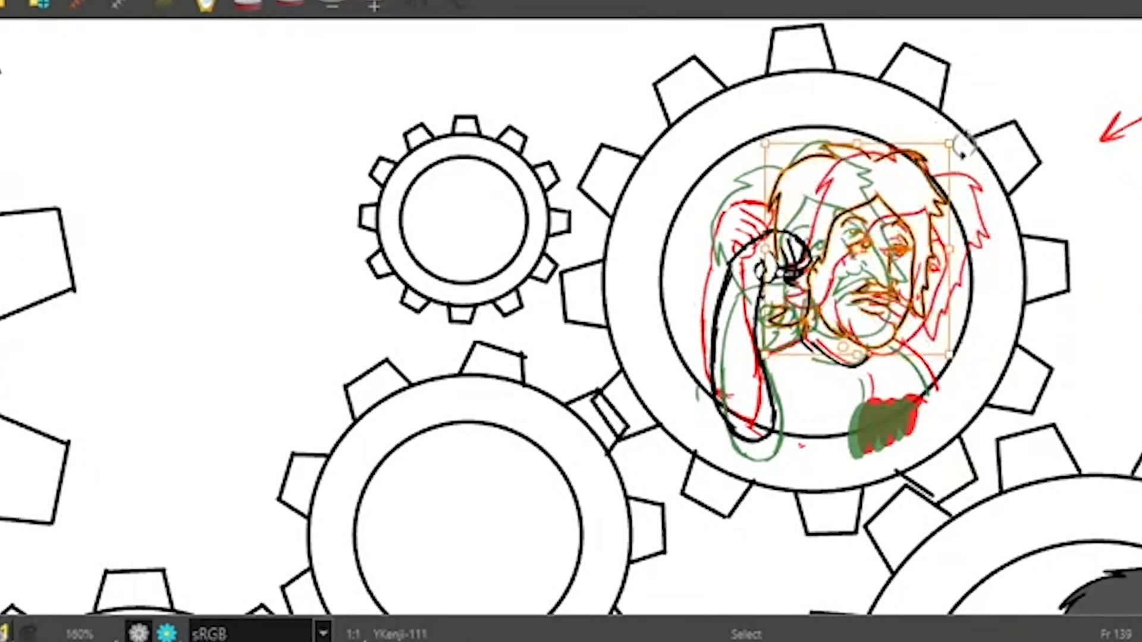
pyautogui.moveTo(961, 128)
pyautogui.mouseDown()
pyautogui.moveTo(938, 122)
pyautogui.moveTo(952, 138)
pyautogui.mouseUp()
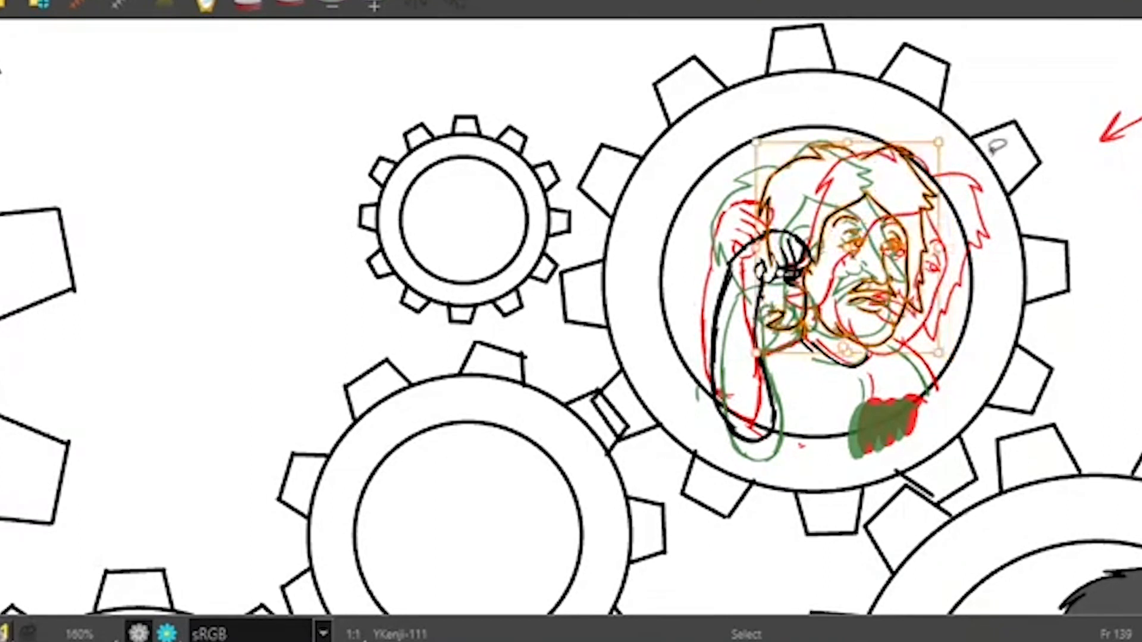
pyautogui.click(1024, 149)
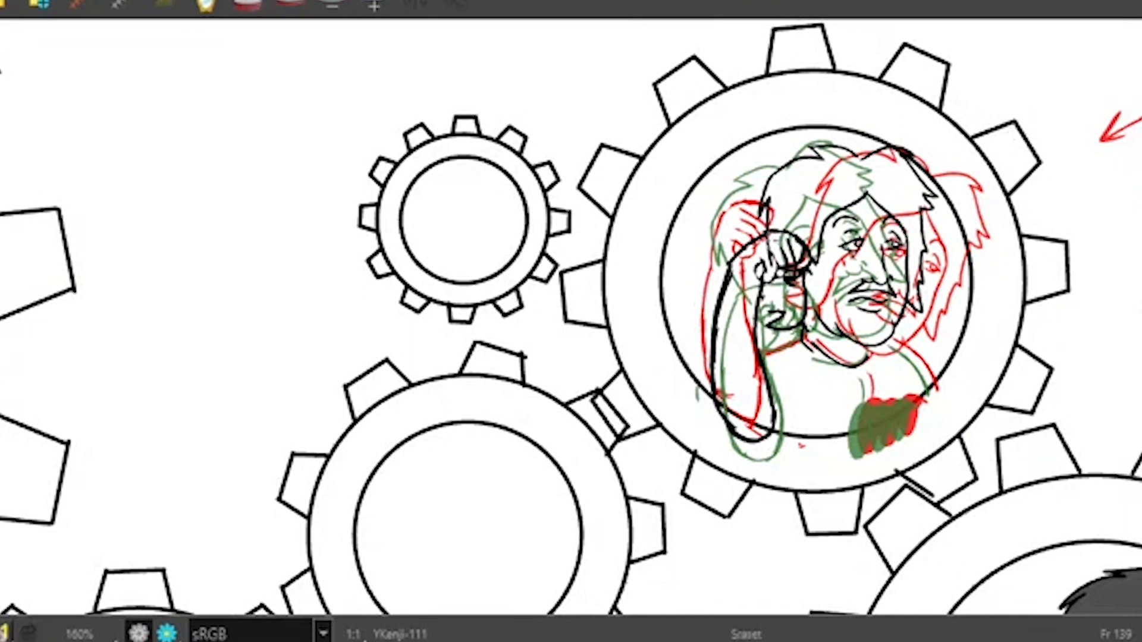
# Step: Erase the hair lines overlapping the fist on frame 139 and draw the shoulders and chest line with the Brush
pyautogui.moveTo(770, 252)
pyautogui.mouseDown()
pyautogui.moveTo(792, 206)
pyautogui.moveTo(806, 254)
pyautogui.mouseUp()
pyautogui.moveTo(791, 272); pyautogui.dragTo(803, 264)
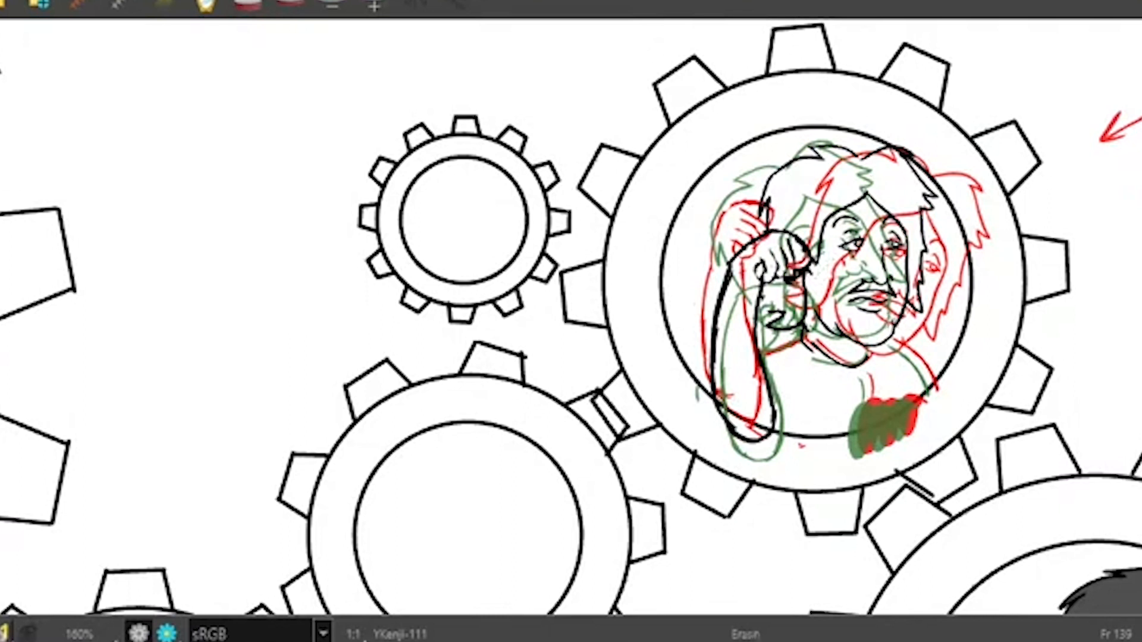
pyautogui.hotkey('alt', 'b')
pyautogui.moveTo(929, 384)
pyautogui.mouseDown()
pyautogui.moveTo(888, 344)
pyautogui.moveTo(912, 356)
pyautogui.moveTo(871, 337)
pyautogui.moveTo(803, 333)
pyautogui.moveTo(870, 399)
pyautogui.moveTo(870, 377)
pyautogui.moveTo(866, 390)
pyautogui.mouseUp()
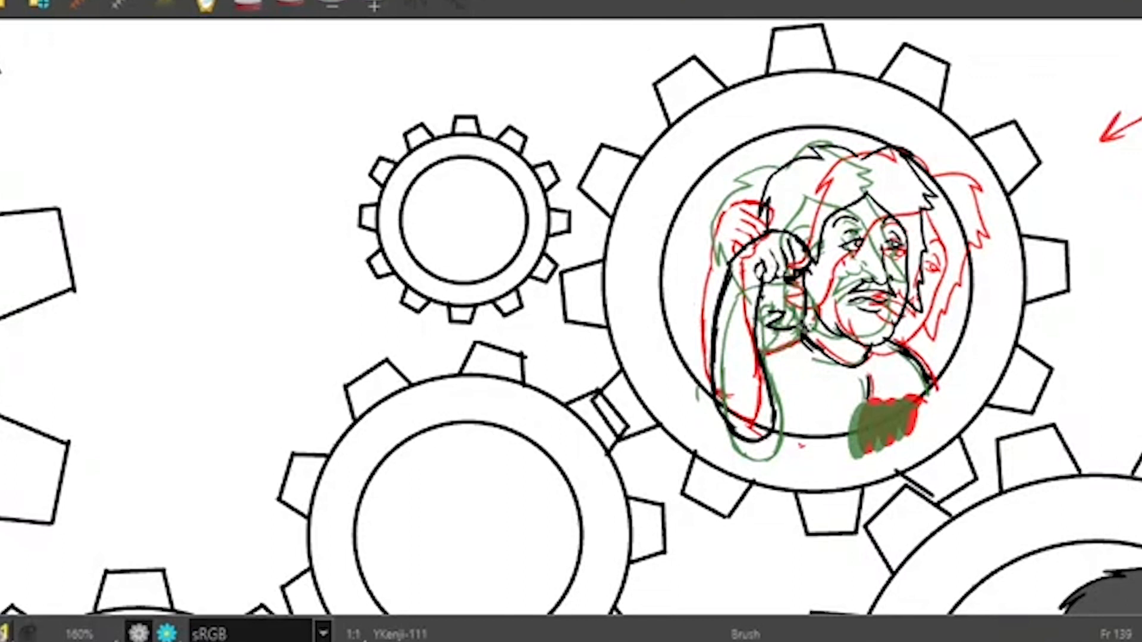
pyautogui.press('g')
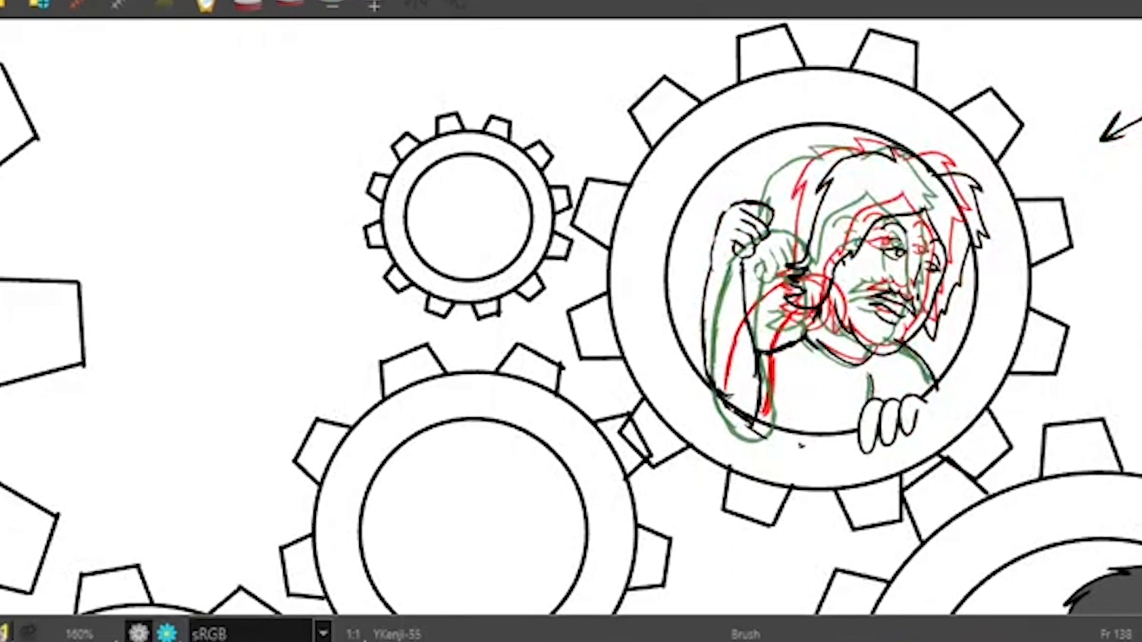
pyautogui.press('g')
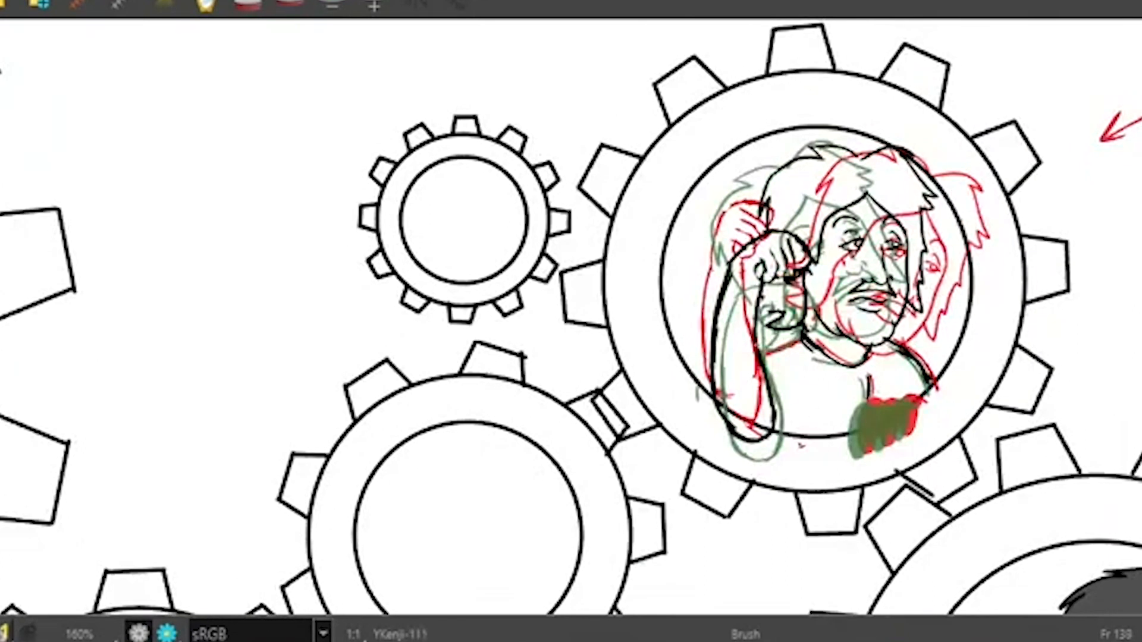
pyautogui.moveTo(761, 346); pyautogui.dragTo(800, 334)
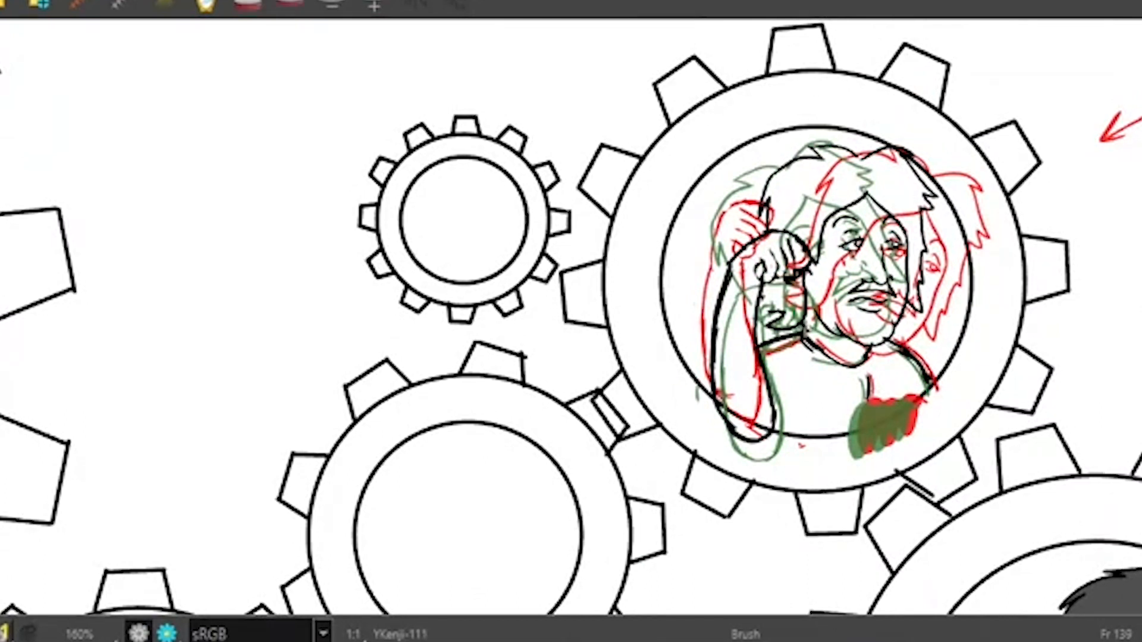
# Step: Turn off onion skin and flip through frames 138 to 140 to check the combined head and arm in-between
pyautogui.press(',')
pyautogui.press('.')
pyautogui.hotkey('alt', 'o')
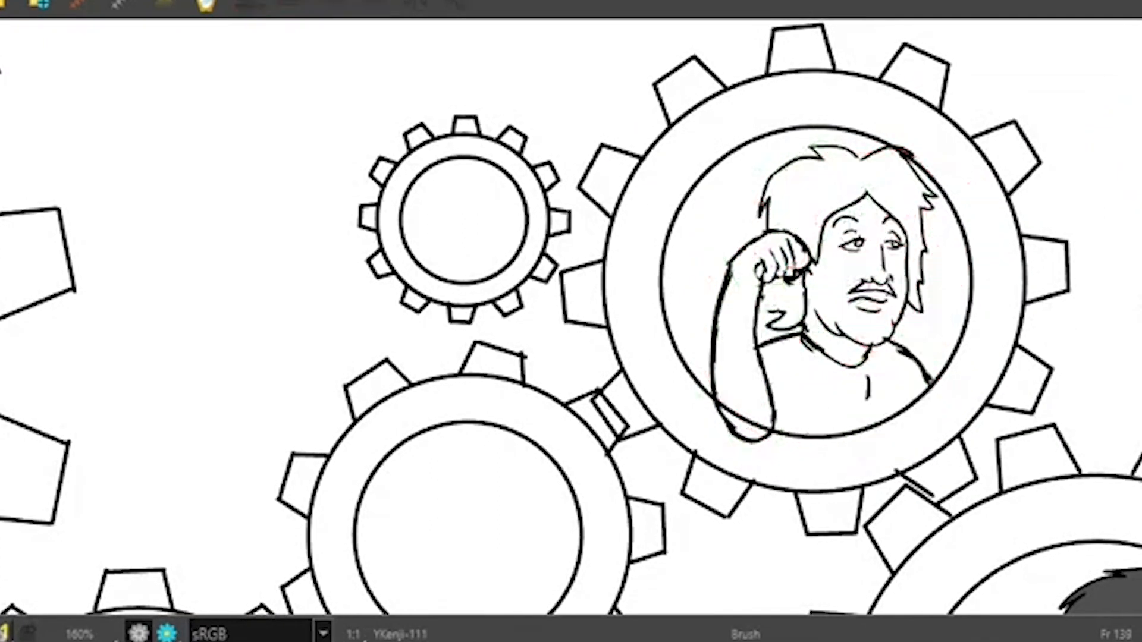
pyautogui.press(',')
pyautogui.press('.')
pyautogui.press('.')
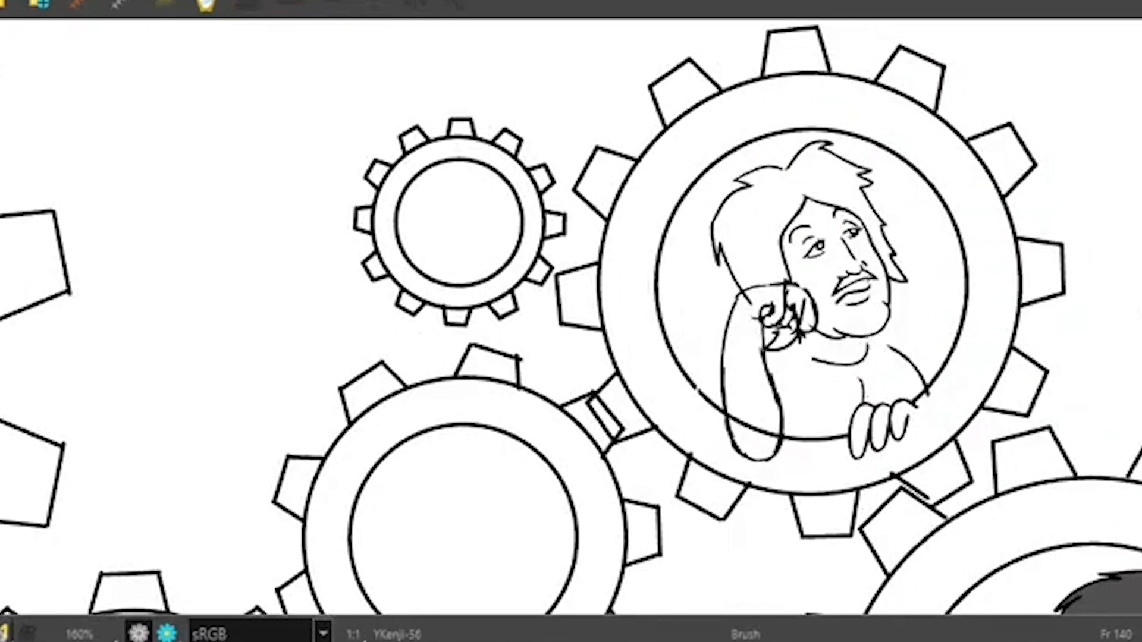
pyautogui.press(',')
pyautogui.press(',')
pyautogui.press('.')
pyautogui.press('.')
pyautogui.press(',')
pyautogui.press(',')
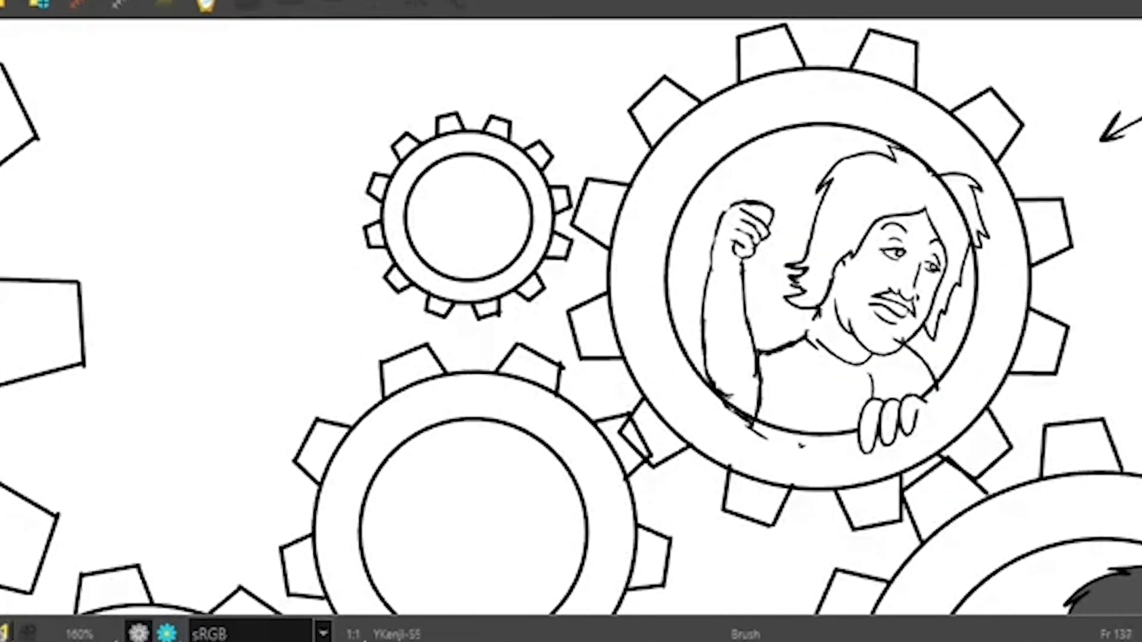
pyautogui.press('.')
pyautogui.press('.')
pyautogui.press(',')
pyautogui.press(',')
pyautogui.press('.')
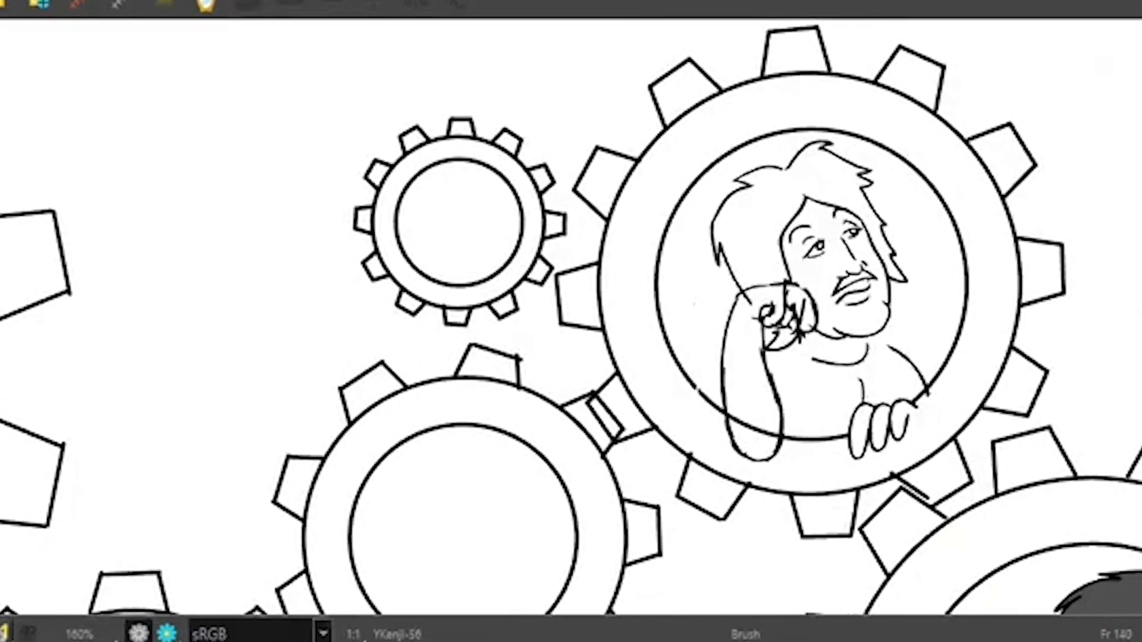
pyautogui.press(',')
pyautogui.press('.')
pyautogui.press(',')
pyautogui.press('.')
# Step: Complete the neckline and shoulder lines on frame 140 with the Brush and erase the stray lines crossing the fist
pyautogui.moveTo(817, 360)
pyautogui.mouseDown()
pyautogui.moveTo(796, 337)
pyautogui.moveTo(760, 364)
pyautogui.moveTo(794, 347)
pyautogui.mouseUp()
pyautogui.hotkey('alt', 'e')
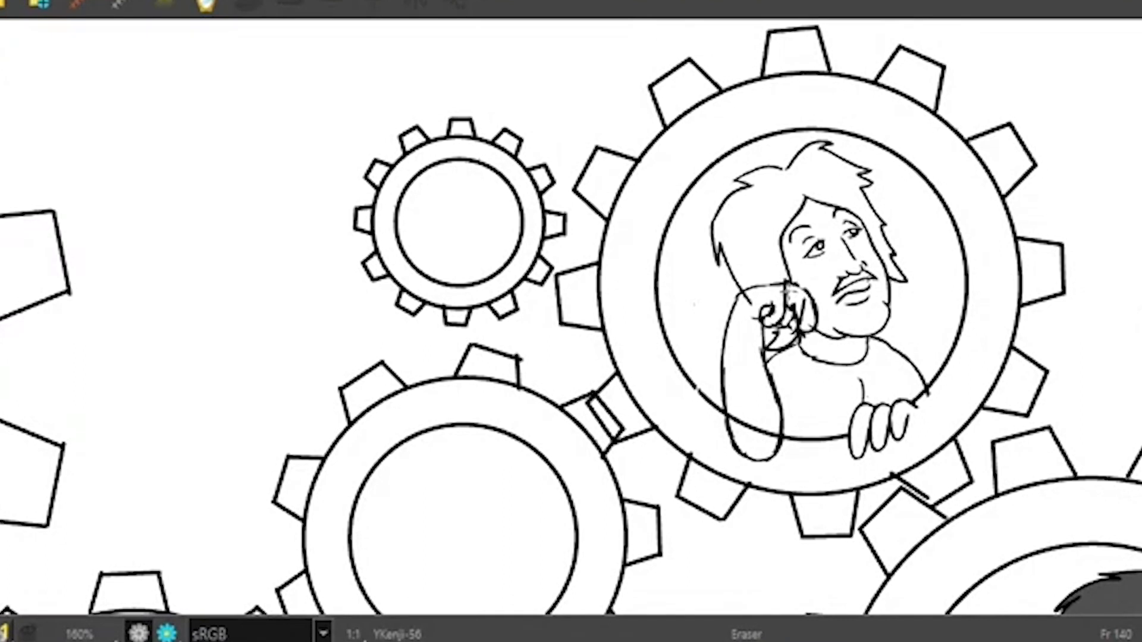
pyautogui.moveTo(783, 295); pyautogui.dragTo(790, 283)
pyautogui.moveTo(810, 305); pyautogui.dragTo(805, 304)
pyautogui.moveTo(791, 309)
pyautogui.mouseDown()
pyautogui.moveTo(803, 312)
pyautogui.moveTo(804, 336)
pyautogui.moveTo(805, 316)
pyautogui.mouseUp()
# Step: Review frames 137 to 140 and clear the YKenji drawing from frame 140
pyautogui.press(',')
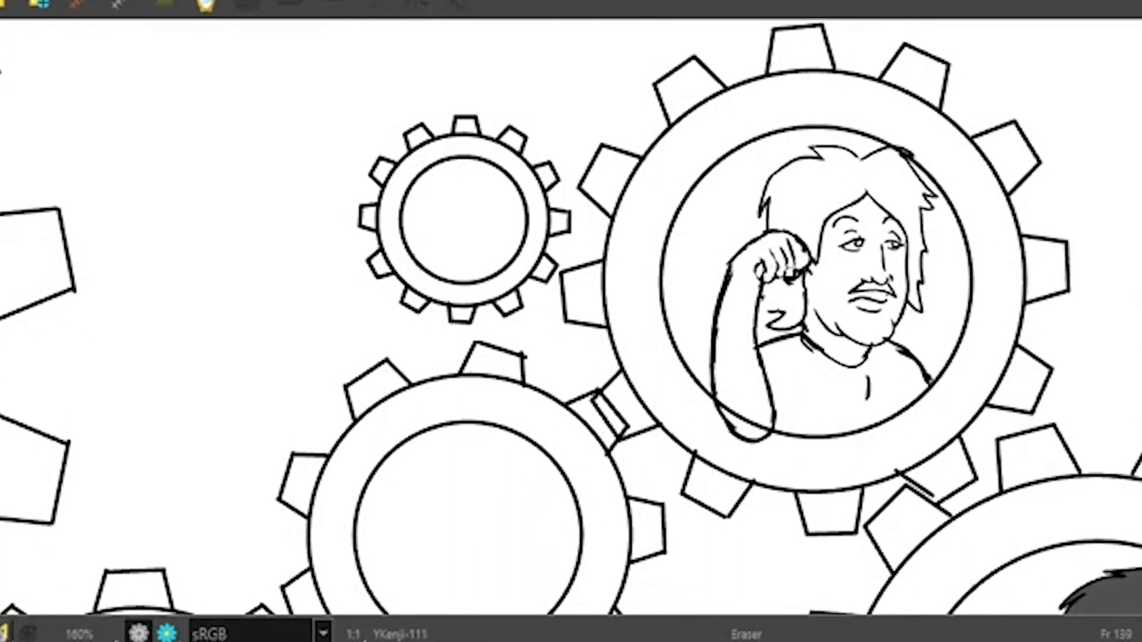
pyautogui.press(',')
pyautogui.press(',')
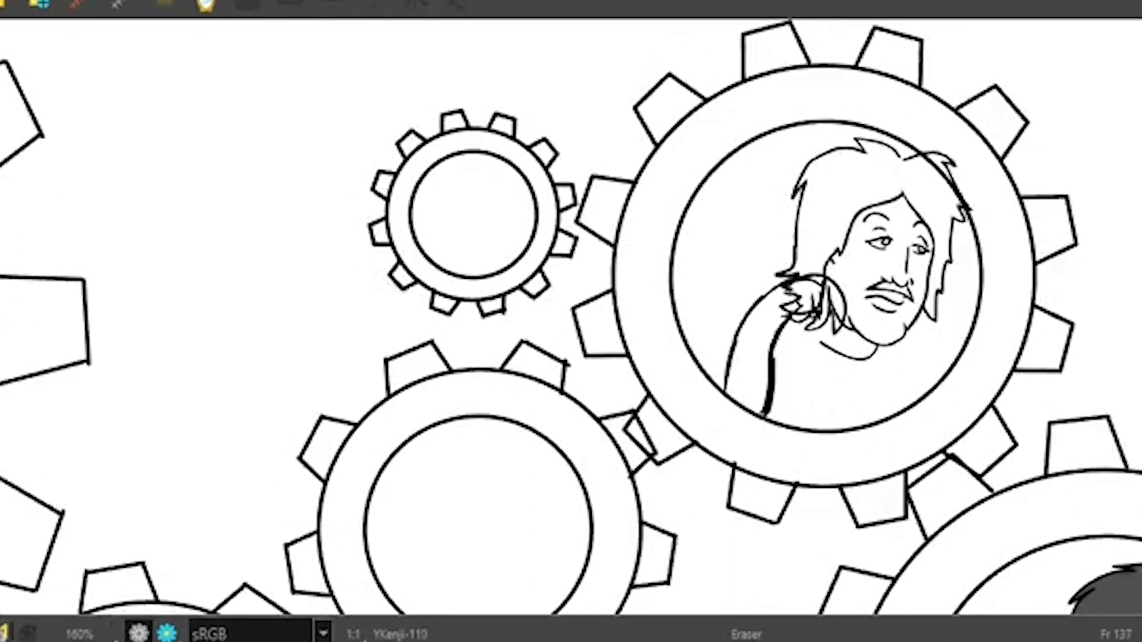
pyautogui.press(',')
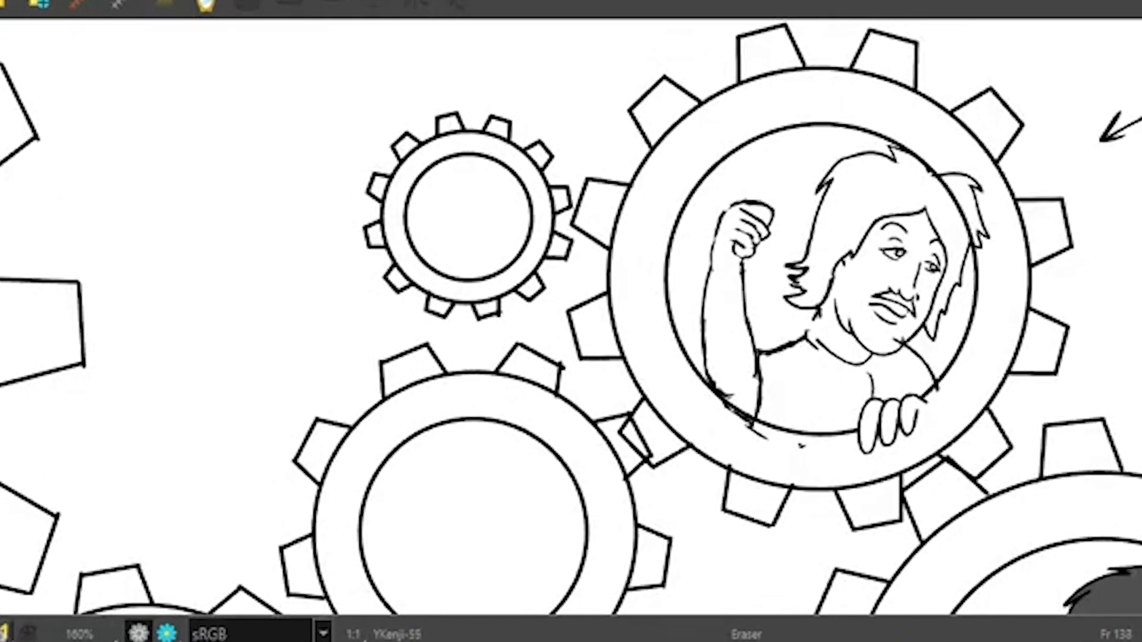
pyautogui.press('.')
pyautogui.press('.')
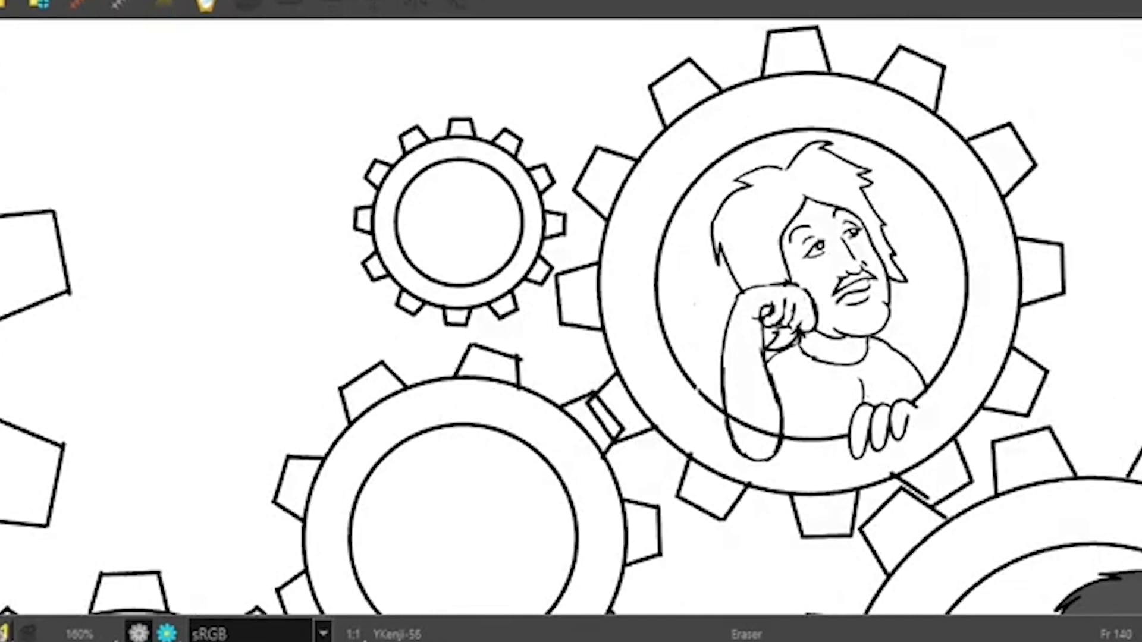
pyautogui.press('Delete')
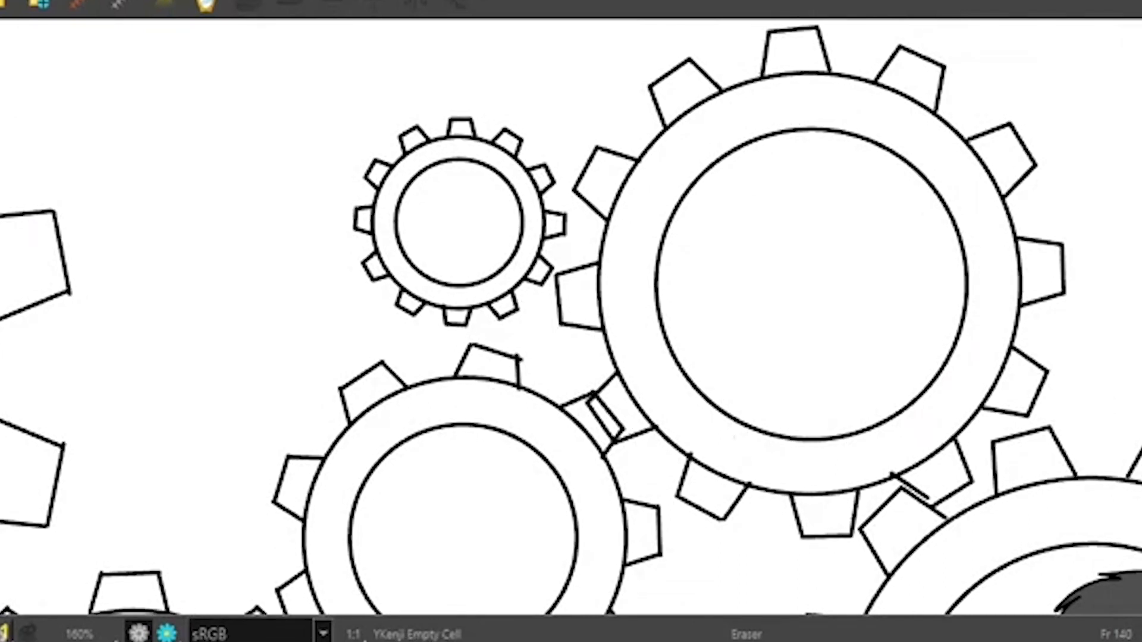
# Step: Copy the bent arm and fist from the YKenji drawing on frame 141 and paste it into the empty frame 140
pyautogui.press(',')
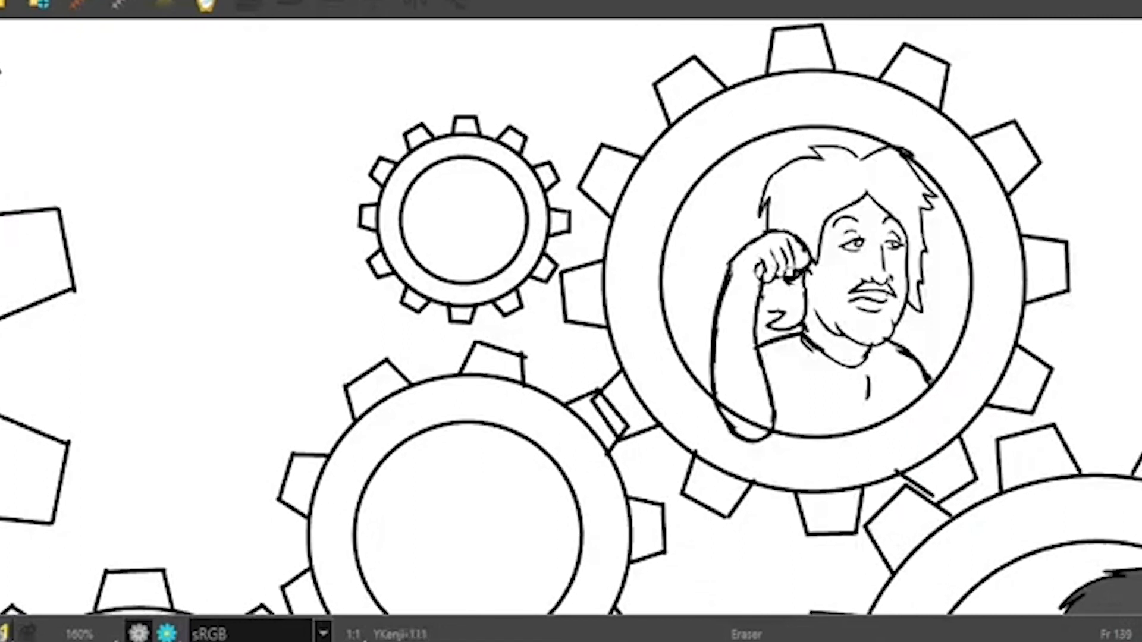
pyautogui.press('.')
pyautogui.press('.')
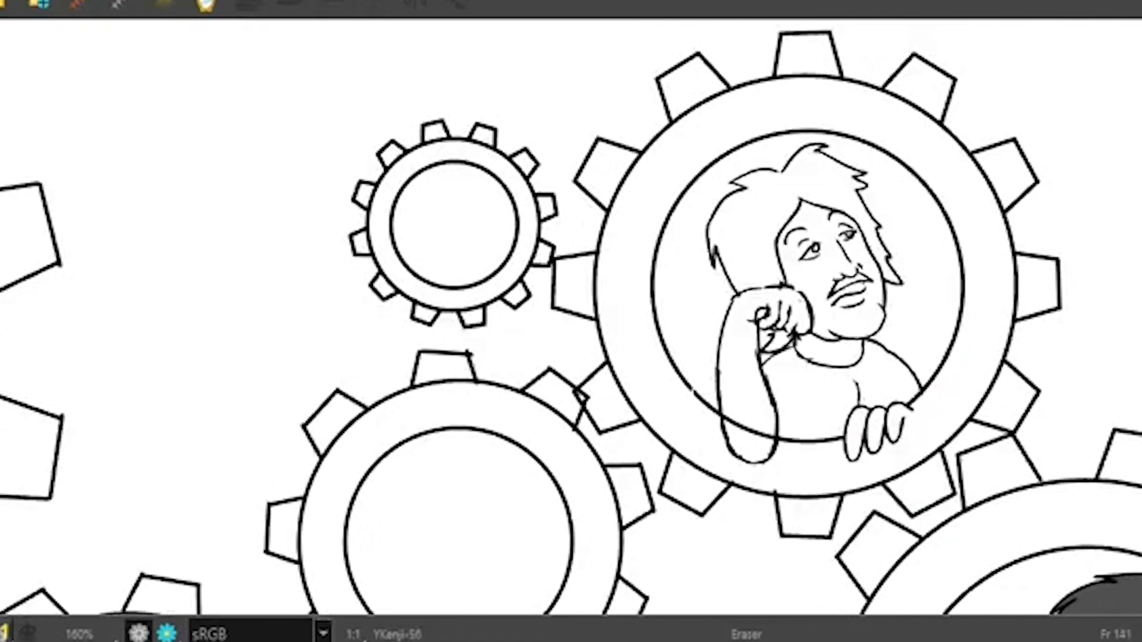
pyautogui.press(',')
pyautogui.press(',')
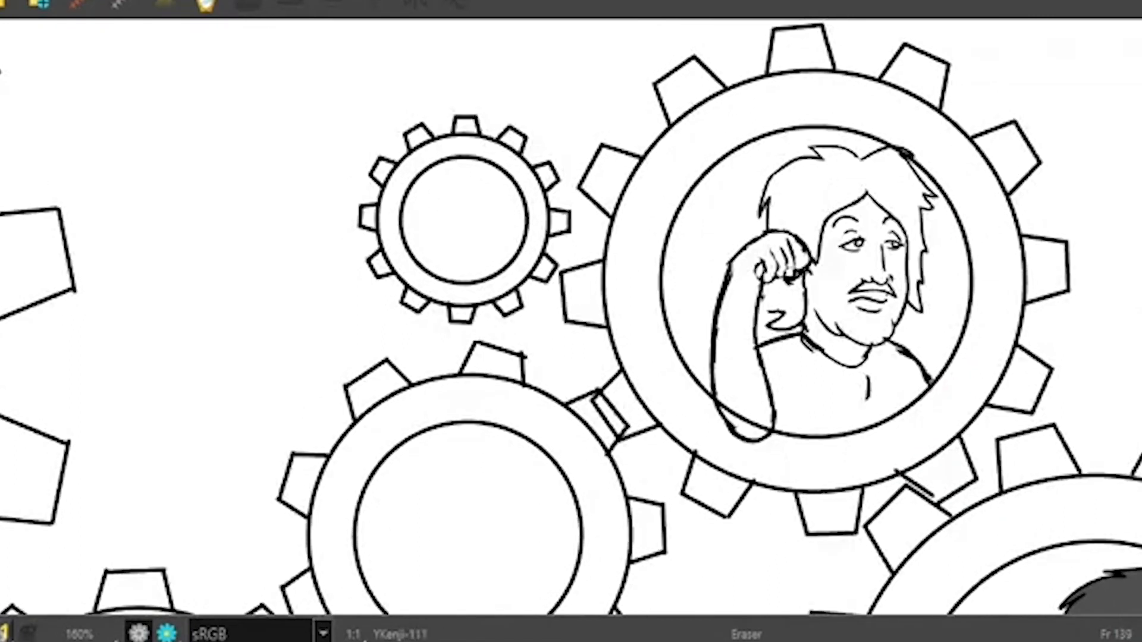
pyautogui.press('.')
pyautogui.press('.')
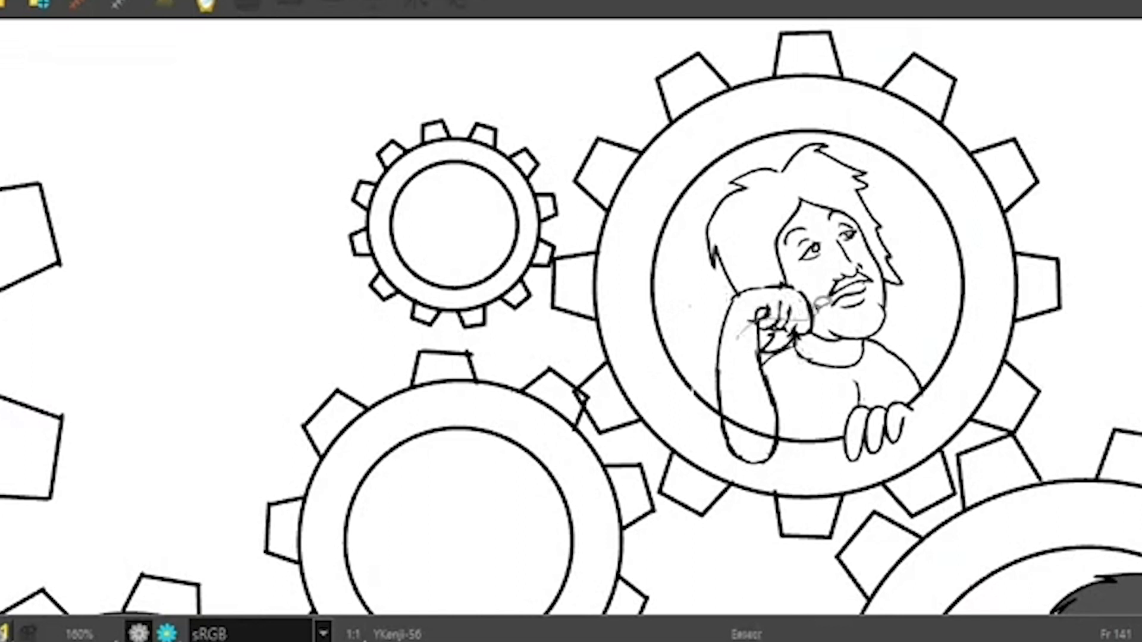
pyautogui.press('s')
pyautogui.moveTo(812, 304)
pyautogui.mouseDown()
pyautogui.moveTo(768, 281)
pyautogui.moveTo(730, 295)
pyautogui.moveTo(714, 371)
pyautogui.moveTo(750, 467)
pyautogui.moveTo(786, 396)
pyautogui.moveTo(751, 357)
pyautogui.moveTo(777, 307)
pyautogui.mouseUp()
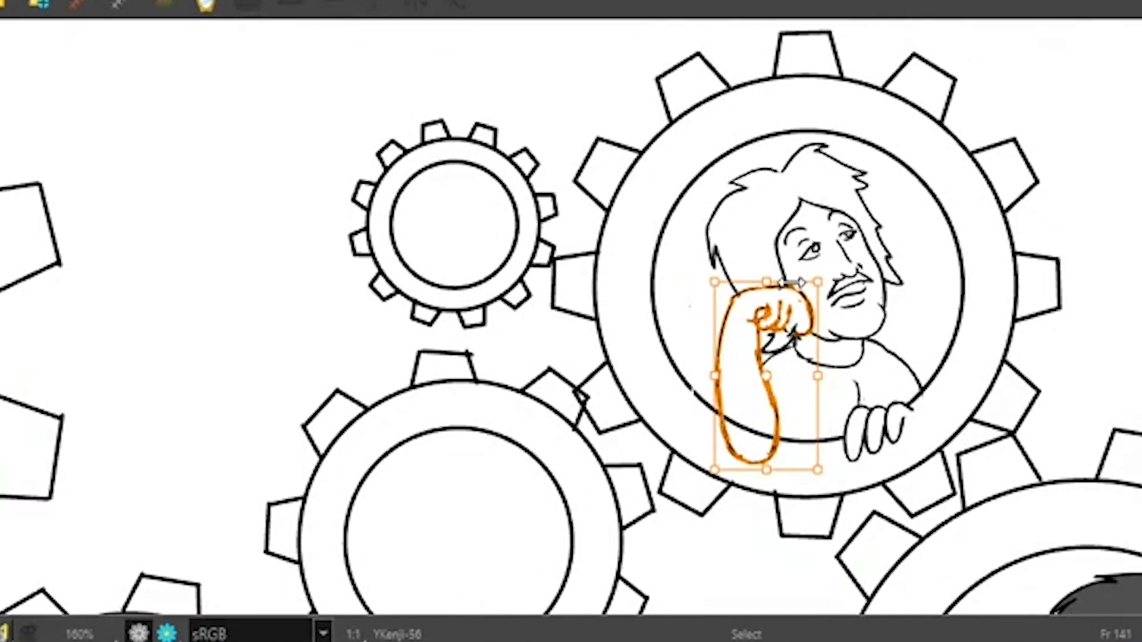
pyautogui.press(',')
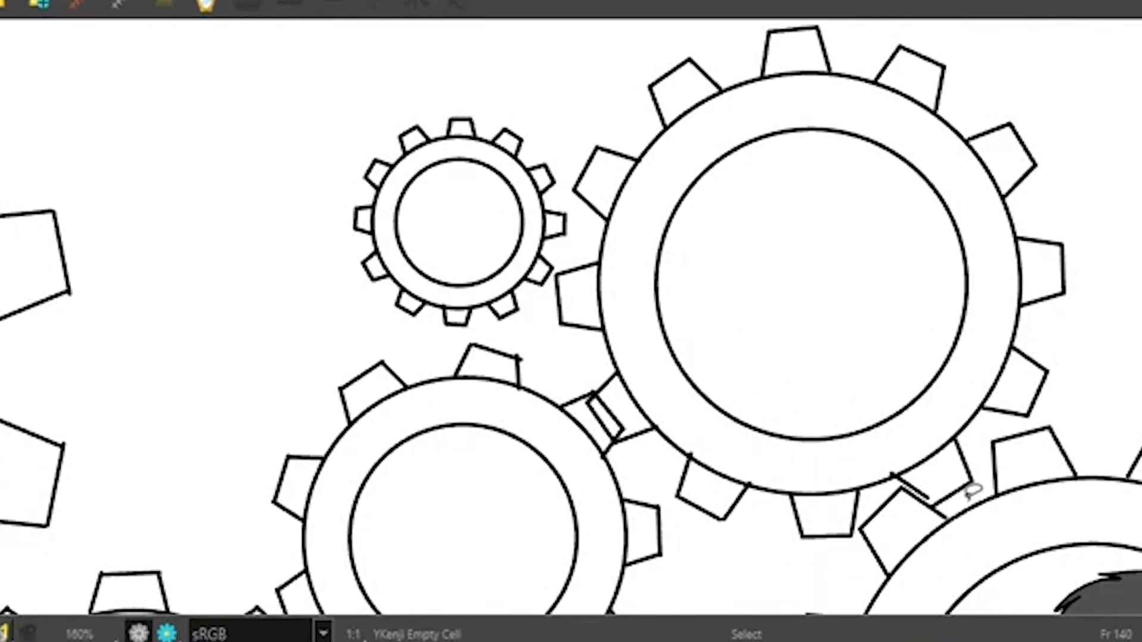
pyautogui.hotkey('ctrl', 'v')
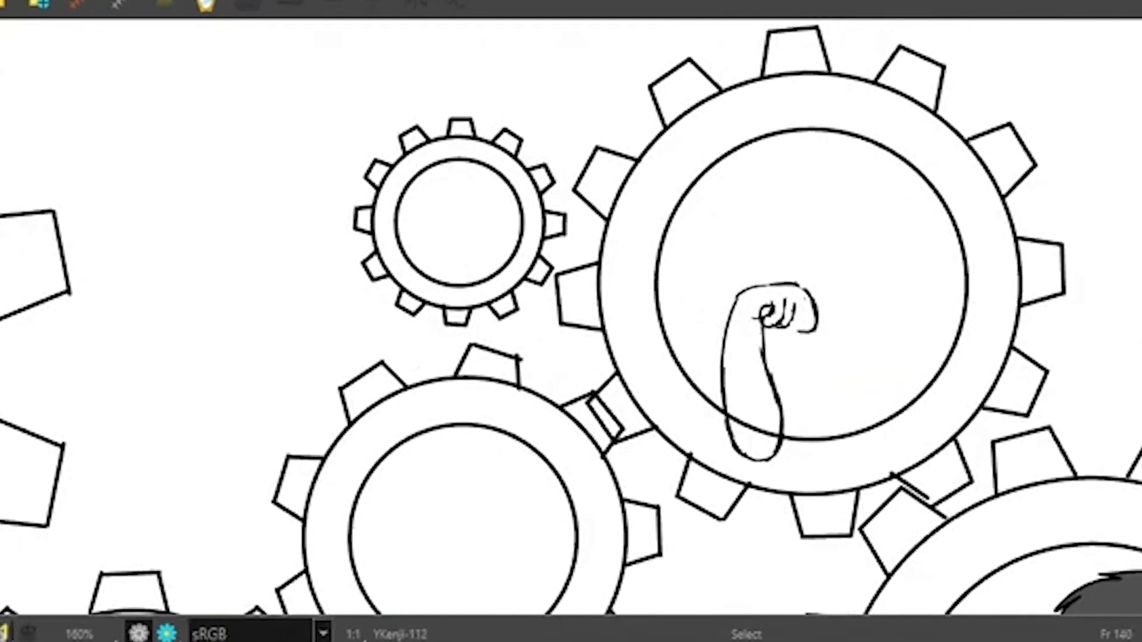
# Step: Flip back and forth through the frames before and after 140 to examine how the pasted arm fits the movement
pyautogui.press(',')
pyautogui.press(',')
pyautogui.press(',')
pyautogui.press(',')
pyautogui.press('.')
pyautogui.press('.')
pyautogui.press('.')
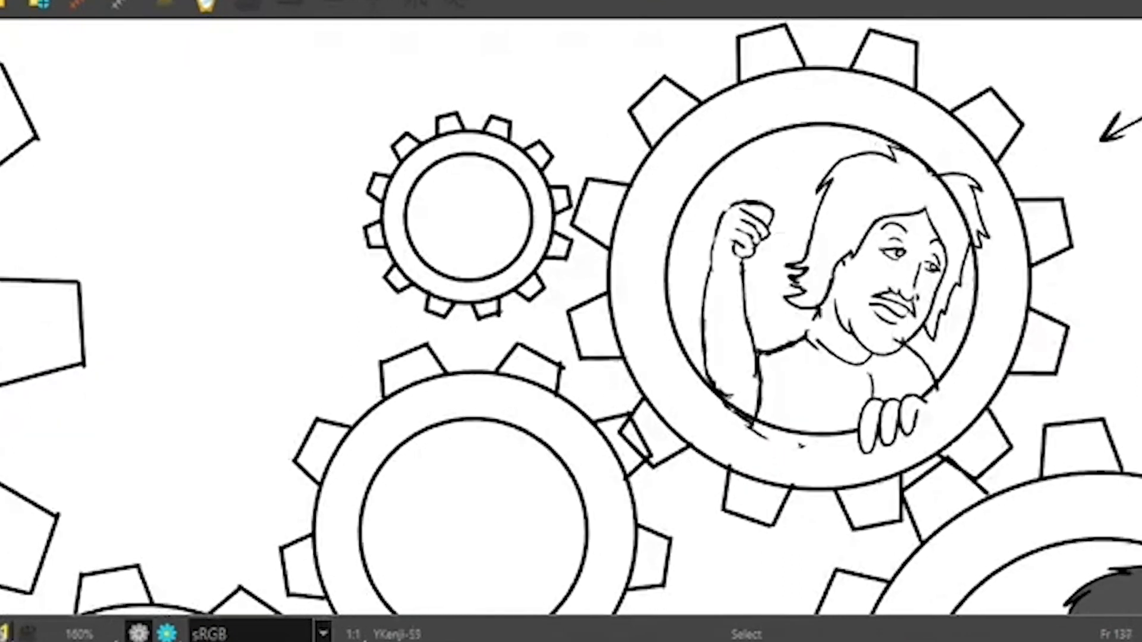
pyautogui.press(',')
pyautogui.press(',')
pyautogui.press('.')
pyautogui.press('.')
pyautogui.press(',')
pyautogui.press(',')
pyautogui.press('.')
pyautogui.press('.')
pyautogui.press('.')
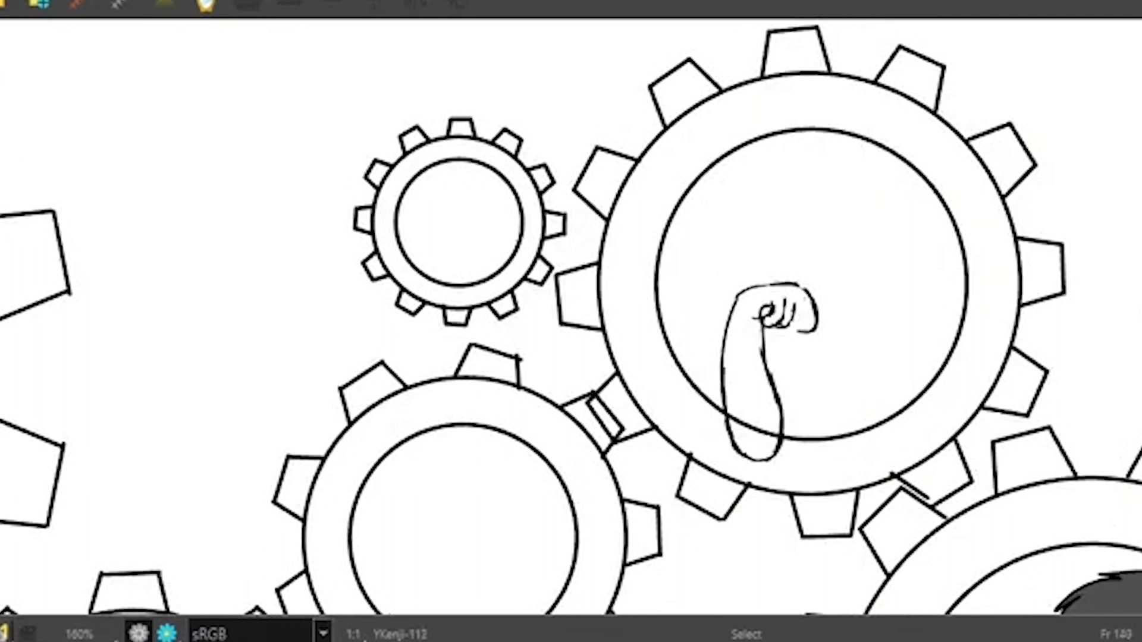
pyautogui.press('.')
pyautogui.press(',')
pyautogui.press(',')
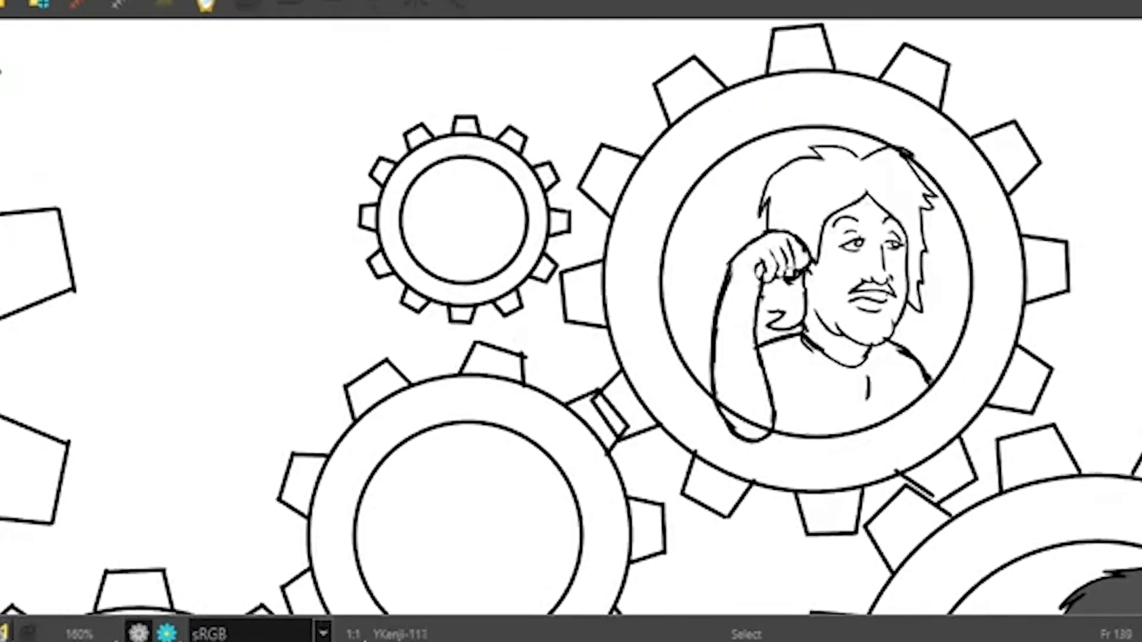
pyautogui.press('.')
pyautogui.press(',')
pyautogui.press('.')
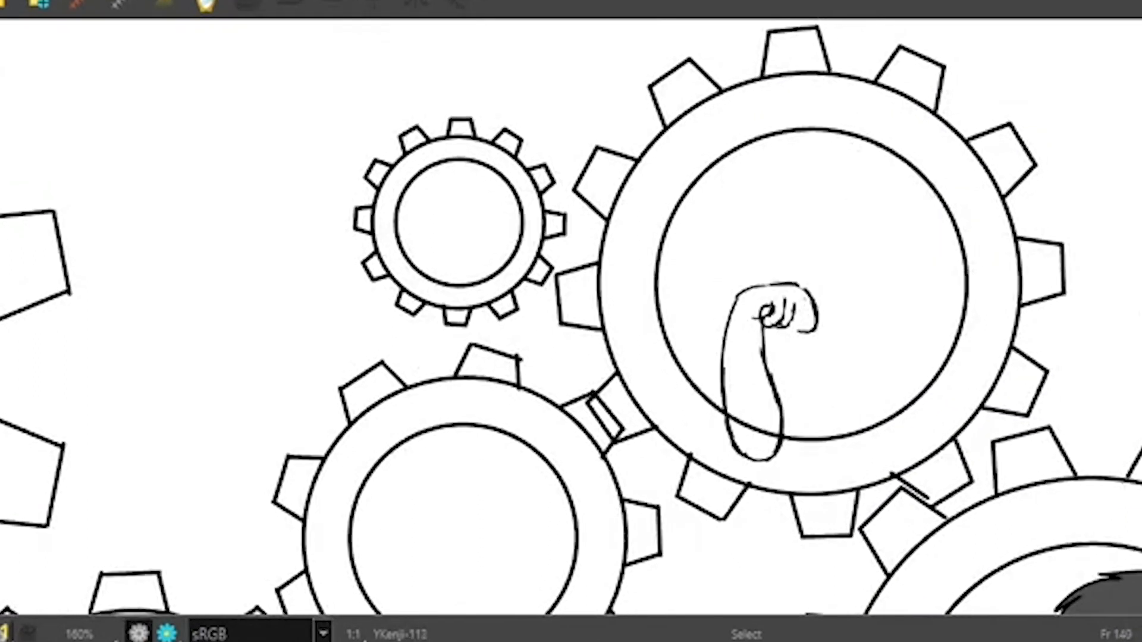
# Step: Turn on onion skin and nudge the whole arm on frame 140 slightly up and left, between the neighbouring poses
pyautogui.hotkey('alt', 'o')
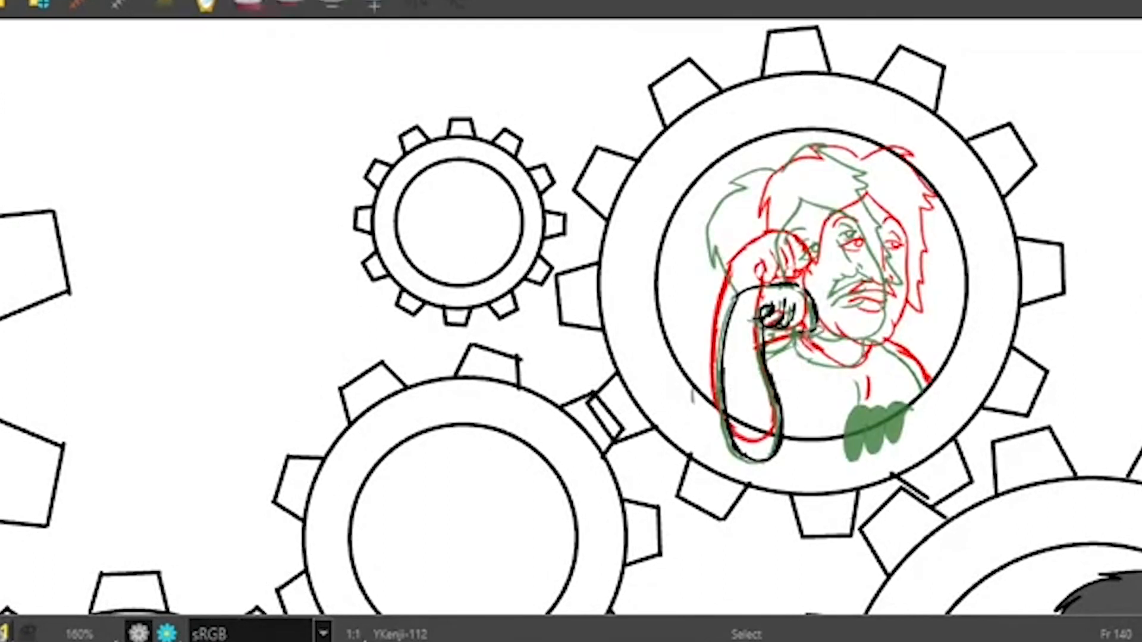
pyautogui.moveTo(815, 309)
pyautogui.mouseDown()
pyautogui.moveTo(737, 275)
pyautogui.moveTo(767, 476)
pyautogui.moveTo(813, 345)
pyautogui.mouseUp()
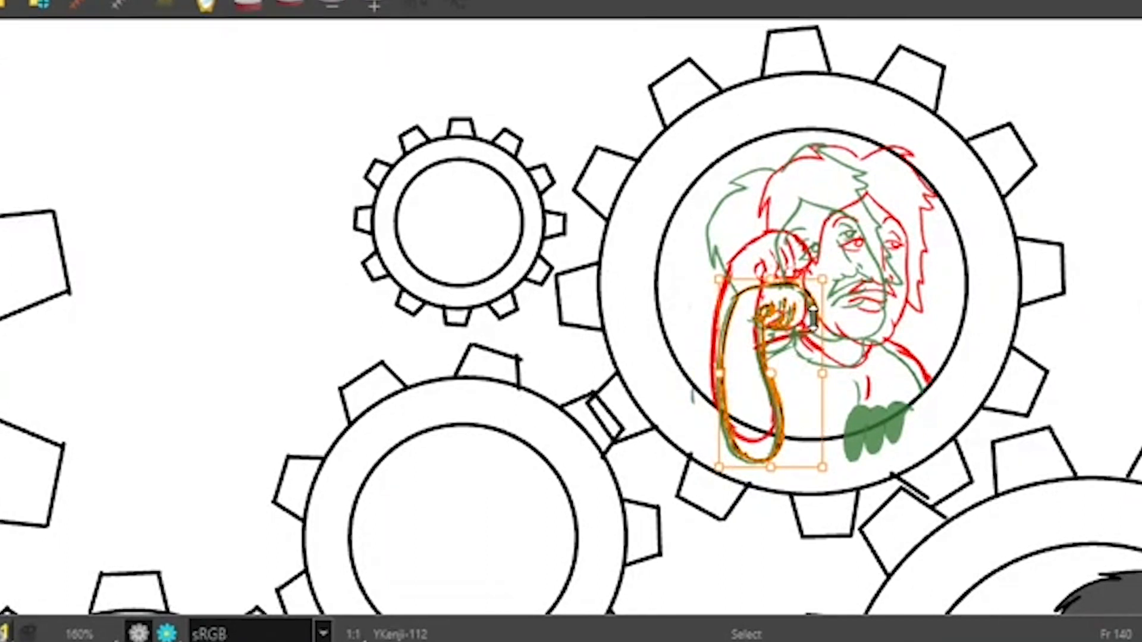
pyautogui.press('Up')
pyautogui.press('Up')
pyautogui.press('Up')
pyautogui.press('Up')
pyautogui.press('Up')
pyautogui.press('Up')
pyautogui.press('Up')
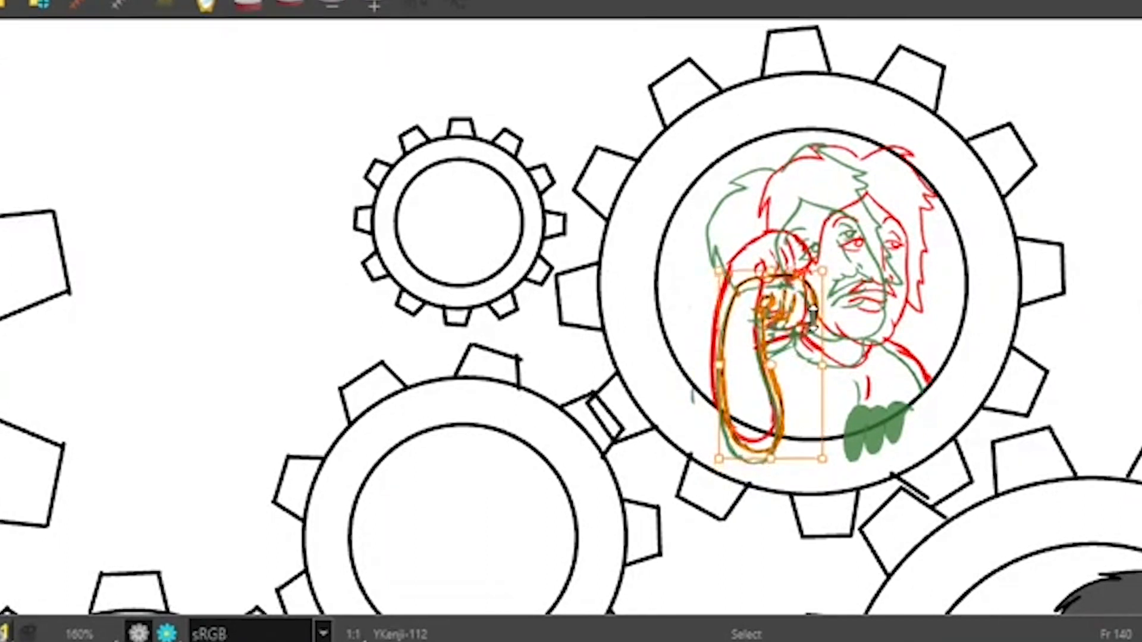
pyautogui.press('Left')
pyautogui.press('Left')
pyautogui.press('Left')
pyautogui.press('Left')
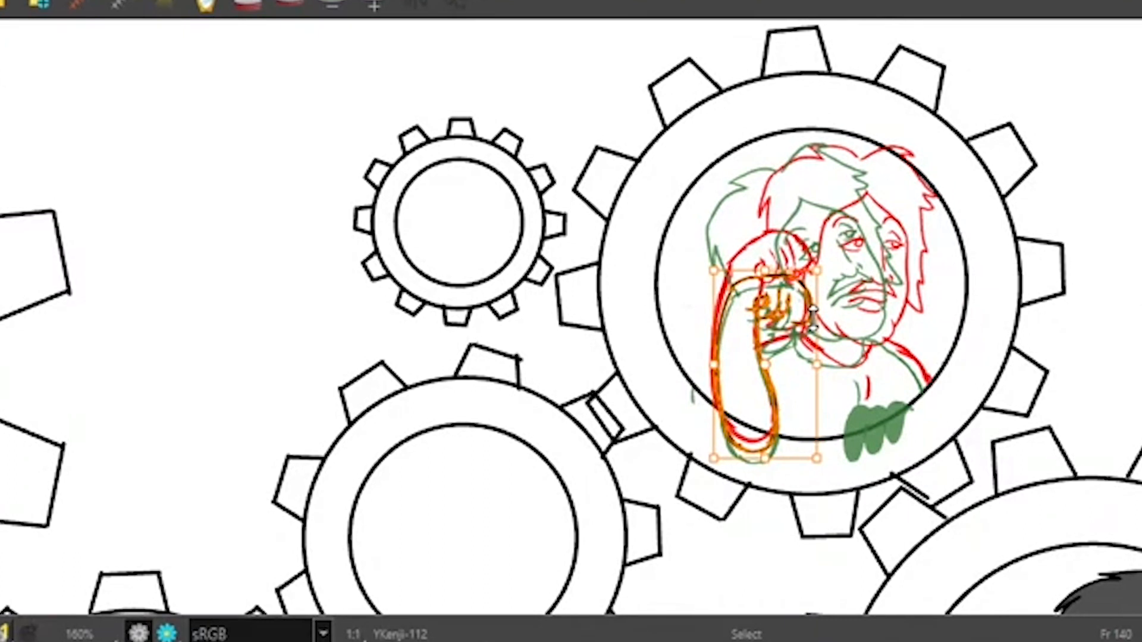
pyautogui.click(851, 285)
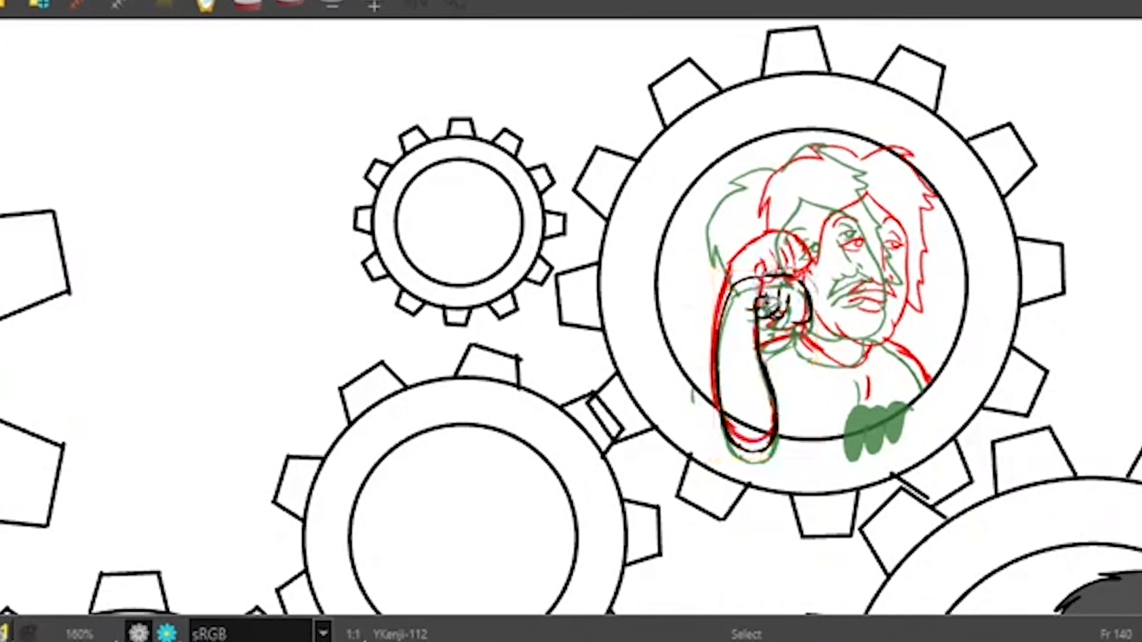
# Step: Select only the fist lines on frame 140 and rotate them slightly upward towards the previous pose
pyautogui.click(774, 306)
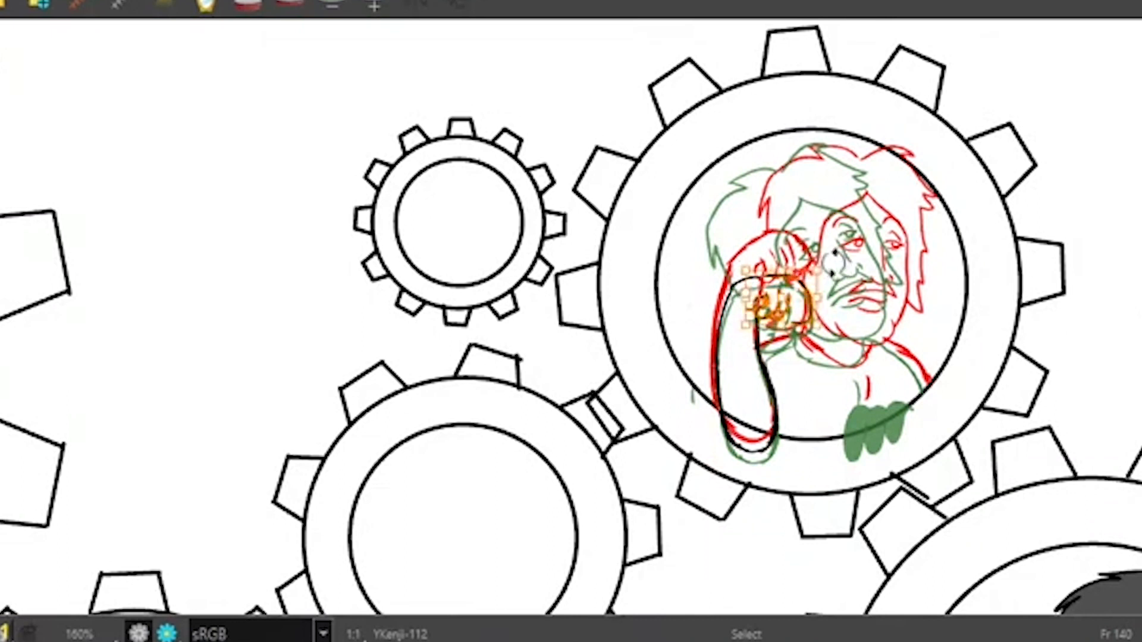
pyautogui.click(852, 238)
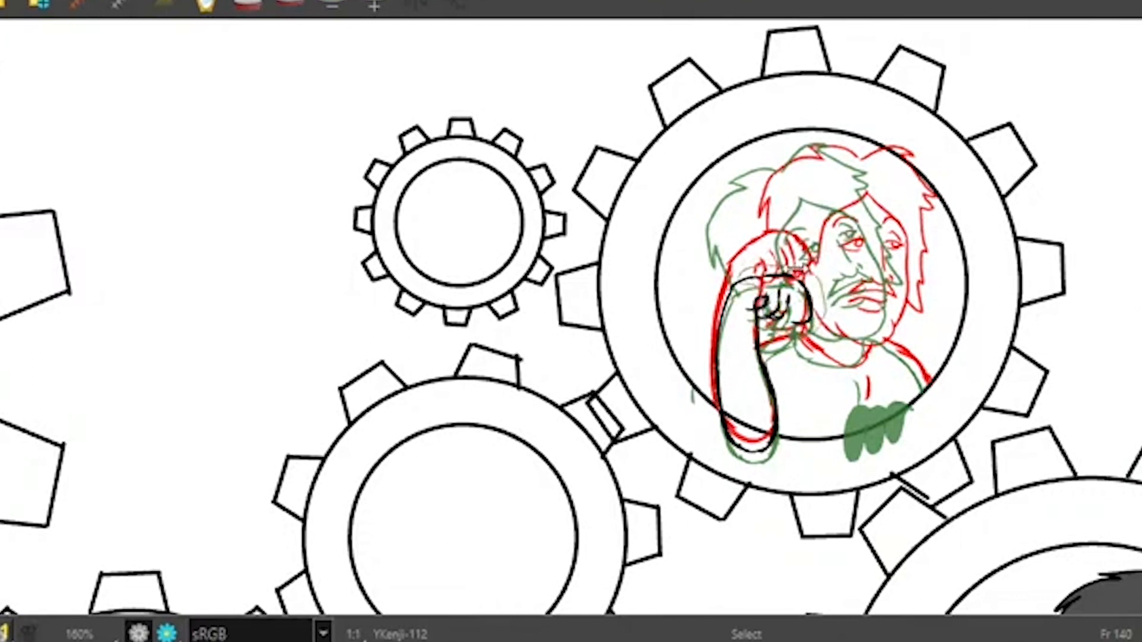
pyautogui.click(759, 301)
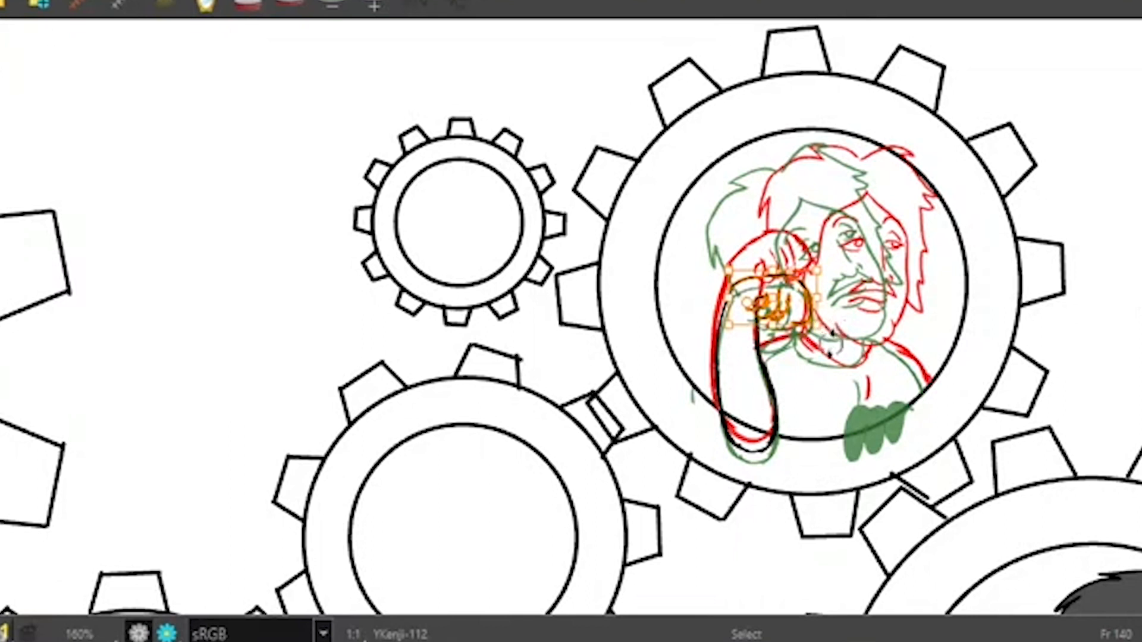
pyautogui.moveTo(832, 343); pyautogui.dragTo(839, 316)
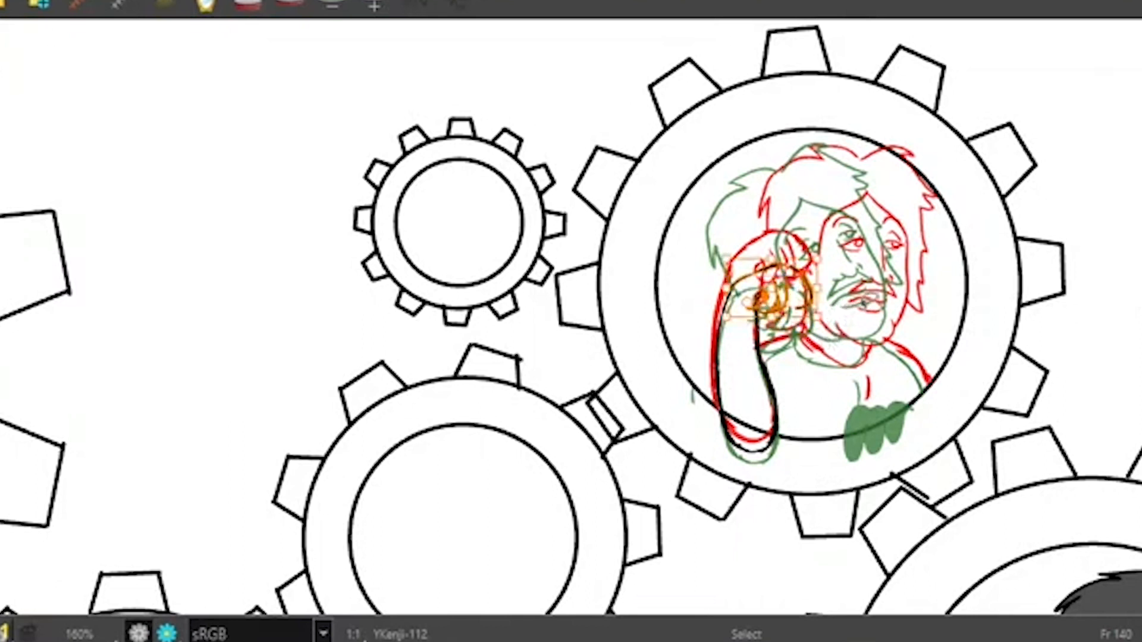
pyautogui.click(883, 290)
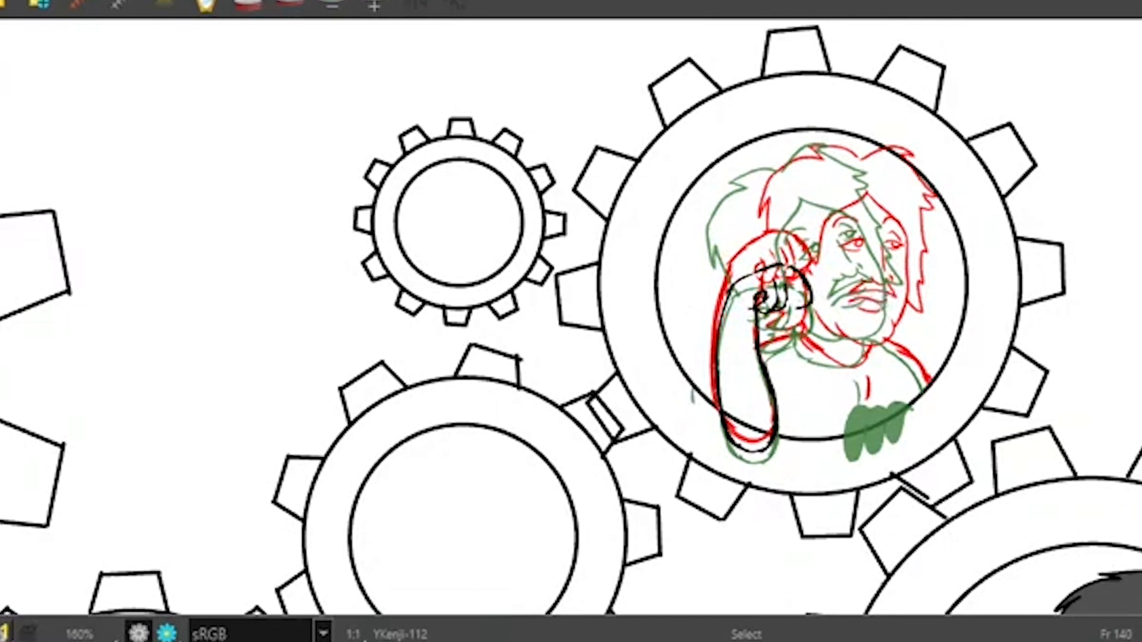
# Step: Turn off onion skin and flip through frames 138 to 141 to check the adjusted arm in-between
pyautogui.press(',')
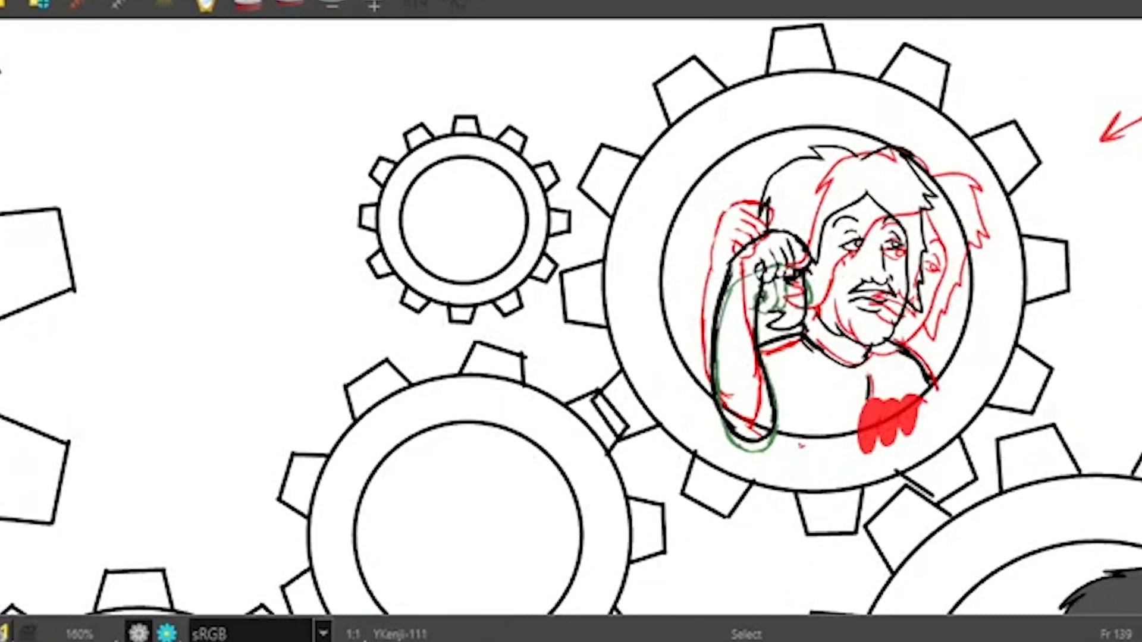
pyautogui.hotkey('alt', 'o')
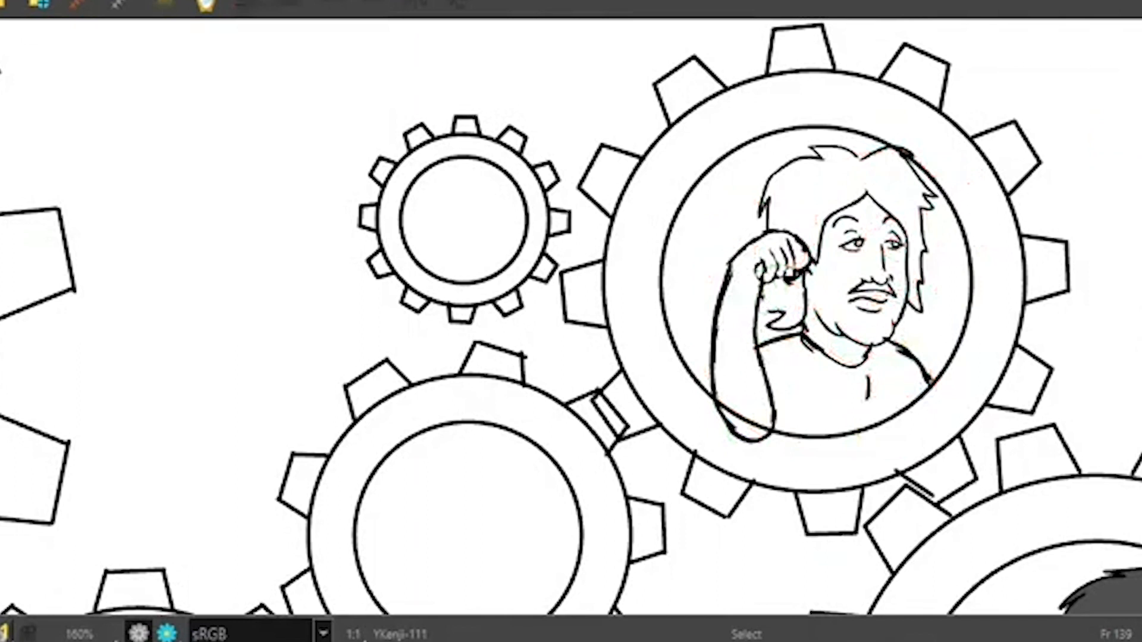
pyautogui.press('.')
pyautogui.press(',')
pyautogui.press('.')
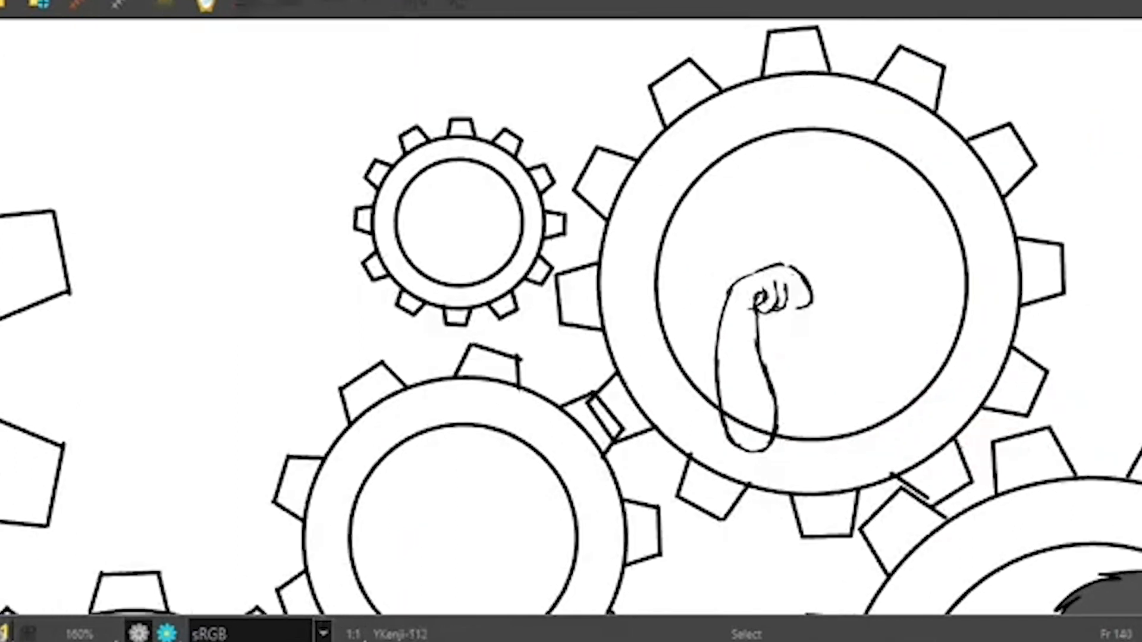
pyautogui.press(',')
pyautogui.press('.')
pyautogui.press('.')
pyautogui.press(',')
pyautogui.press(',')
pyautogui.press('.')
pyautogui.press('.')
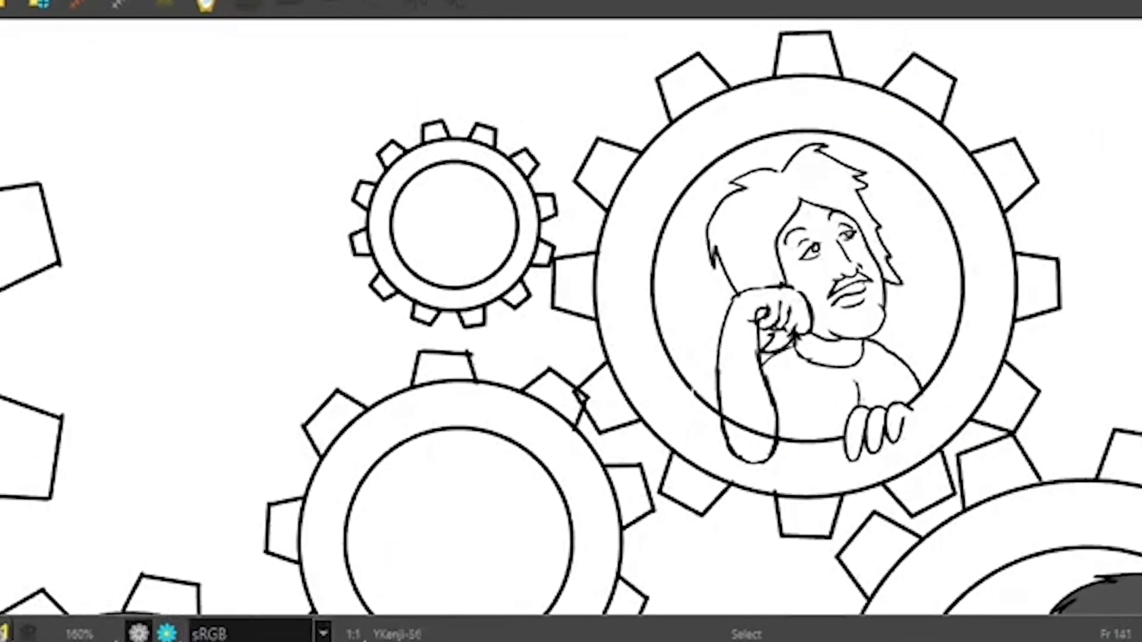
pyautogui.press(',')
pyautogui.press(',')
pyautogui.press('.')
pyautogui.press('.')
pyautogui.press(',')
pyautogui.press(',')
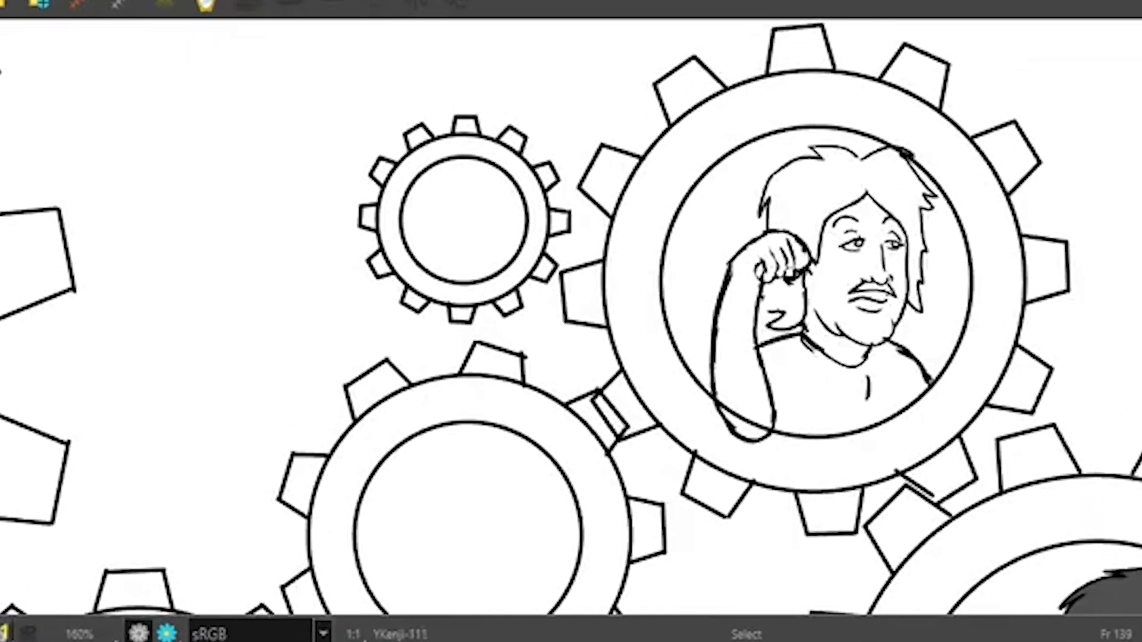
pyautogui.press('.')
pyautogui.press('.')
pyautogui.press(']')
pyautogui.press('[')
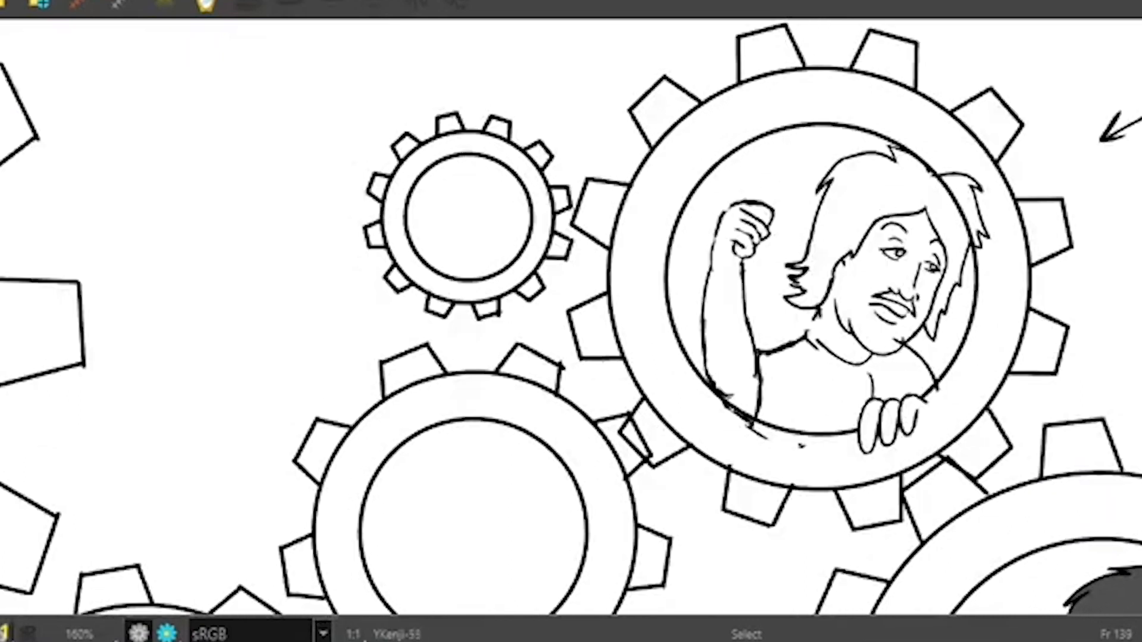
pyautogui.press(']')
pyautogui.press('.')
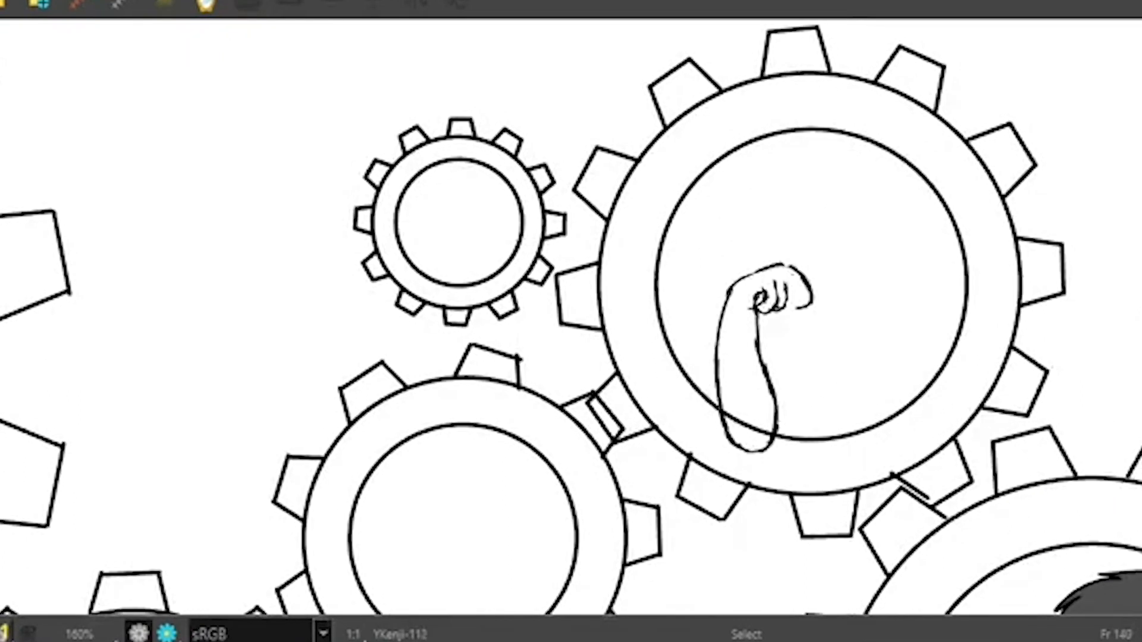
pyautogui.press('.')
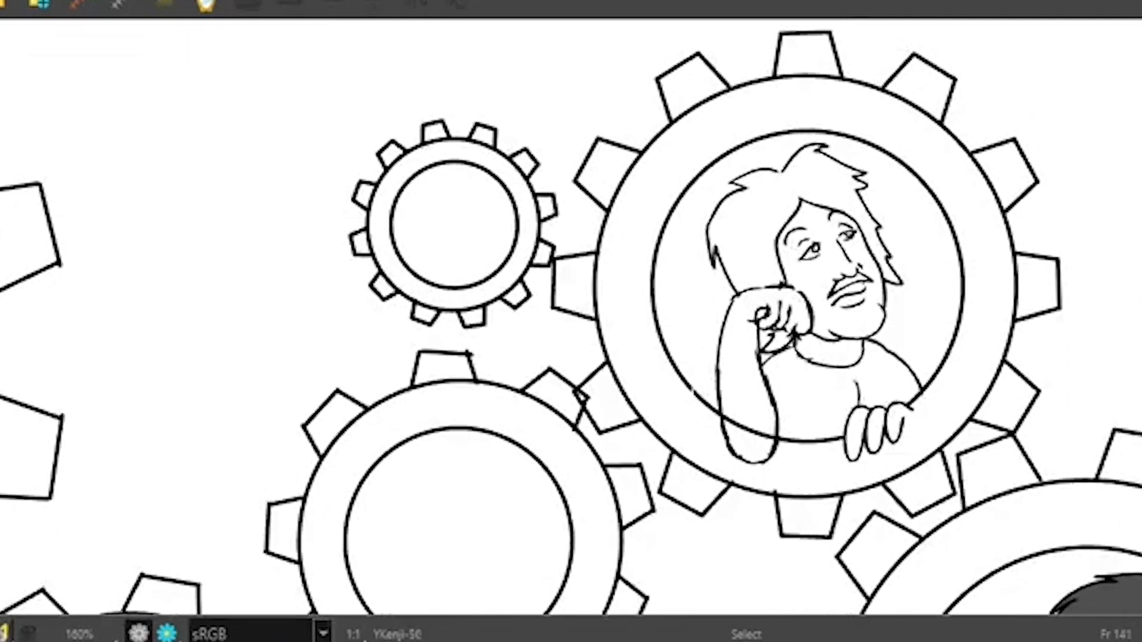
pyautogui.press(',')
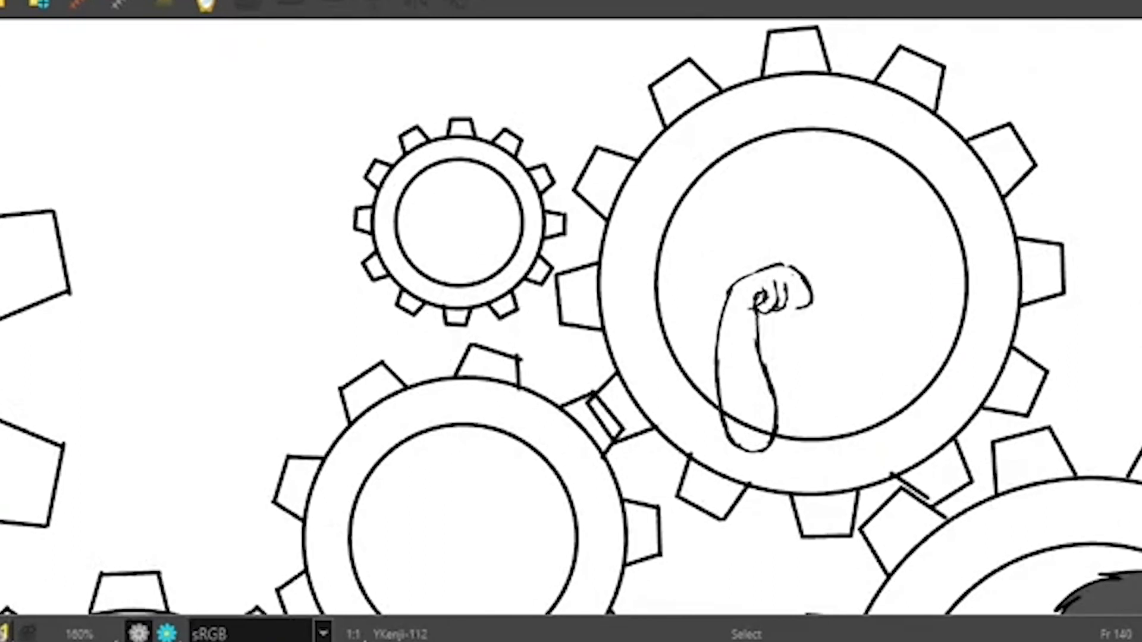
pyautogui.press('.')
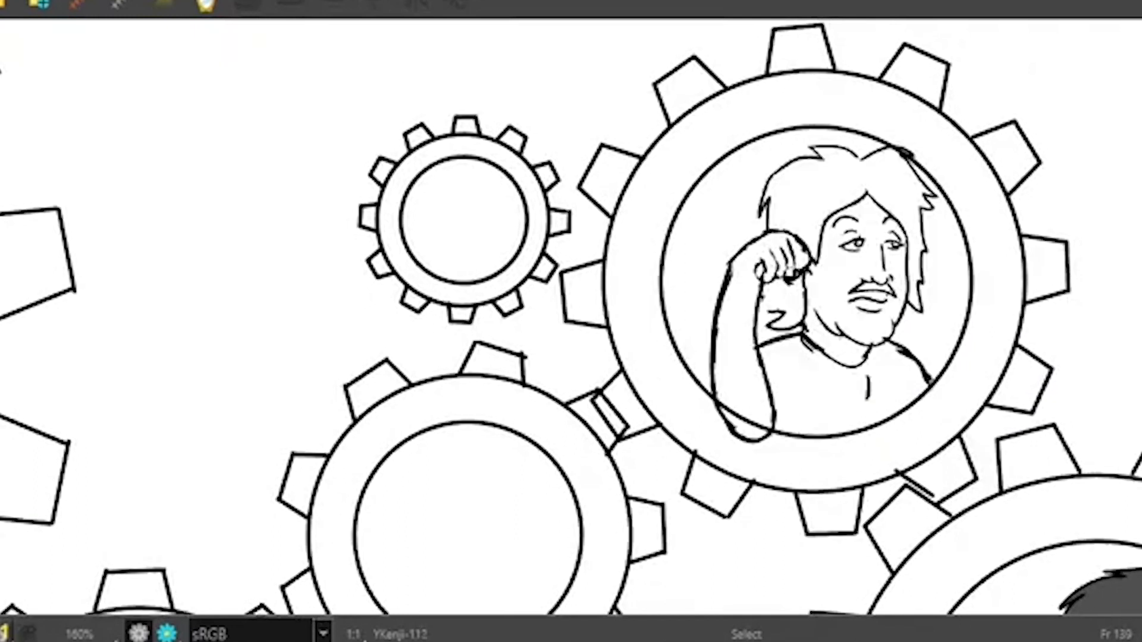
pyautogui.press(',')
pyautogui.press('.')
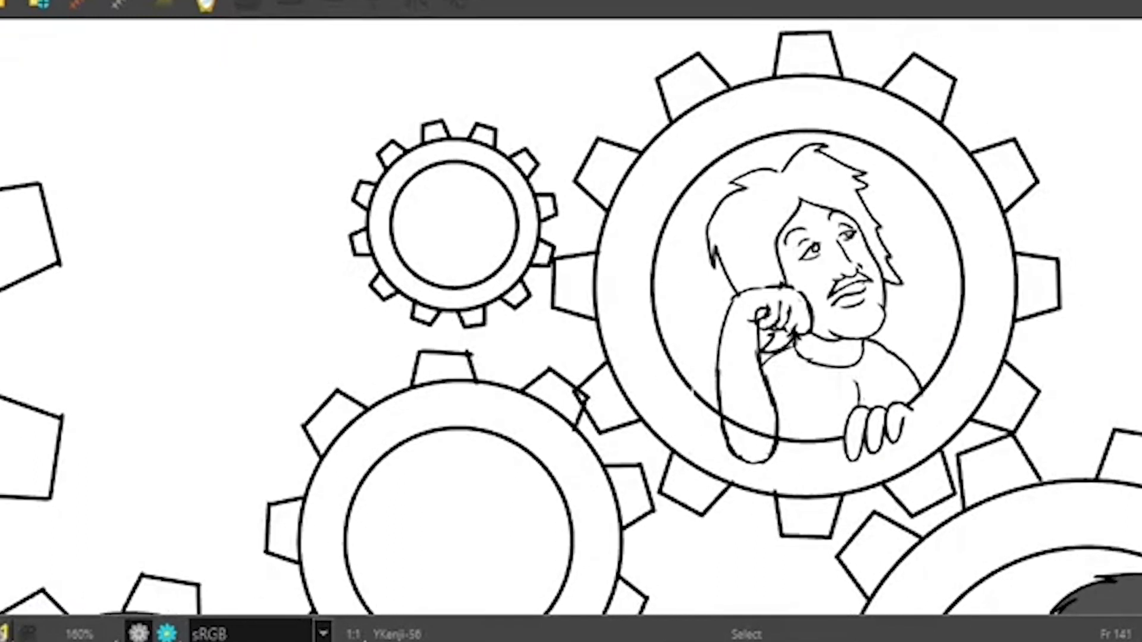
pyautogui.press(',')
pyautogui.press(',')
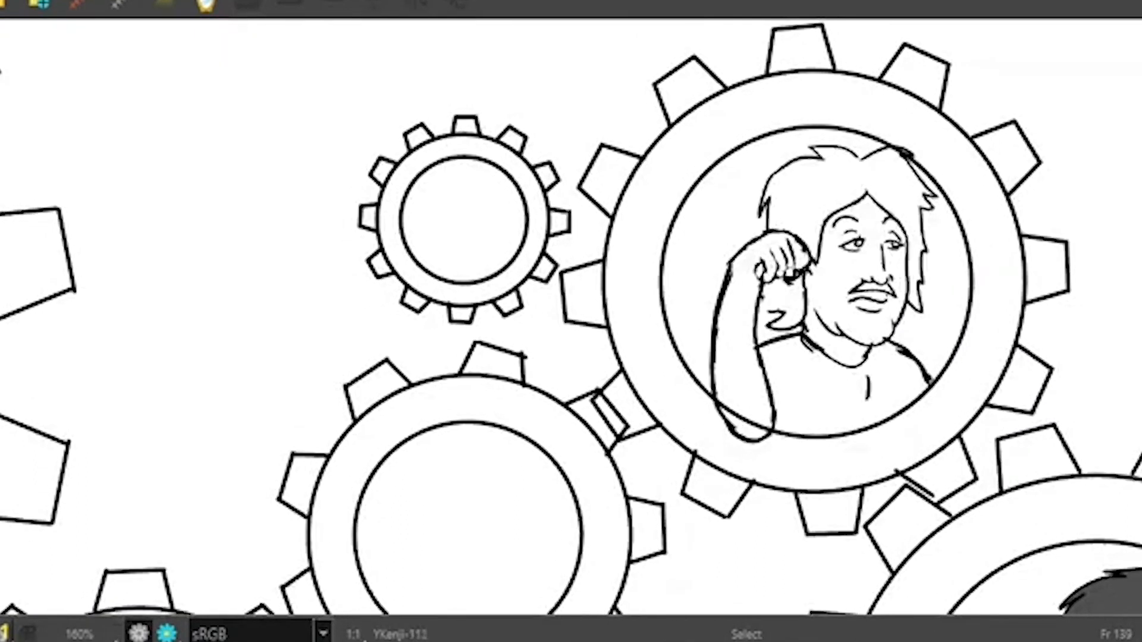
pyautogui.press('.')
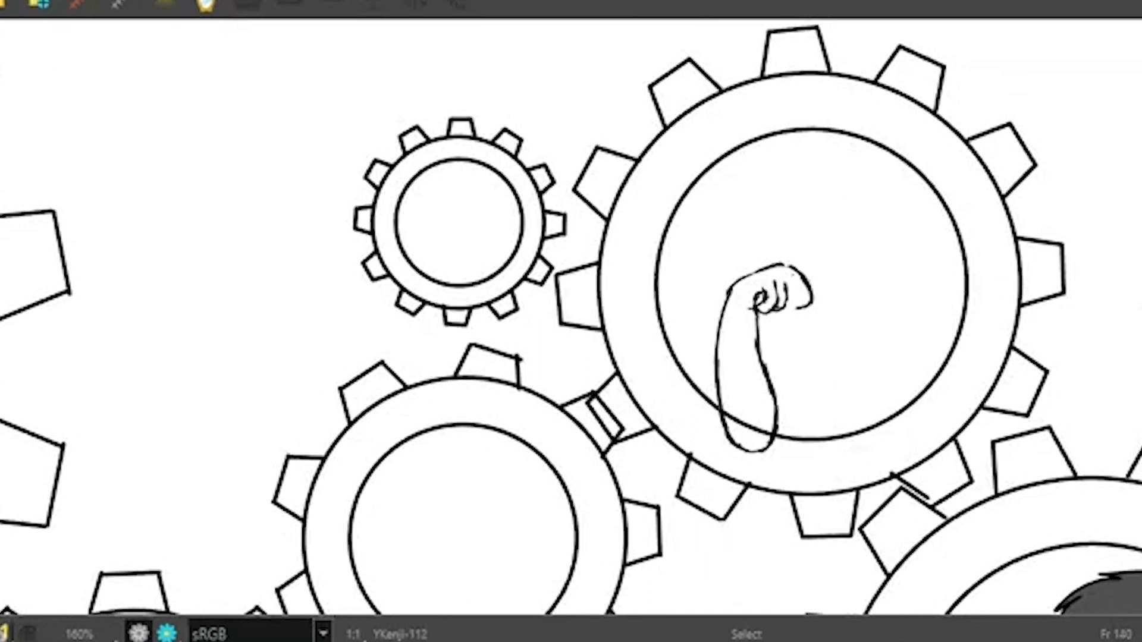
pyautogui.press(',')
pyautogui.press(',')
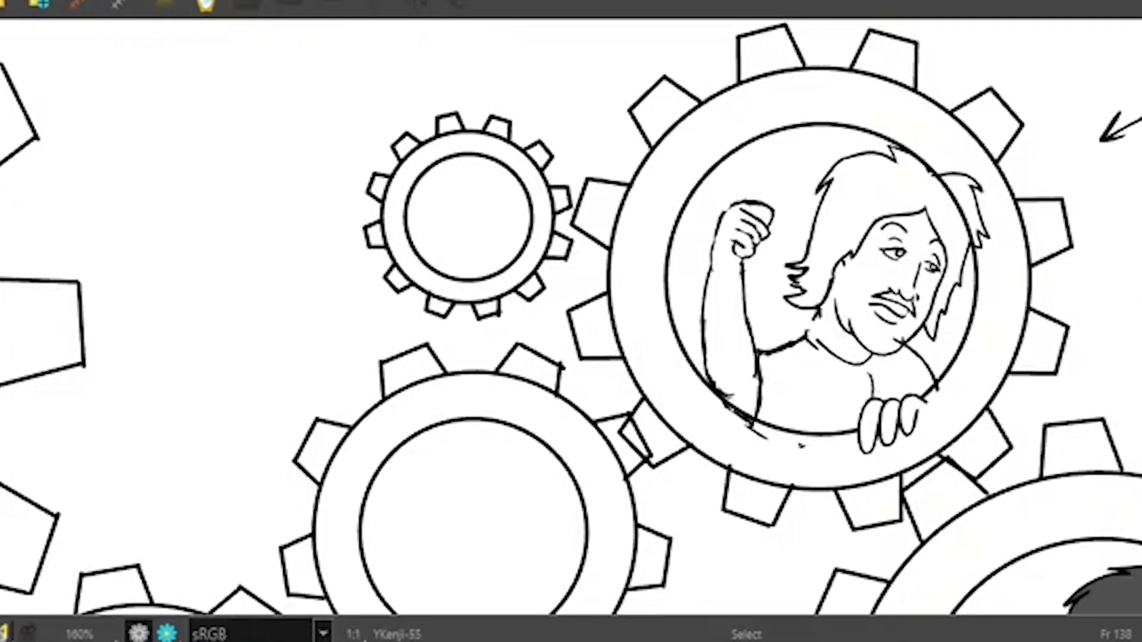
# Step: Flip back and forth between frames 138 and 139 to compare the head poses
pyautogui.press('.')
pyautogui.press(',')
pyautogui.press('.')
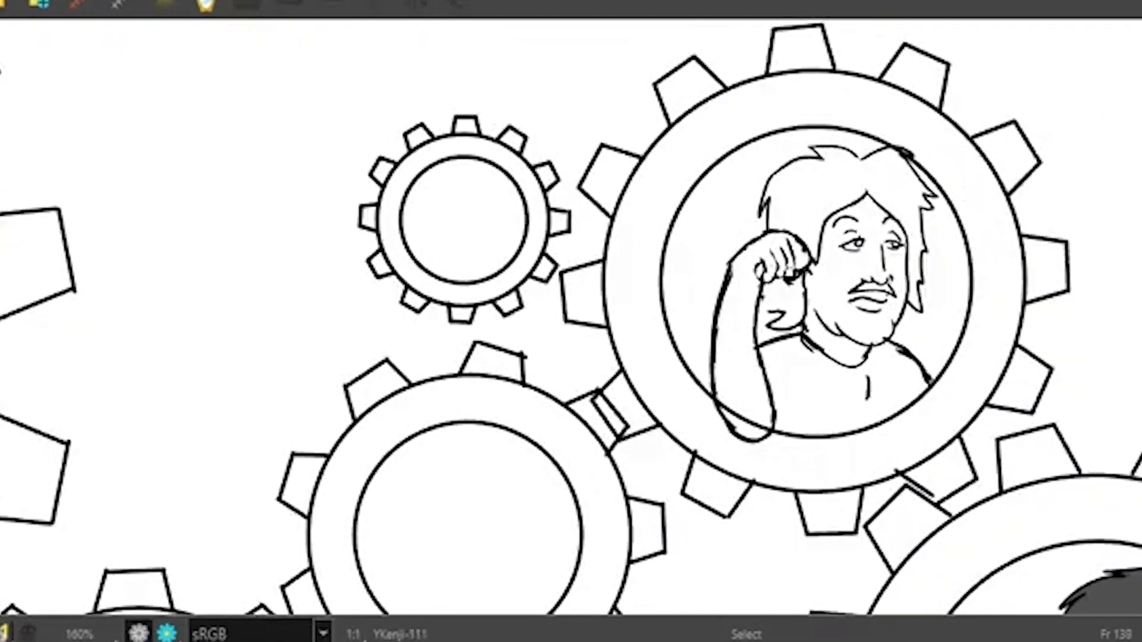
pyautogui.press(',')
pyautogui.press('.')
pyautogui.press('Return')
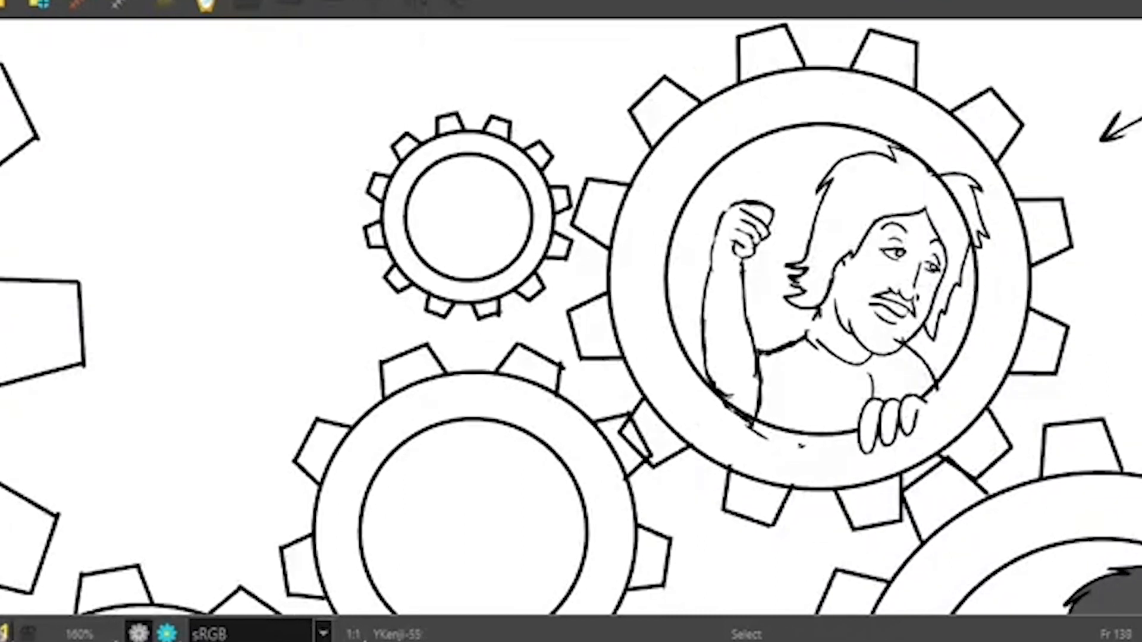
pyautogui.press('.')
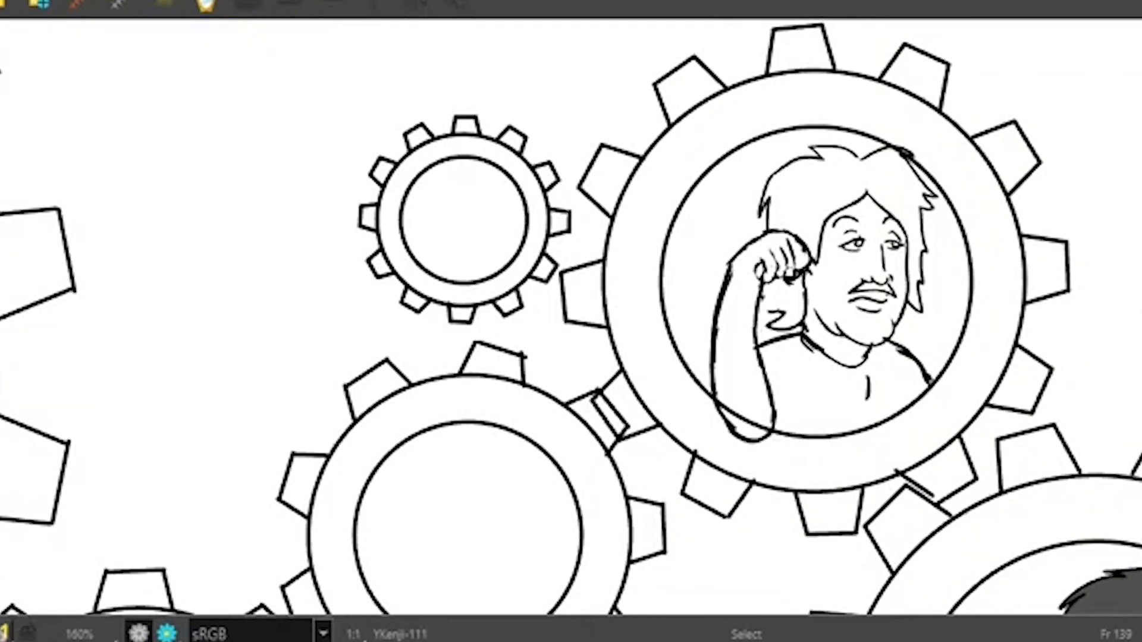
# Step: Select the head lines on frame 139 and rotate them slightly clockwise around the chin, comparing the tilt with frame 141
pyautogui.moveTo(943, 261)
pyautogui.mouseDown()
pyautogui.moveTo(941, 173)
pyautogui.moveTo(912, 130)
pyautogui.moveTo(803, 132)
pyautogui.moveTo(757, 177)
pyautogui.moveTo(770, 208)
pyautogui.moveTo(811, 214)
pyautogui.moveTo(827, 249)
pyautogui.moveTo(776, 309)
pyautogui.moveTo(823, 302)
pyautogui.moveTo(841, 323)
pyautogui.moveTo(919, 321)
pyautogui.moveTo(944, 262)
pyautogui.mouseUp()
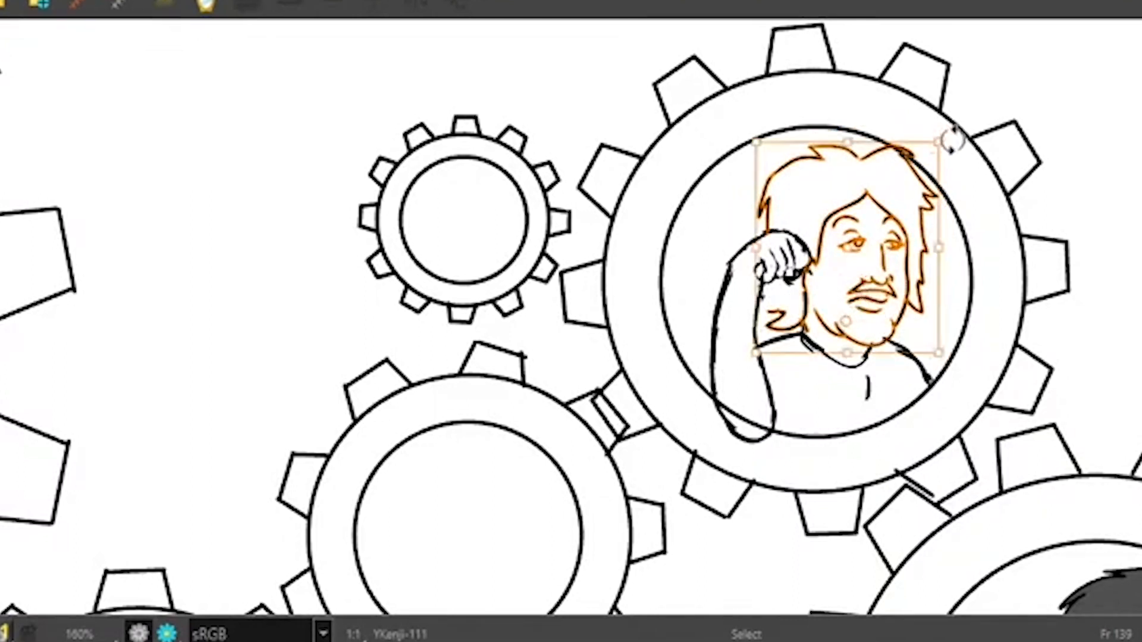
pyautogui.moveTo(948, 145)
pyautogui.mouseDown()
pyautogui.moveTo(969, 158)
pyautogui.moveTo(963, 145)
pyautogui.mouseUp()
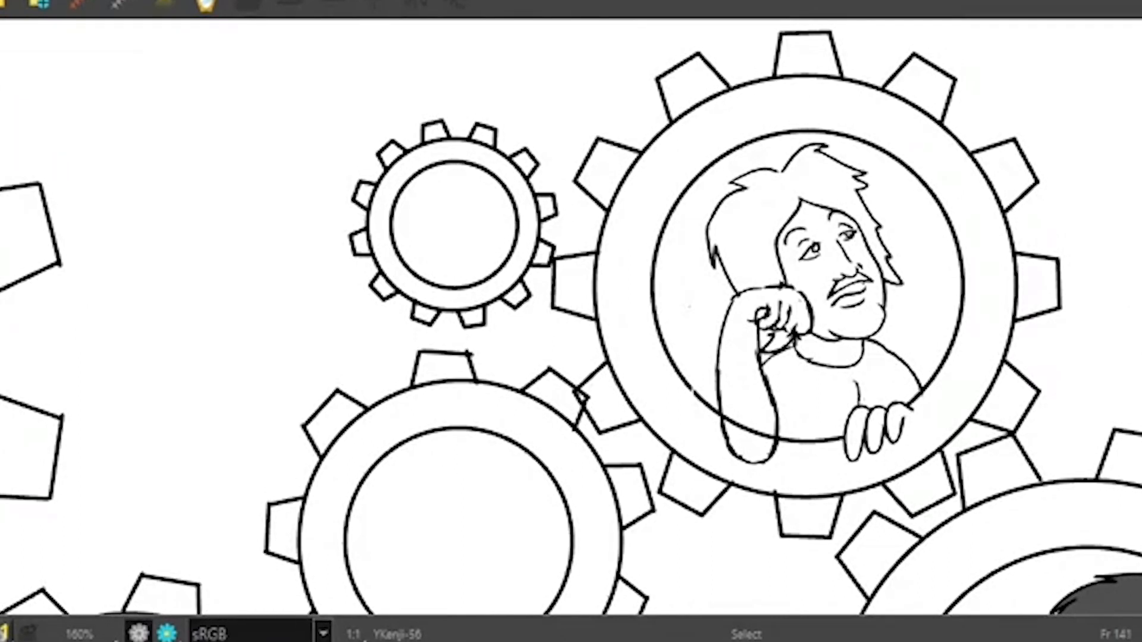
pyautogui.press(',')
pyautogui.press(',')
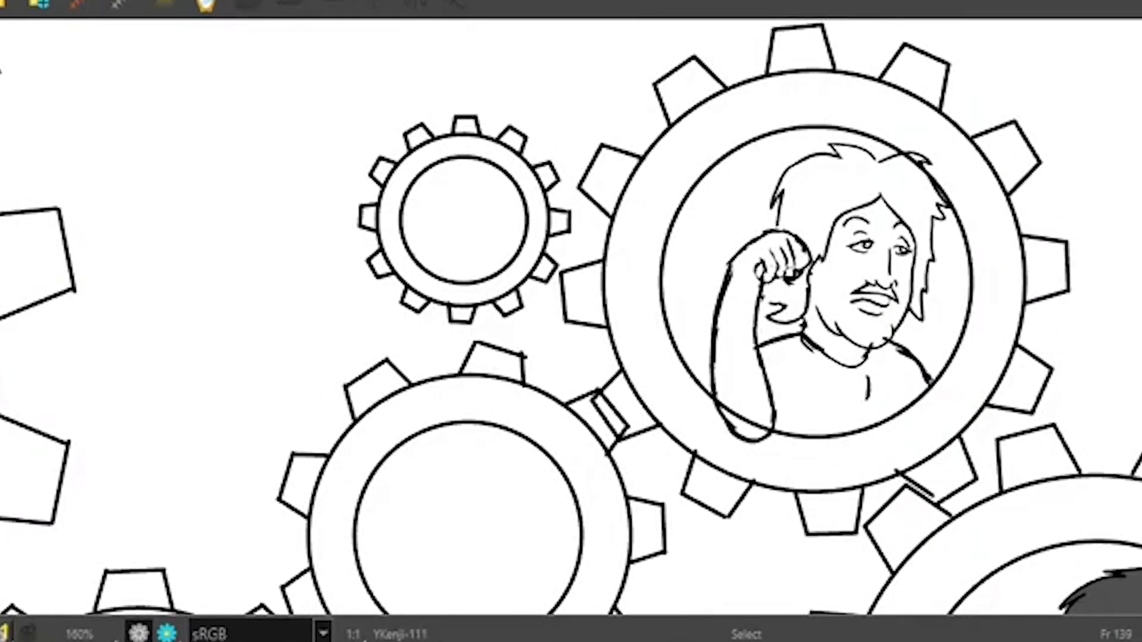
# Step: Copy the head and neck lines from frame 139 and paste them into the arm drawing on frame 140
pyautogui.moveTo(950, 283)
pyautogui.mouseDown()
pyautogui.moveTo(970, 191)
pyautogui.moveTo(956, 140)
pyautogui.moveTo(883, 116)
pyautogui.moveTo(804, 142)
pyautogui.moveTo(761, 189)
pyautogui.moveTo(839, 241)
pyautogui.moveTo(832, 273)
pyautogui.moveTo(774, 303)
pyautogui.moveTo(783, 314)
pyautogui.moveTo(810, 308)
pyautogui.moveTo(837, 354)
pyautogui.moveTo(859, 360)
pyautogui.moveTo(880, 336)
pyautogui.moveTo(875, 311)
pyautogui.moveTo(907, 325)
pyautogui.moveTo(944, 299)
pyautogui.moveTo(955, 250)
pyautogui.mouseUp()
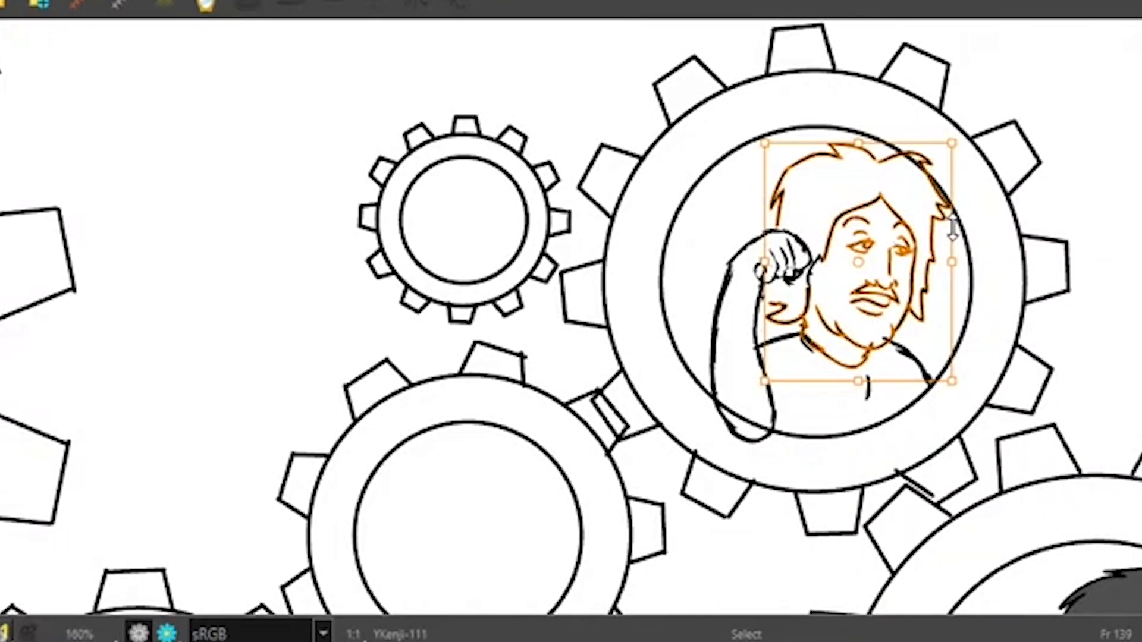
pyautogui.press('.')
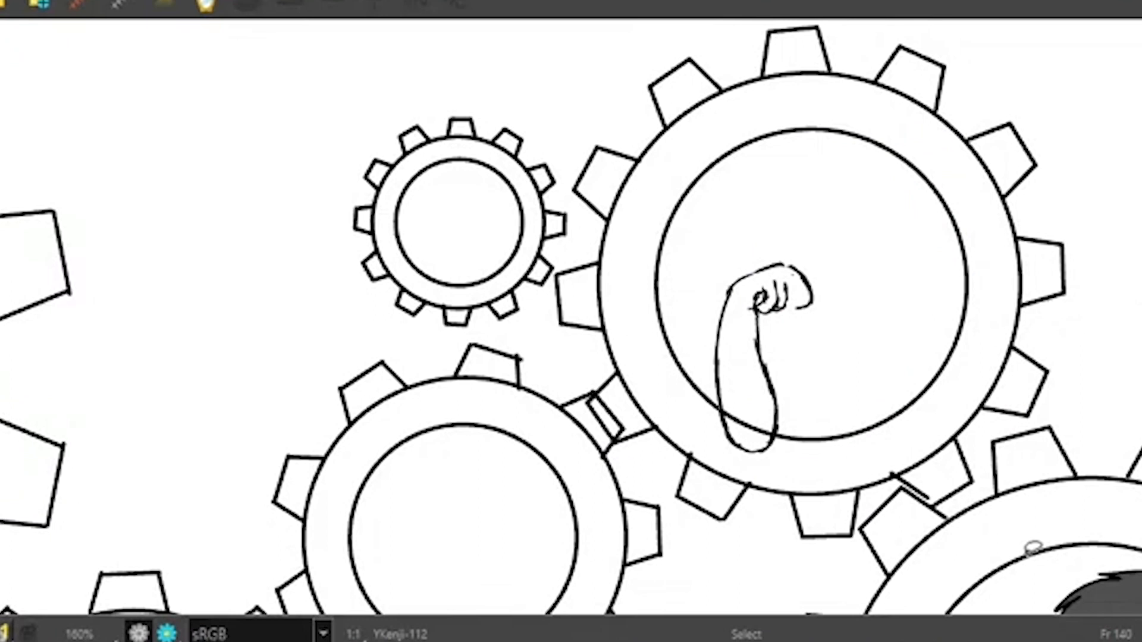
pyautogui.hotkey('ctrl', 'v')
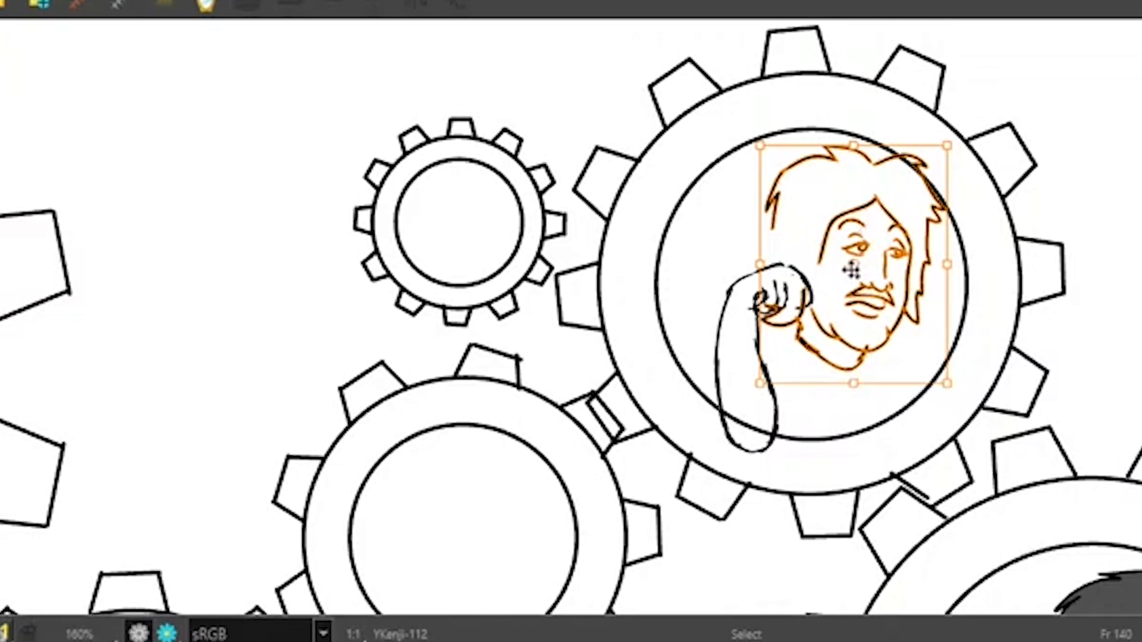
# Step: Rotate the pasted head on frame 140, without the neck, counter-clockwise around the chin and check it against the neighbouring frames
pyautogui.moveTo(851, 268); pyautogui.dragTo(833, 331)
pyautogui.click(990, 260)
pyautogui.moveTo(950, 231)
pyautogui.mouseDown()
pyautogui.moveTo(916, 128)
pyautogui.moveTo(804, 138)
pyautogui.moveTo(750, 208)
pyautogui.moveTo(816, 229)
pyautogui.moveTo(833, 260)
pyautogui.moveTo(809, 310)
pyautogui.moveTo(835, 333)
pyautogui.moveTo(916, 321)
pyautogui.moveTo(943, 297)
pyautogui.moveTo(958, 226)
pyautogui.mouseUp()
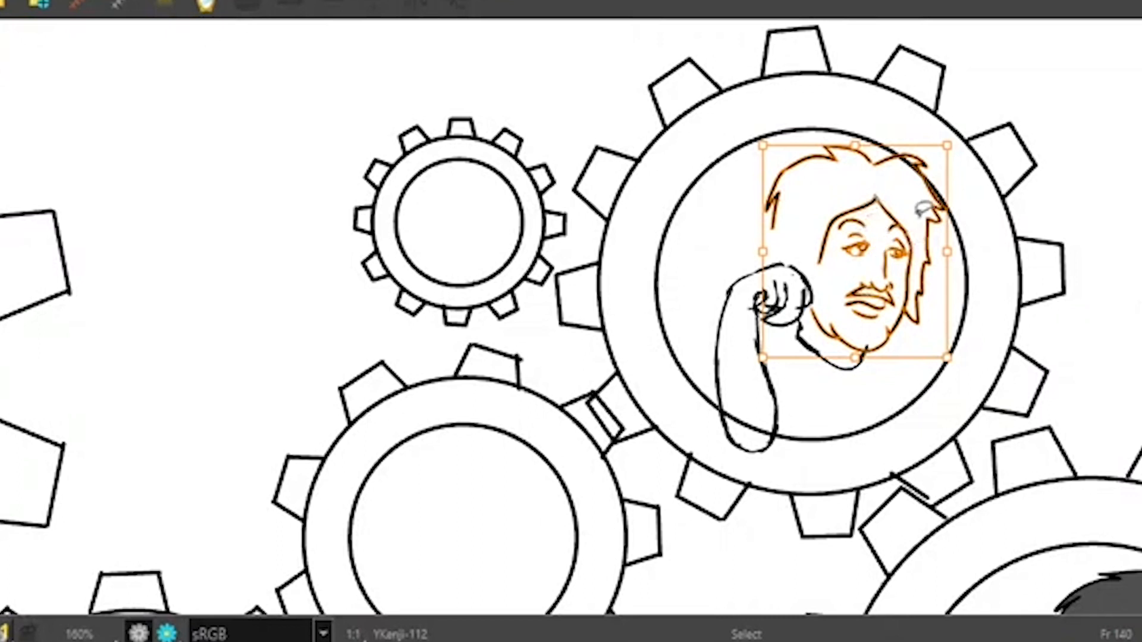
pyautogui.moveTo(857, 250); pyautogui.dragTo(834, 322)
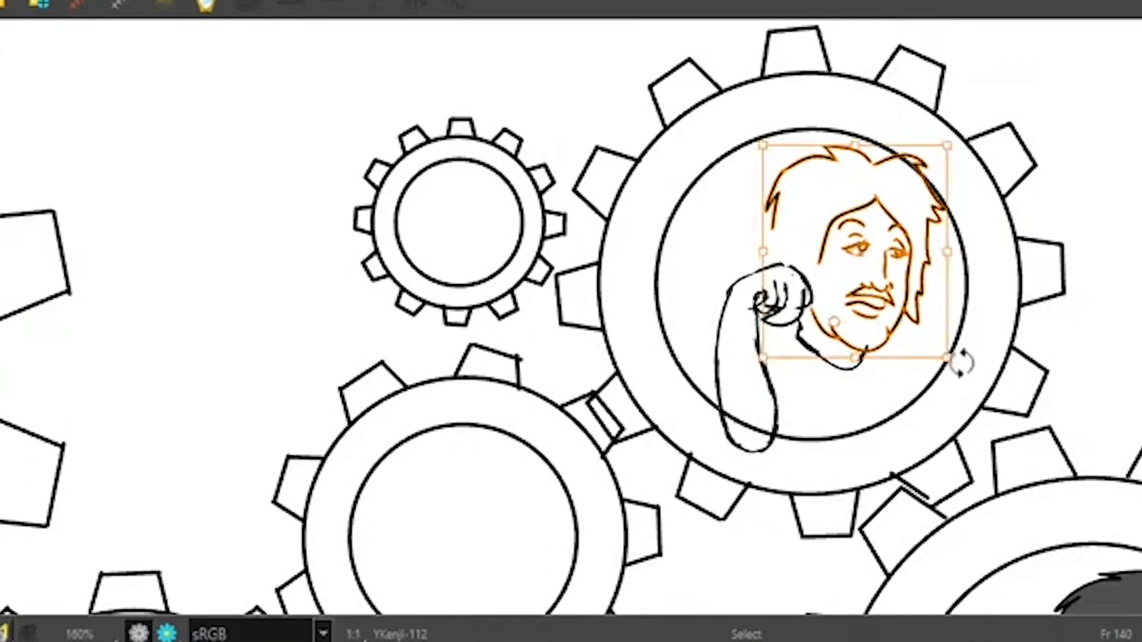
pyautogui.moveTo(965, 362); pyautogui.dragTo(964, 324)
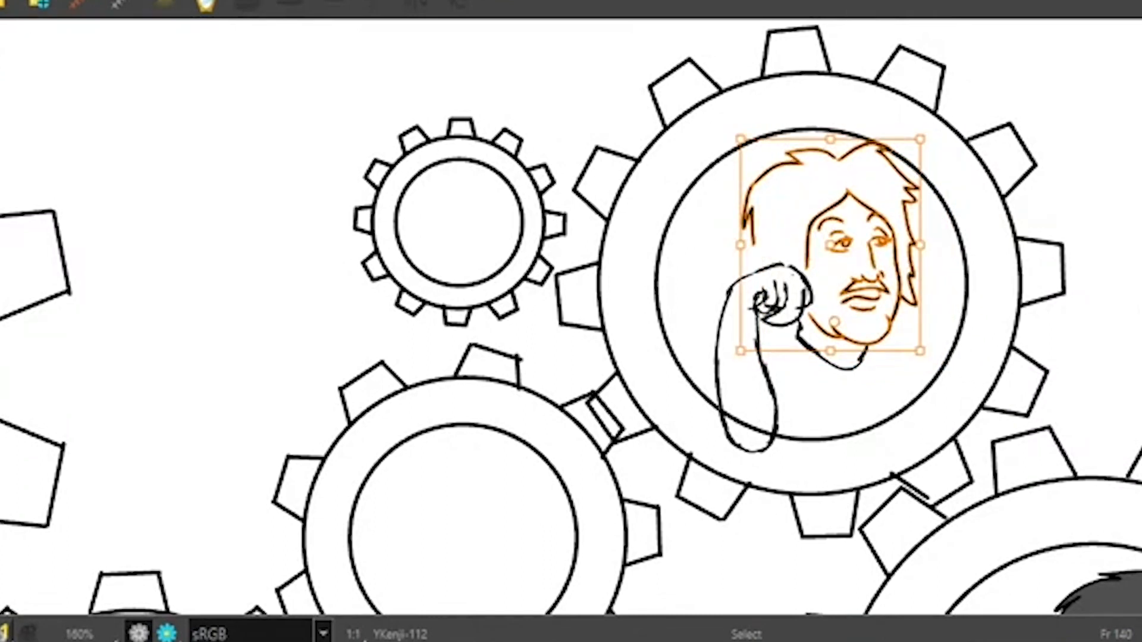
pyautogui.press('.')
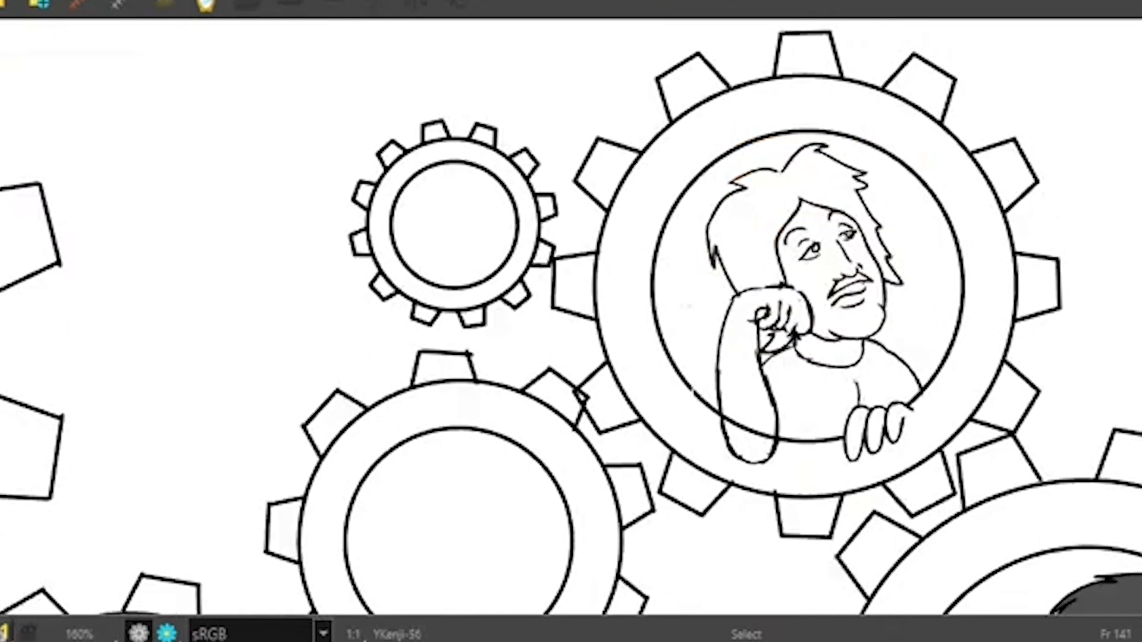
pyautogui.press(',')
pyautogui.press(',')
pyautogui.hotkey('shift', 'Return')
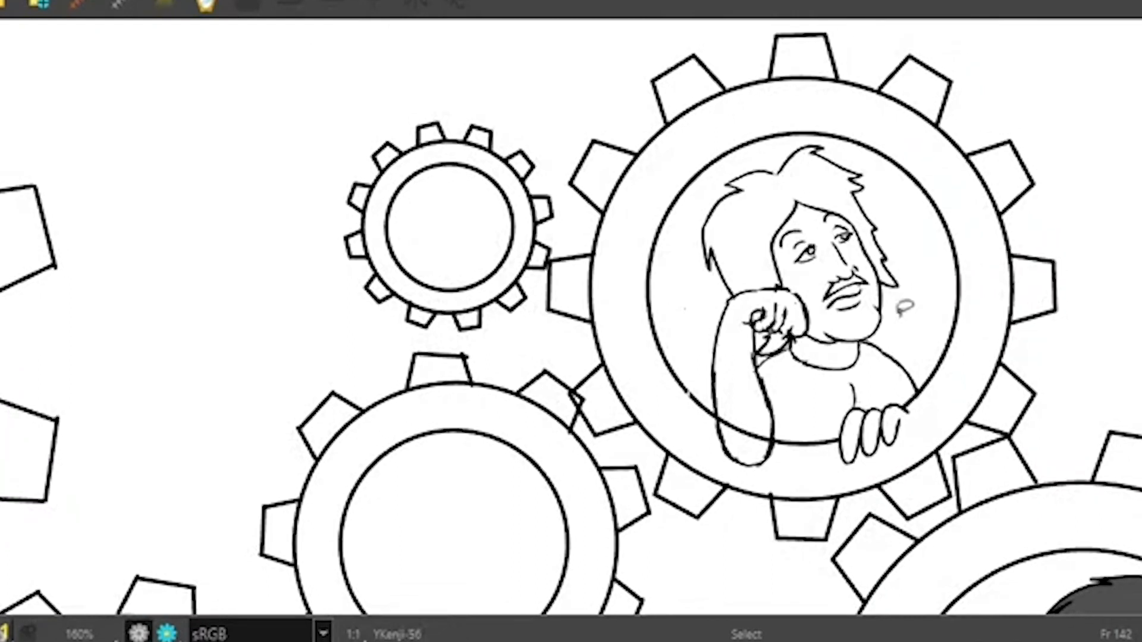
# Step: Copy the figure without its gripping fingers from frame 142, paste it into the empty frame 141, and compare it with frame 140
pyautogui.moveTo(909, 318)
pyautogui.mouseDown()
pyautogui.moveTo(865, 131)
pyautogui.moveTo(690, 301)
pyautogui.moveTo(741, 473)
pyautogui.moveTo(927, 345)
pyautogui.moveTo(910, 317)
pyautogui.mouseUp()
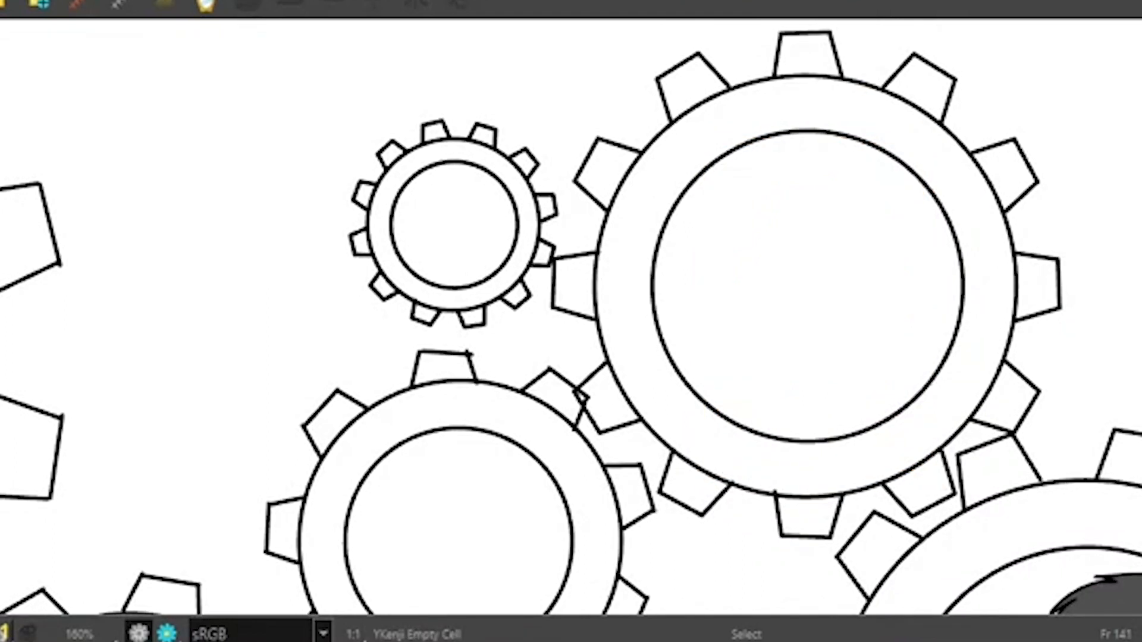
pyautogui.hotkey('ctrl', 'v')
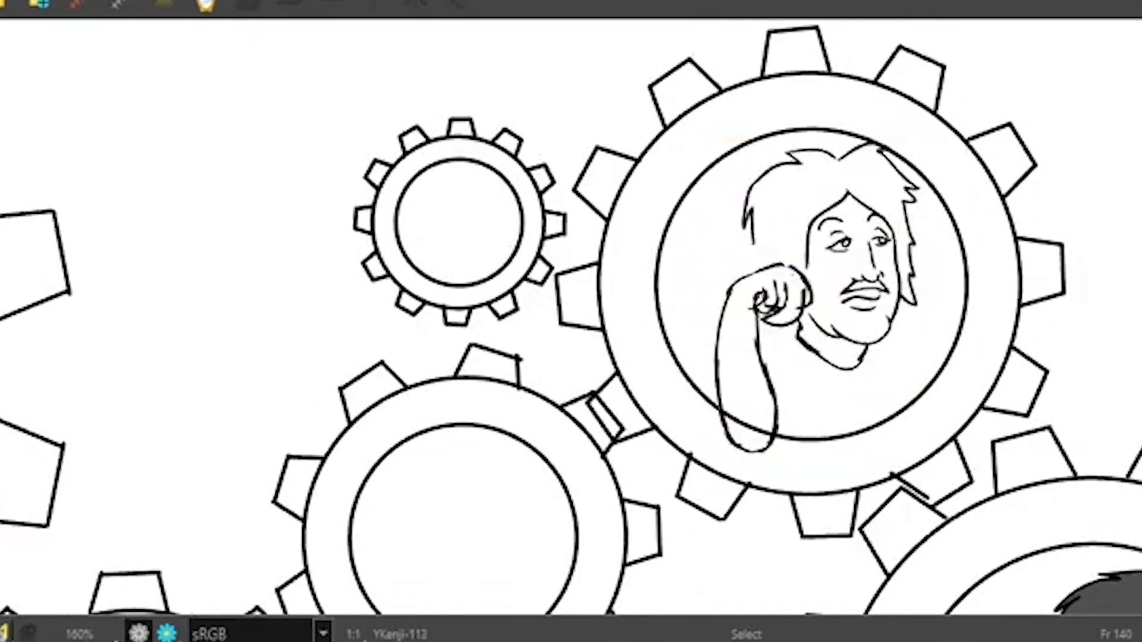
pyautogui.press('.')
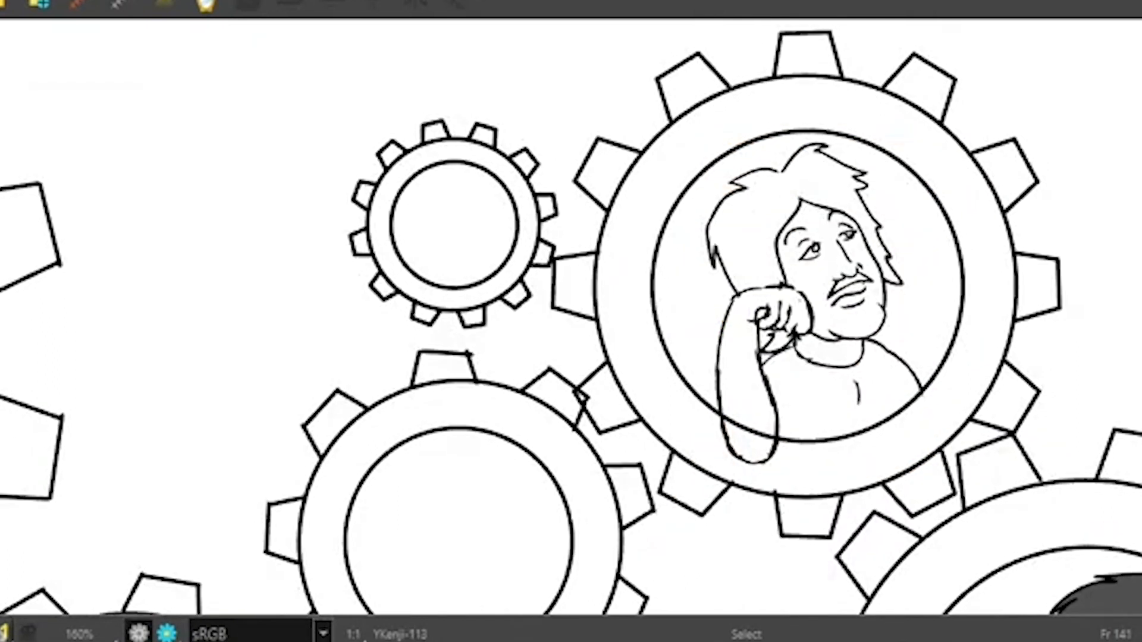
pyautogui.press('.')
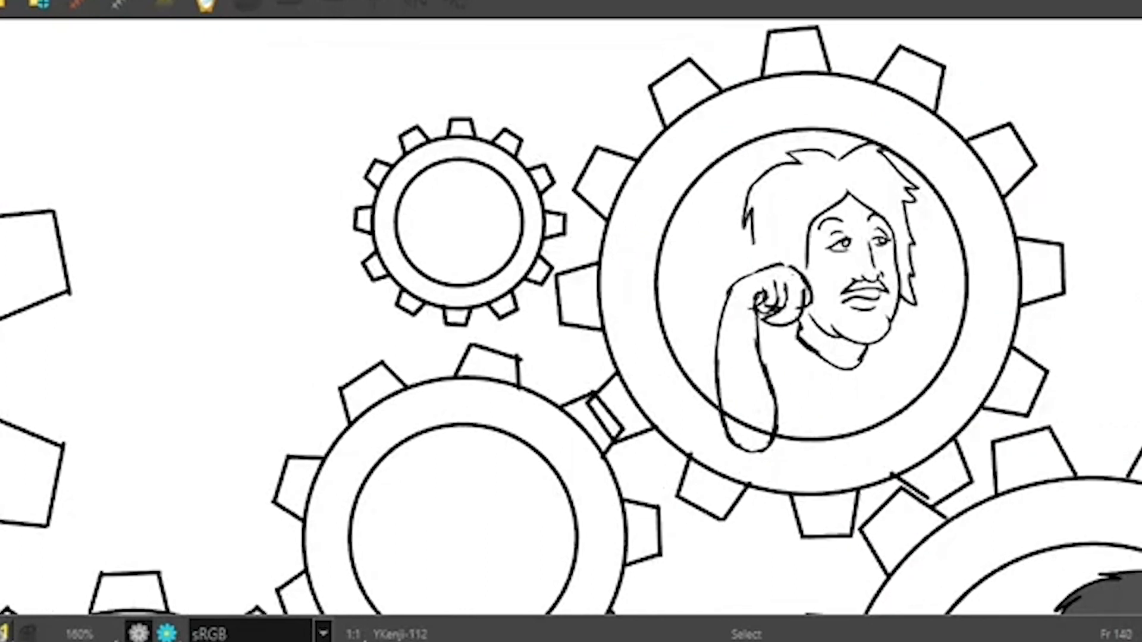
pyautogui.press('.')
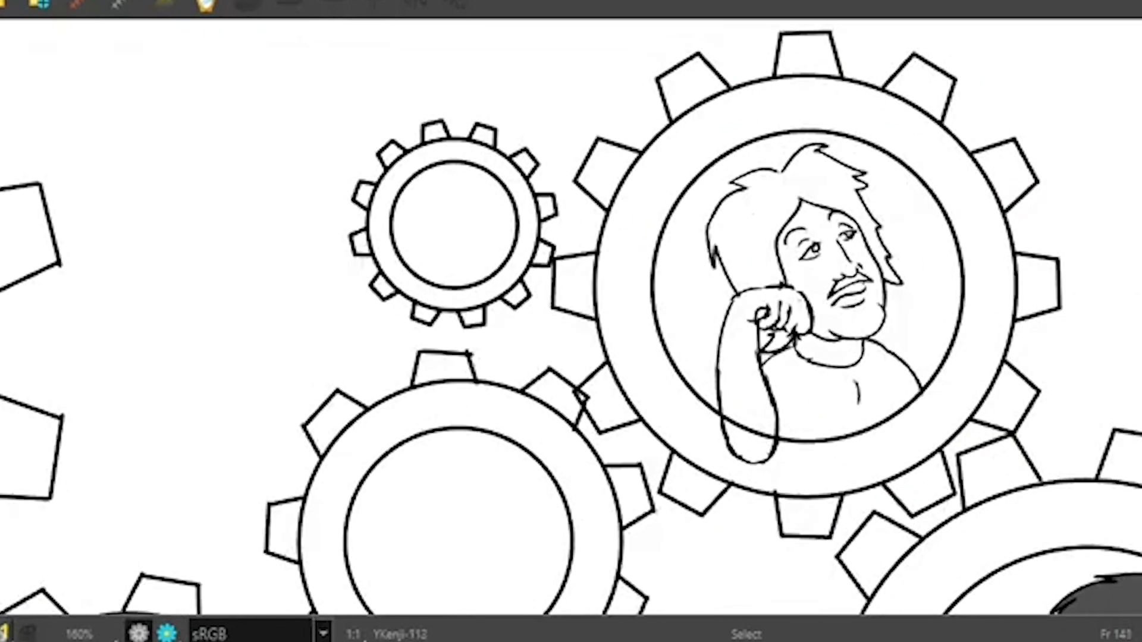
# Step: Turn on onion skin and rotate the head on frame 141 slightly clockwise around the chin, towards the frame 140 pose
pyautogui.hotkey('alt', 'o')
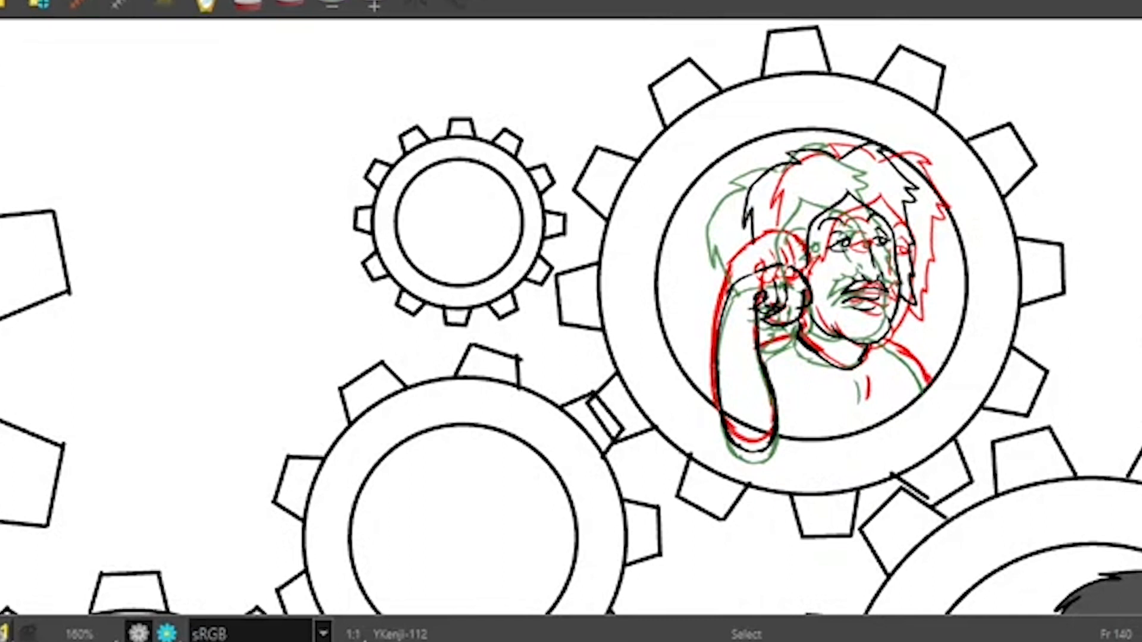
pyautogui.press('.')
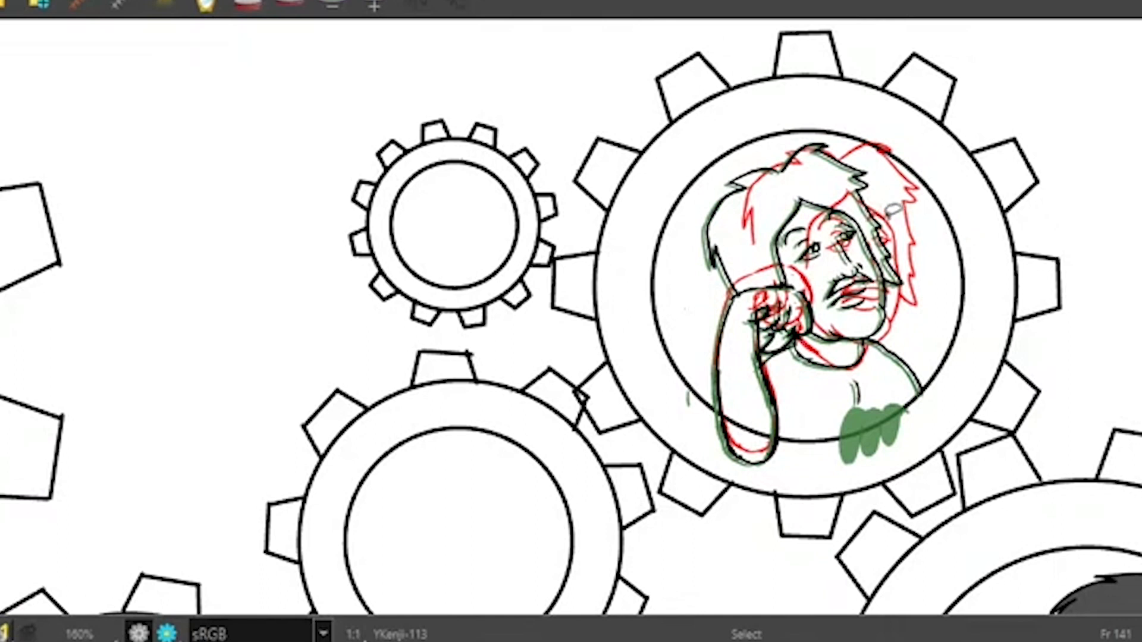
pyautogui.moveTo(891, 220)
pyautogui.mouseDown()
pyautogui.moveTo(855, 131)
pyautogui.moveTo(709, 186)
pyautogui.moveTo(693, 265)
pyautogui.mouseUp()
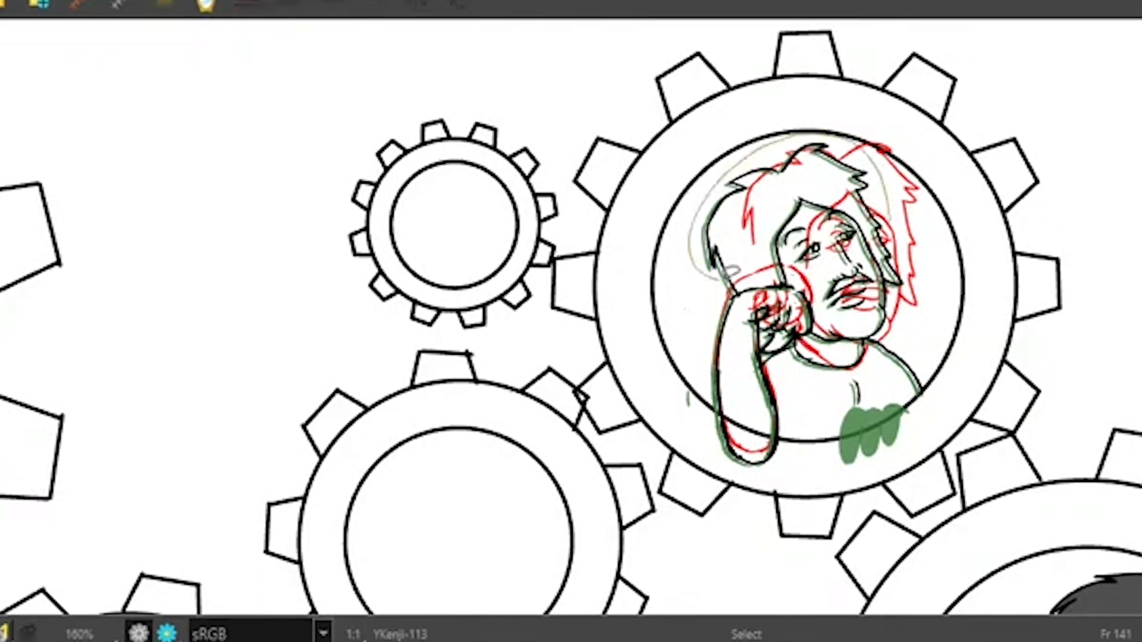
pyautogui.moveTo(824, 281)
pyautogui.mouseDown()
pyautogui.moveTo(830, 333)
pyautogui.moveTo(901, 316)
pyautogui.moveTo(915, 294)
pyautogui.moveTo(914, 237)
pyautogui.moveTo(899, 205)
pyautogui.mouseUp()
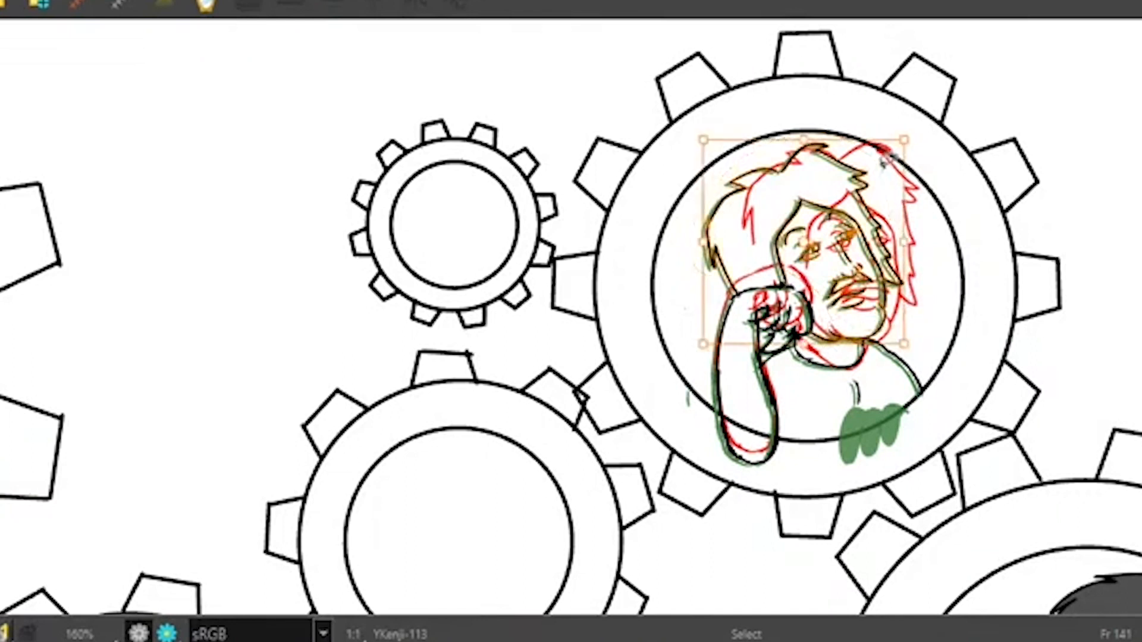
pyautogui.click(810, 249)
pyautogui.moveTo(832, 316); pyautogui.dragTo(827, 322)
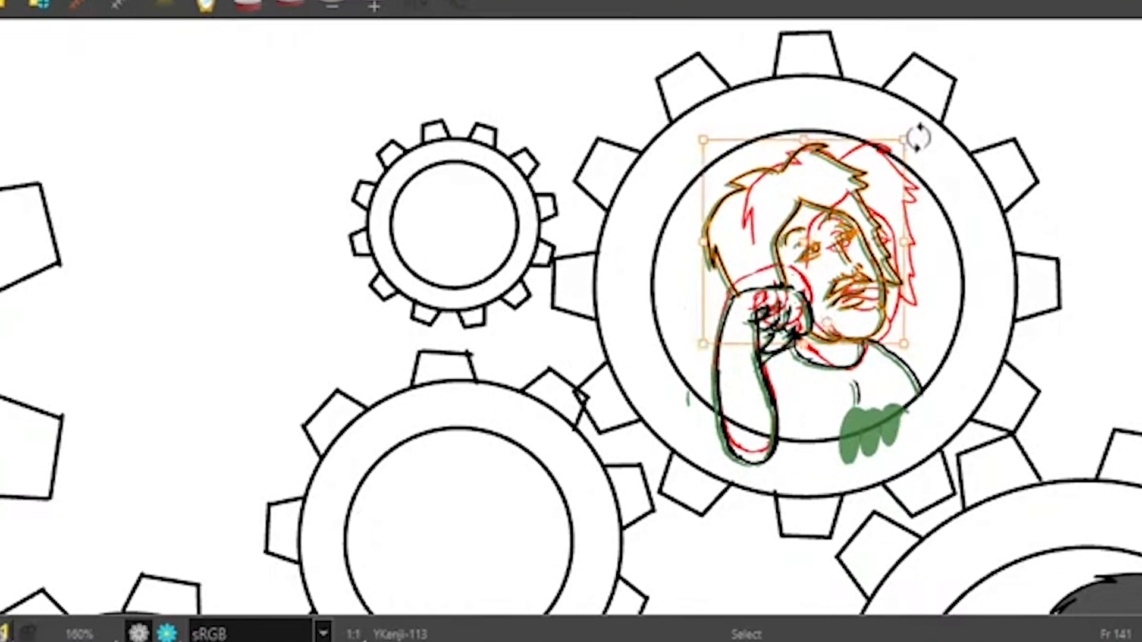
pyautogui.moveTo(918, 135)
pyautogui.mouseDown()
pyautogui.moveTo(948, 170)
pyautogui.moveTo(933, 158)
pyautogui.mouseUp()
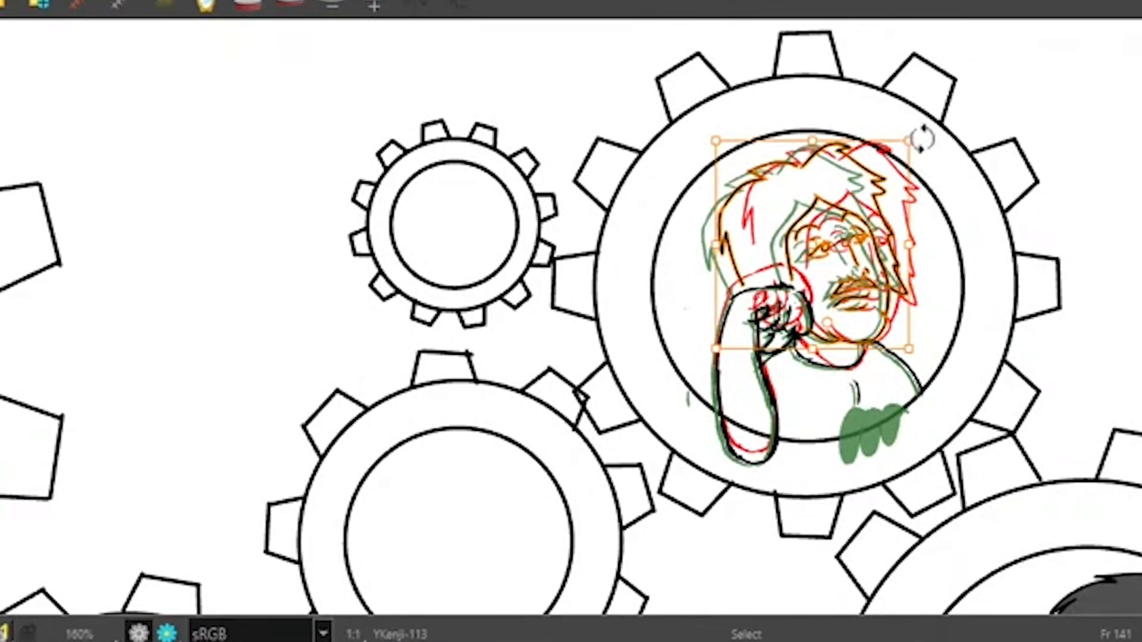
pyautogui.rightClick(922, 140)
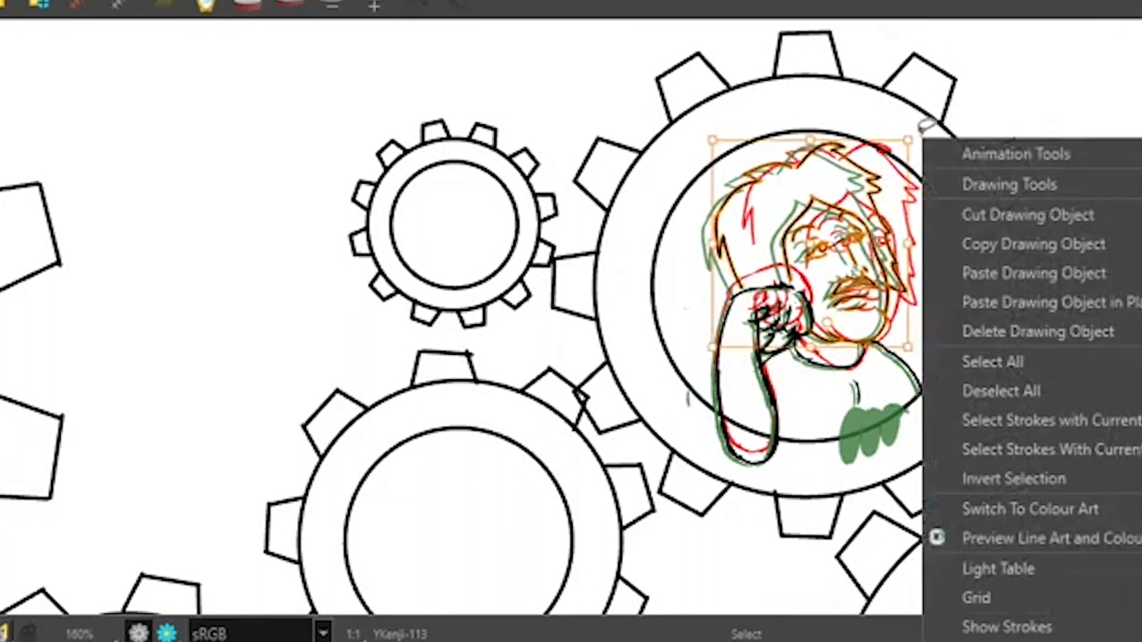
pyautogui.click(971, 93)
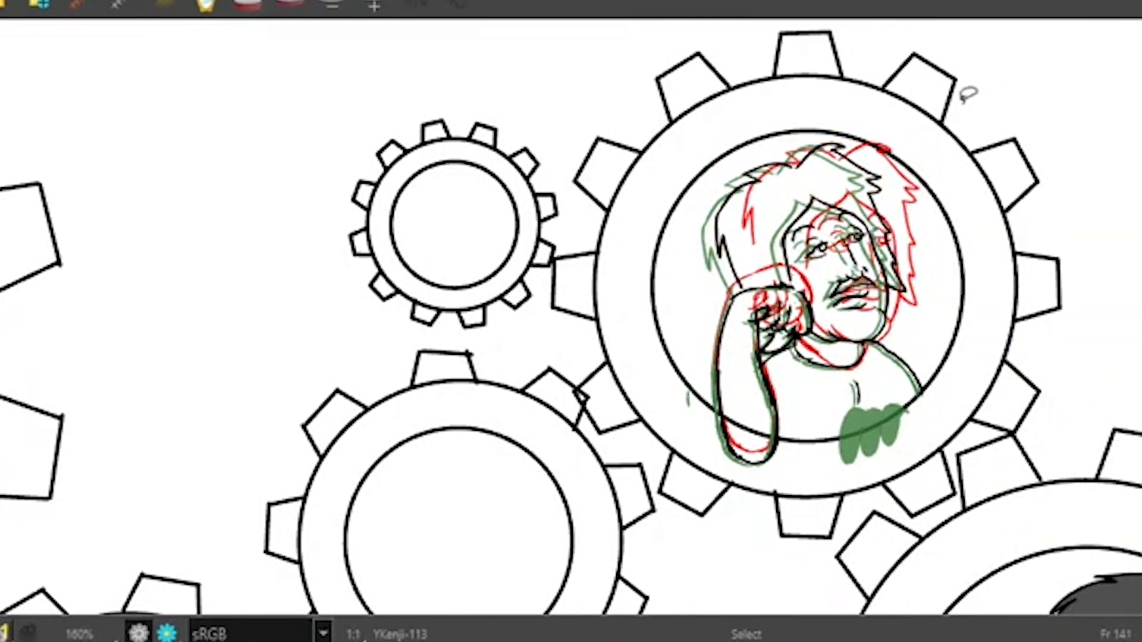
# Step: Flip repeatedly through frames 139 to 142 with onion skin on to examine how the rotated heads flow
pyautogui.press(',')
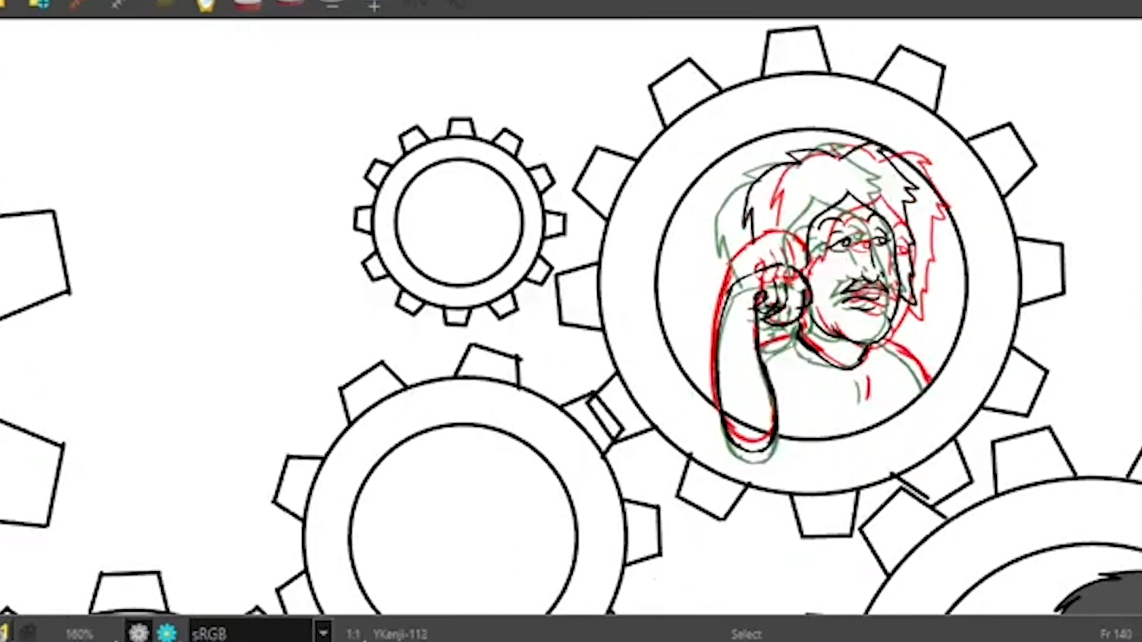
pyautogui.press('.')
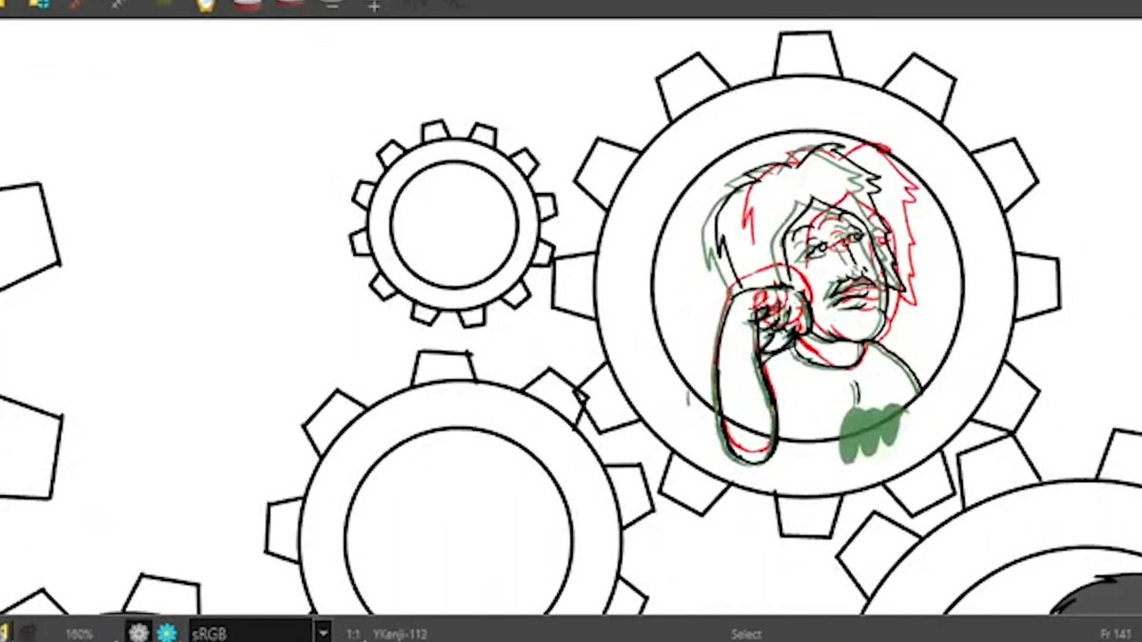
pyautogui.press(',')
pyautogui.press(',')
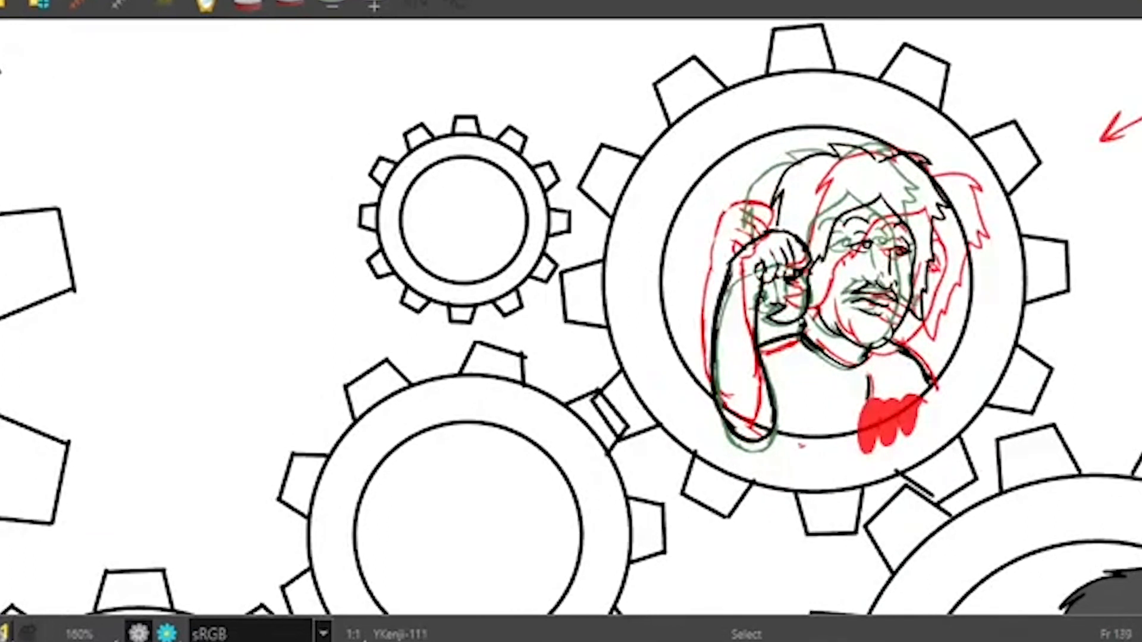
pyautogui.press('.')
pyautogui.press('.')
pyautogui.press('.')
pyautogui.press(',')
pyautogui.press(',')
pyautogui.press(',')
pyautogui.press('.')
pyautogui.press('.')
pyautogui.press('.')
pyautogui.press(',')
pyautogui.press(',')
pyautogui.press(',')
pyautogui.press('.')
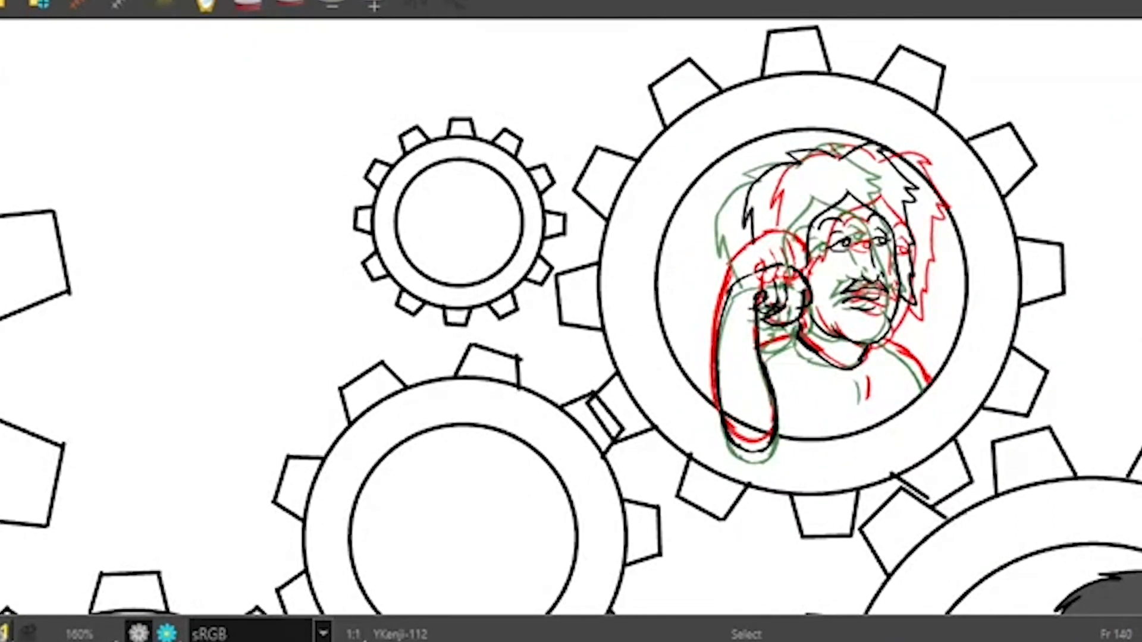
pyautogui.press('.')
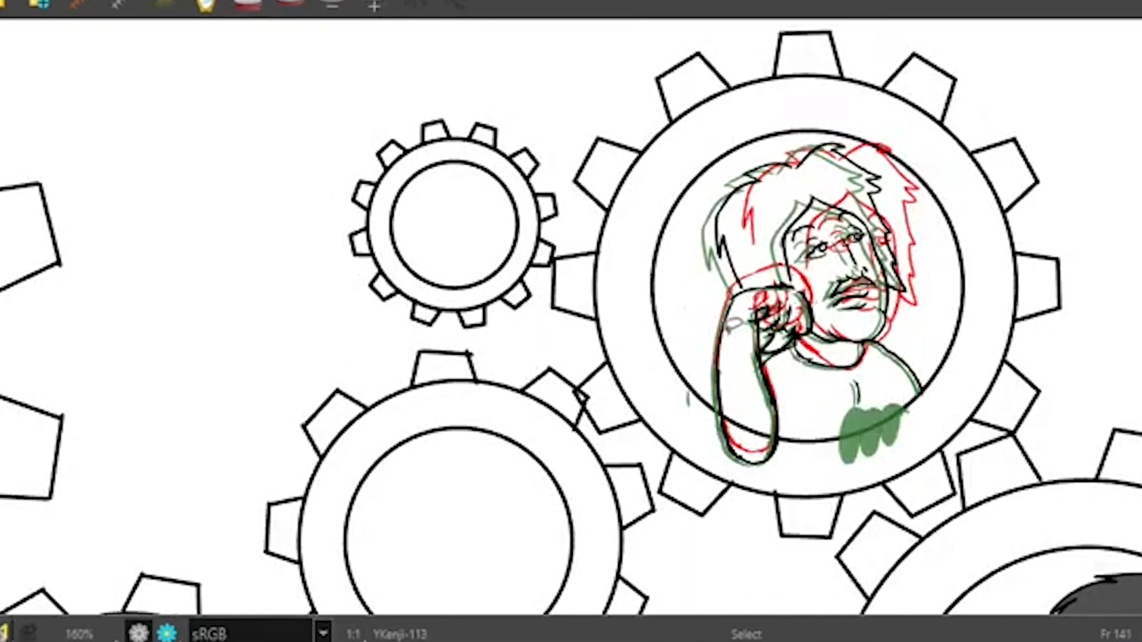
# Step: Select the forearm and fist on frame 141 and nudge them upward towards the frame 140 pose, using onion skin as reference
pyautogui.hotkey('alt', 'o')
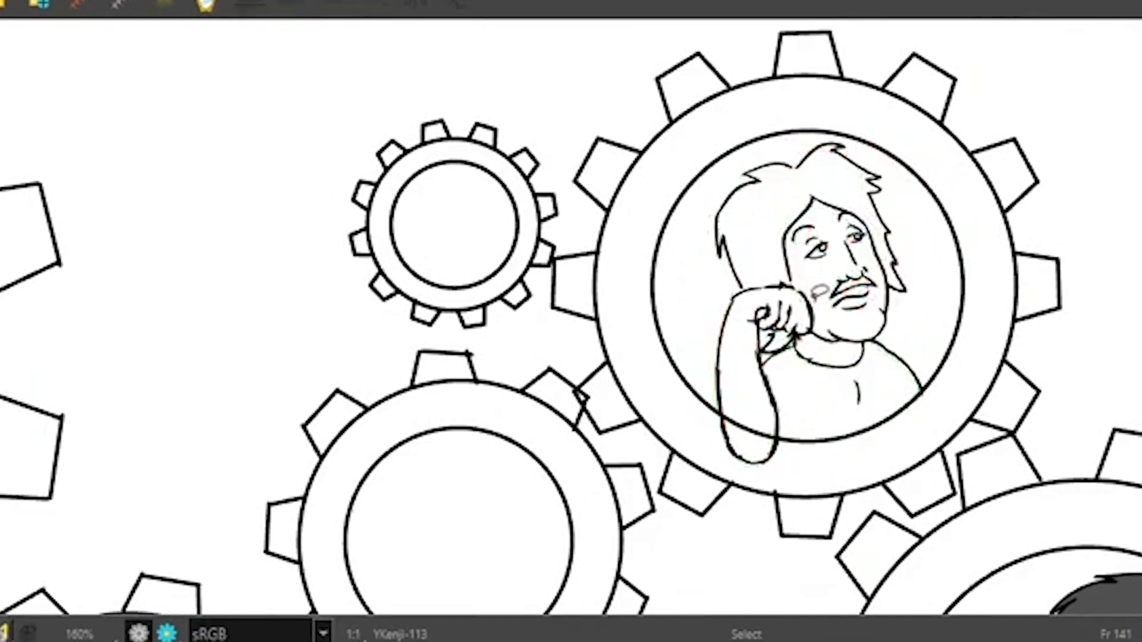
pyautogui.moveTo(823, 290)
pyautogui.mouseDown()
pyautogui.moveTo(752, 284)
pyautogui.moveTo(725, 308)
pyautogui.moveTo(714, 345)
pyautogui.moveTo(727, 442)
pyautogui.moveTo(769, 461)
pyautogui.moveTo(793, 426)
pyautogui.moveTo(780, 398)
pyautogui.moveTo(745, 380)
pyautogui.moveTo(744, 333)
pyautogui.moveTo(771, 314)
pyautogui.moveTo(819, 314)
pyautogui.moveTo(821, 280)
pyautogui.mouseUp()
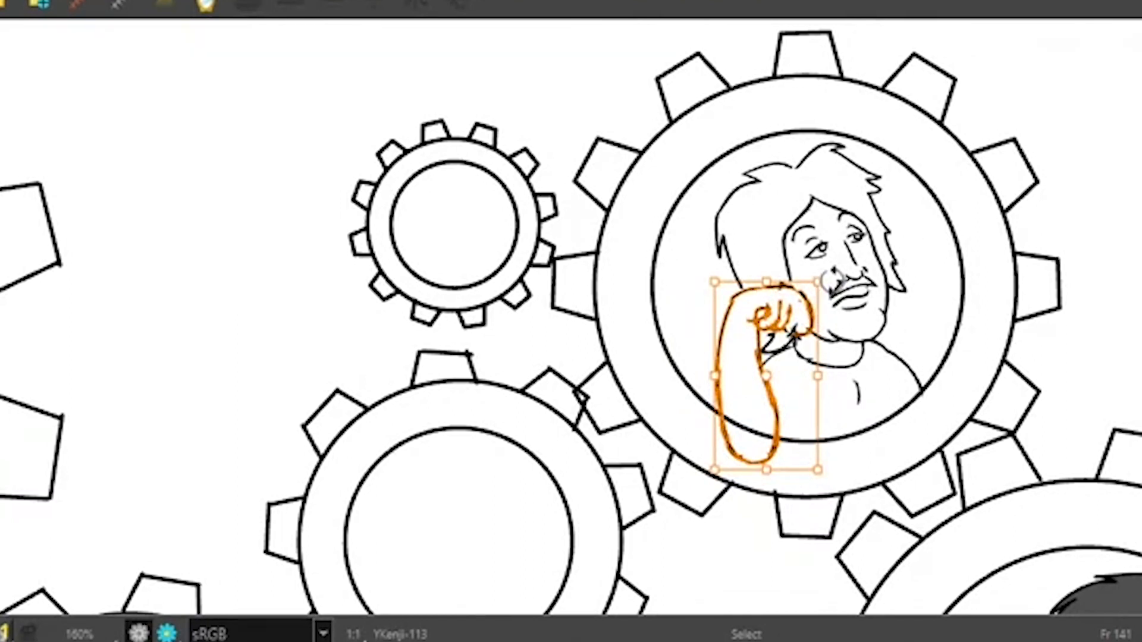
pyautogui.hotkey('alt', 'o')
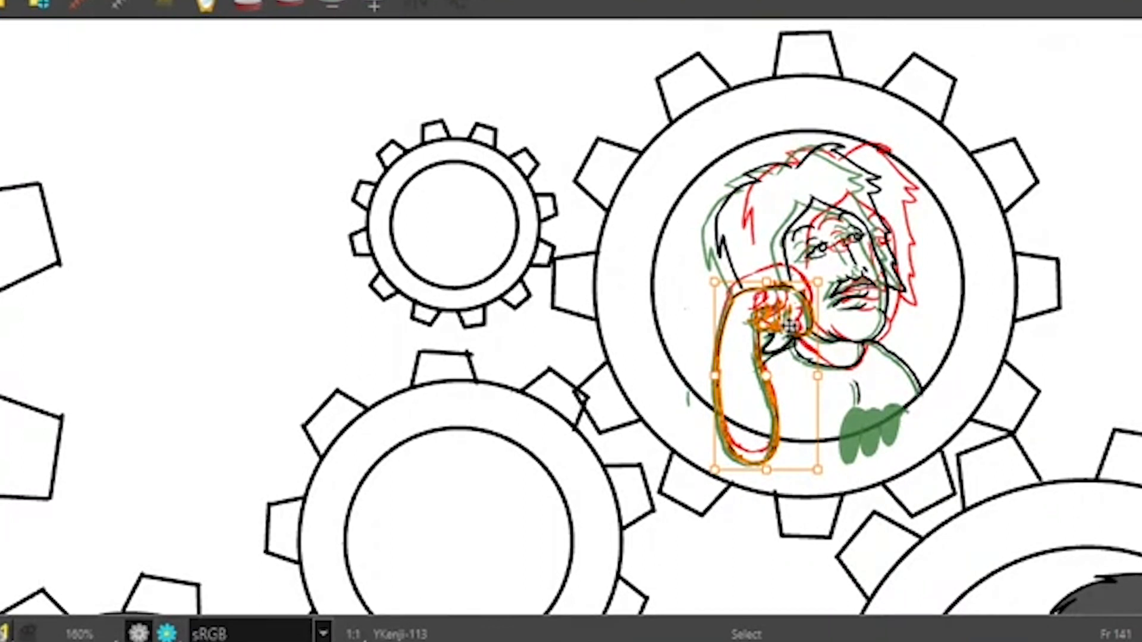
pyautogui.press('Up')
pyautogui.press('Up')
pyautogui.press('Up')
pyautogui.press('Up')
pyautogui.press('Up')
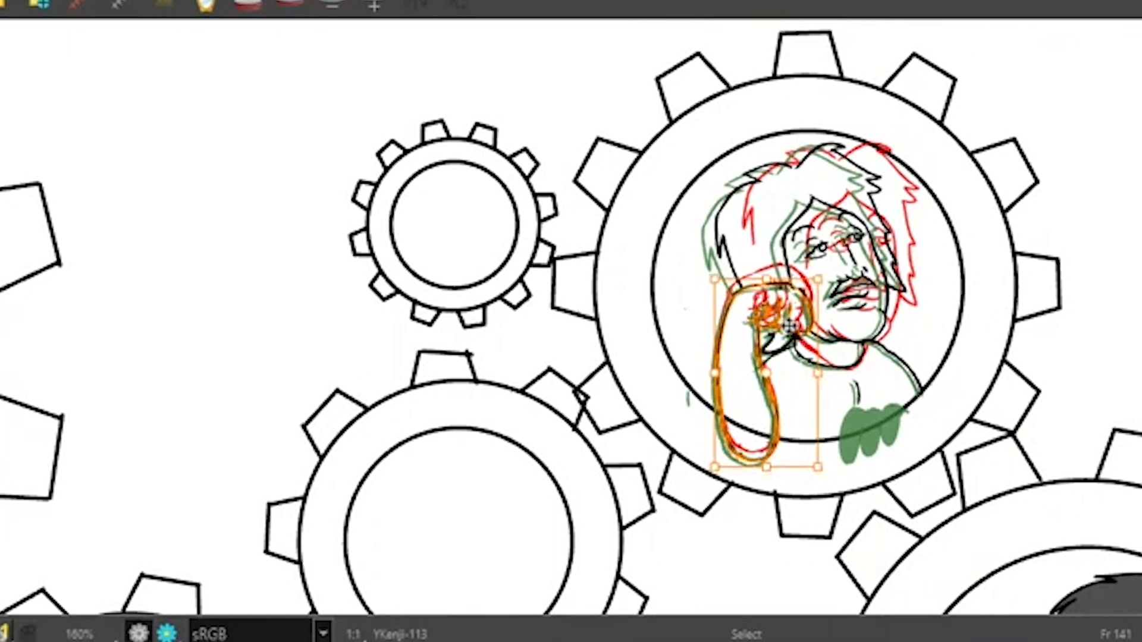
pyautogui.press('Up')
pyautogui.press('Up')
pyautogui.press('Up')
pyautogui.press('Up')
pyautogui.press('Up')
pyautogui.press('Up')
pyautogui.press('Up')
pyautogui.press('Up')
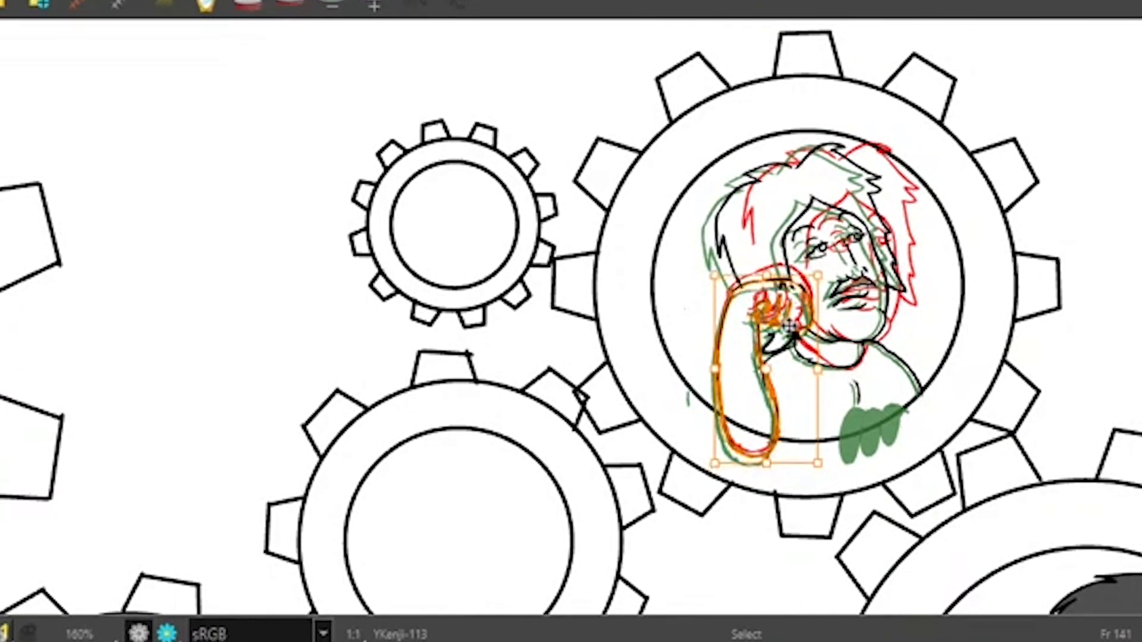
# Step: Nudge the selected arm on frame 141 slightly back down and left, then deselect it and turn off onion skin
pyautogui.press('Down')
pyautogui.press('Down')
pyautogui.press('Down')
pyautogui.press('Down')
pyautogui.press('Down')
pyautogui.press('Down')
pyautogui.press('Down')
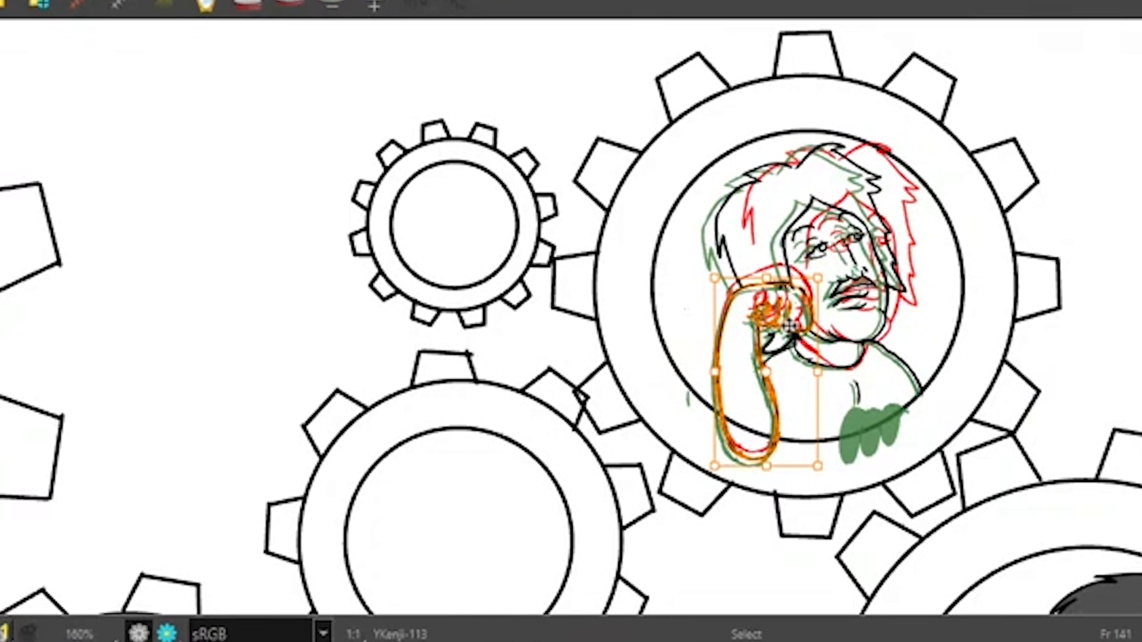
pyautogui.press('Left')
pyautogui.press('Left')
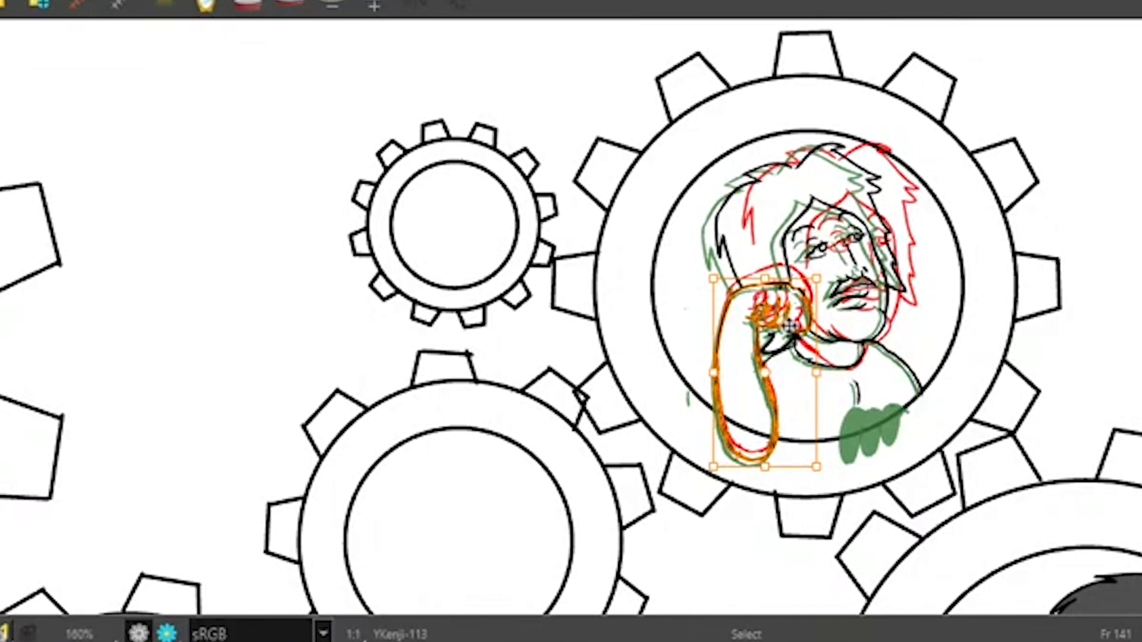
pyautogui.click(1117, 384)
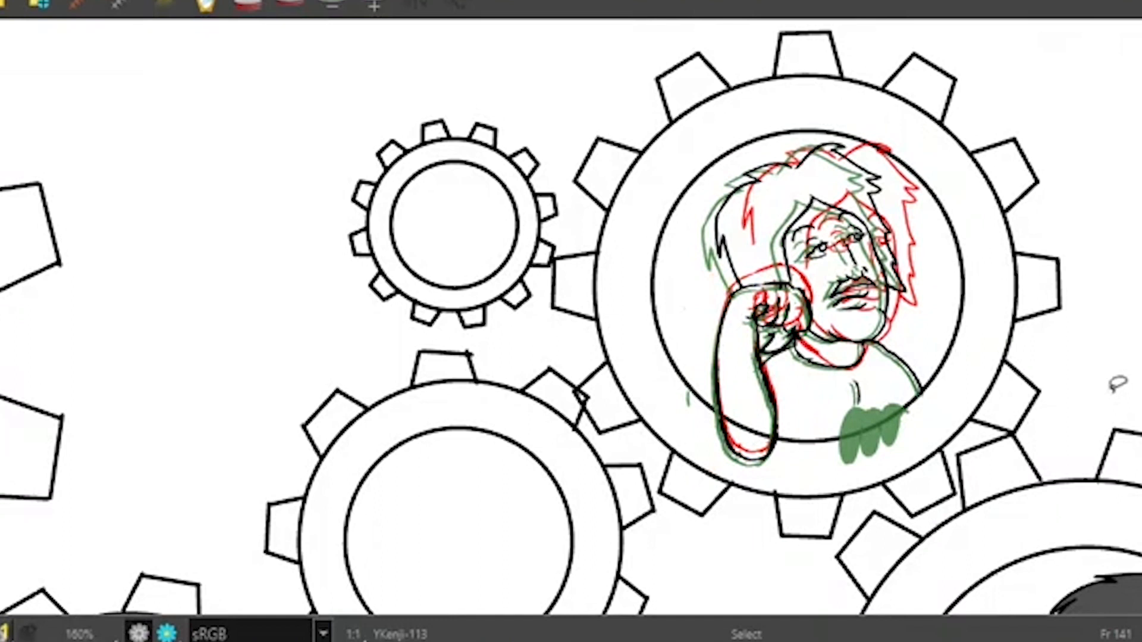
pyautogui.hotkey('alt', 'o')
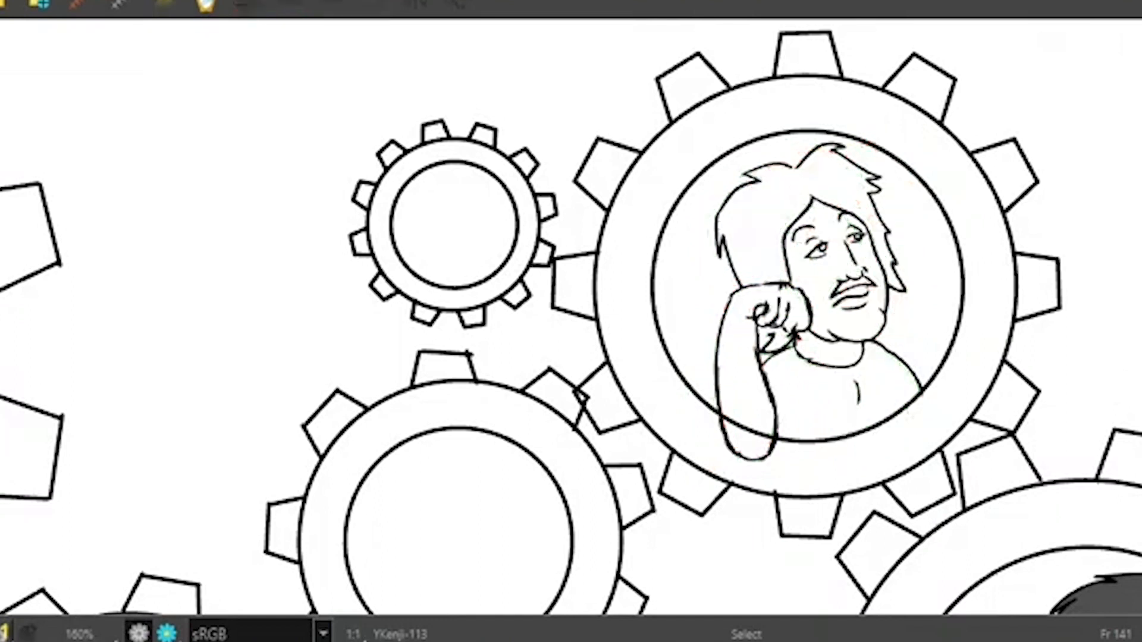
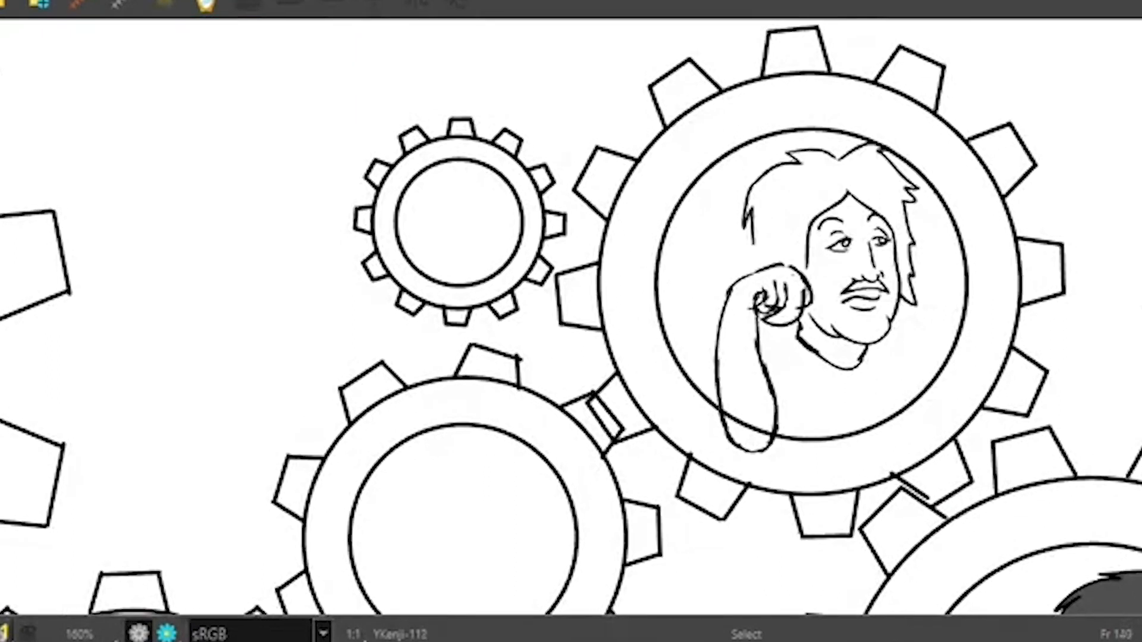
# Step: Flip back and forth through frames 136 to 143 to examine how the head and arm movement flows
pyautogui.press(',')
pyautogui.press(',')
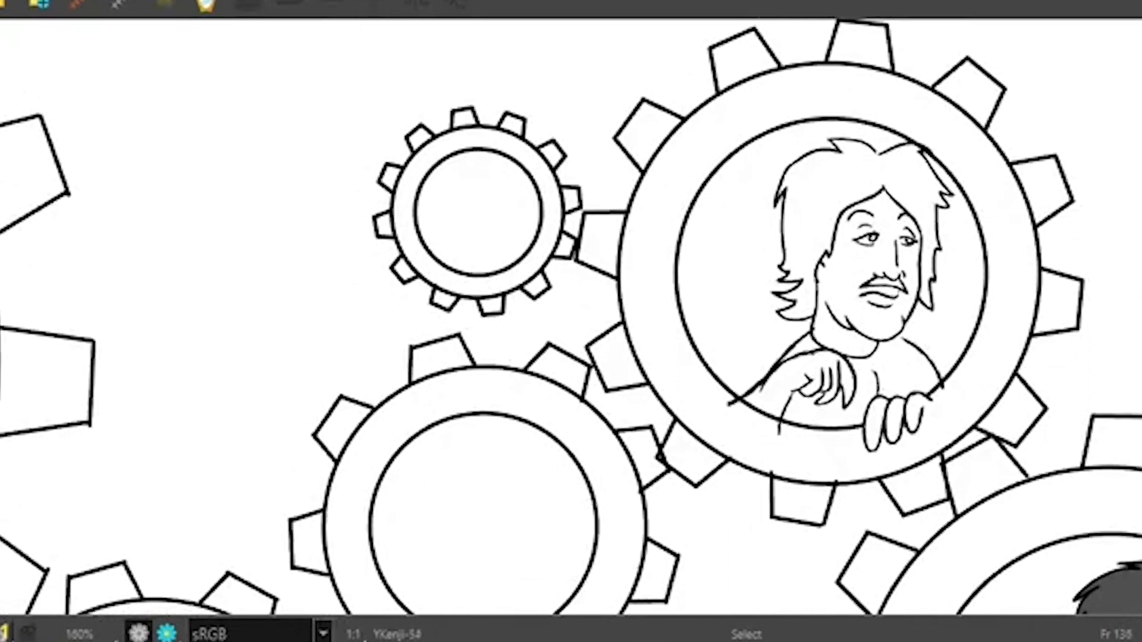
pyautogui.press('.')
pyautogui.press('.')
pyautogui.press('.')
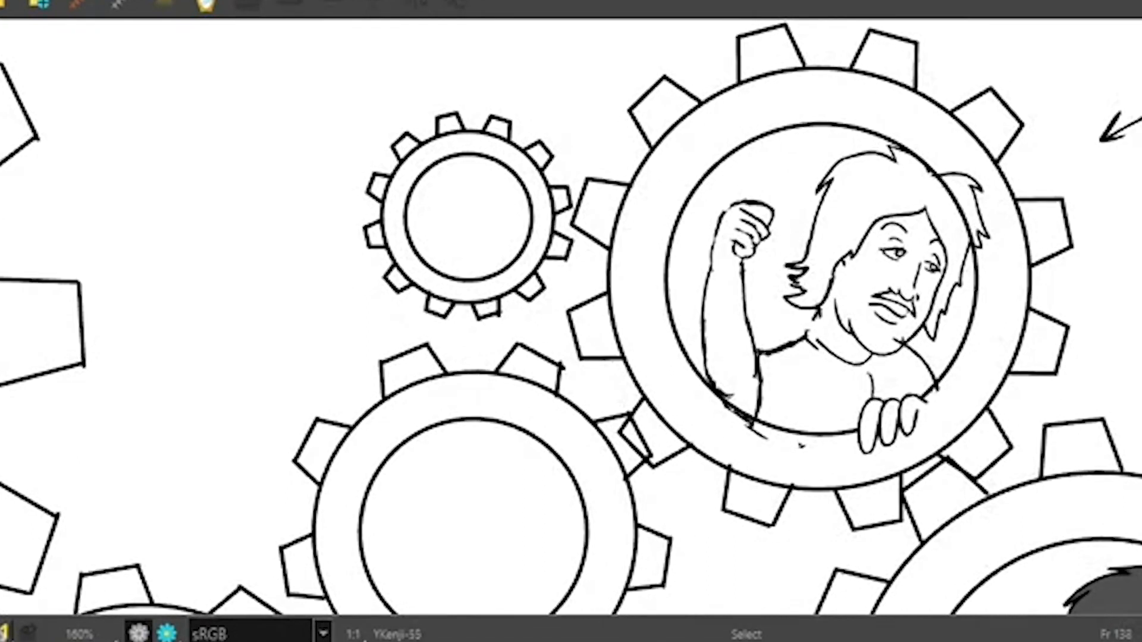
pyautogui.press(',')
pyautogui.press('.')
pyautogui.press('.')
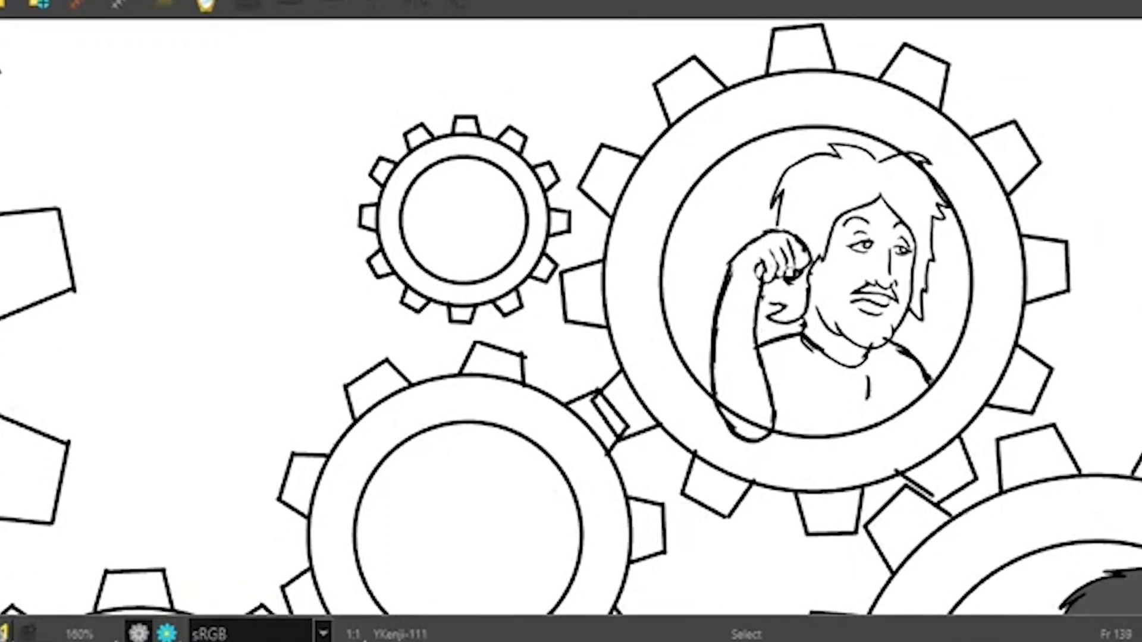
pyautogui.press('.')
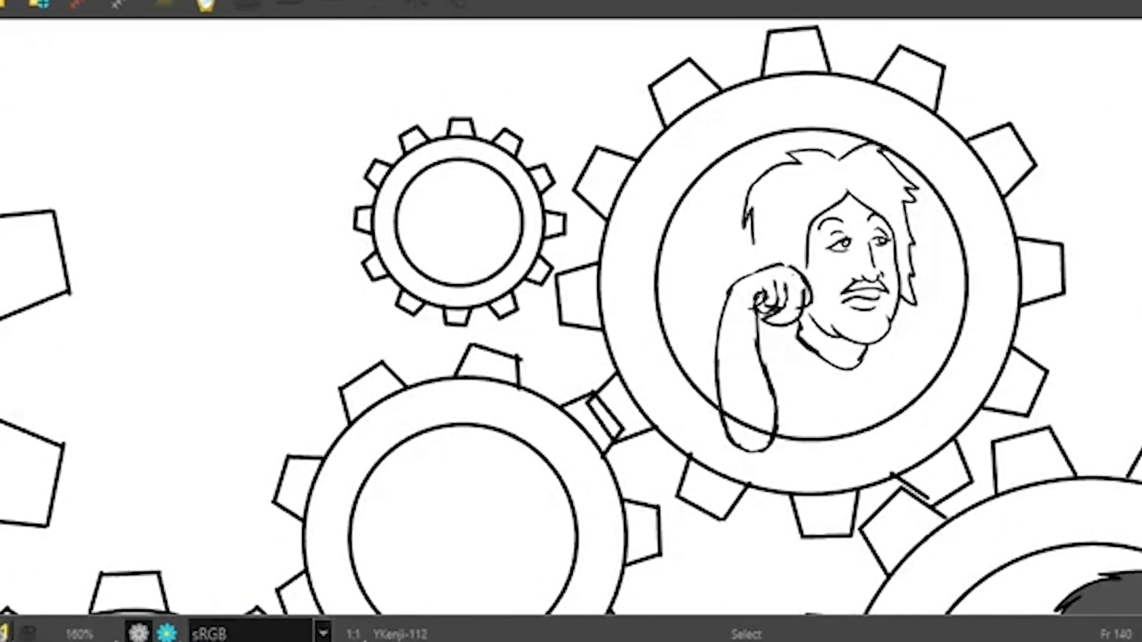
pyautogui.press('.')
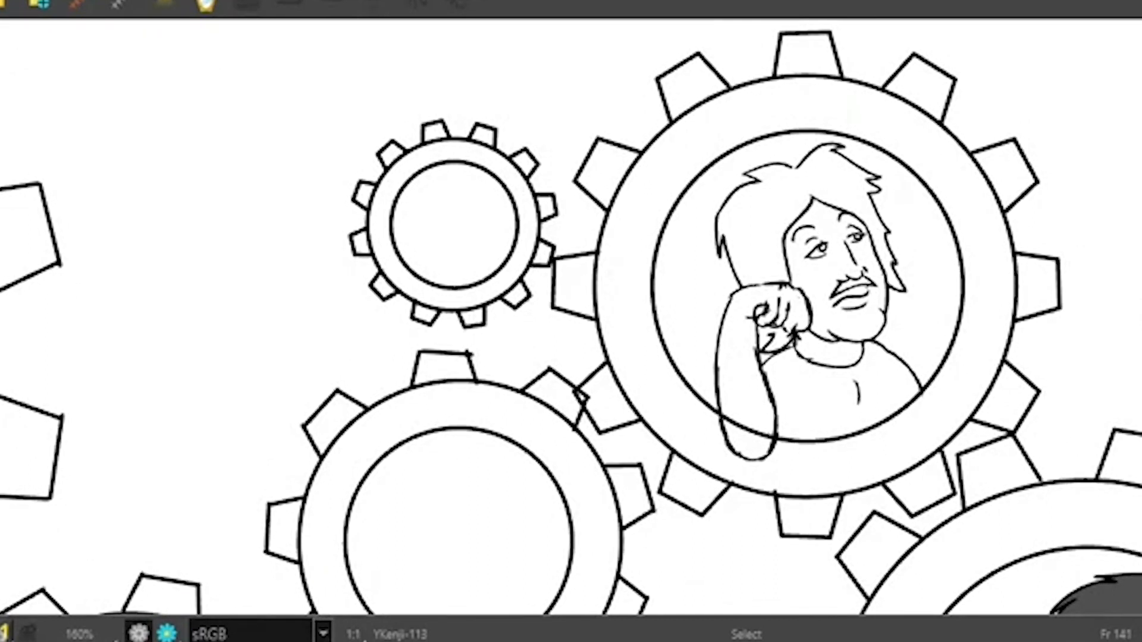
pyautogui.press('.')
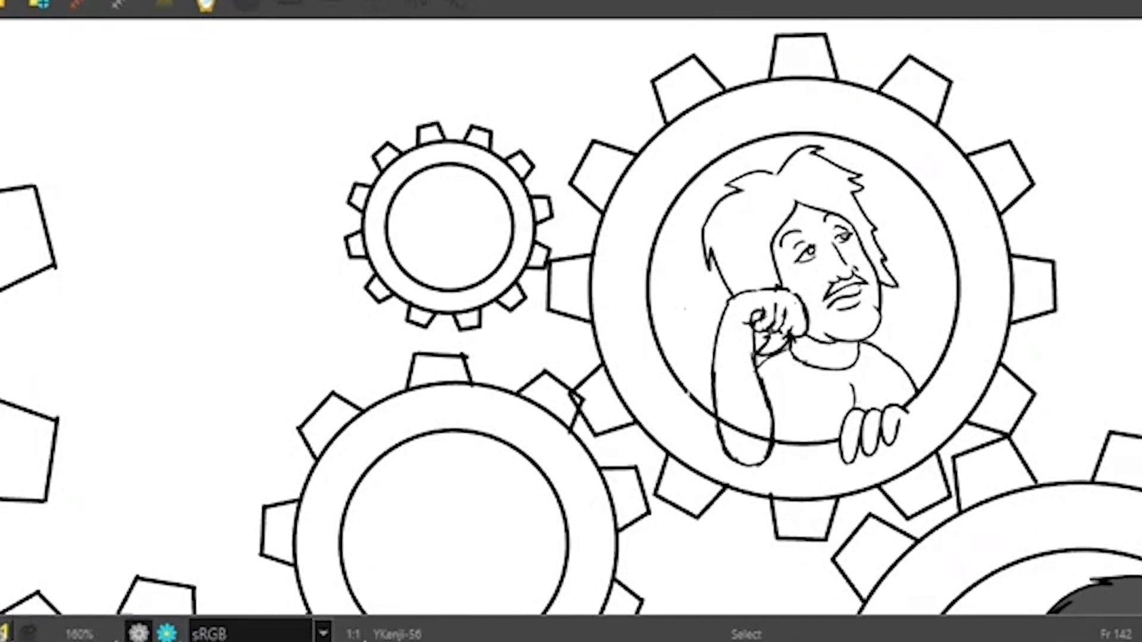
pyautogui.press(',')
pyautogui.press('.')
pyautogui.press(',')
pyautogui.press(',')
pyautogui.press(',')
pyautogui.press(',')
pyautogui.press(',')
pyautogui.press(',')
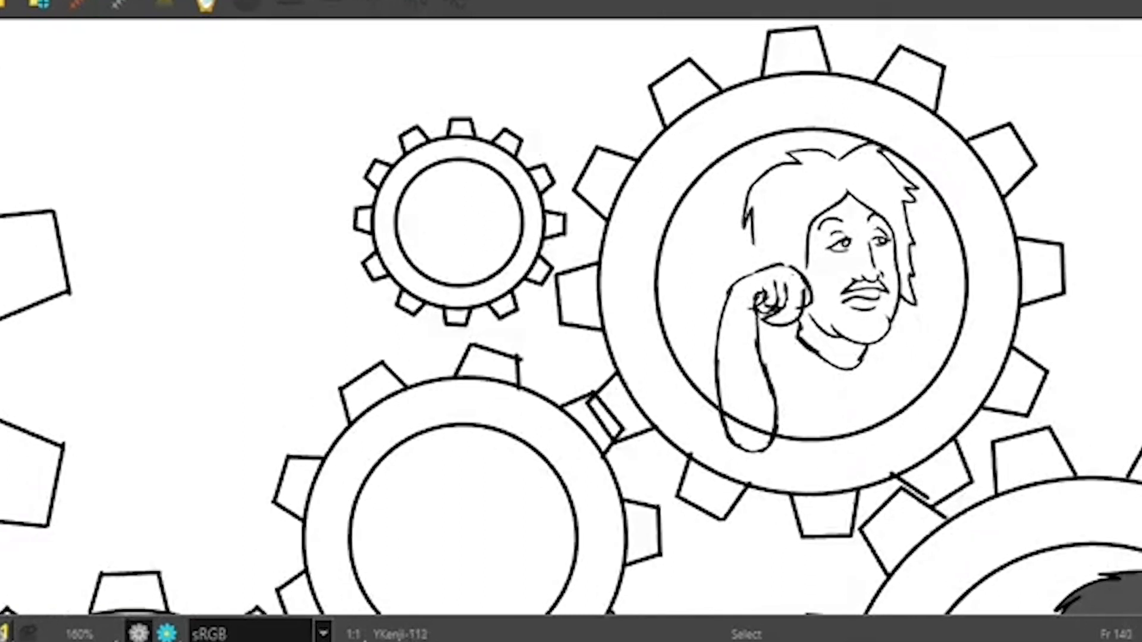
pyautogui.press('.')
pyautogui.press('.')
pyautogui.press('.')
pyautogui.press('.')
pyautogui.press('.')
pyautogui.press('.')
pyautogui.press(',')
pyautogui.press(',')
pyautogui.press(',')
pyautogui.press(',')
pyautogui.press(',')
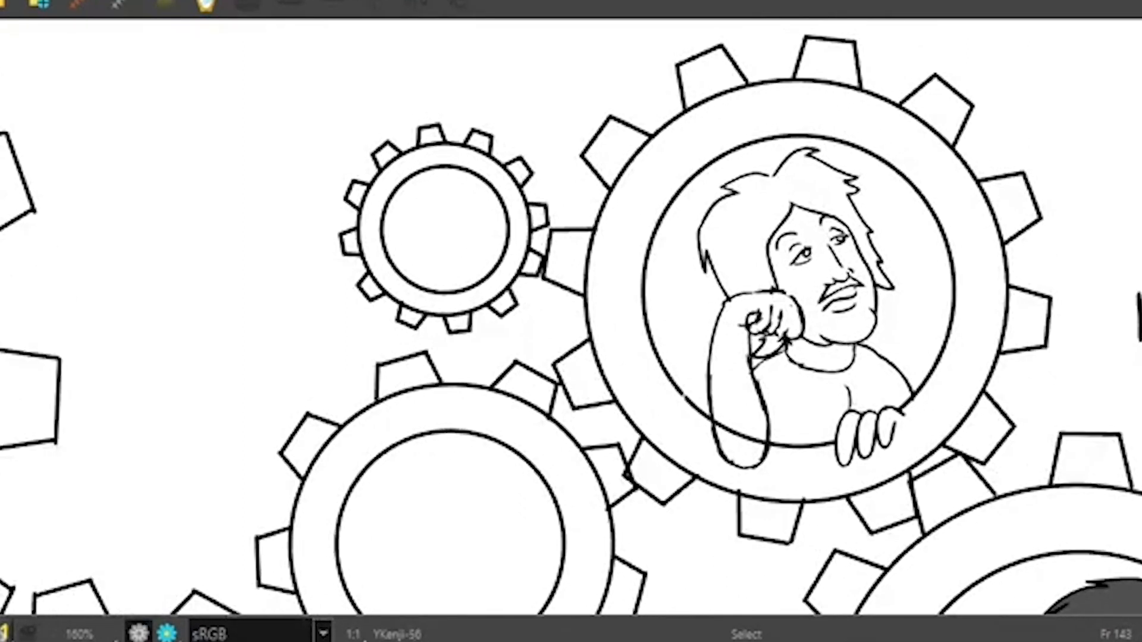
pyautogui.press('.')
pyautogui.press('.')
pyautogui.press('.')
pyautogui.press('.')
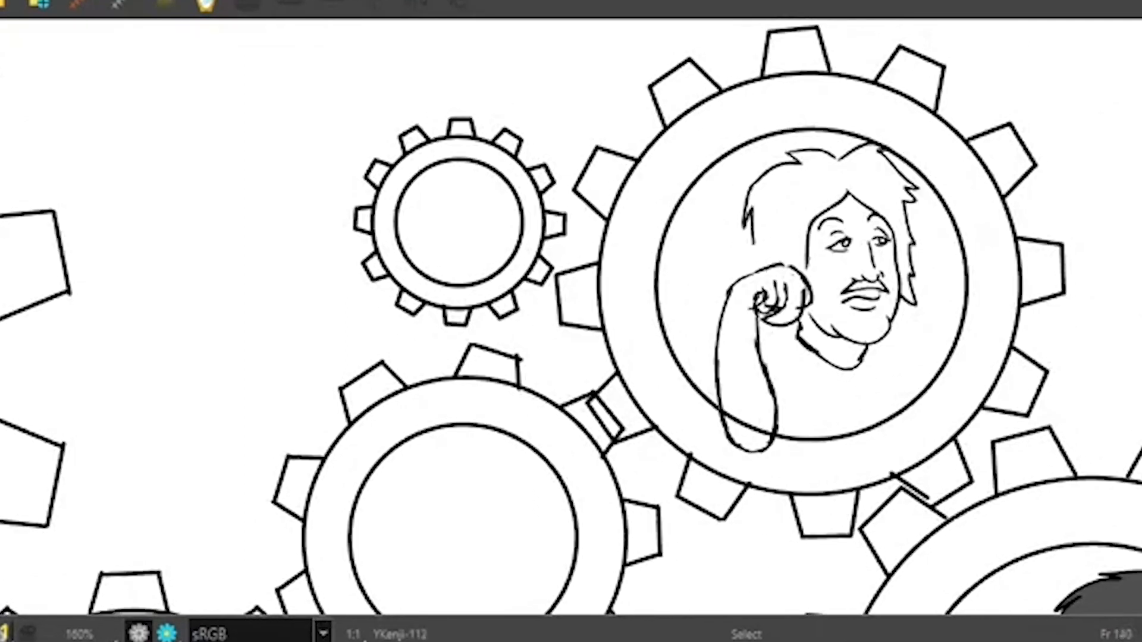
pyautogui.press(',')
pyautogui.press(',')
pyautogui.press(',')
pyautogui.press(',')
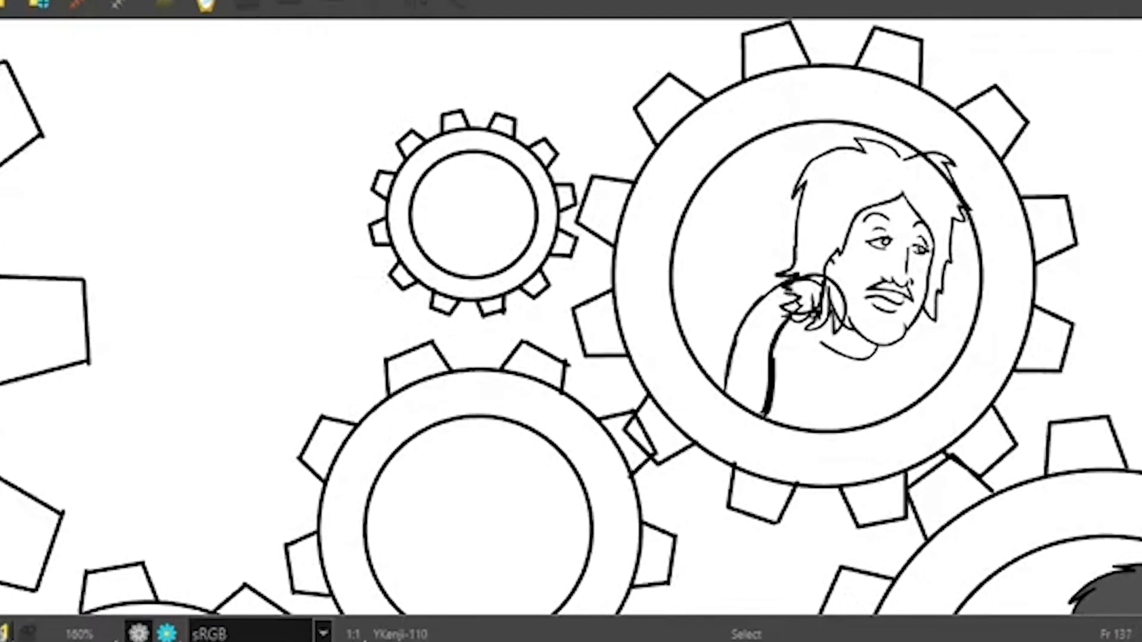
# Step: Flip repeatedly among frames 135 to 138 to examine the transition into the raised-fist pose
pyautogui.press('.')
pyautogui.press('.')
pyautogui.press(',')
pyautogui.press(',')
pyautogui.press('.')
pyautogui.press(',')
pyautogui.press('.')
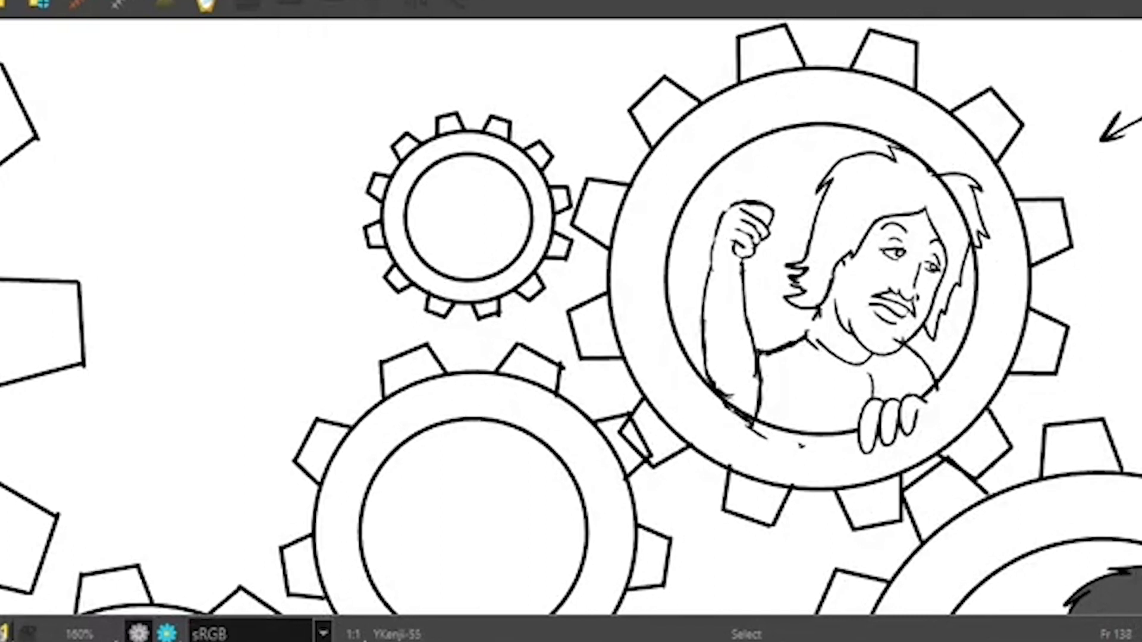
pyautogui.press(',')
pyautogui.press('.')
pyautogui.press(',')
pyautogui.press('.')
pyautogui.press(',')
pyautogui.press('.')
pyautogui.press(',')
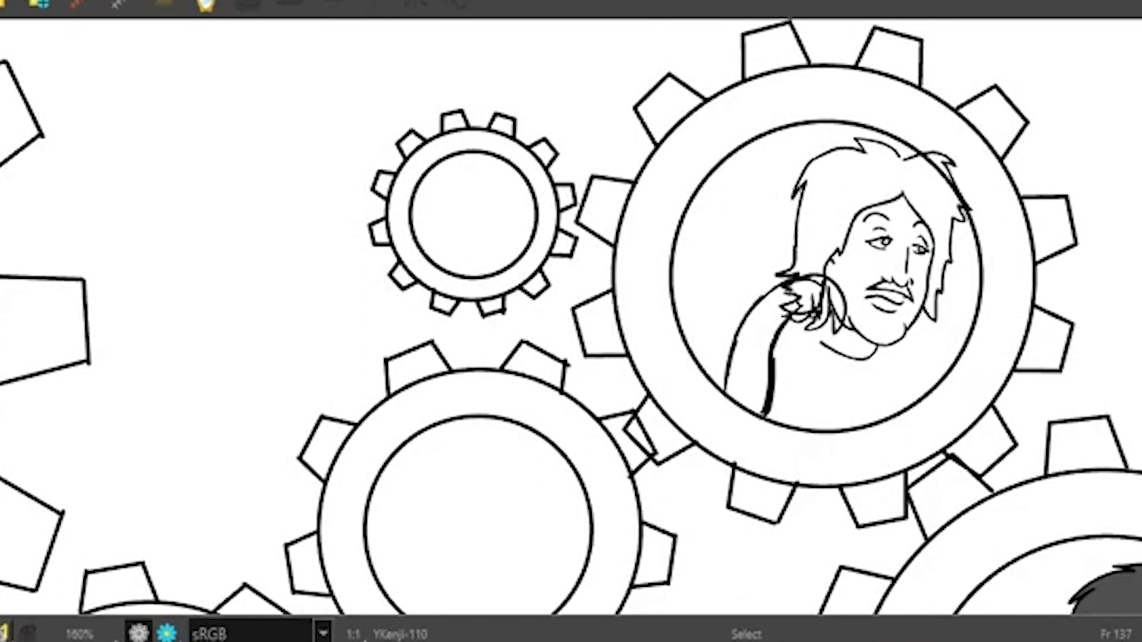
pyautogui.press('.')
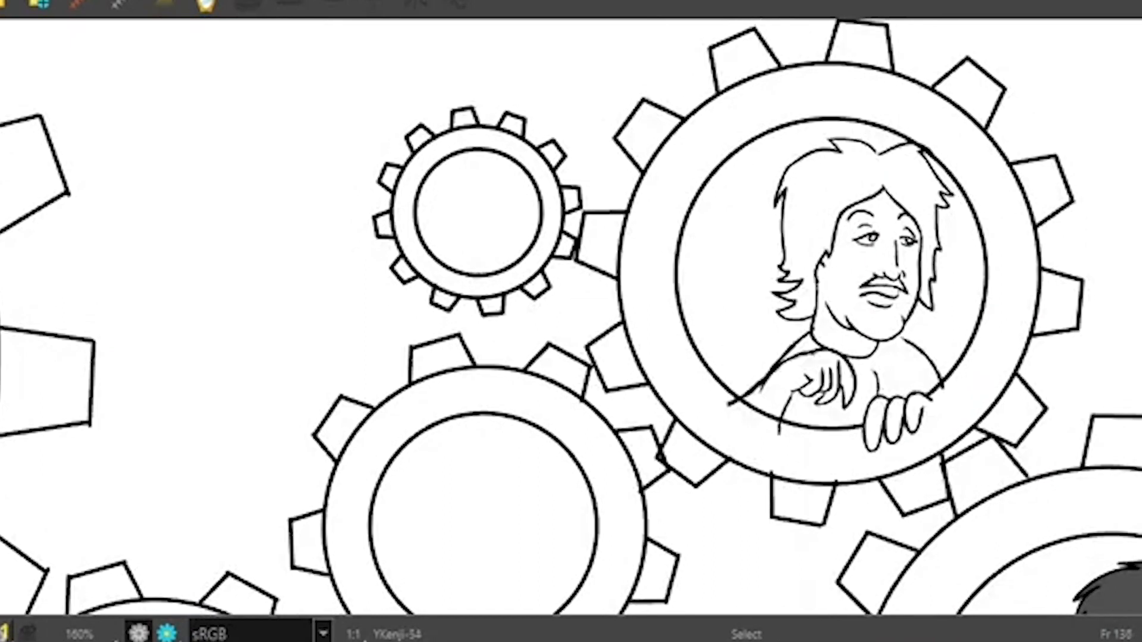
pyautogui.press(',')
pyautogui.press('.')
pyautogui.press(',')
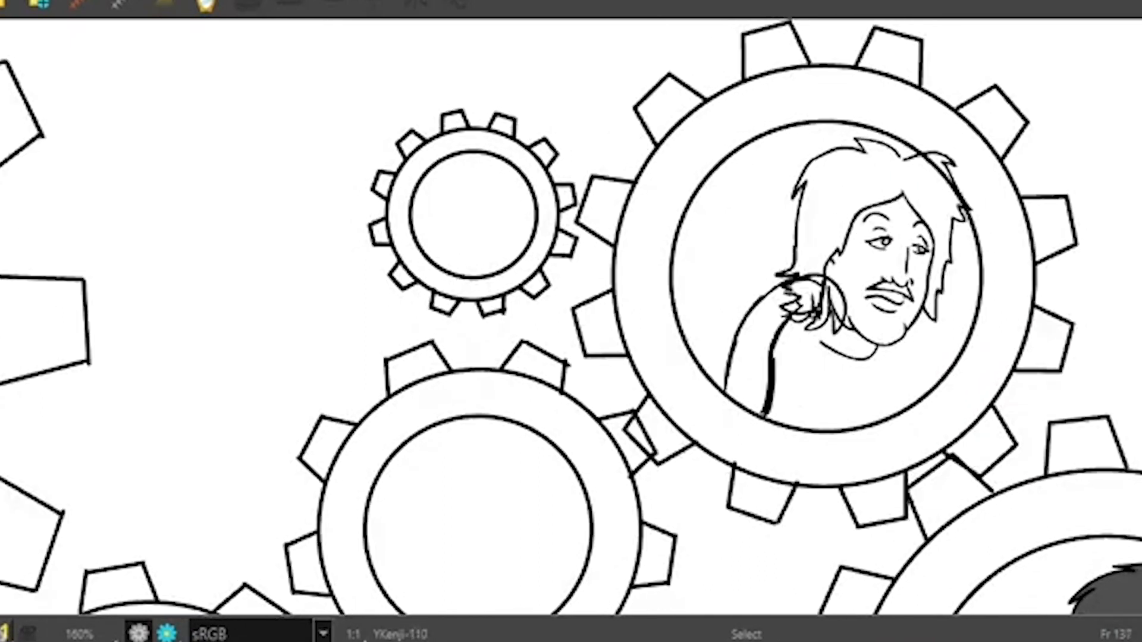
pyautogui.press('.')
pyautogui.press(',')
pyautogui.press('.')
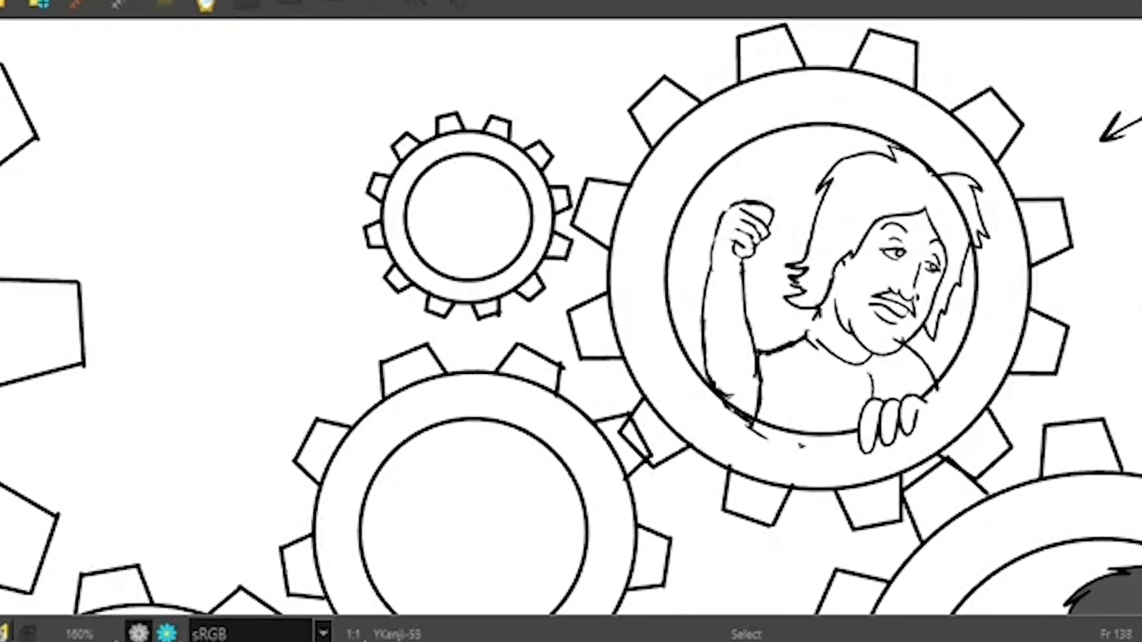
pyautogui.press(',')
pyautogui.press('.')
pyautogui.press(',')
pyautogui.press('.')
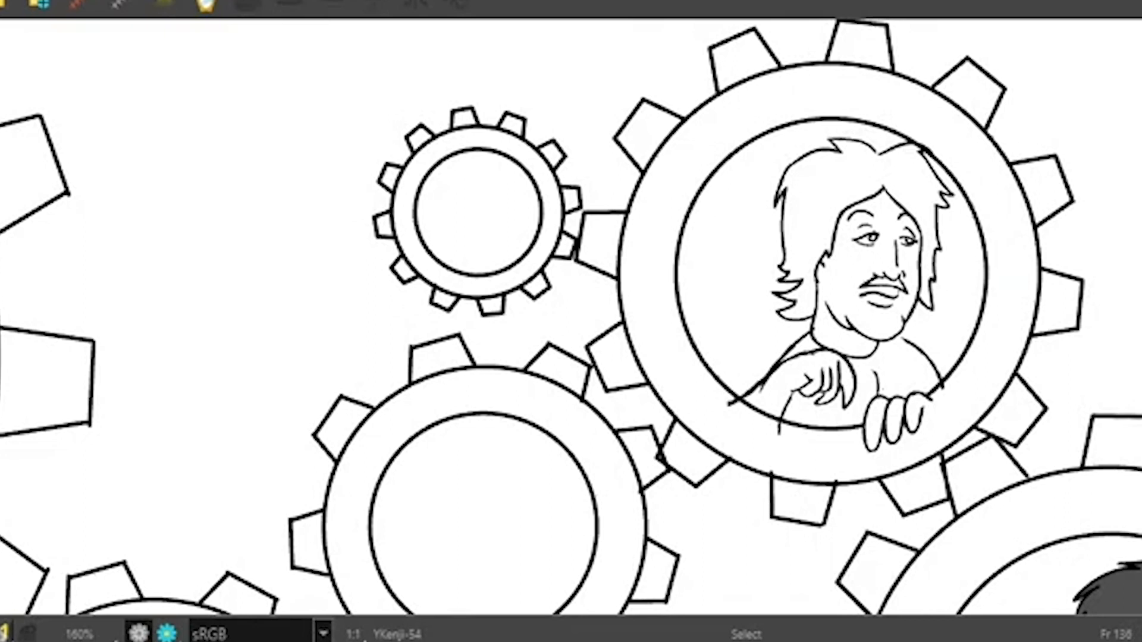
pyautogui.press(',')
pyautogui.press('.')
pyautogui.press(',')
pyautogui.press('.')
pyautogui.press(',')
pyautogui.press('.')
pyautogui.press(',')
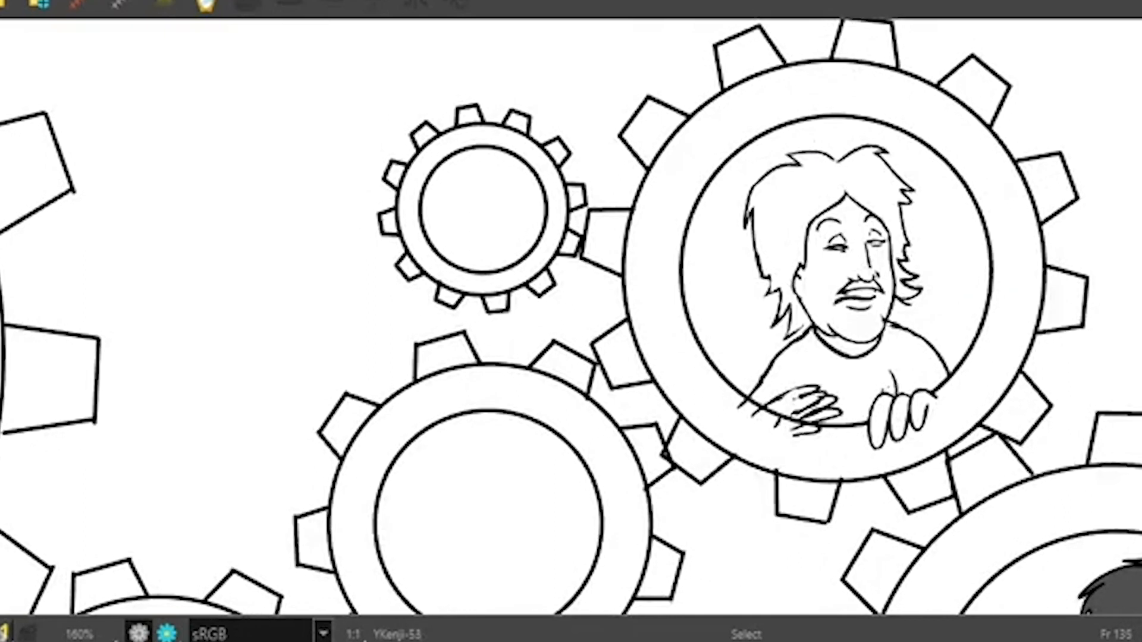
pyautogui.press('.')
pyautogui.press('.')
pyautogui.press(',')
pyautogui.press('.')
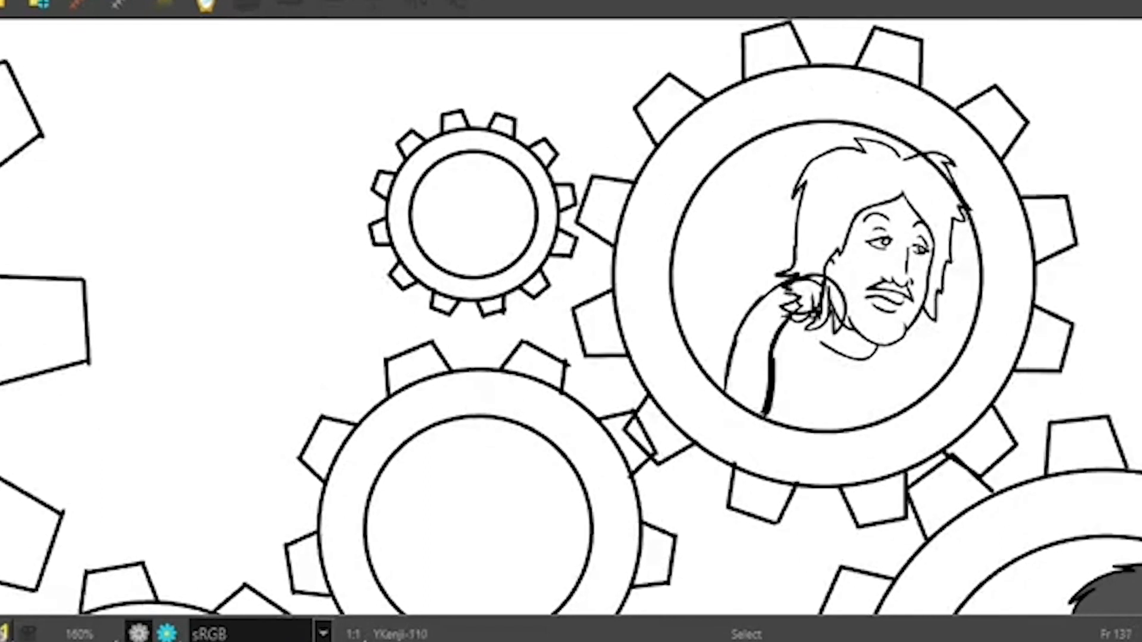
pyautogui.press(',')
pyautogui.press('.')
pyautogui.press('.')
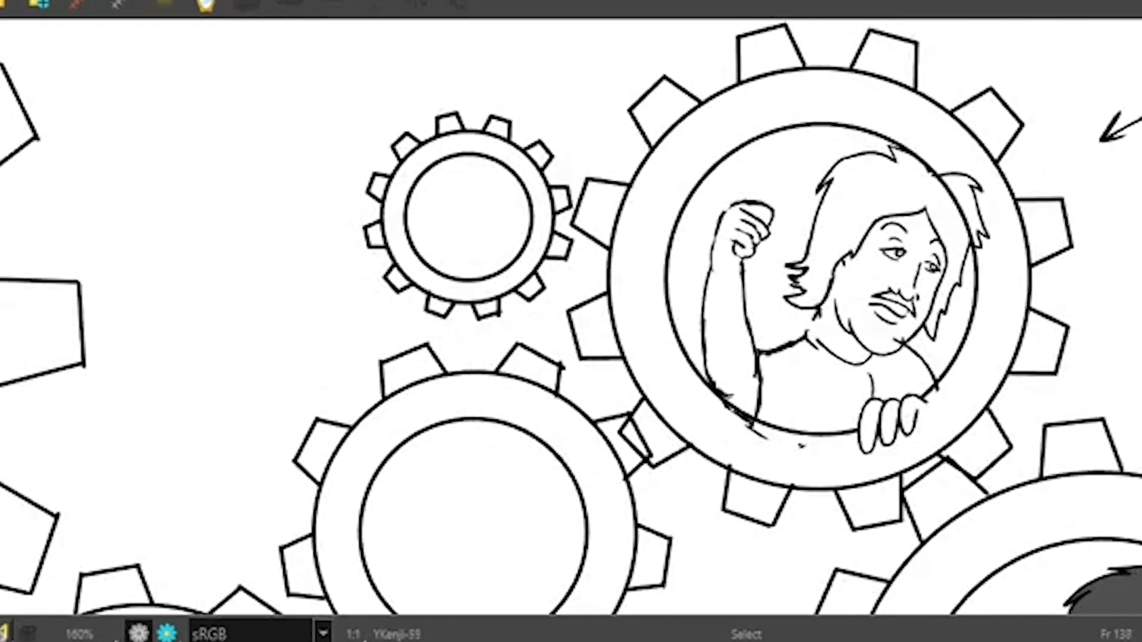
pyautogui.press(',')
pyautogui.press('.')
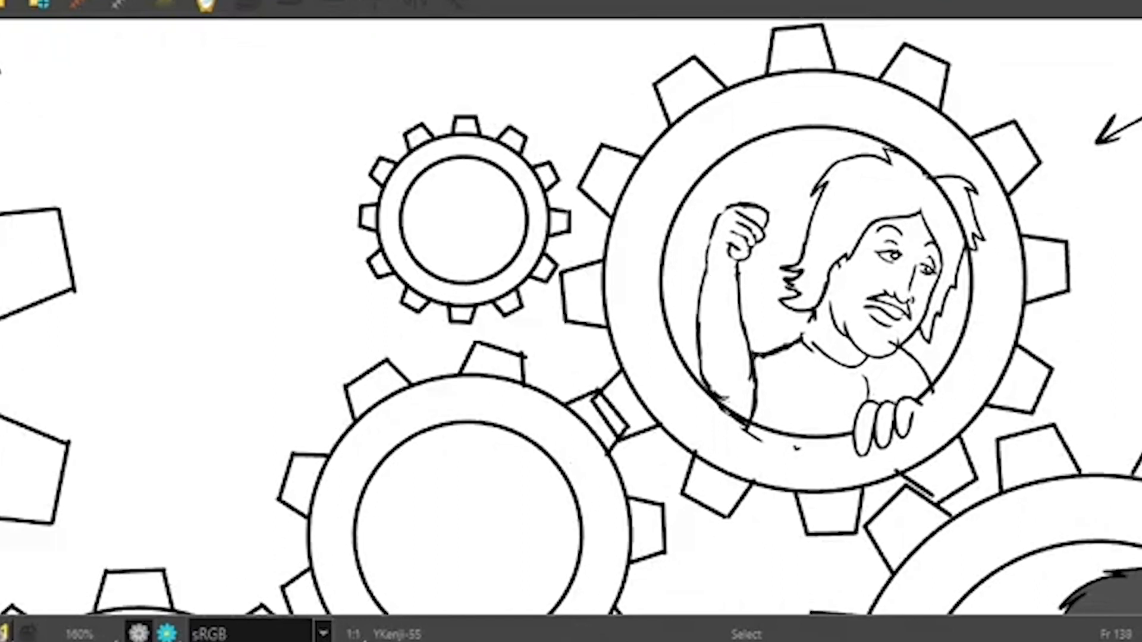
# Step: Clear the held raised-fist drawing from YKenji frame 139 and compare the neighbouring frames 137 to 140
pyautogui.press('Delete')
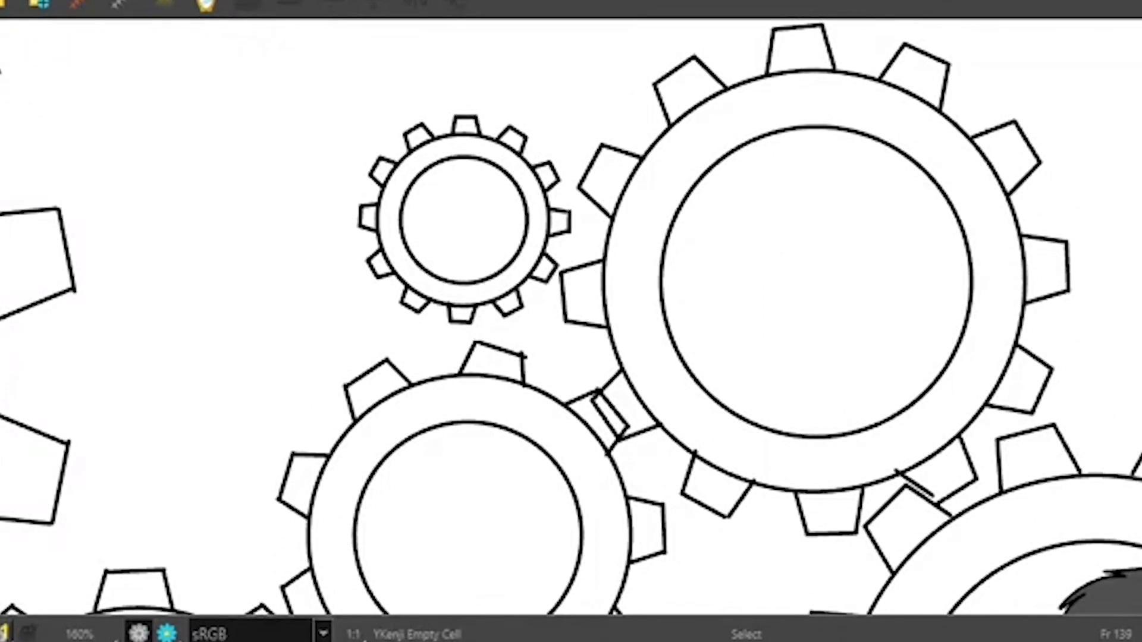
pyautogui.press('Left')
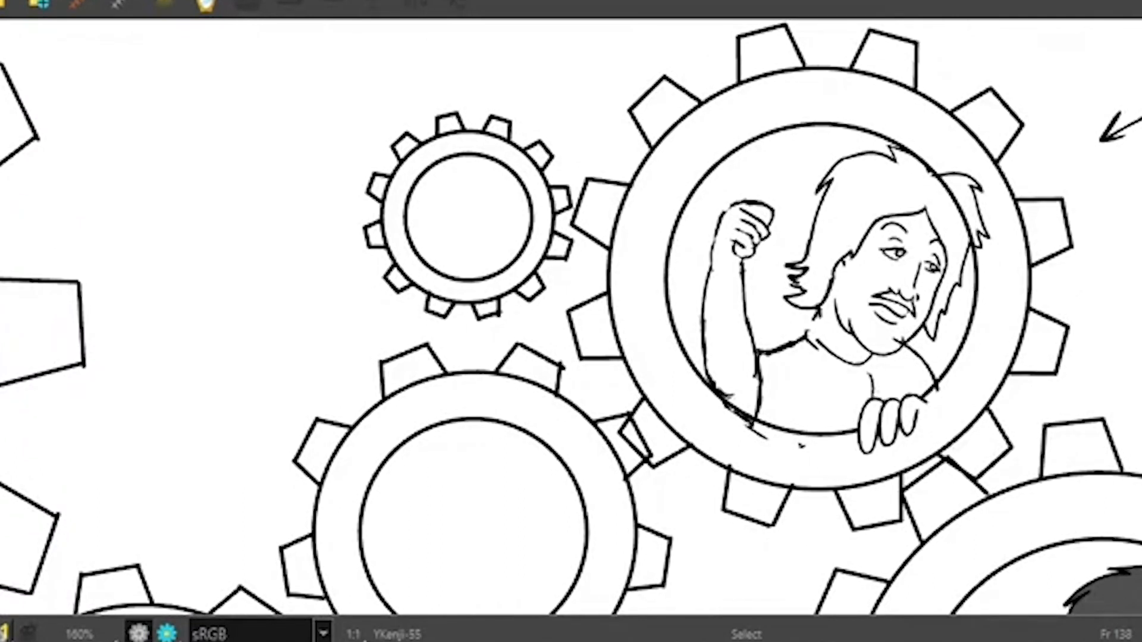
pyautogui.press('Right')
pyautogui.press('Right')
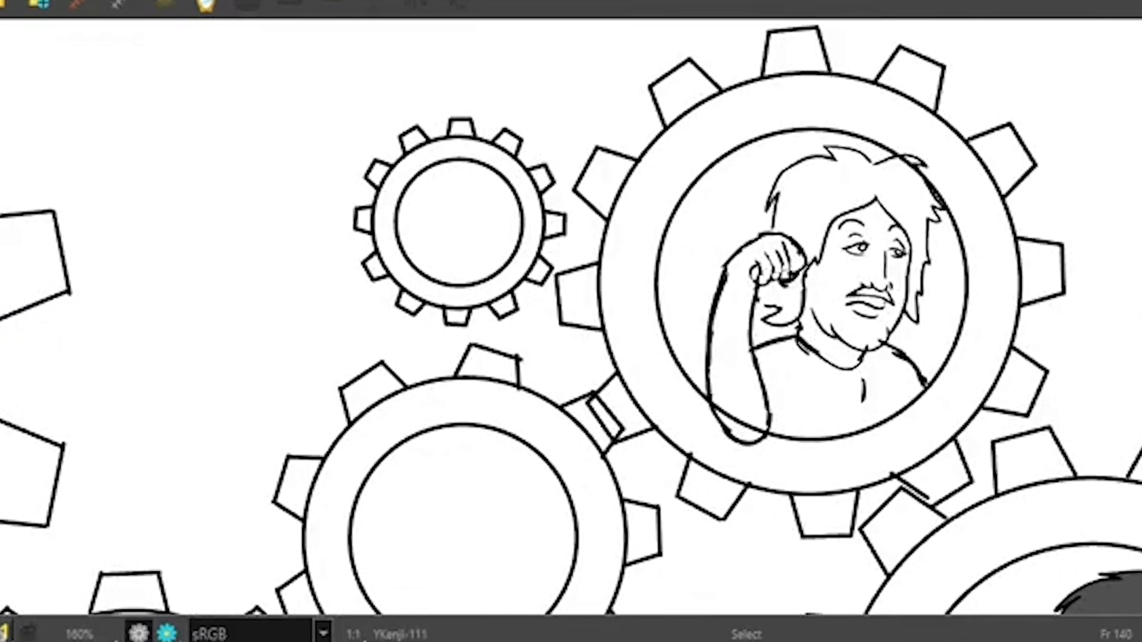
pyautogui.press('Left')
pyautogui.press('Left')
pyautogui.press('Left')
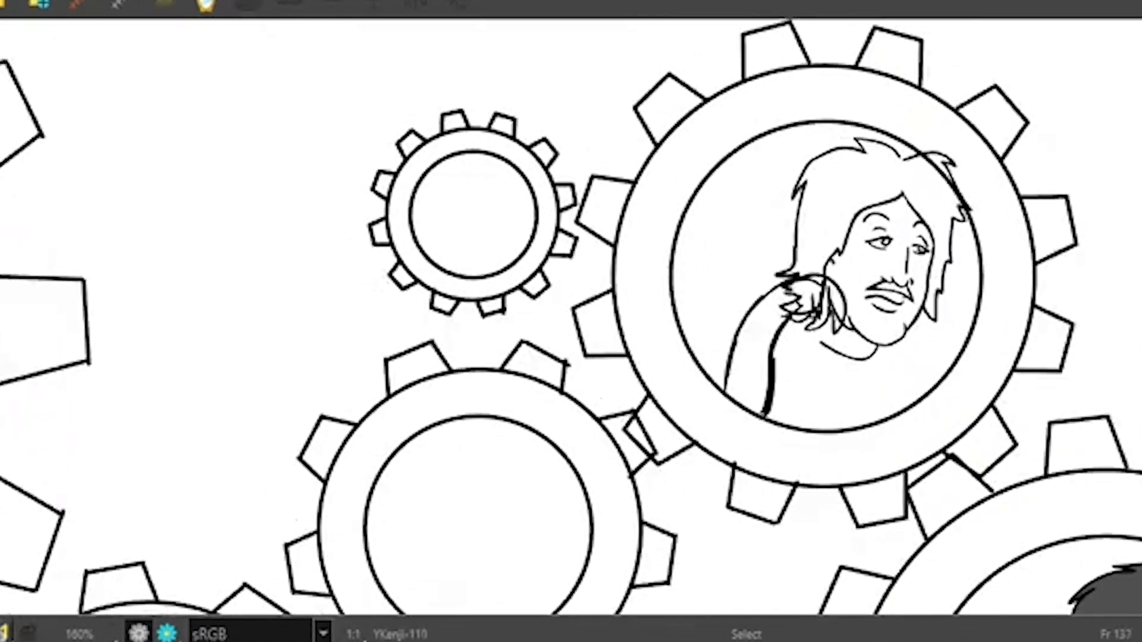
pyautogui.press('Right')
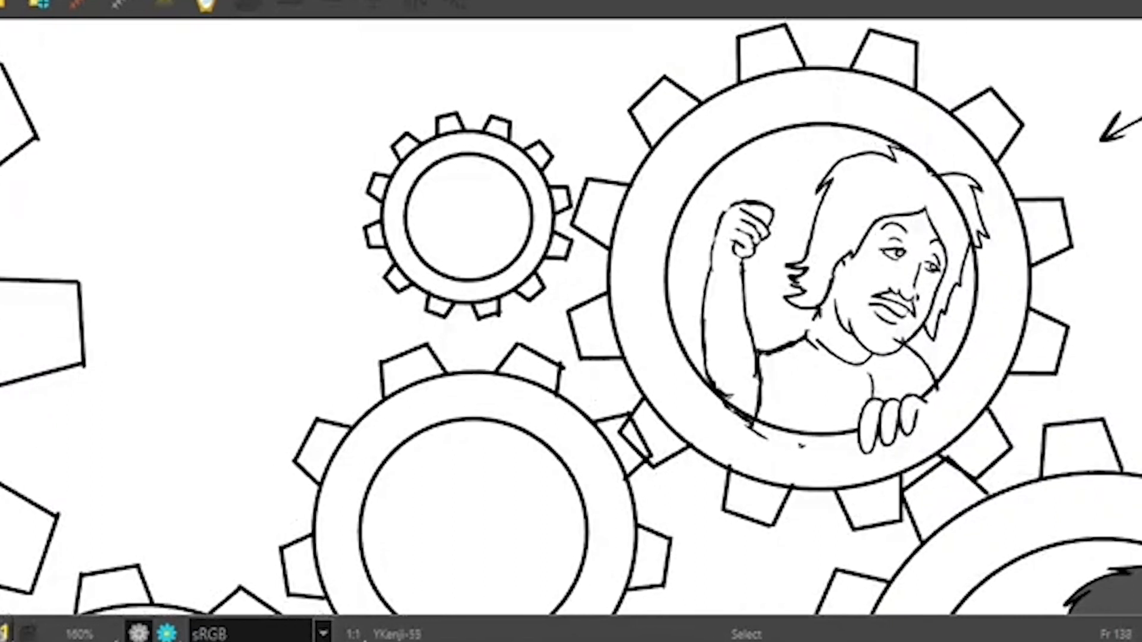
# Step: Compare YKenji frames 137 to 140, and clear the raised-fist drawing from frame 138
pyautogui.press('Left')
pyautogui.press('Right')
pyautogui.press('.')
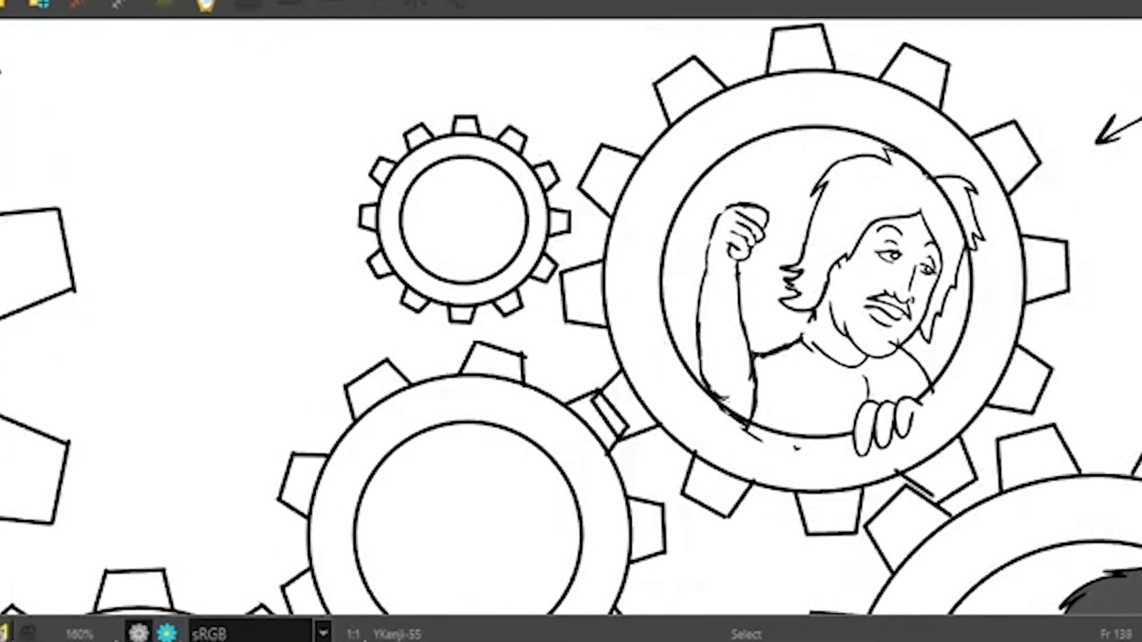
pyautogui.press('.')
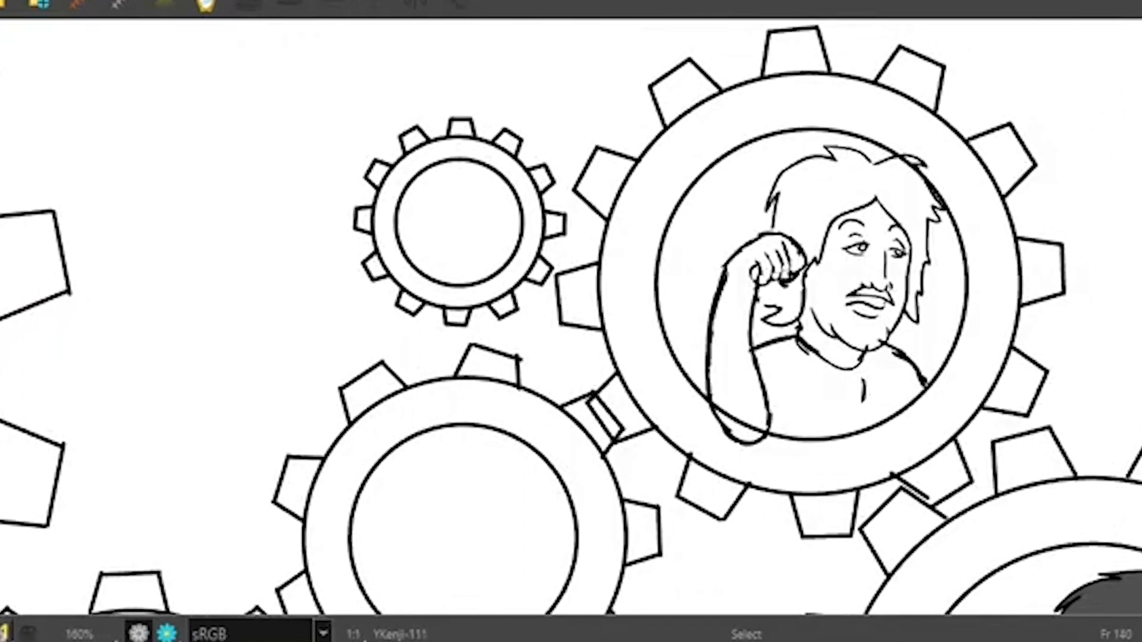
pyautogui.press(',')
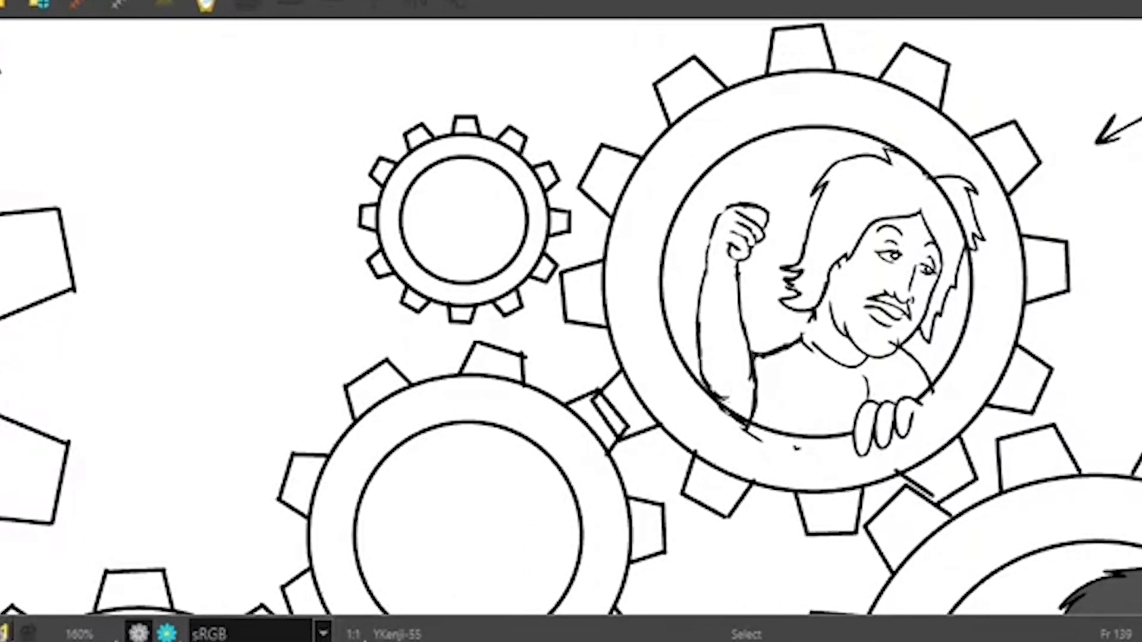
pyautogui.press(',')
pyautogui.press(',')
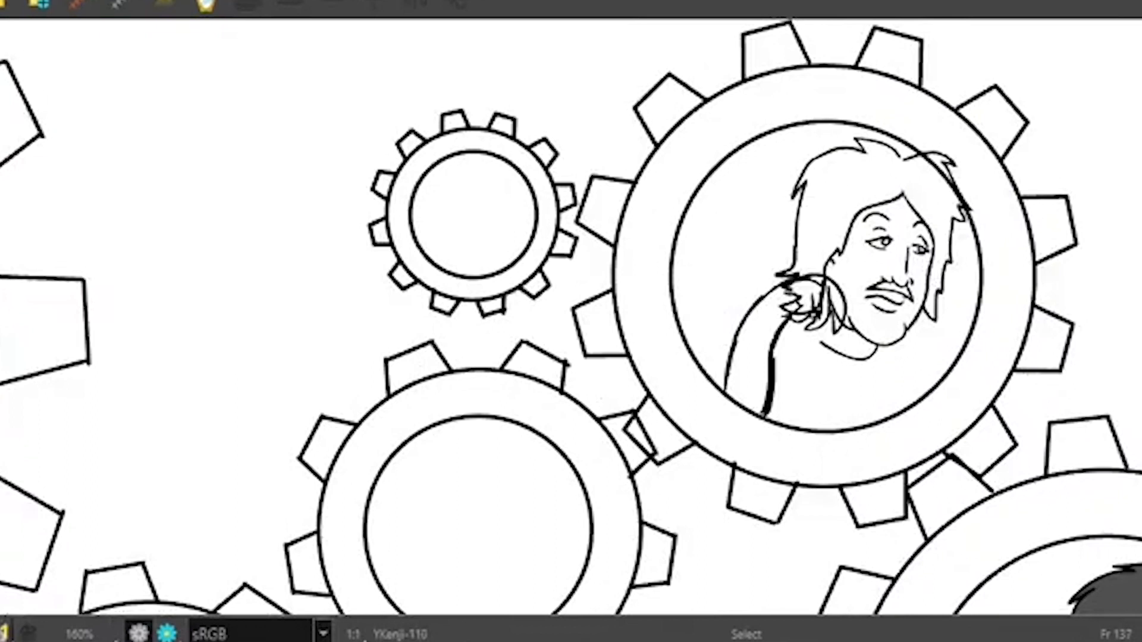
pyautogui.press('.')
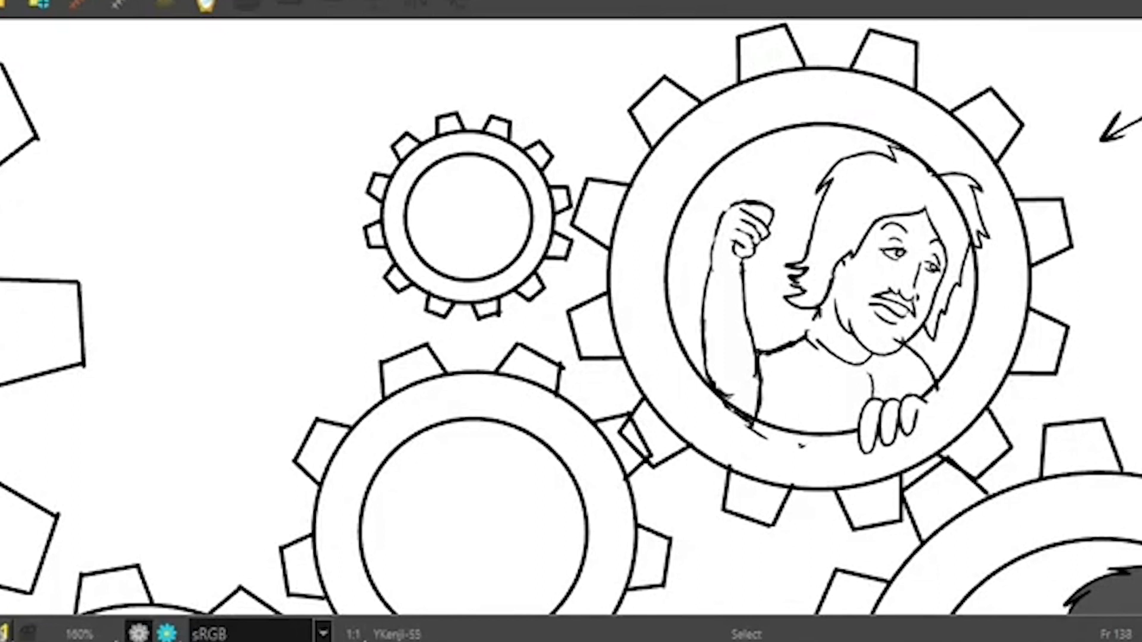
pyautogui.press('Delete')
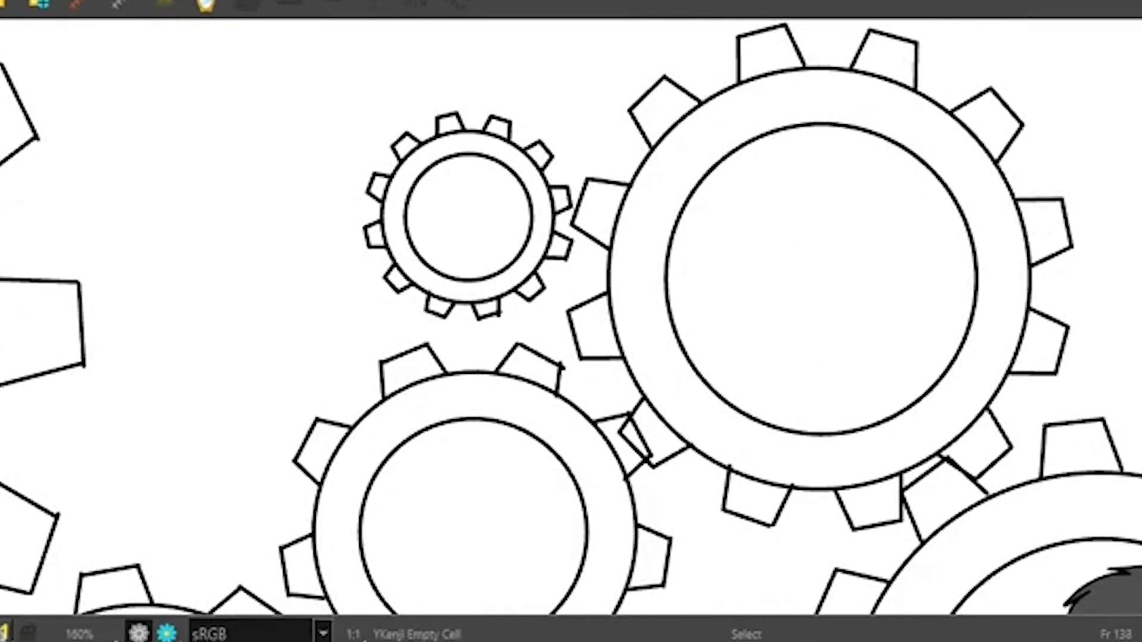
# Step: With onion skin on, brush in the two forearm lines on frame 138, between the neighbouring arm poses
pyautogui.hotkey('alt', 'o')
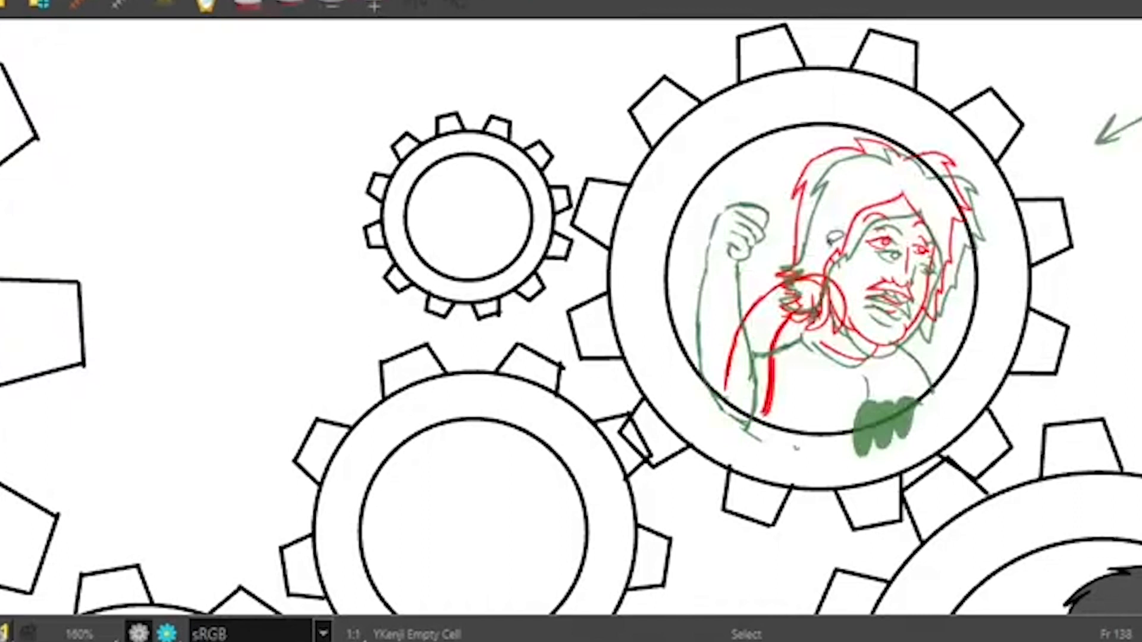
pyautogui.hotkey('alt', 'b')
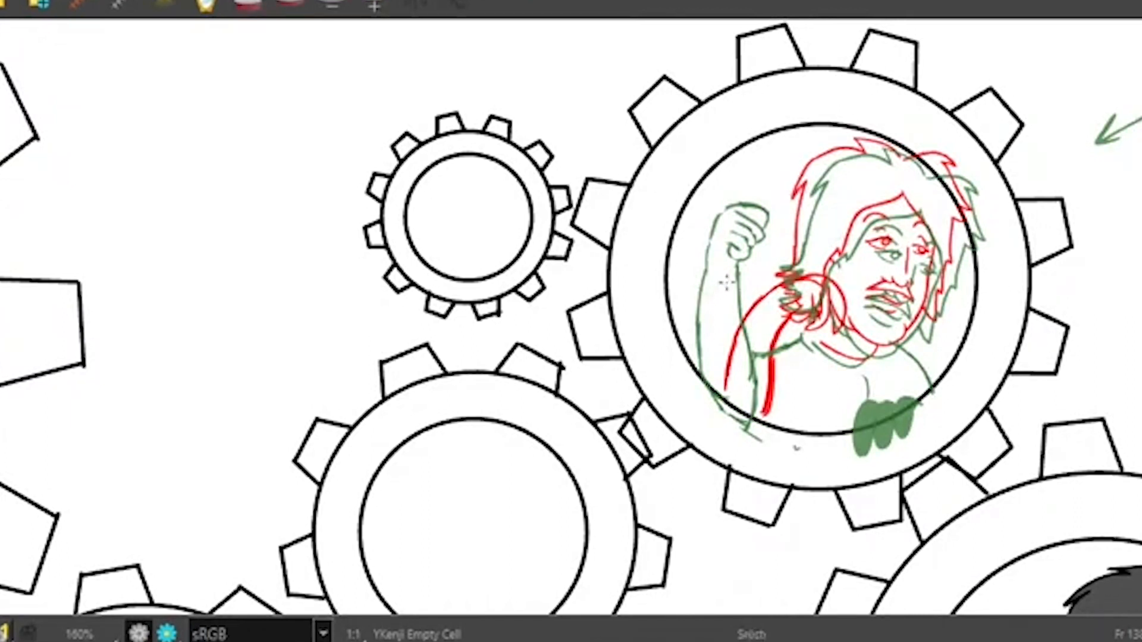
pyautogui.moveTo(742, 273)
pyautogui.mouseDown()
pyautogui.moveTo(710, 366)
pyautogui.moveTo(715, 333)
pyautogui.moveTo(715, 378)
pyautogui.moveTo(726, 334)
pyautogui.moveTo(761, 387)
pyautogui.moveTo(758, 409)
pyautogui.moveTo(756, 315)
pyautogui.moveTo(767, 289)
pyautogui.moveTo(721, 308)
pyautogui.mouseUp()
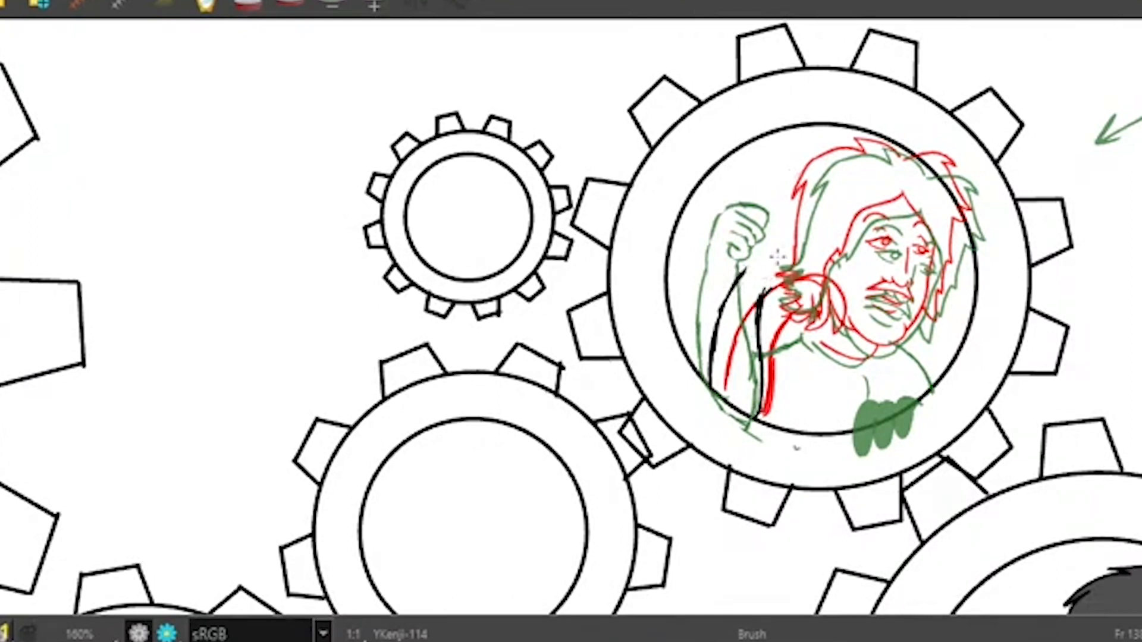
# Step: Copy the raised fist from the frame 139 drawing and paste it into frame 138
pyautogui.press('g')
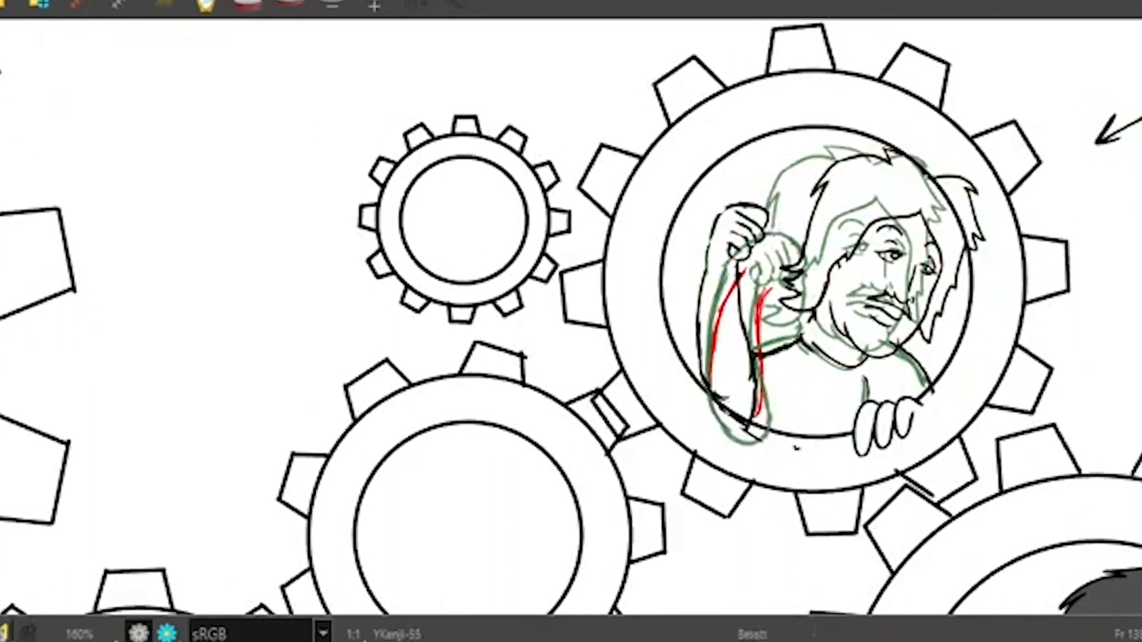
pyautogui.moveTo(767, 185)
pyautogui.mouseDown()
pyautogui.moveTo(710, 227)
pyautogui.moveTo(746, 256)
pyautogui.moveTo(775, 235)
pyautogui.mouseUp()
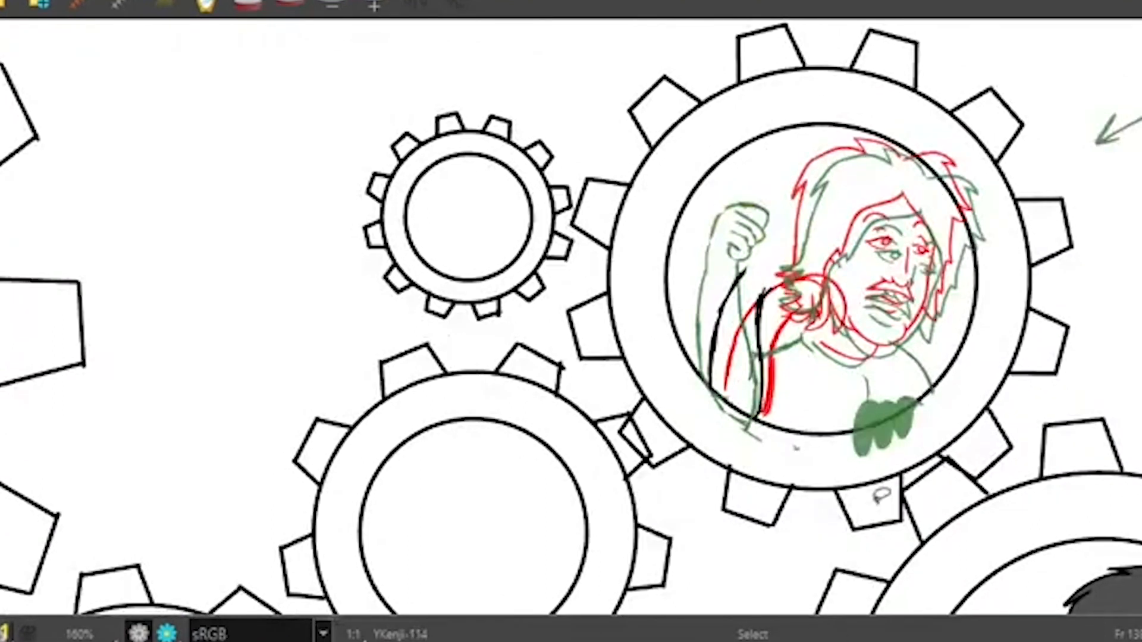
pyautogui.hotkey('ctrl', 'v')
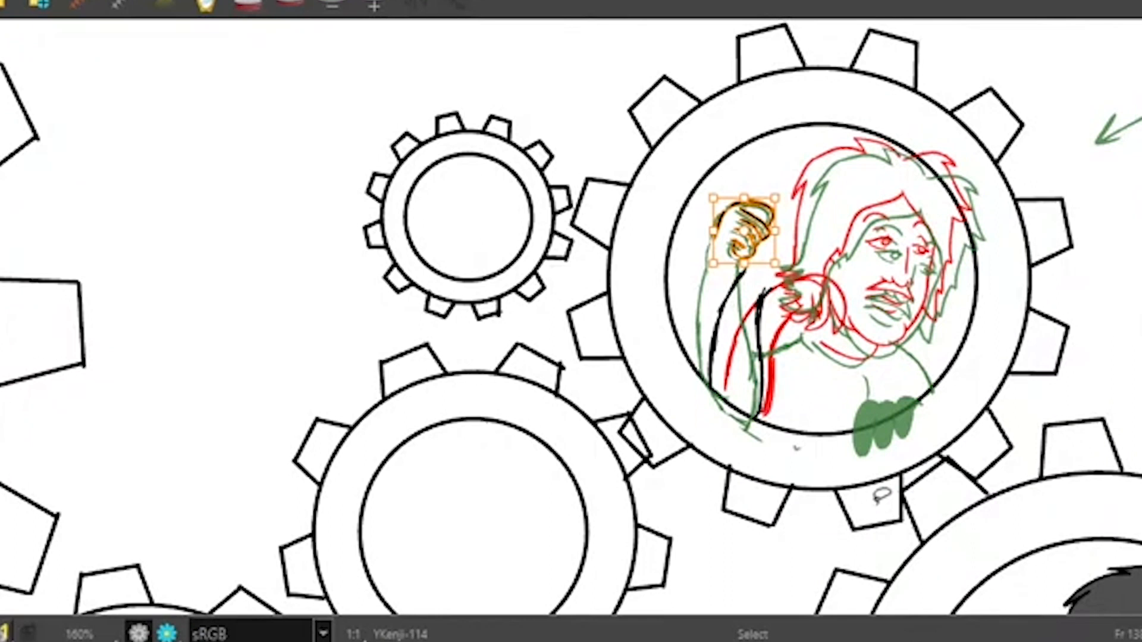
# Step: Move the pasted fist onto the end of the new forearm, rotate it slightly clockwise about the wrist, and turn off onion skin
pyautogui.moveTo(750, 225); pyautogui.dragTo(787, 257)
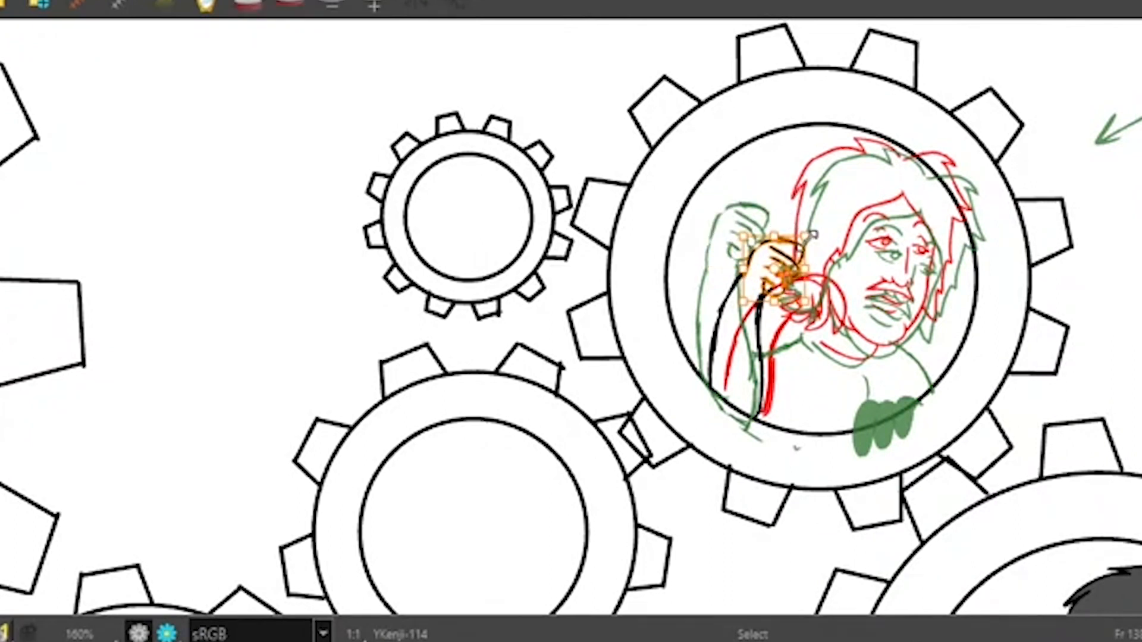
pyautogui.moveTo(781, 256); pyautogui.dragTo(786, 252)
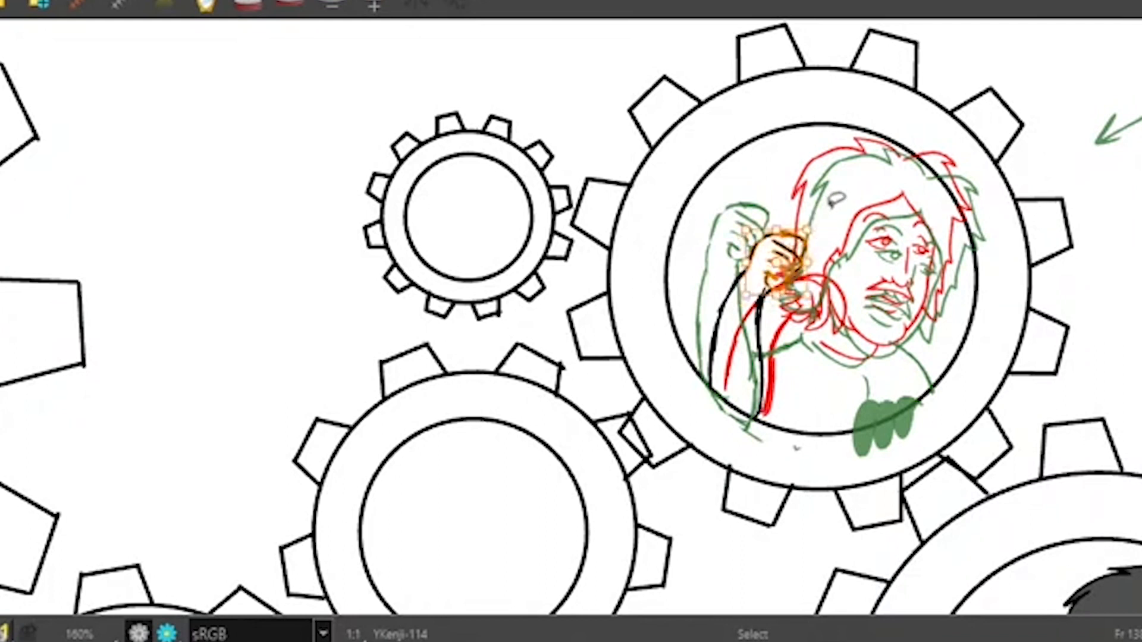
pyautogui.moveTo(769, 267); pyautogui.dragTo(757, 269)
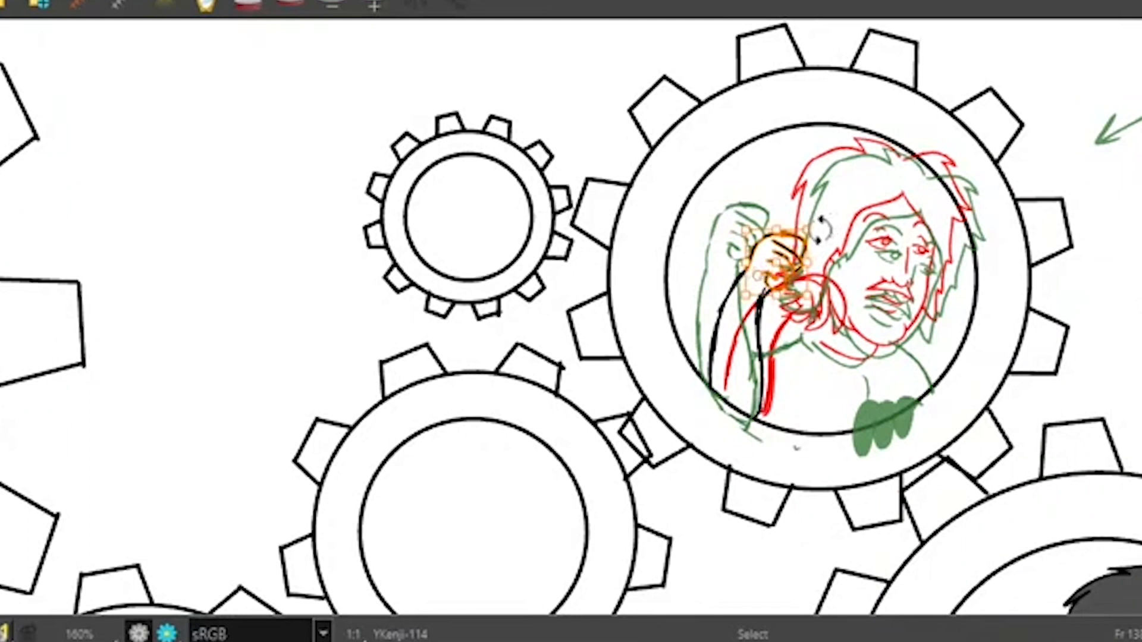
pyautogui.moveTo(824, 232); pyautogui.dragTo(831, 242)
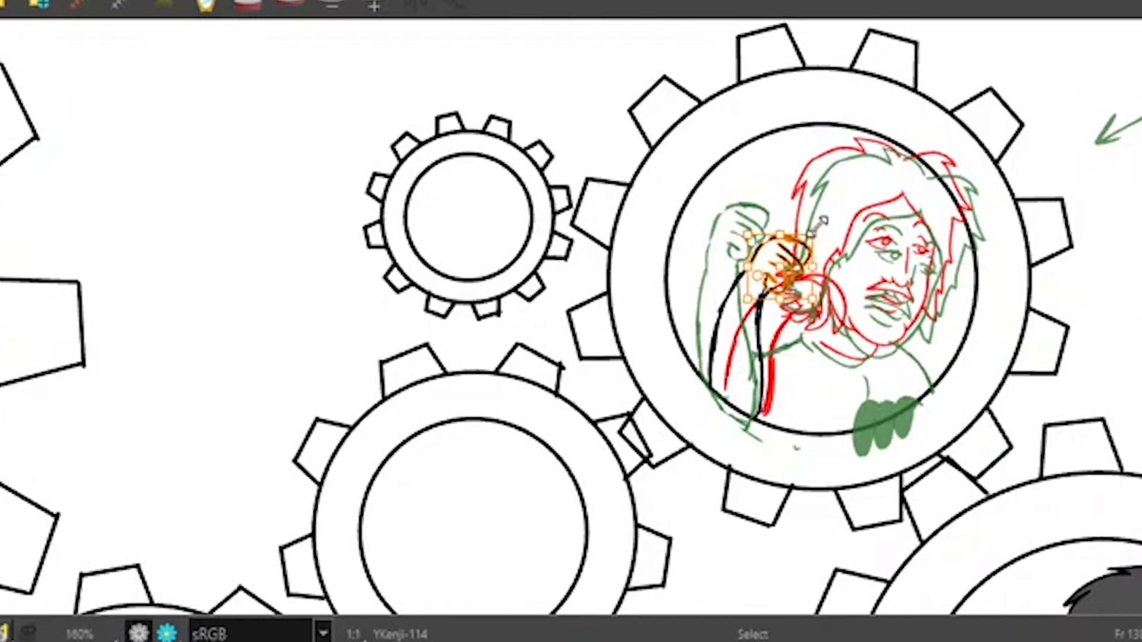
pyautogui.hotkey('alt', 'o')
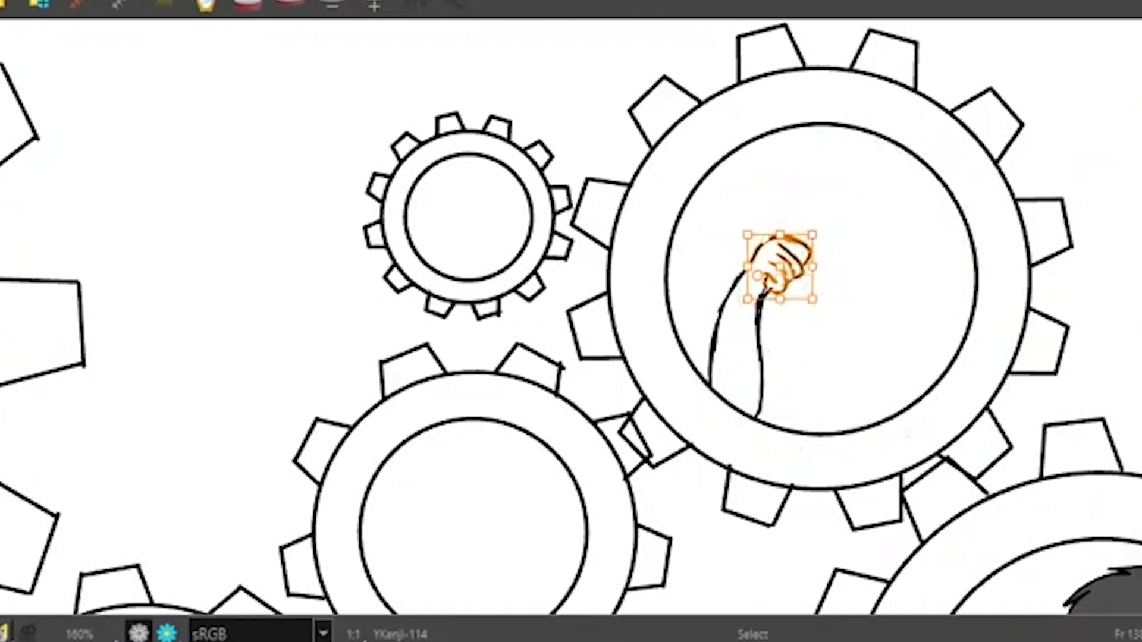
# Step: Flip repeatedly among frames 136 to 140 to examine how the new arm in-between on frame 138 flows into the raised-fist pose
pyautogui.press('.')
pyautogui.press('.')
pyautogui.press(',')
pyautogui.press(',')
pyautogui.press(',')
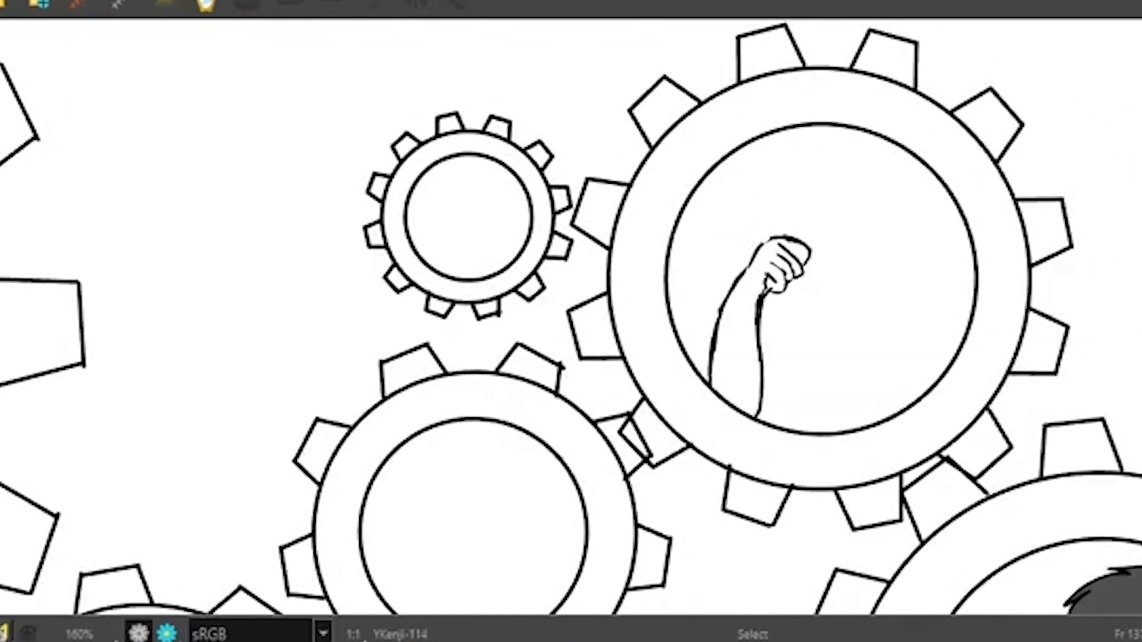
pyautogui.press('.')
pyautogui.press(',')
pyautogui.press(',')
pyautogui.press('.')
pyautogui.press('.')
pyautogui.press('.')
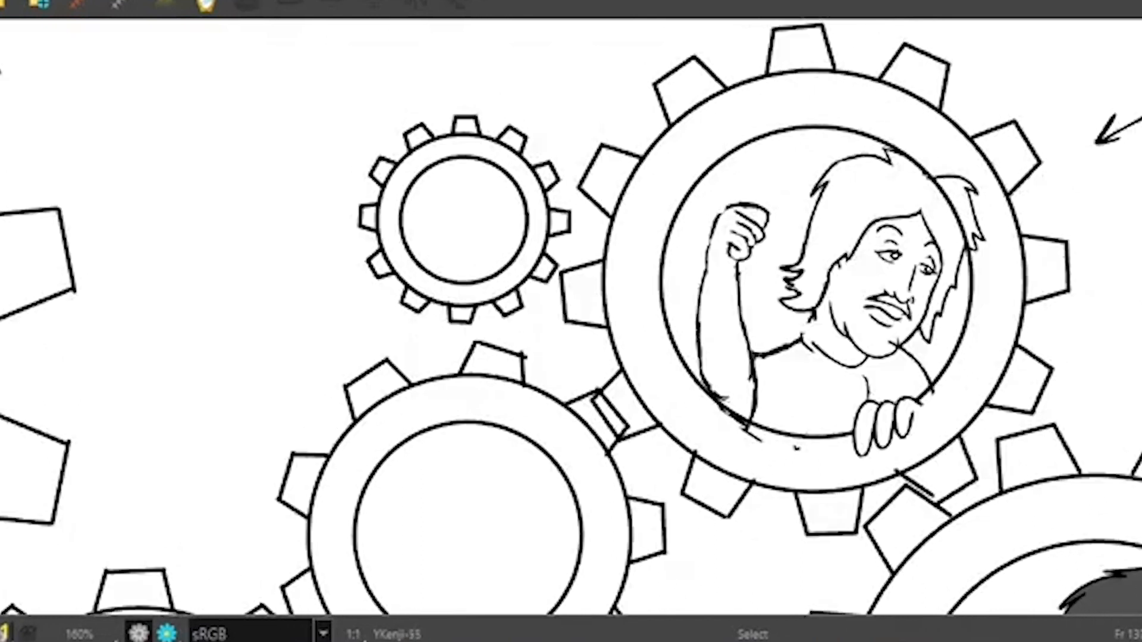
pyautogui.press(',')
pyautogui.press(',')
pyautogui.press(',')
pyautogui.press('.')
pyautogui.press('.')
pyautogui.press('.')
pyautogui.press('.')
pyautogui.press(',')
pyautogui.press(',')
pyautogui.press('.')
pyautogui.press('.')
pyautogui.press(',')
pyautogui.press(',')
pyautogui.press(',')
pyautogui.press('.')
pyautogui.press('.')
pyautogui.press('.')
pyautogui.press(',')
pyautogui.press(',')
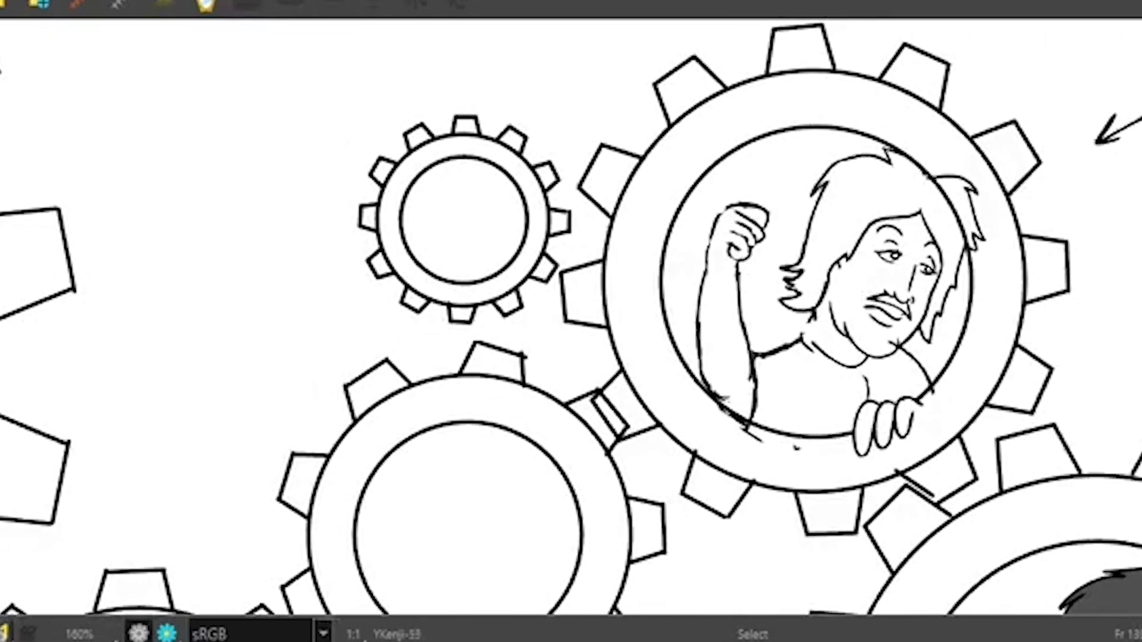
pyautogui.press('.')
pyautogui.press(',')
pyautogui.press('.')
pyautogui.press(',')
pyautogui.press('.')
pyautogui.press(',')
pyautogui.press(',')
pyautogui.press(',')
pyautogui.press('.')
pyautogui.press('.')
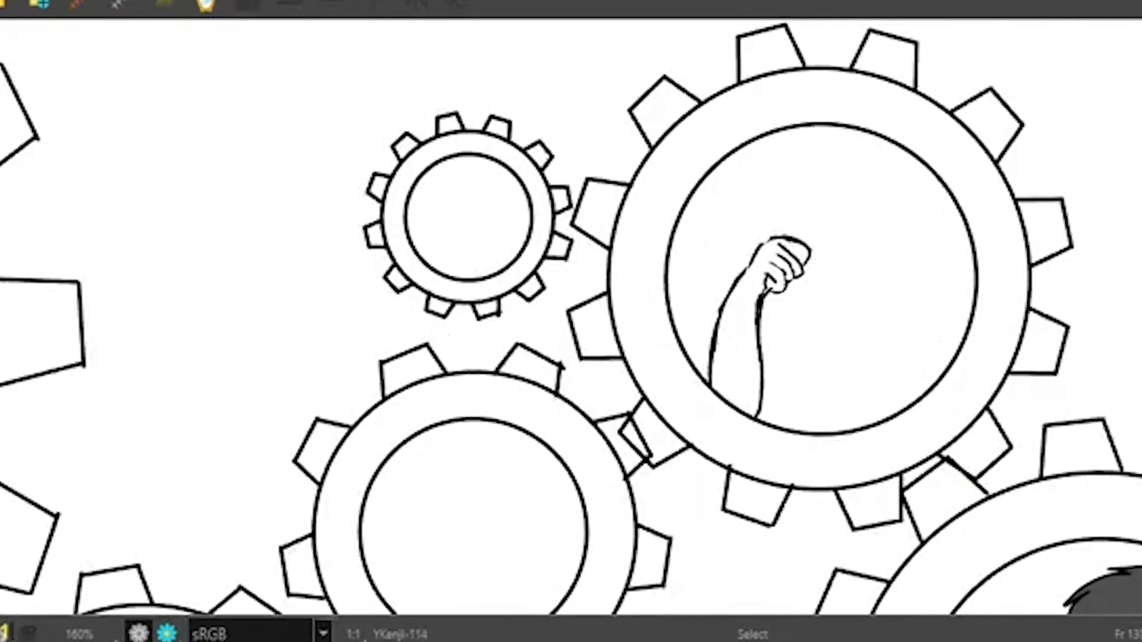
pyautogui.press('.')
pyautogui.press('.')
pyautogui.press('.')
pyautogui.press(',')
pyautogui.press(',')
pyautogui.press(',')
pyautogui.press(',')
pyautogui.press('.')
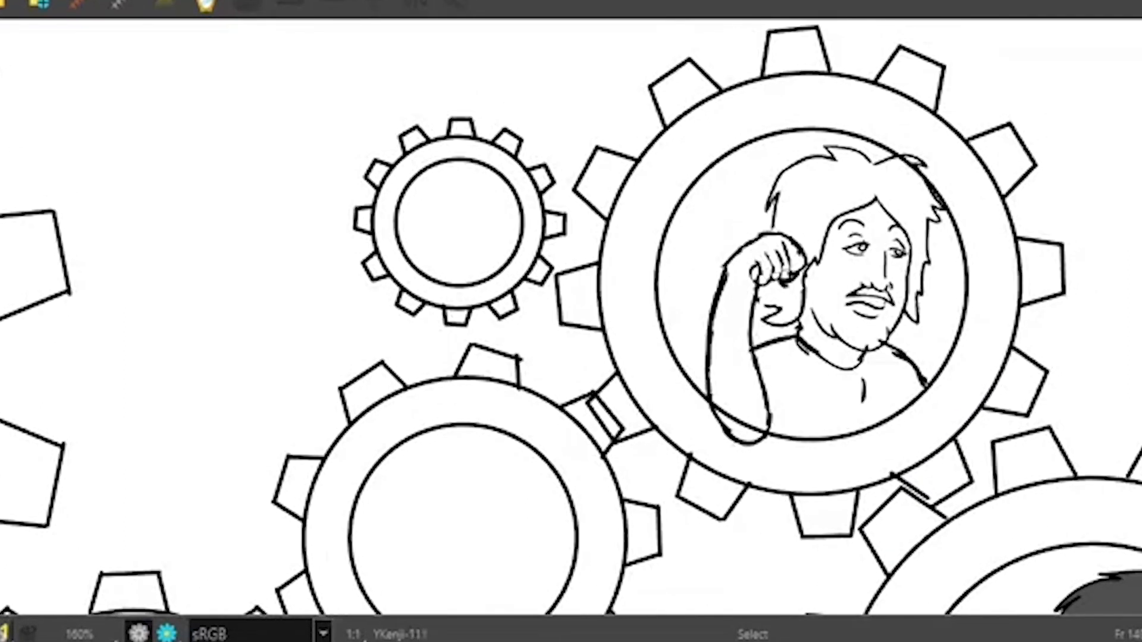
pyautogui.press(',')
pyautogui.press(',')
pyautogui.press(',')
pyautogui.press(',')
pyautogui.press('.')
pyautogui.press('.')
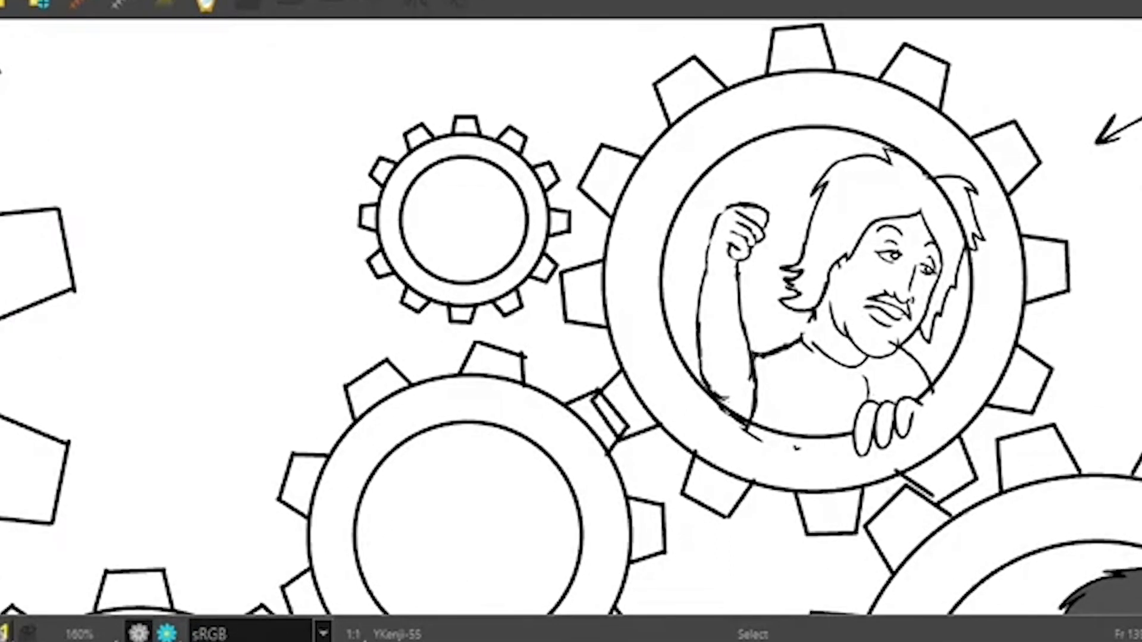
pyautogui.press(',')
pyautogui.press(',')
pyautogui.press(',')
pyautogui.press(',')
pyautogui.press(',')
pyautogui.press(',')
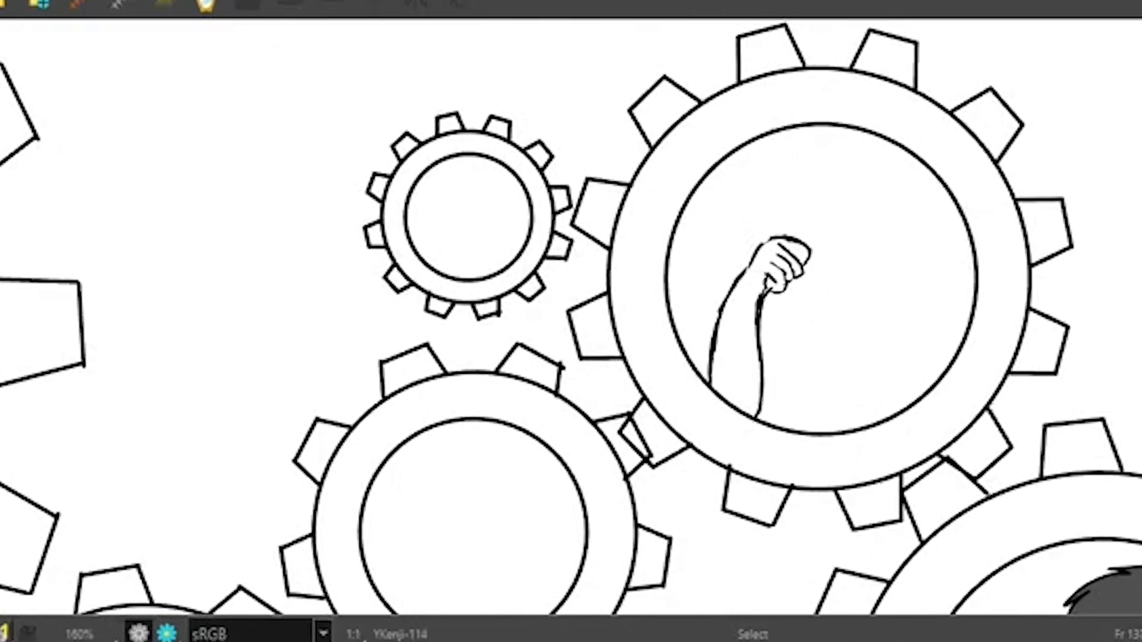
pyautogui.press('.')
pyautogui.press('.')
pyautogui.press('.')
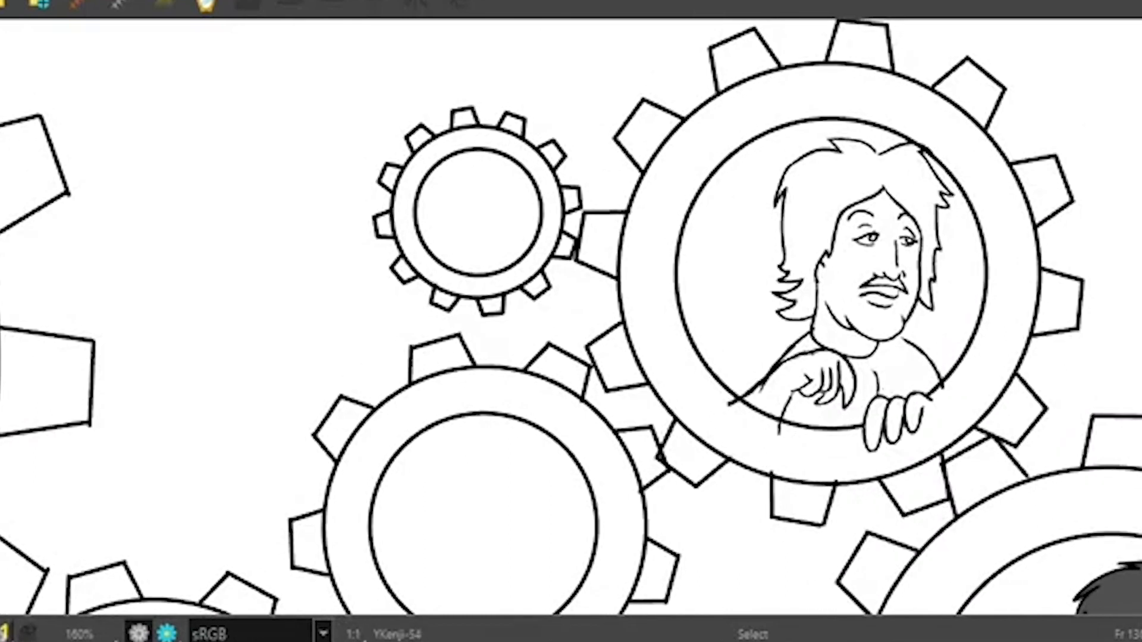
pyautogui.press(',')
pyautogui.press(',')
pyautogui.press('.')
pyautogui.press(',')
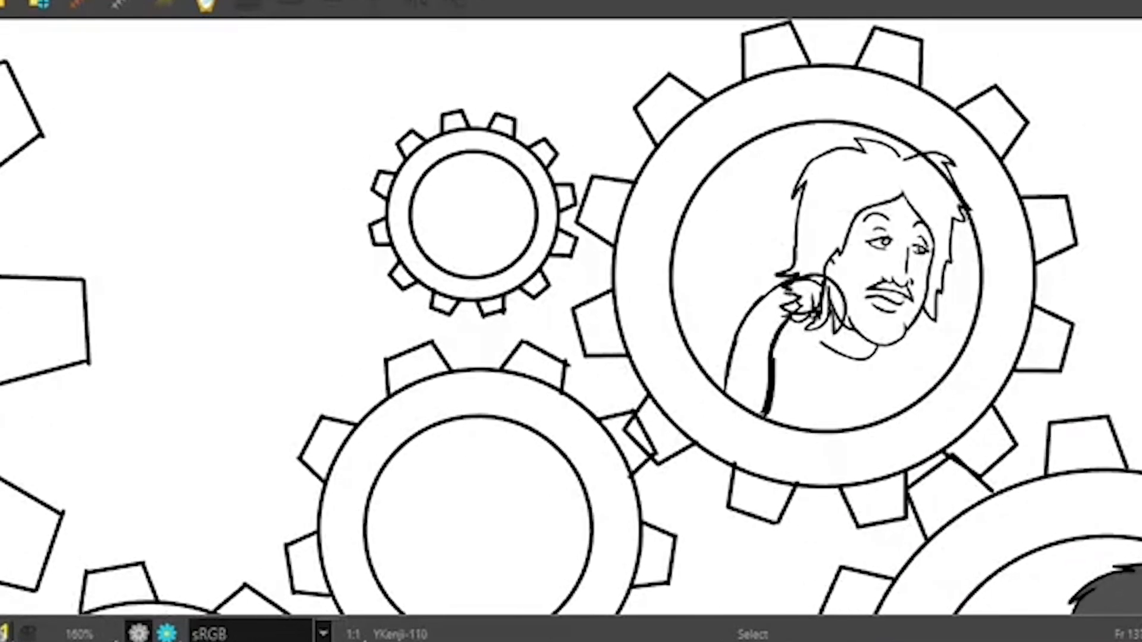
pyautogui.press(',')
pyautogui.press('.')
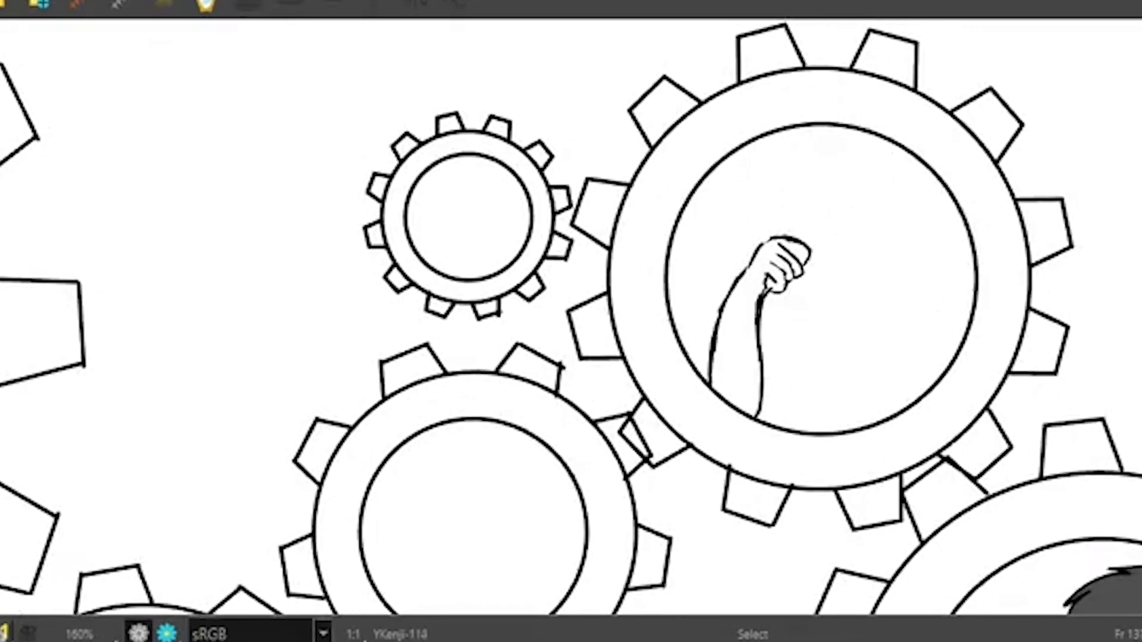
pyautogui.press('.')
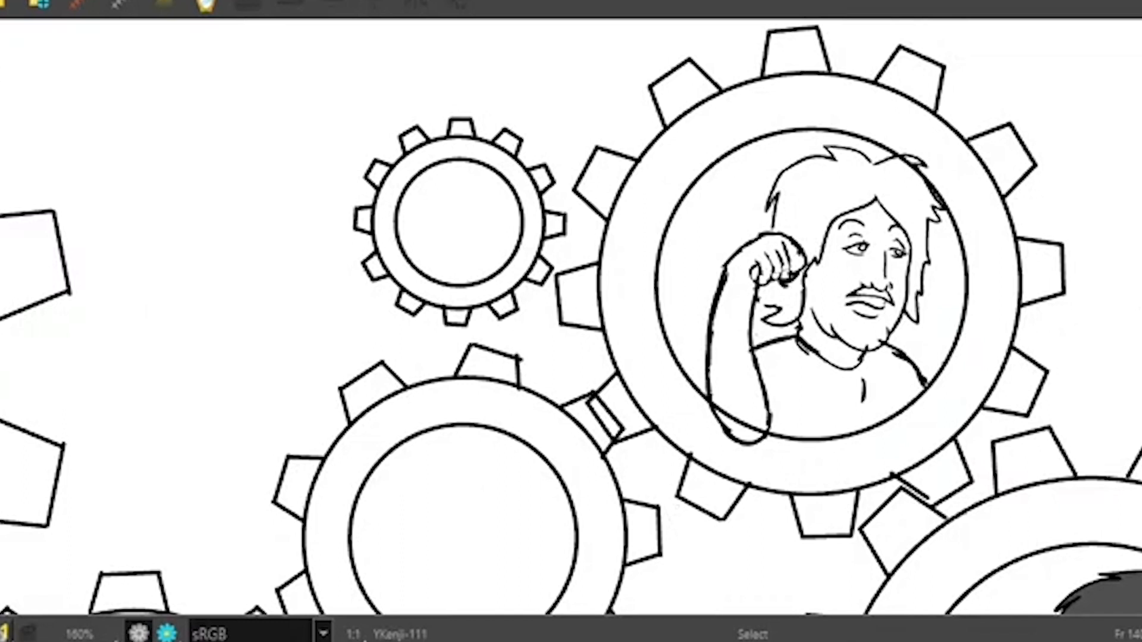
# Step: Save the scene as a new version named V006
pyautogui.hotkey('alt', 'f')
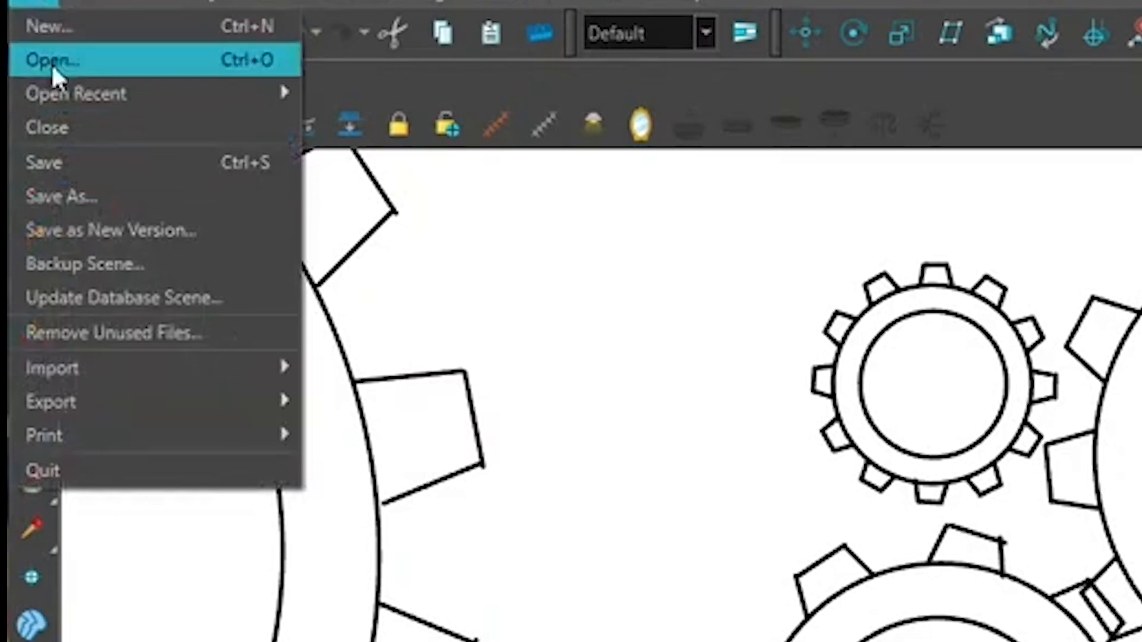
pyautogui.click(93, 233)
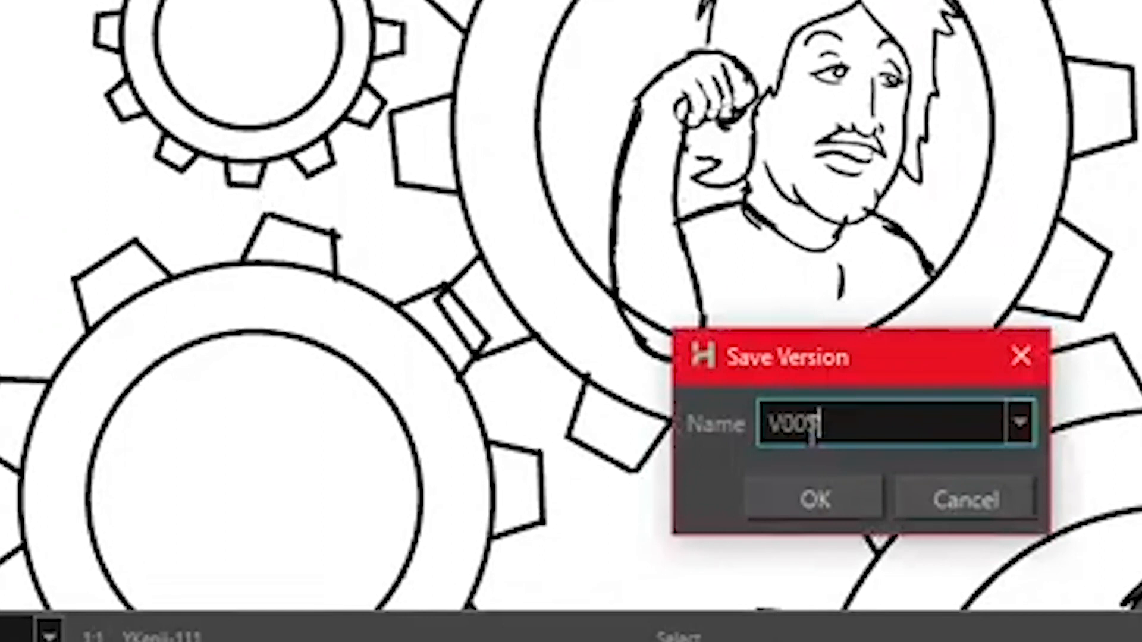
pyautogui.press('BackSpace')
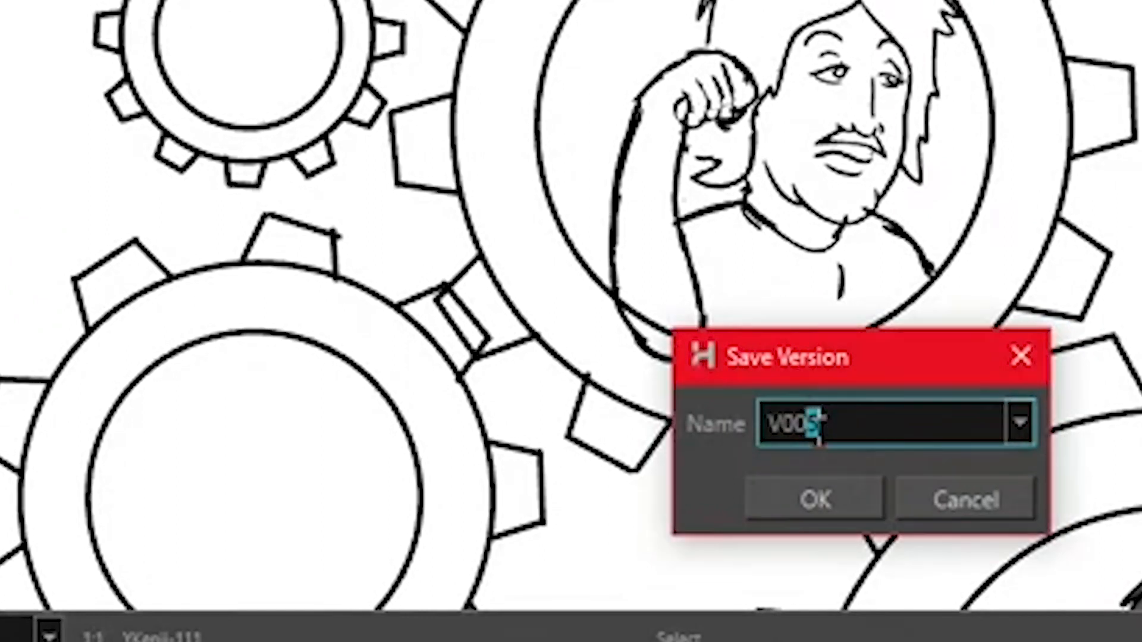
pyautogui.write('6')
pyautogui.press('Return')
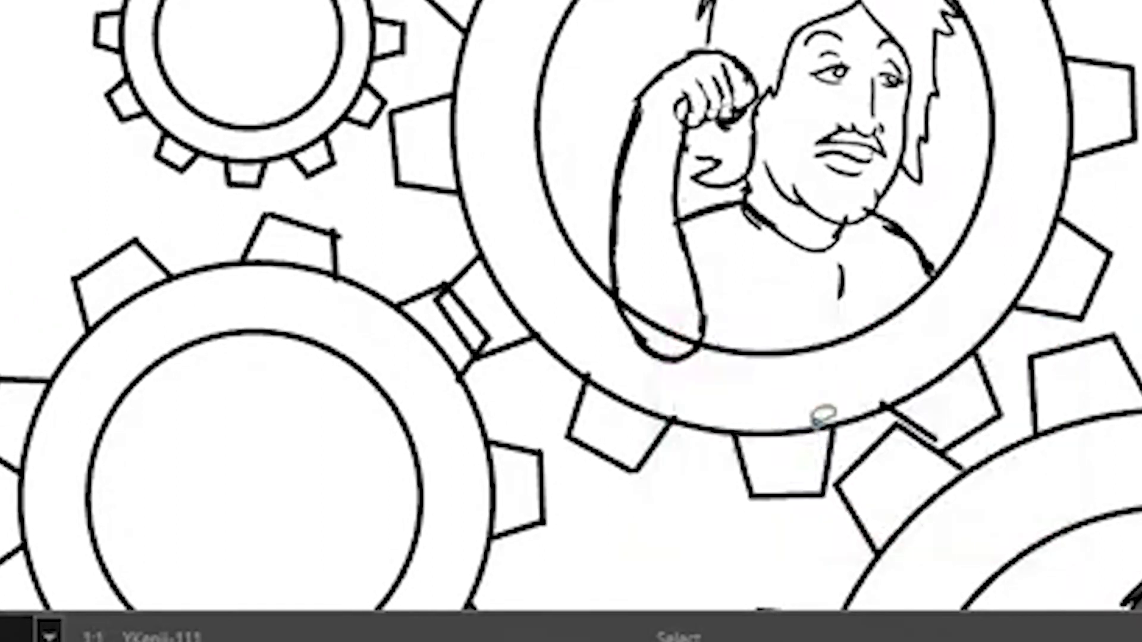